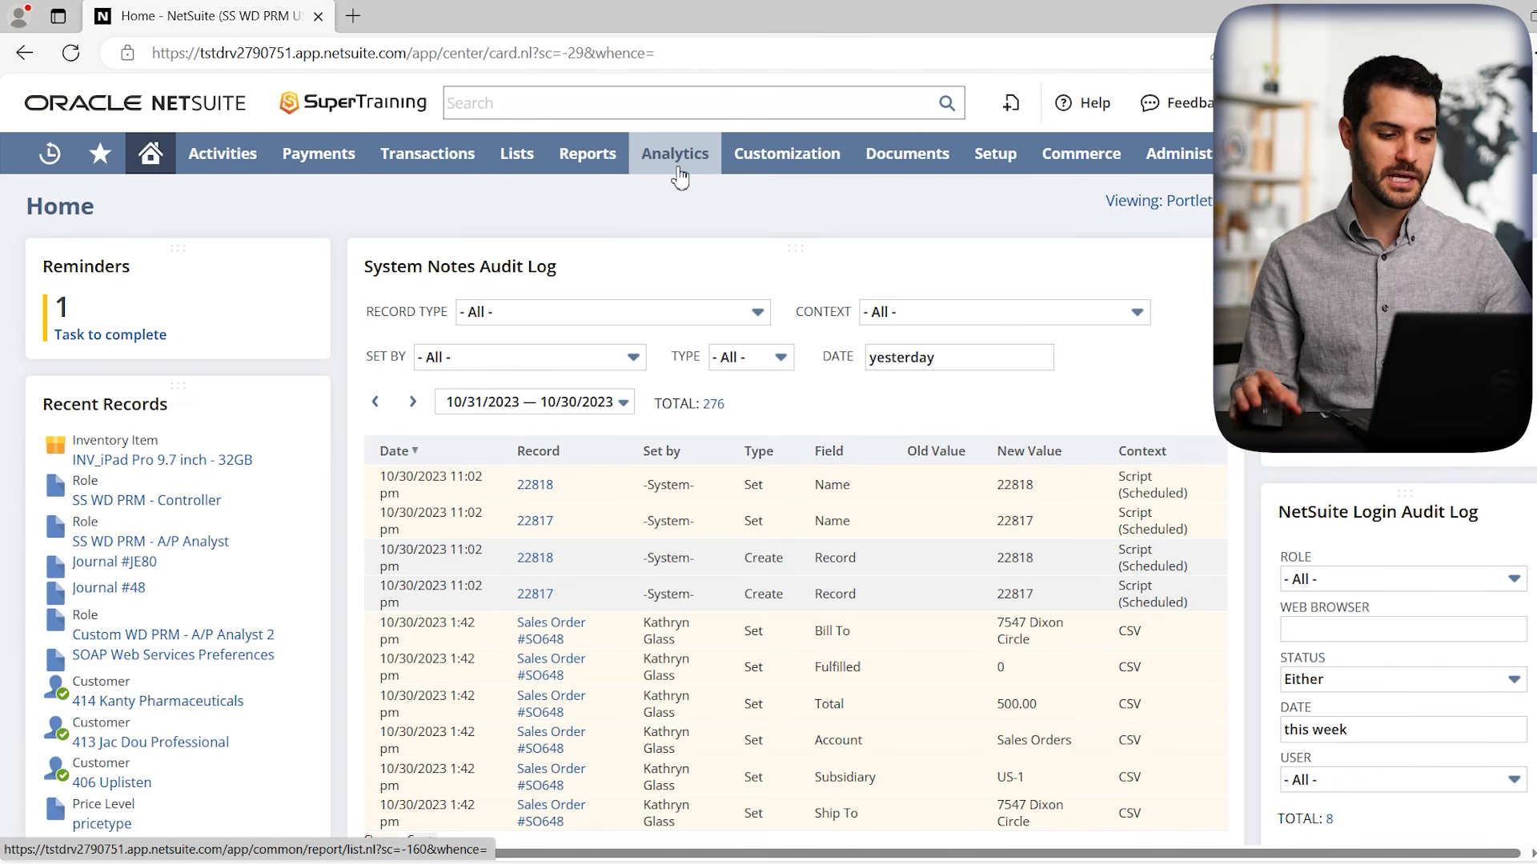
Browse the available report categories and open the Income Statement from the financial reports
mouse_move(599, 168)
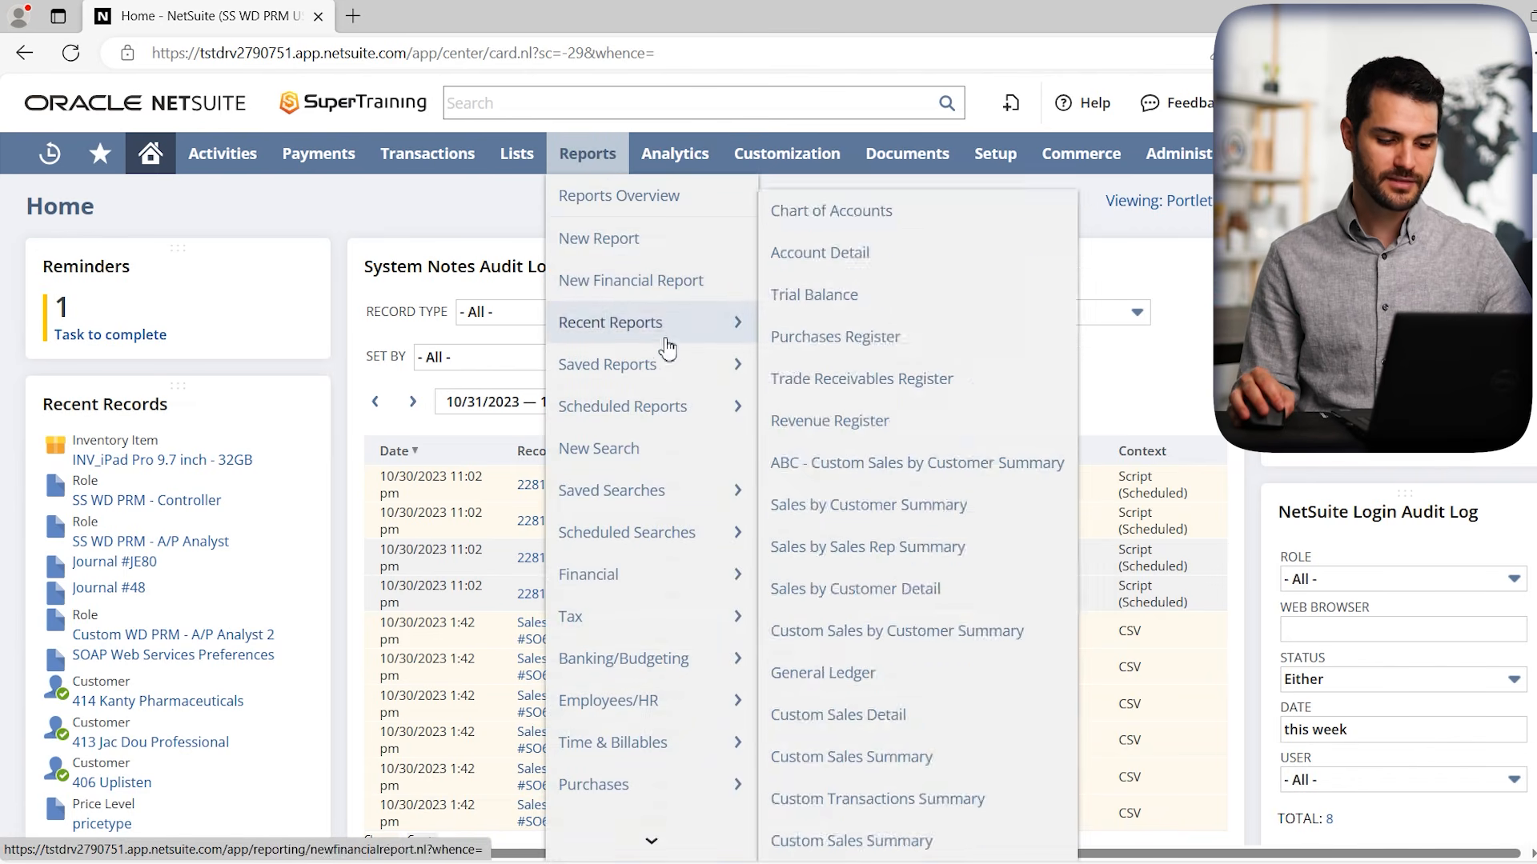
mouse_move(664, 372)
scroll(664, 372, down, 5)
scroll(671, 372, up, 1)
scroll(672, 372, up, 3)
mouse_move(590, 264)
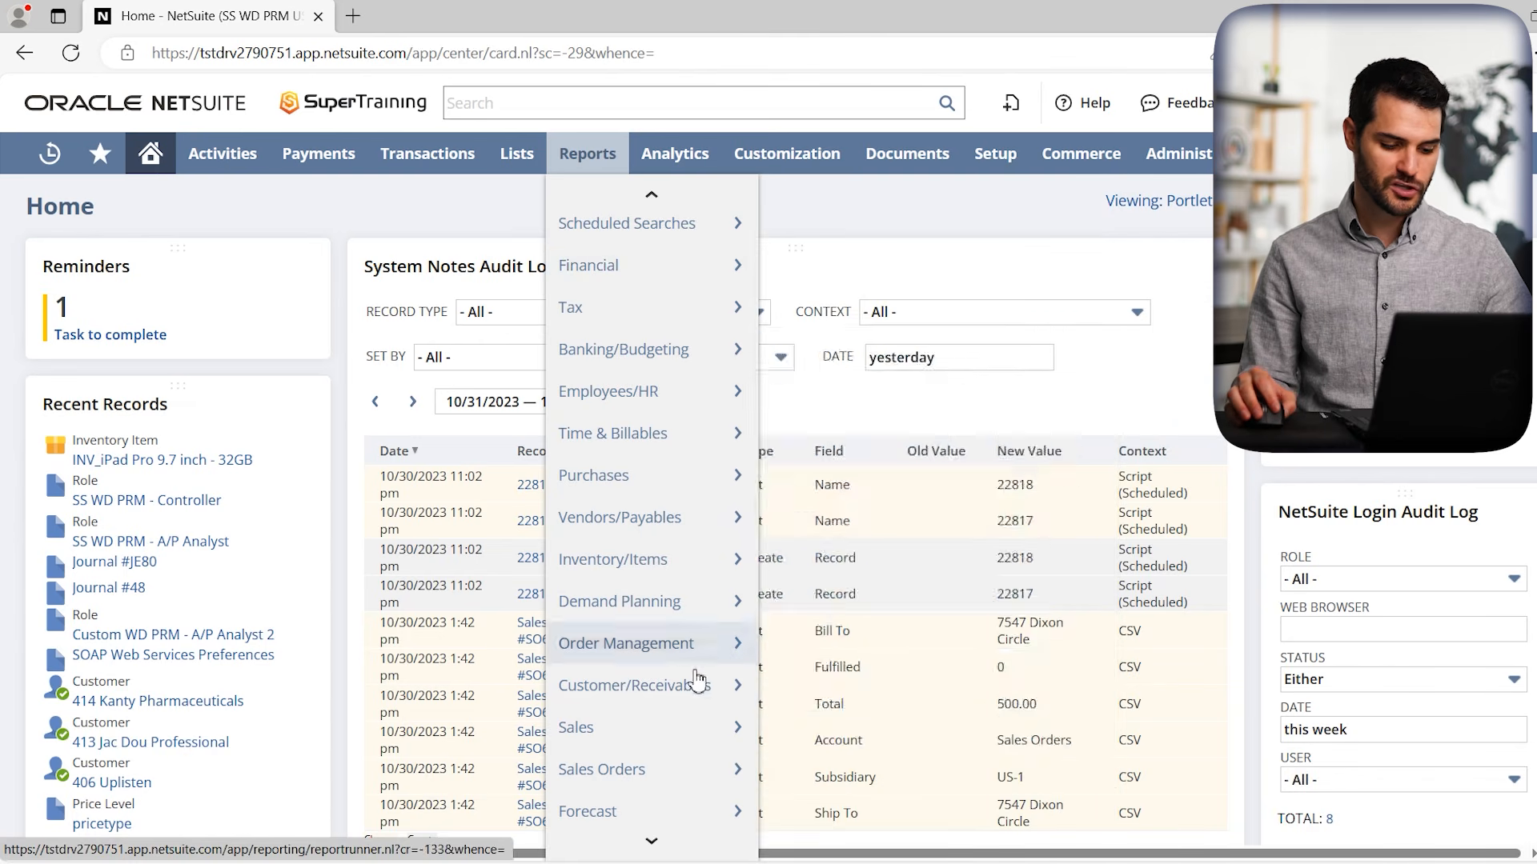
mouse_move(652, 731)
mouse_move(872, 519)
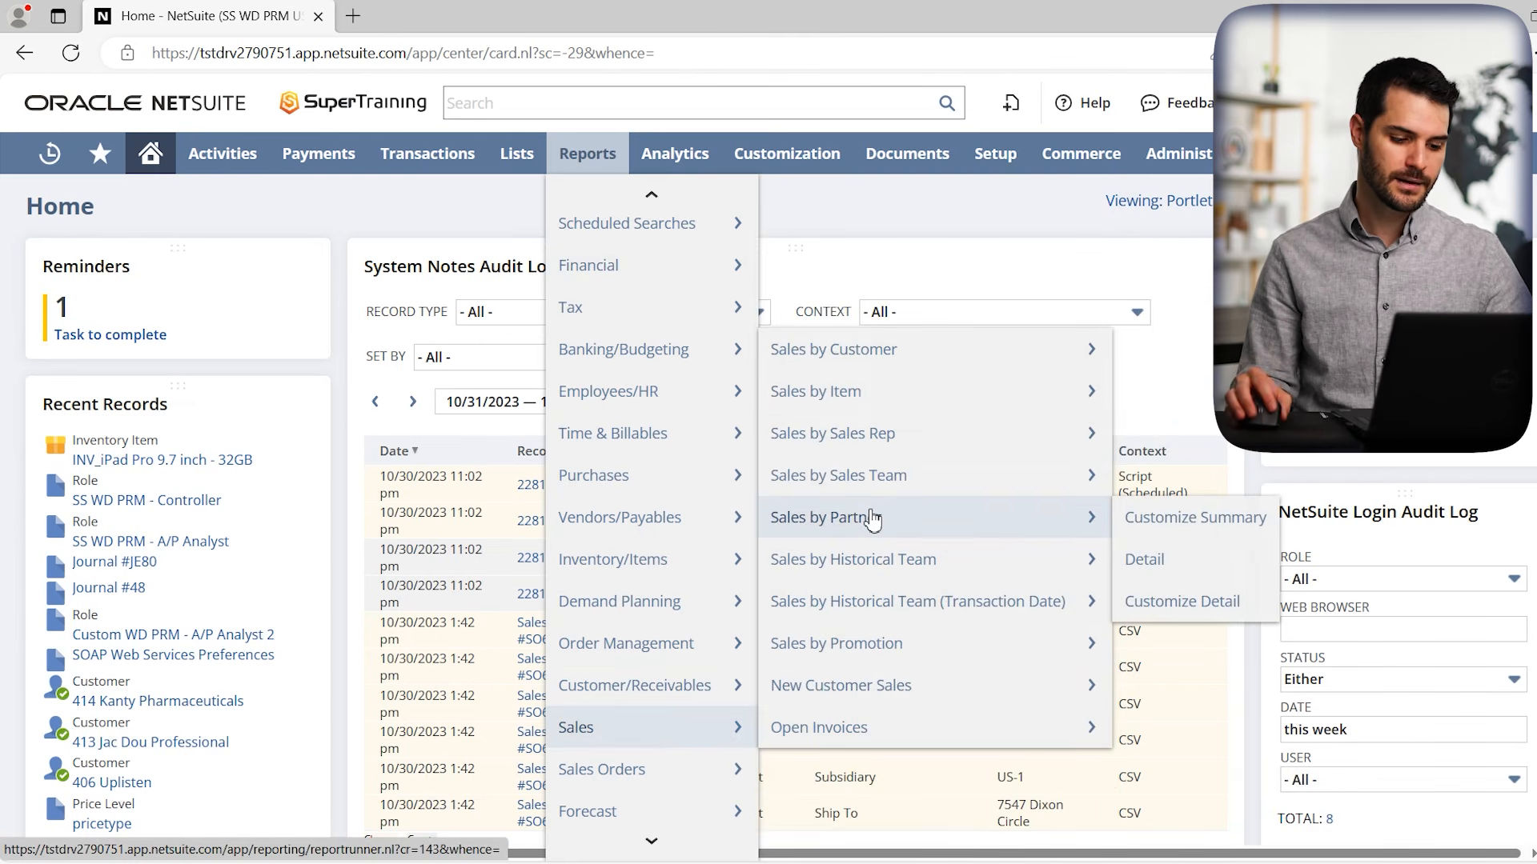
mouse_move(624, 478)
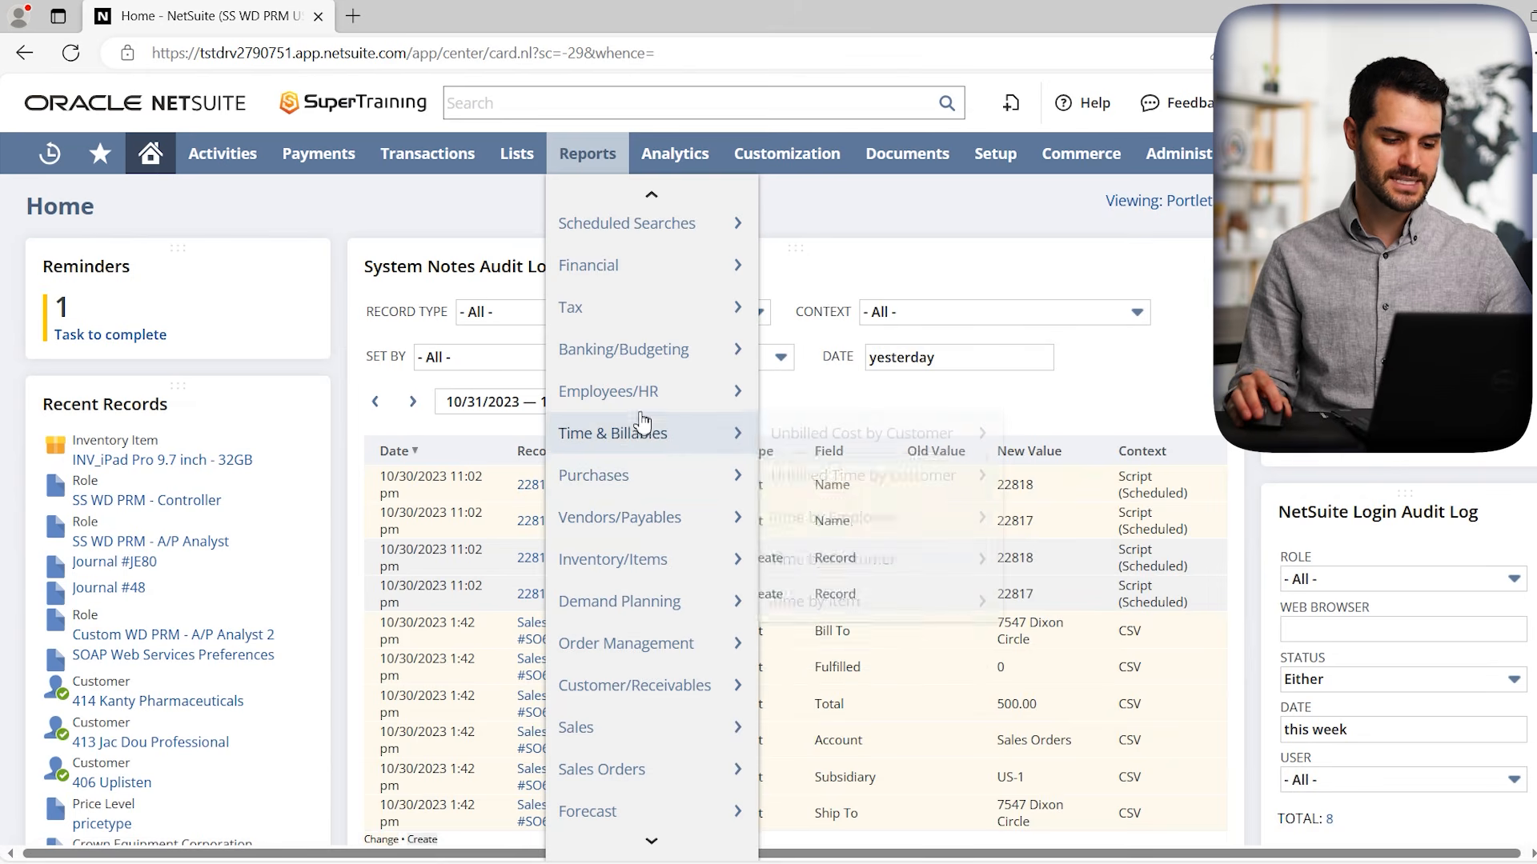
mouse_move(652, 276)
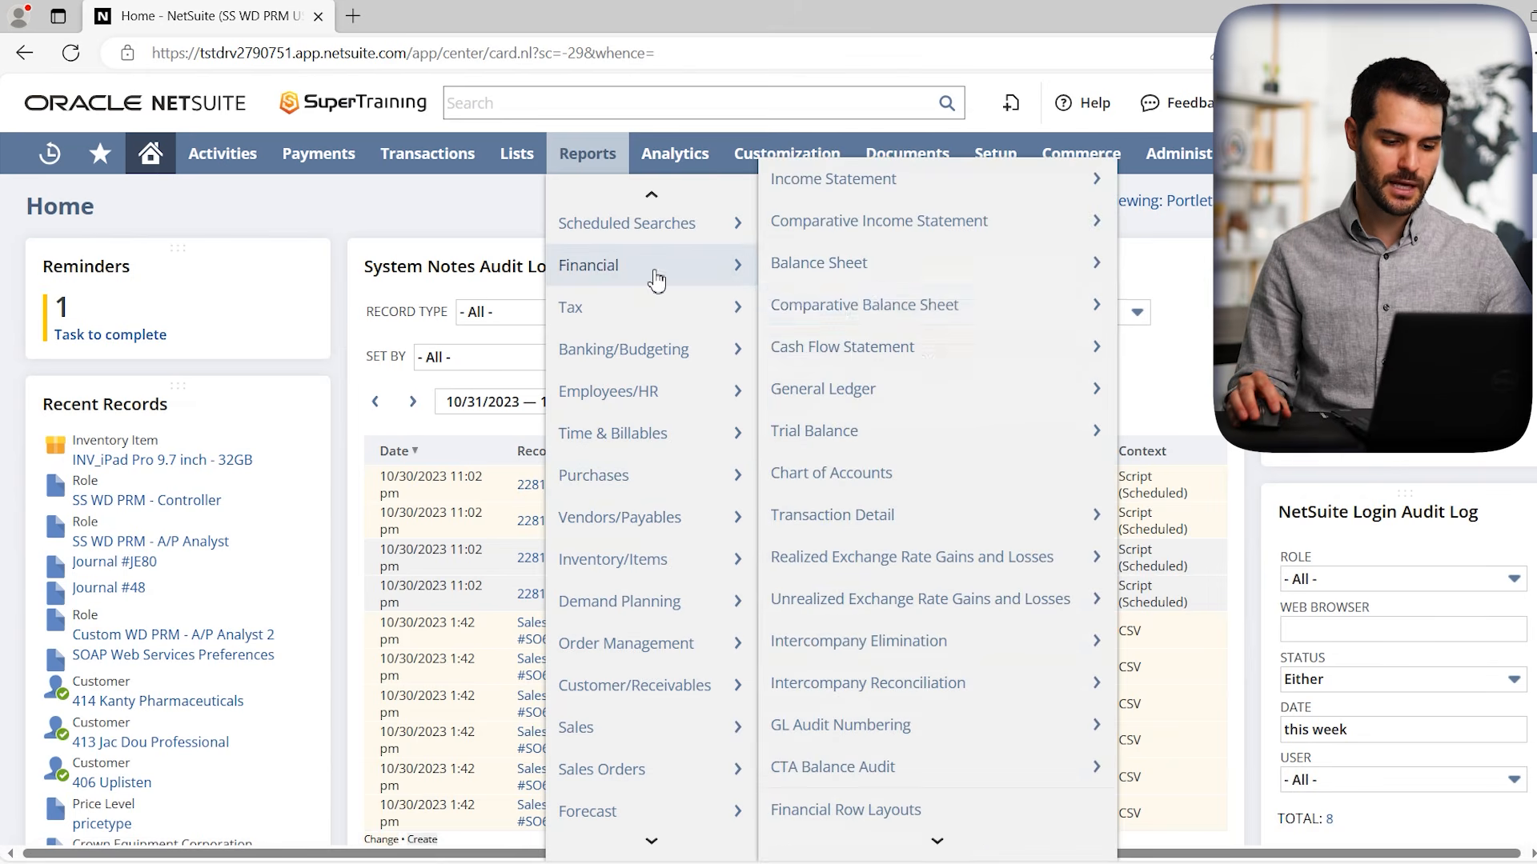
click(888, 181)
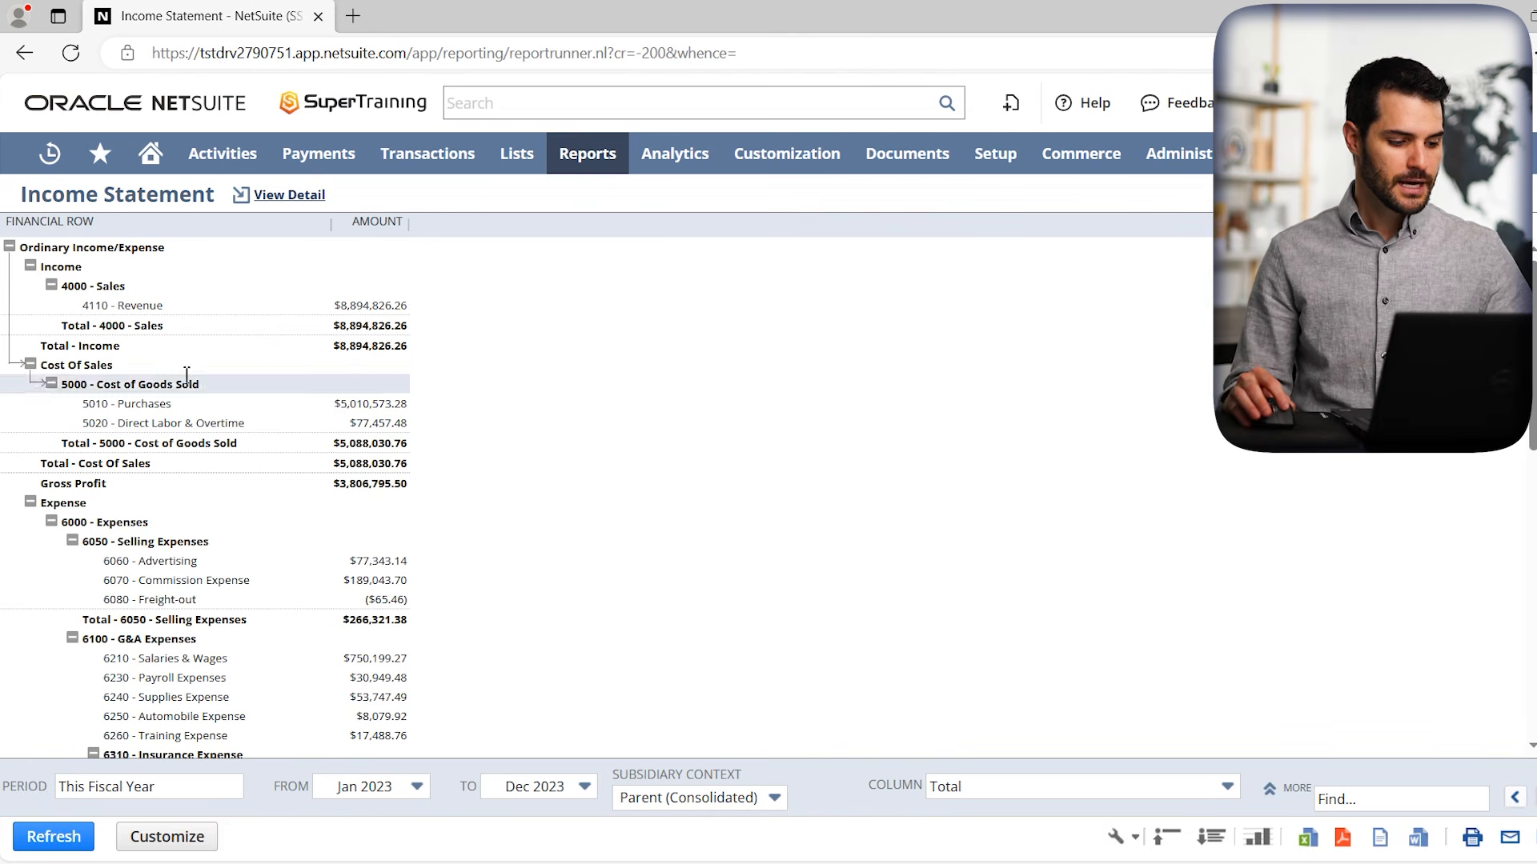
Collapse and re-expand the Cost Of Sales and 5000 - Cost of Goods Sold sections of the Income Statement
click(31, 366)
click(31, 366)
click(52, 385)
click(53, 385)
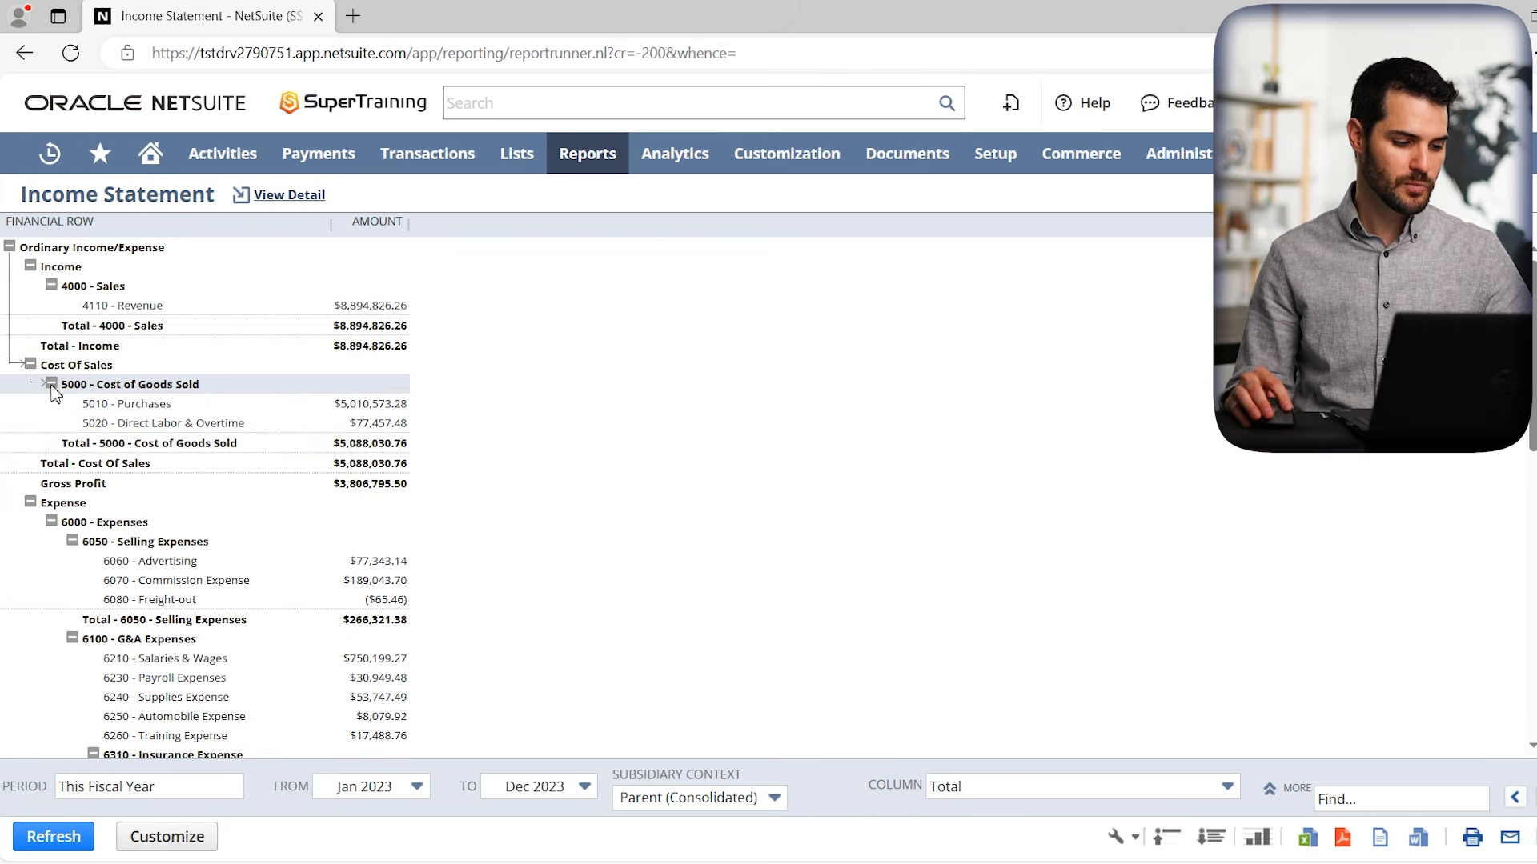
Open the detail report behind the 5010 - Purchases amount in a new browser tab and compare it with the summary
ctrl+click(381, 408)
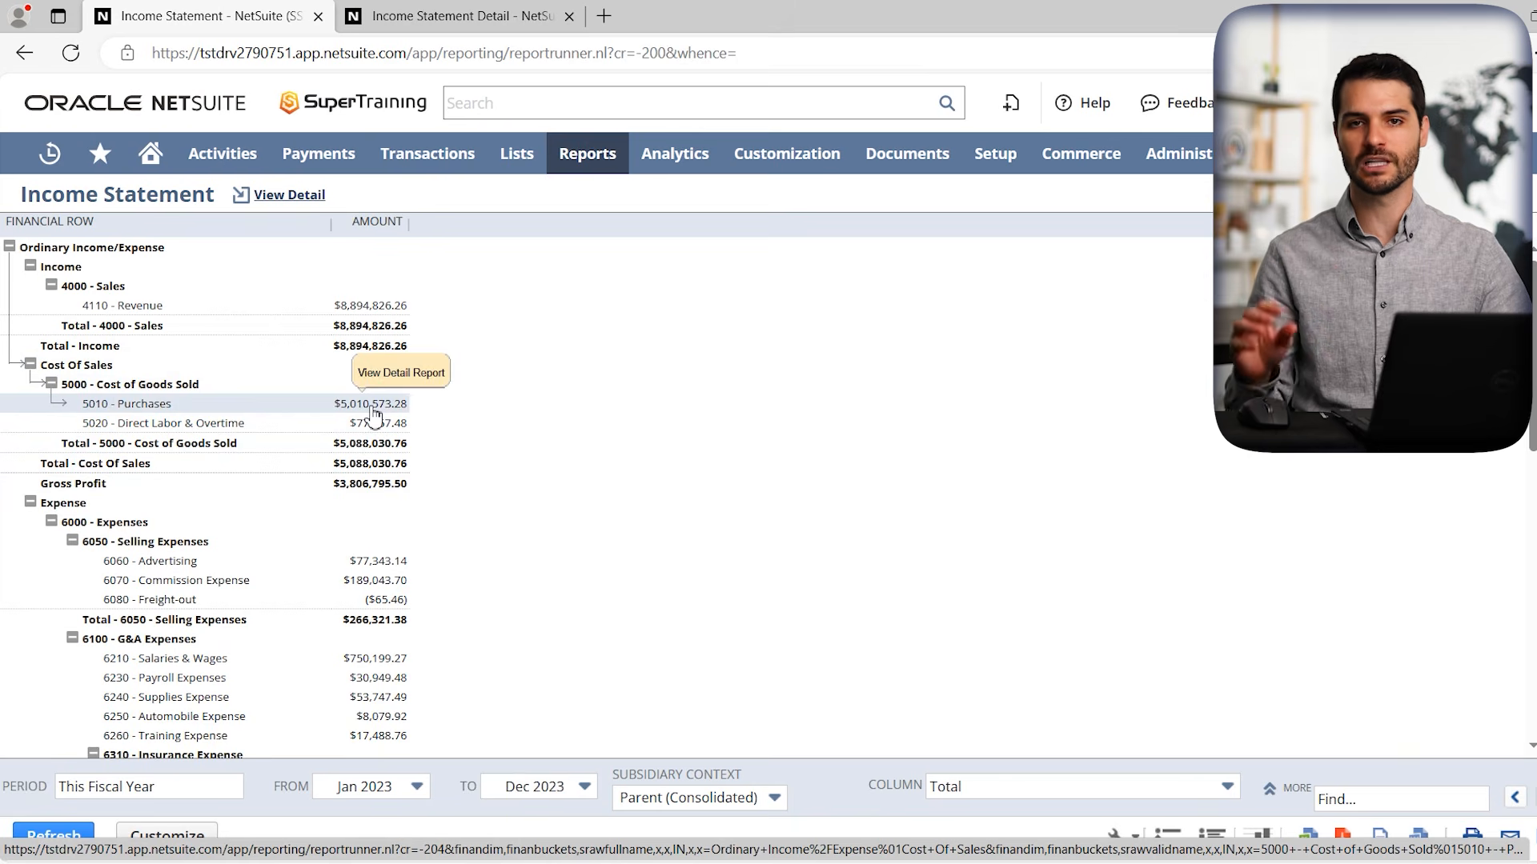
click(445, 18)
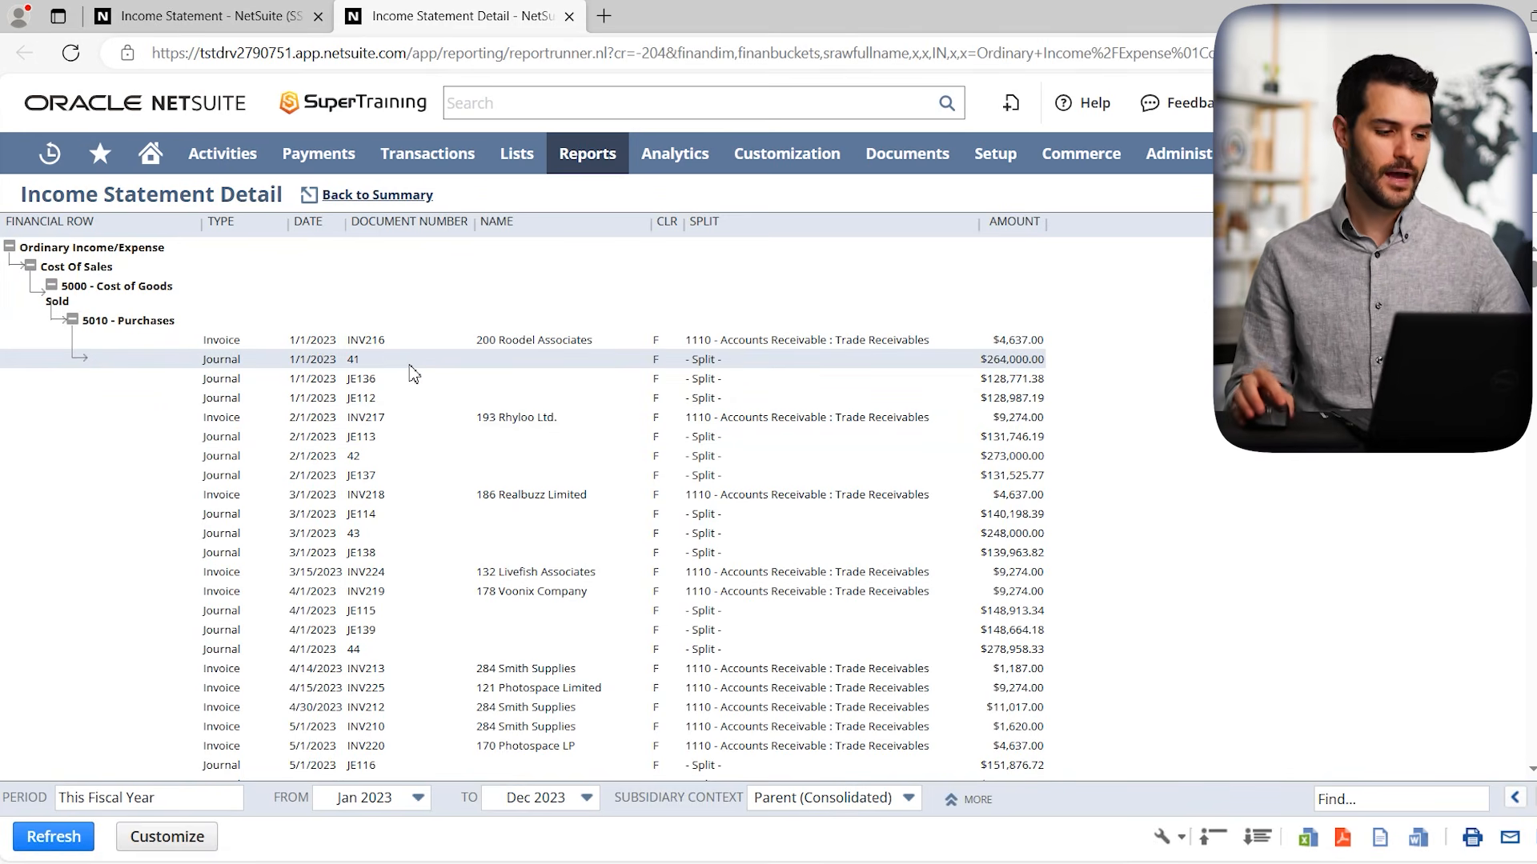
click(216, 16)
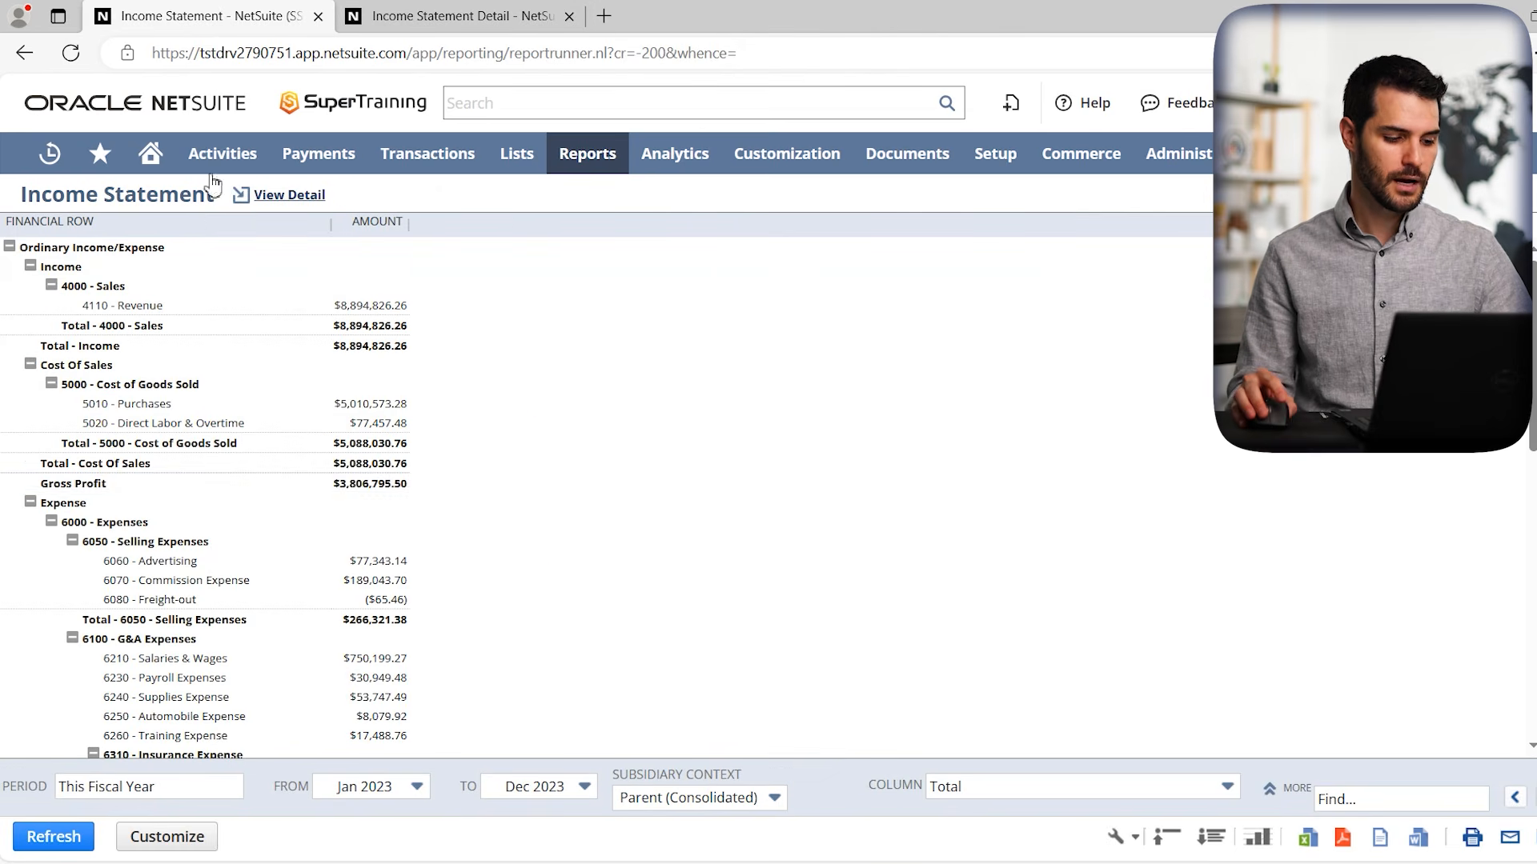
click(398, 405)
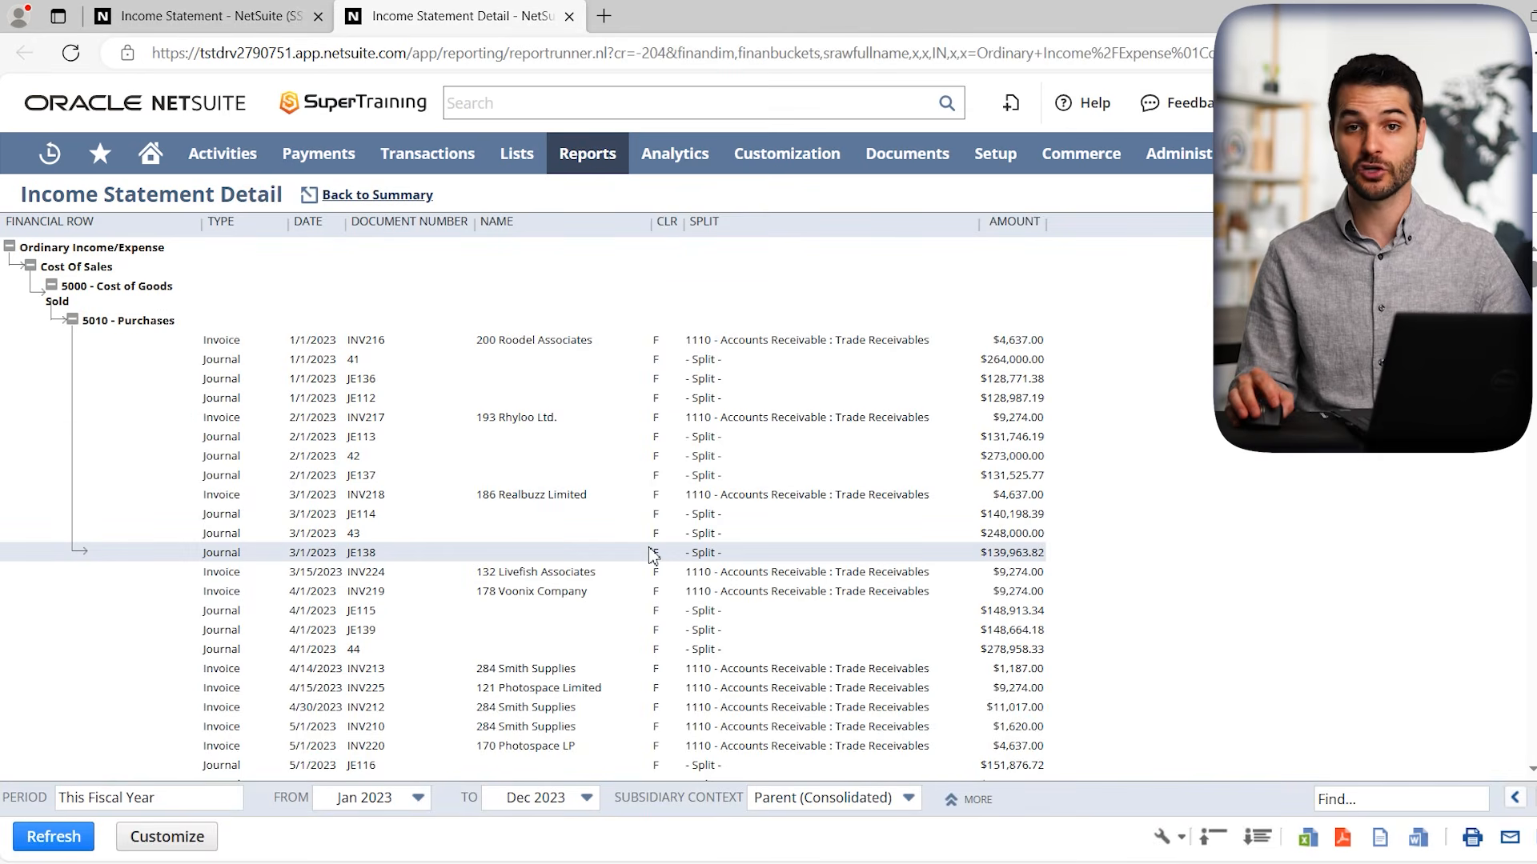
Return to the Income Statement summary and review its rows down to Net Income
click(255, 18)
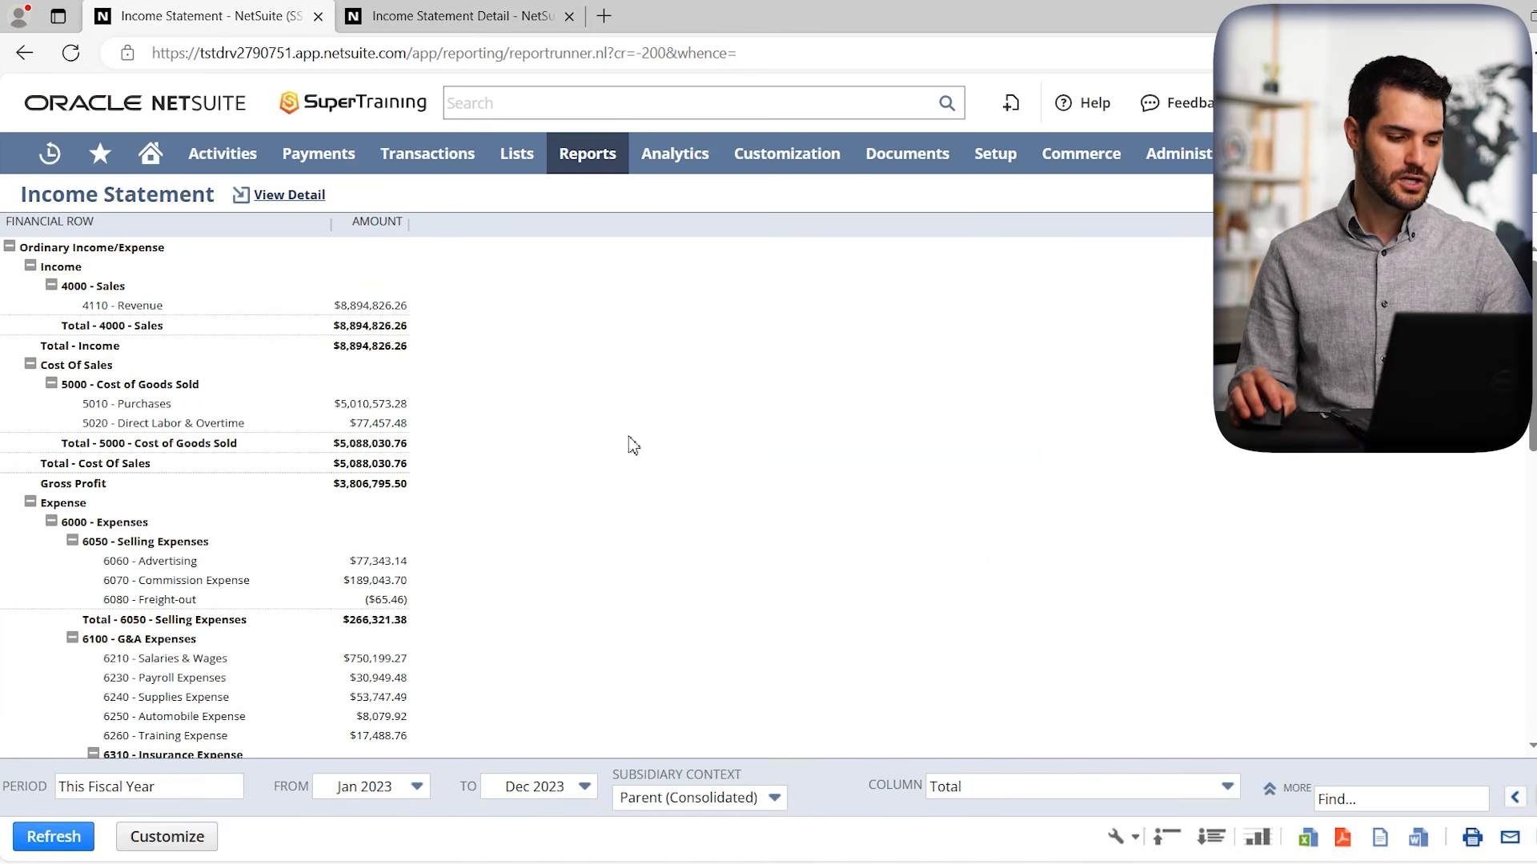
scroll(516, 463, down, 8)
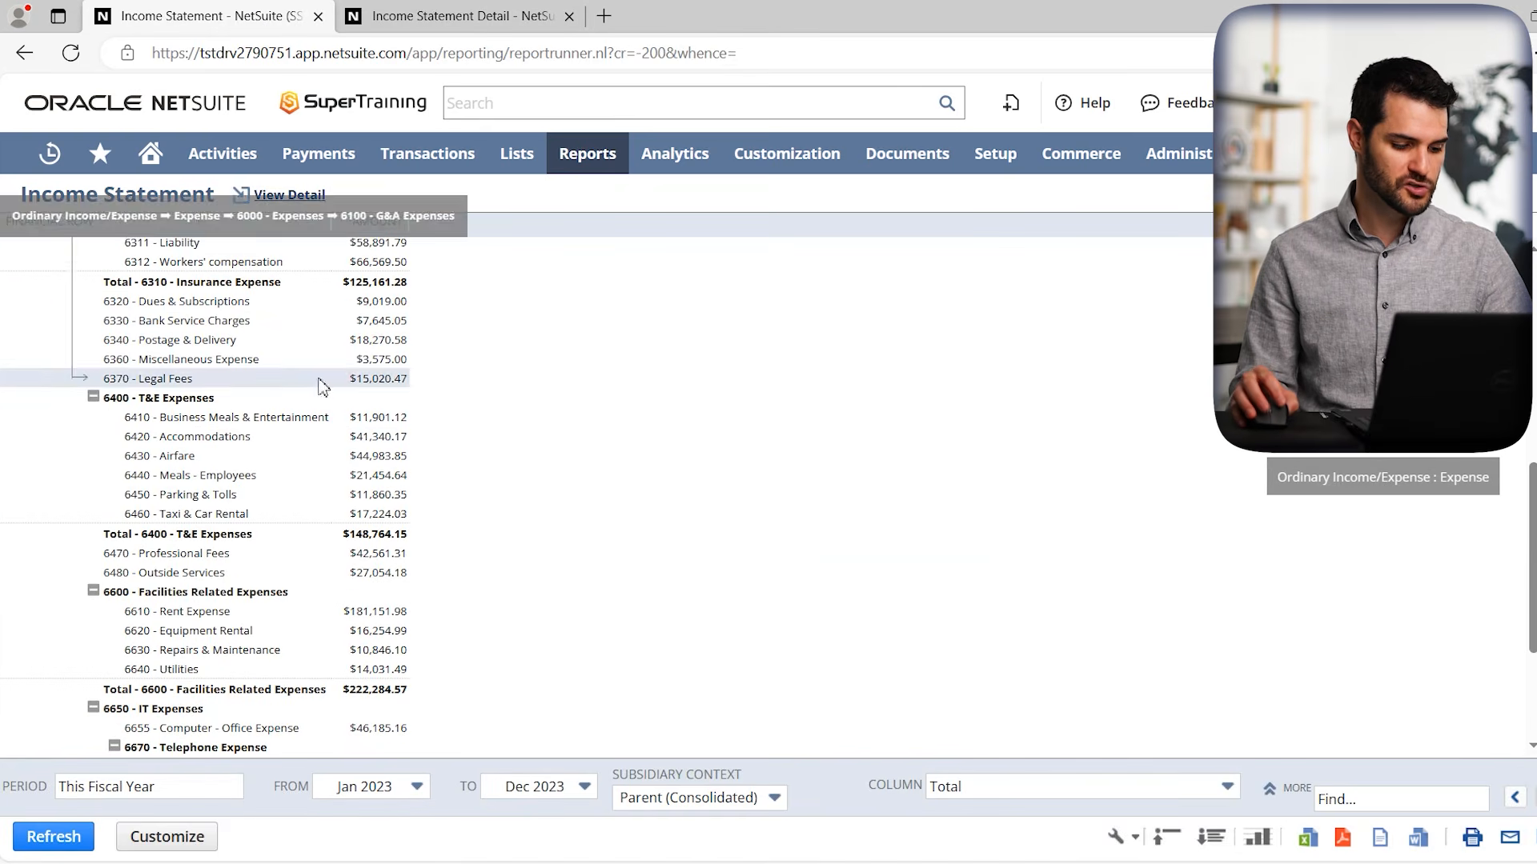
scroll(304, 627, down, 2)
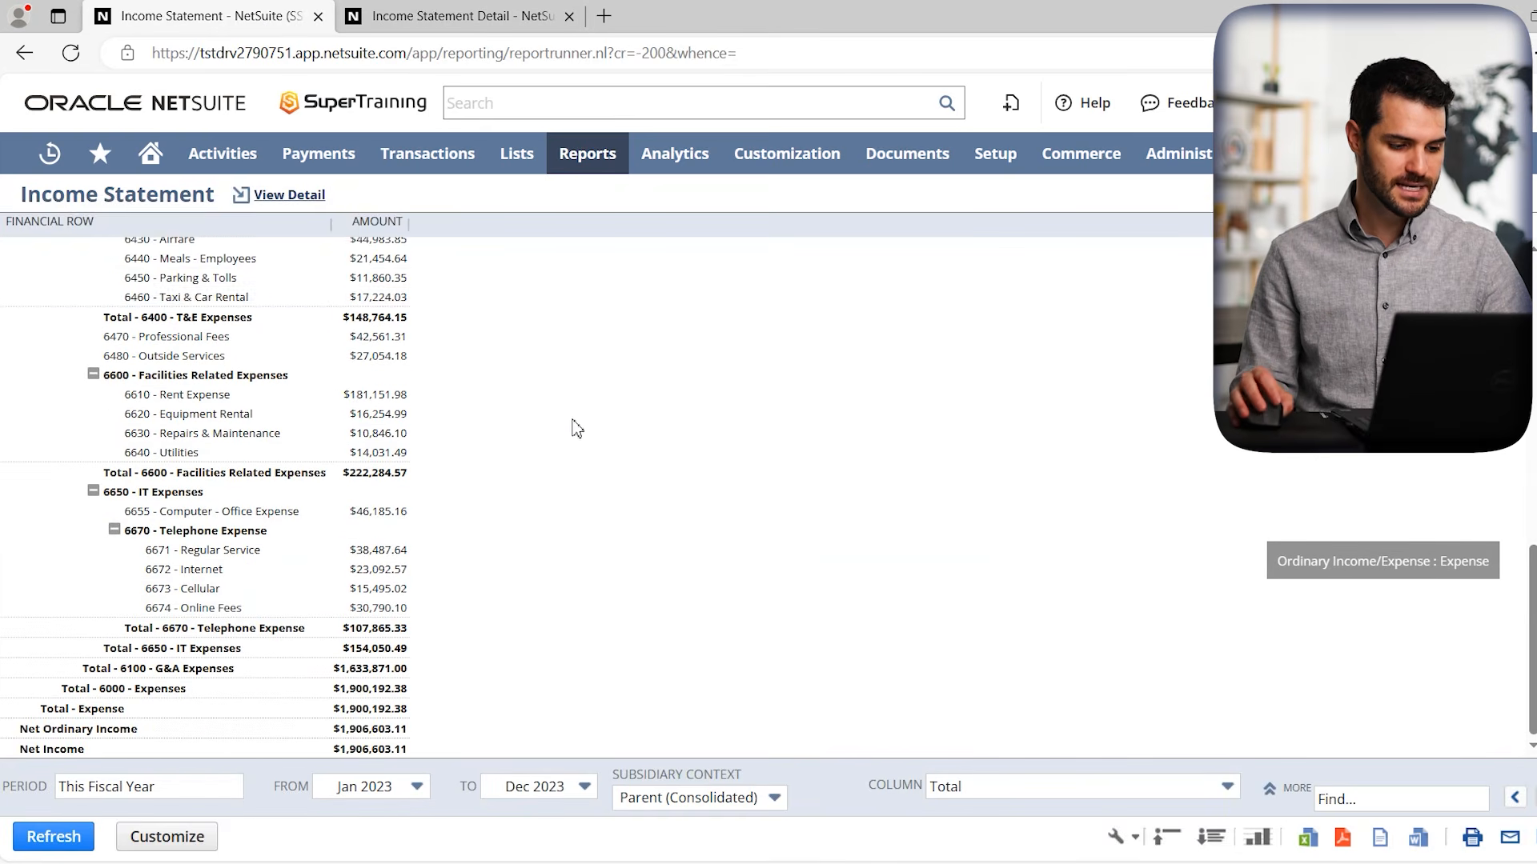
scroll(593, 456, up, 6)
scroll(617, 490, up, 3)
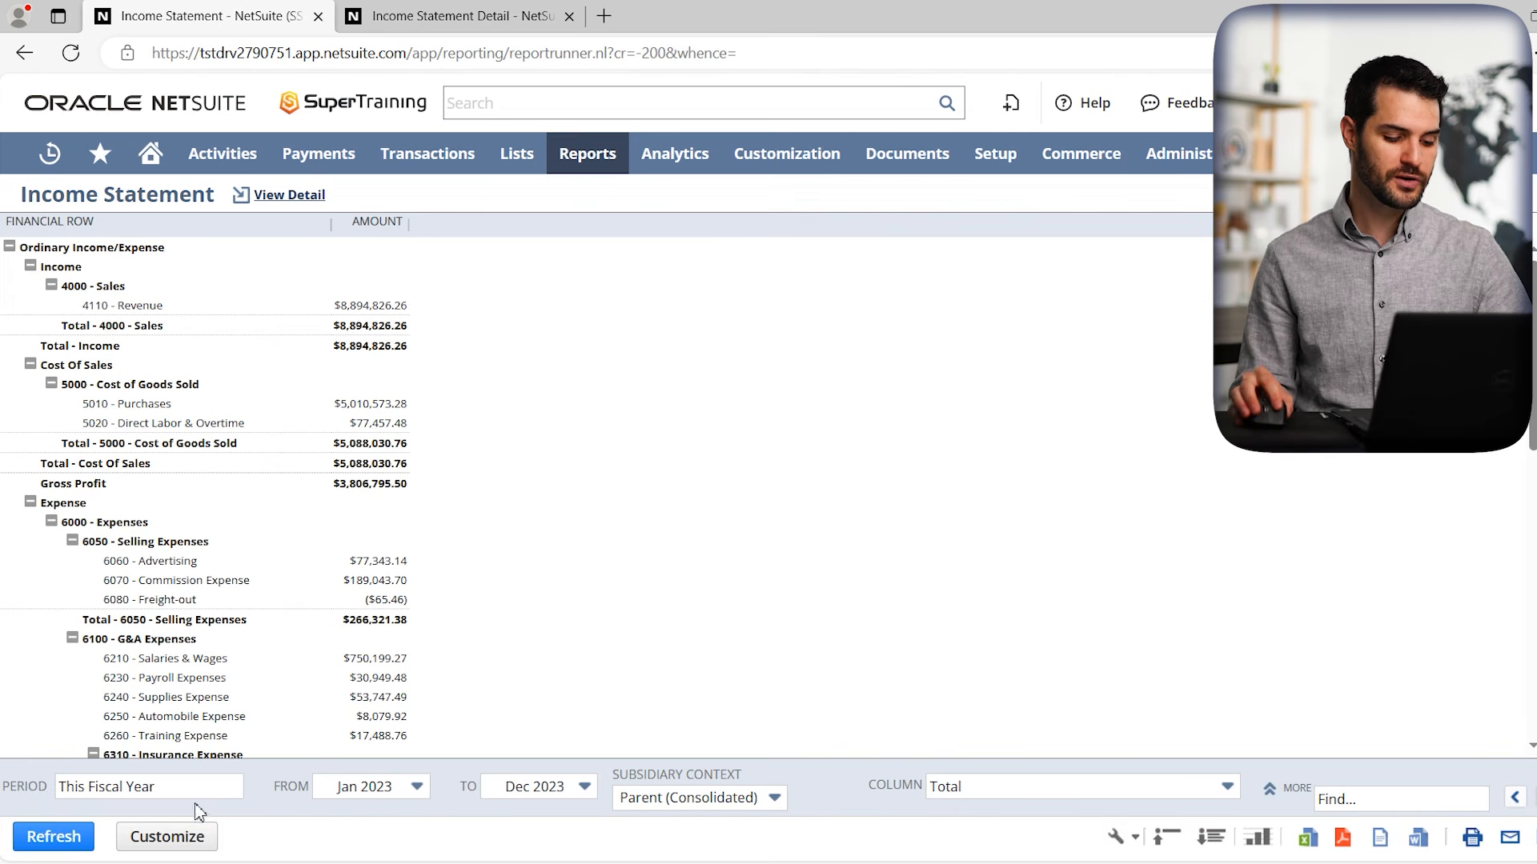
Look through the report's end period, period and subsidiary context choices without changing them
click(534, 804)
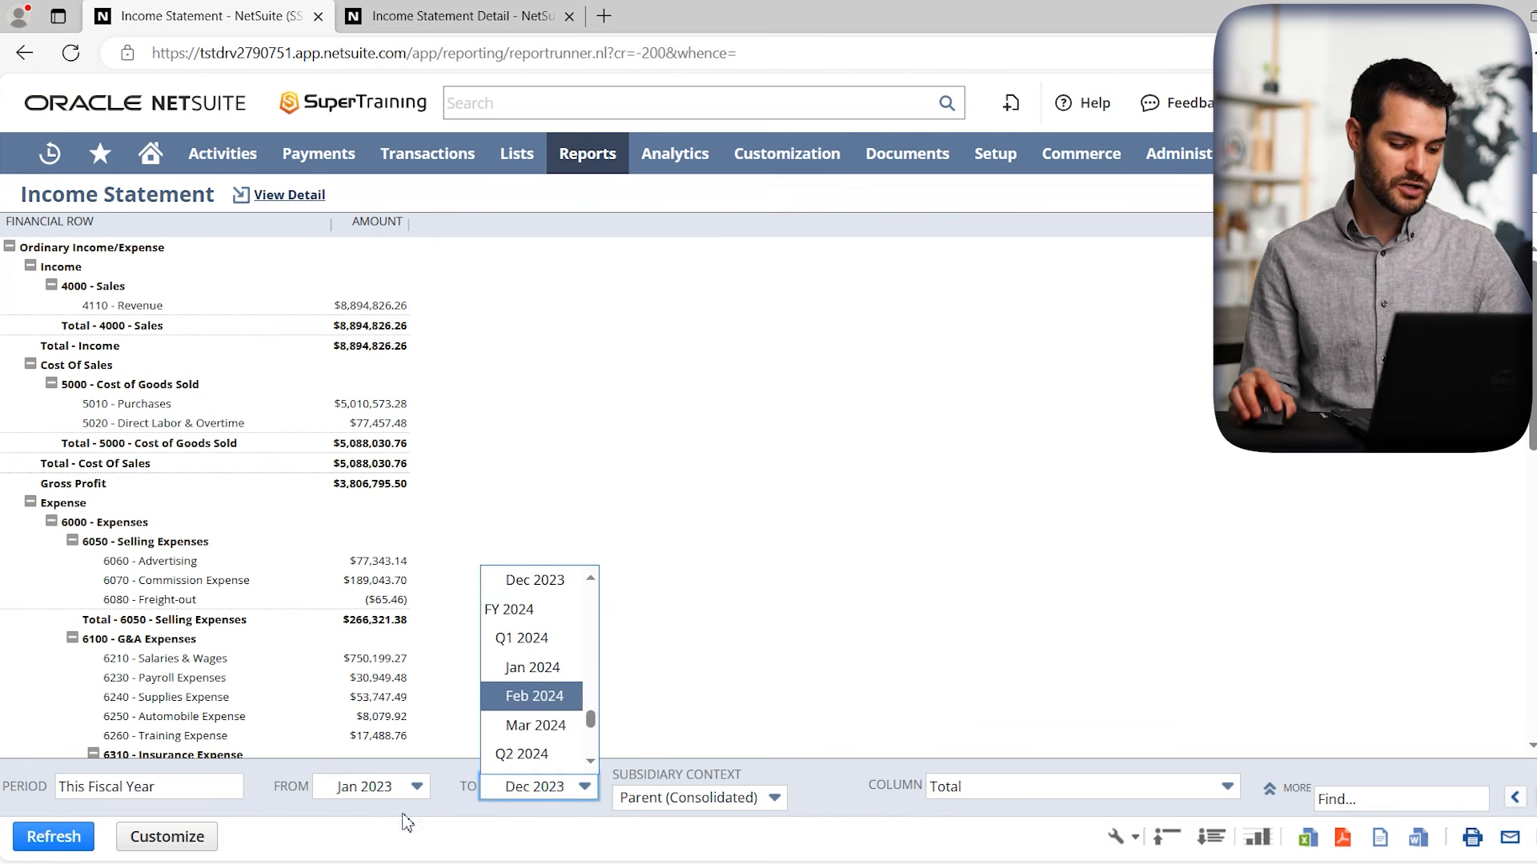
click(103, 793)
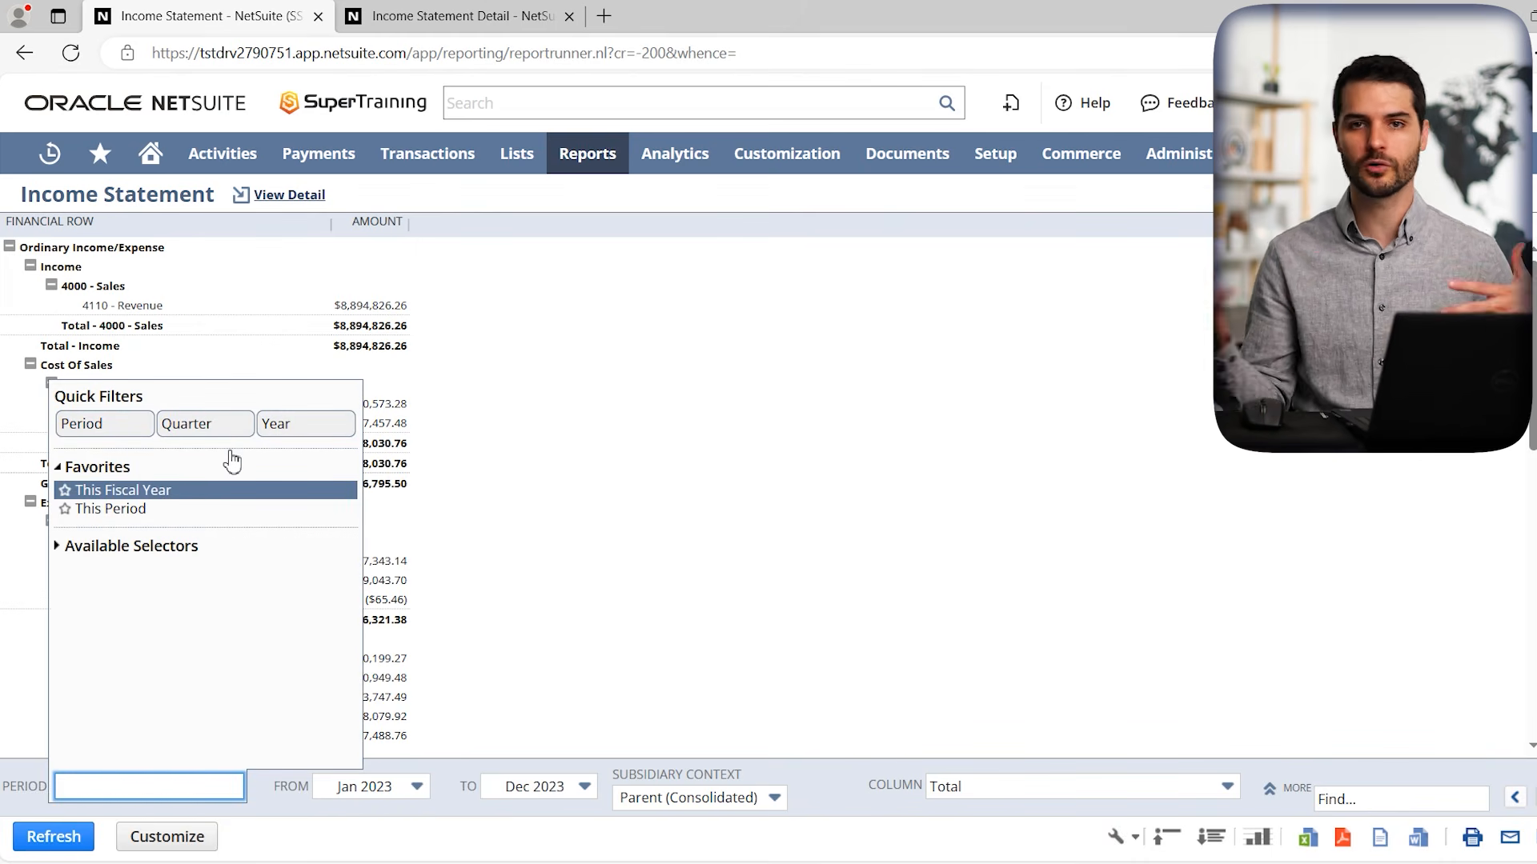
click(267, 825)
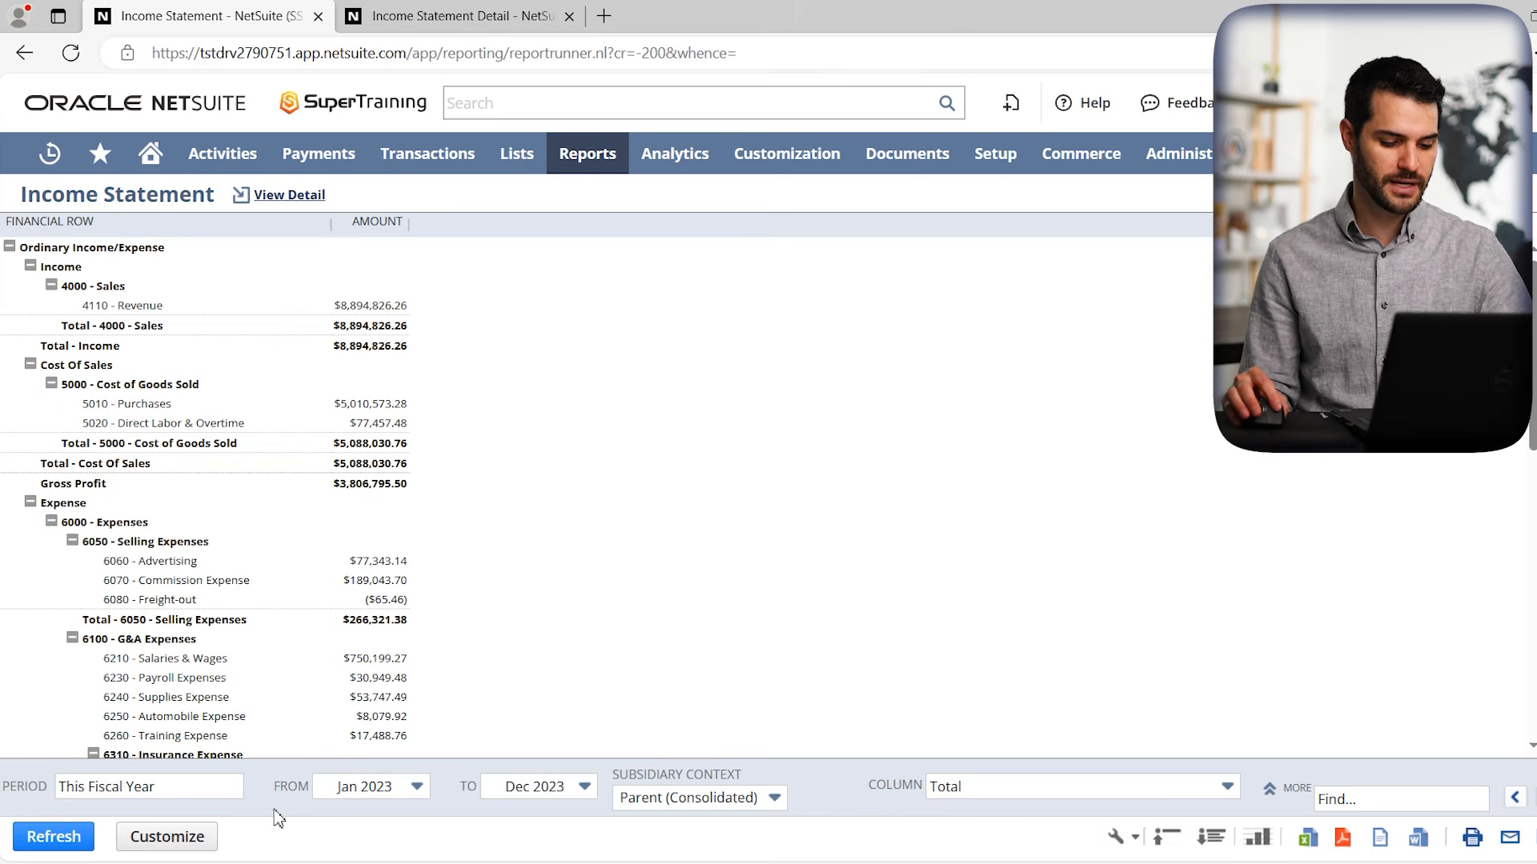
click(753, 809)
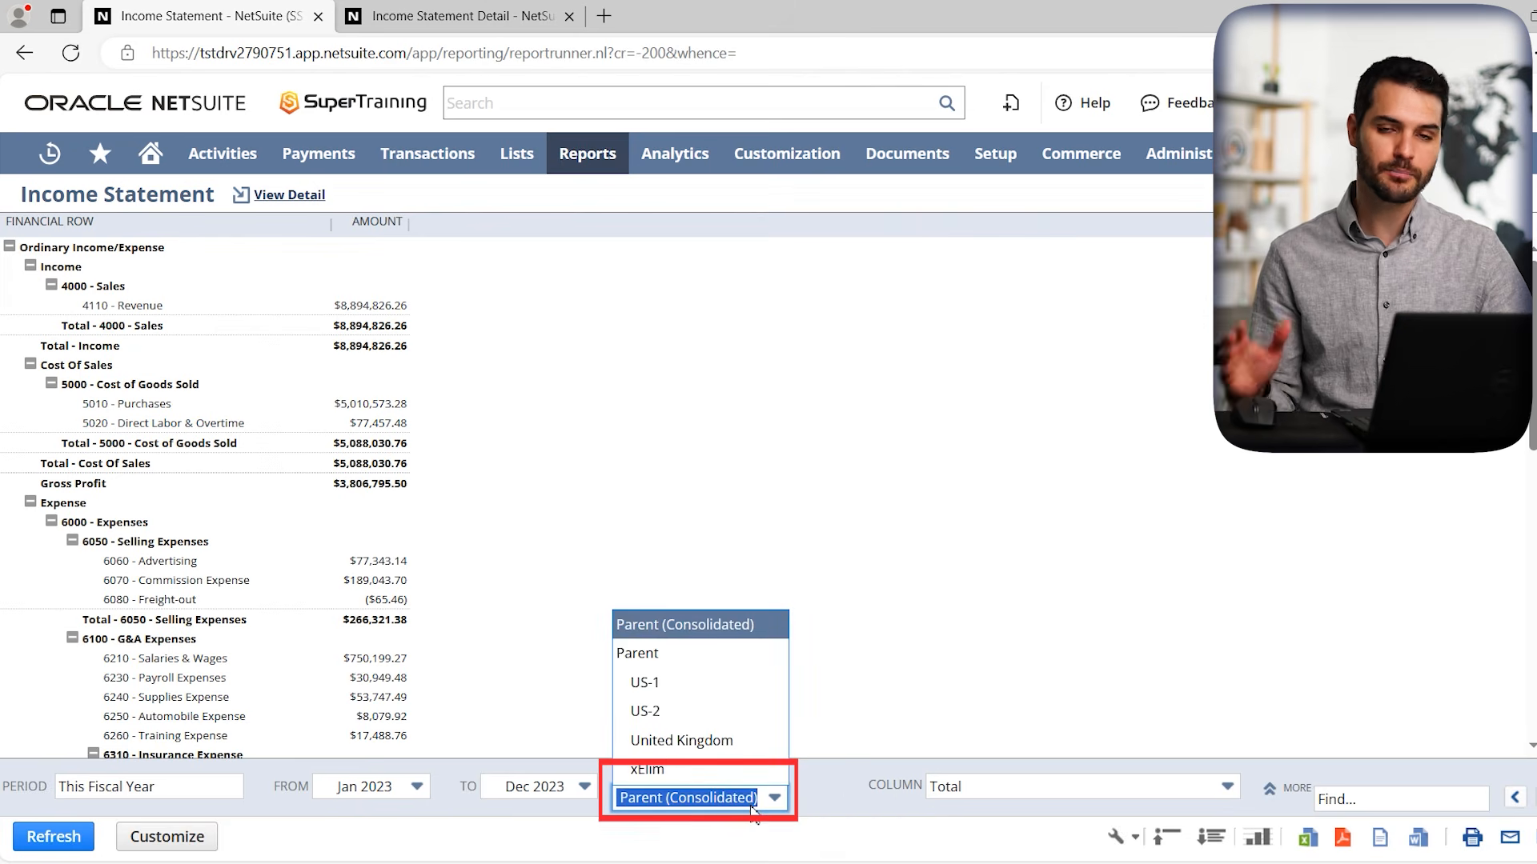
click(834, 808)
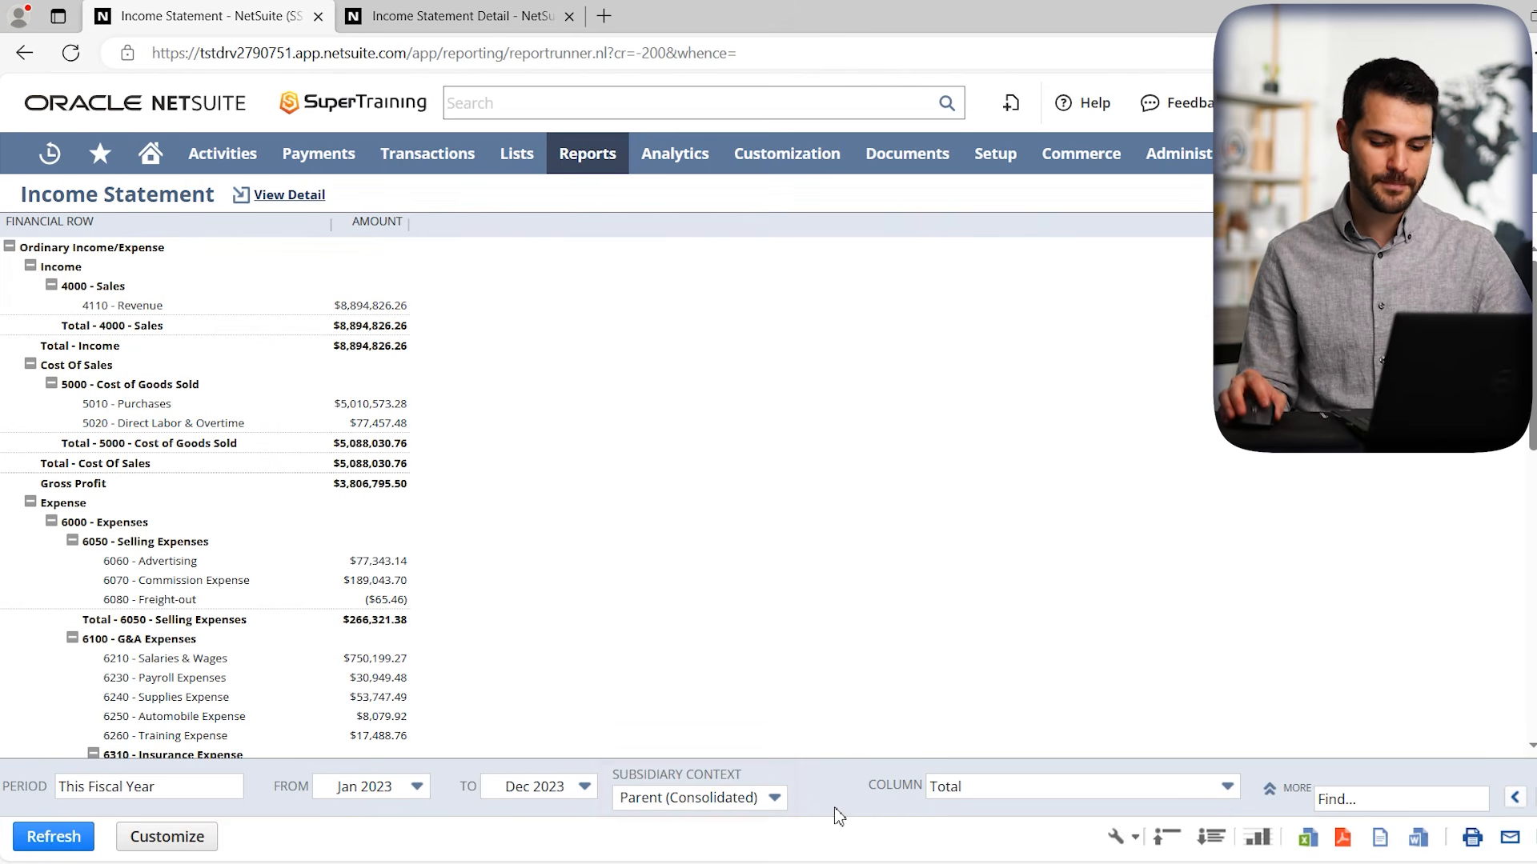
Set the Income Statement's column breakdown to Accounting Quarter and refresh the report
click(1101, 801)
scroll(990, 718, down, 10)
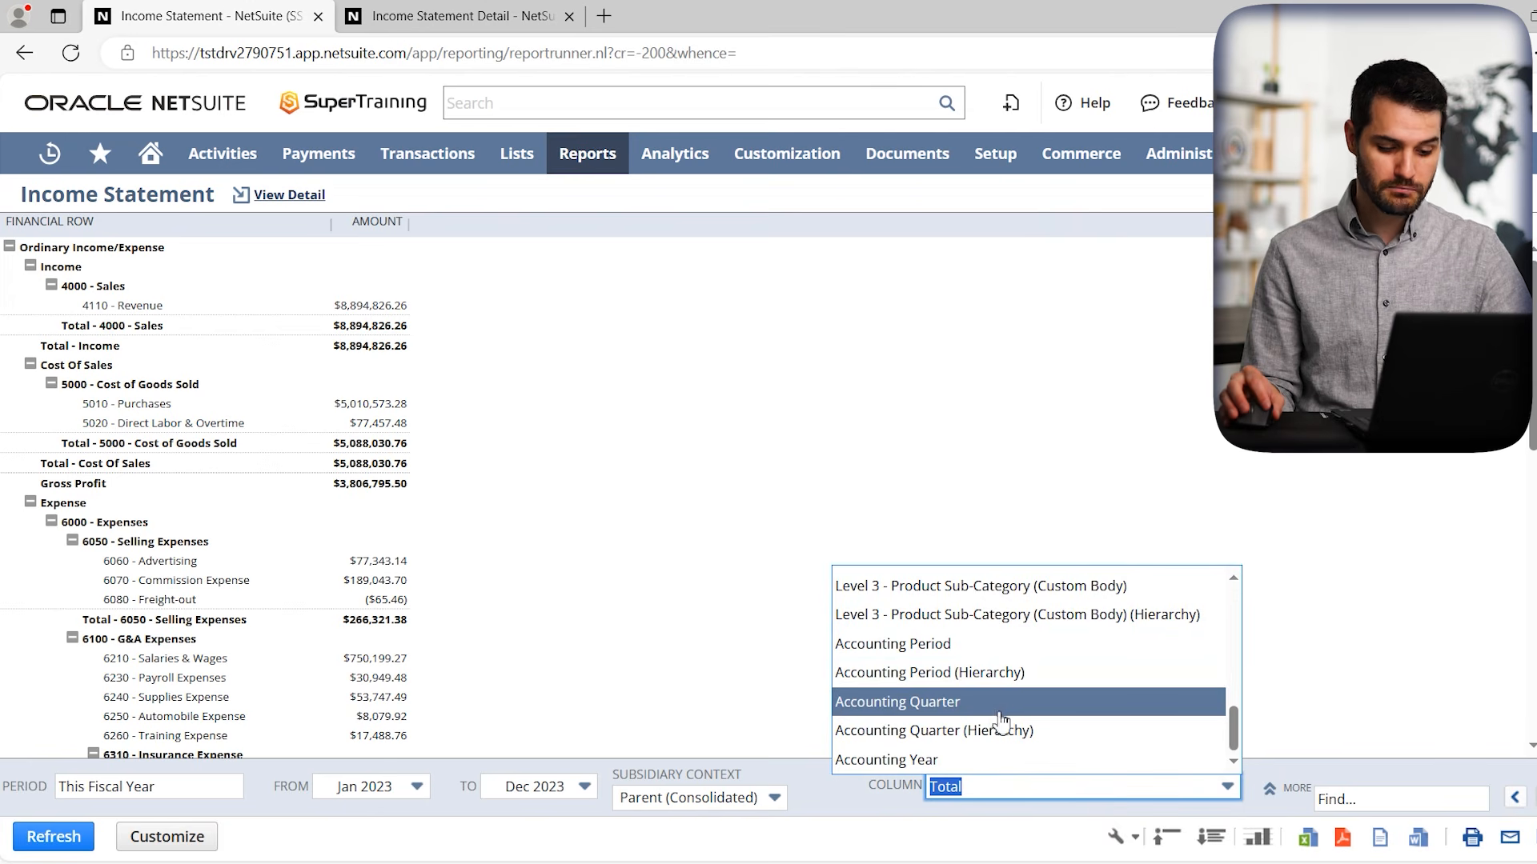
click(974, 710)
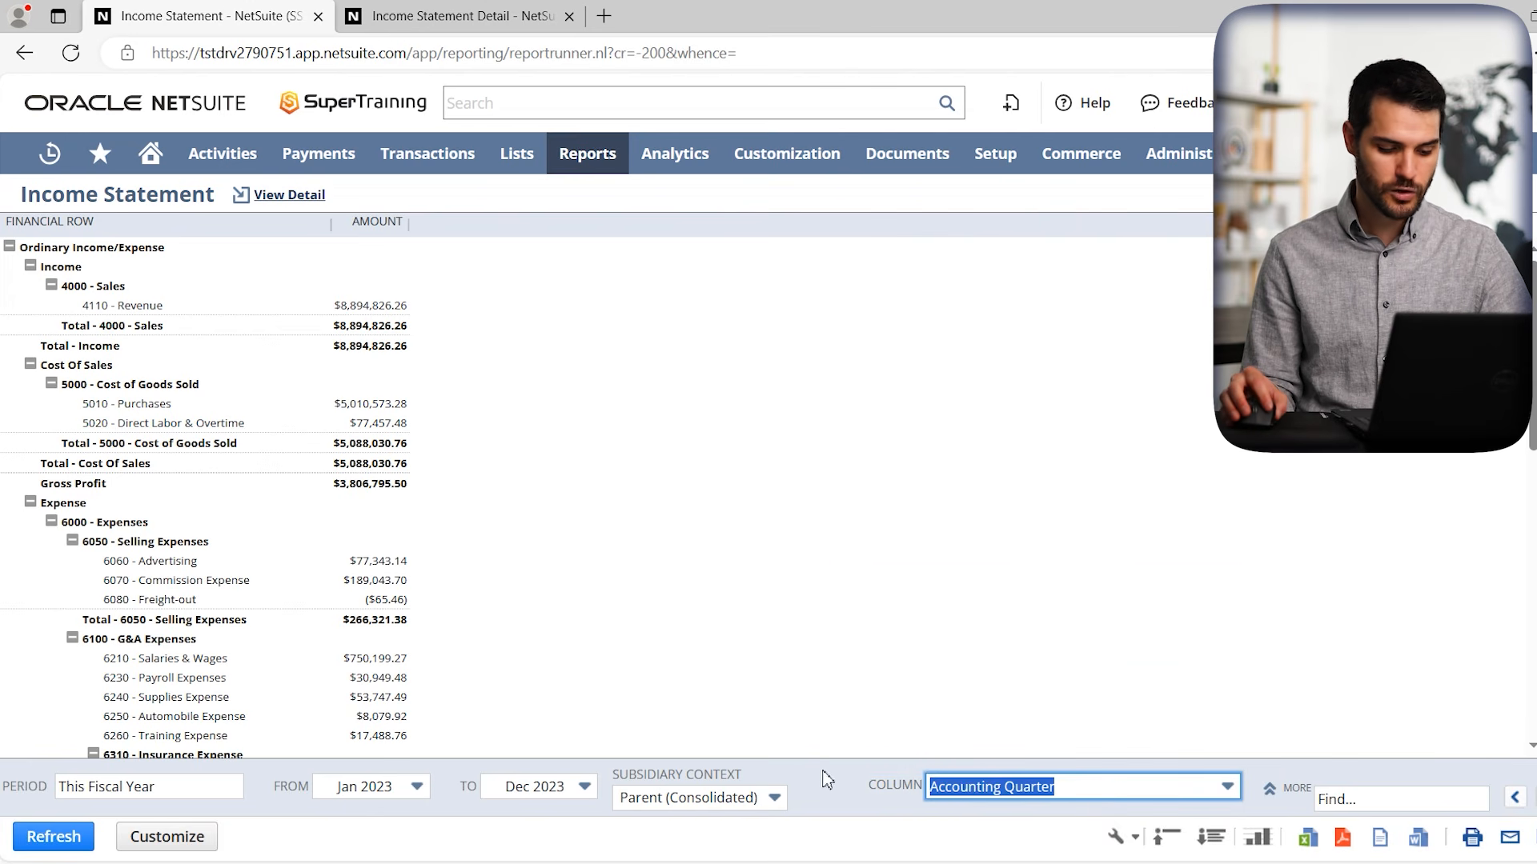
click(54, 836)
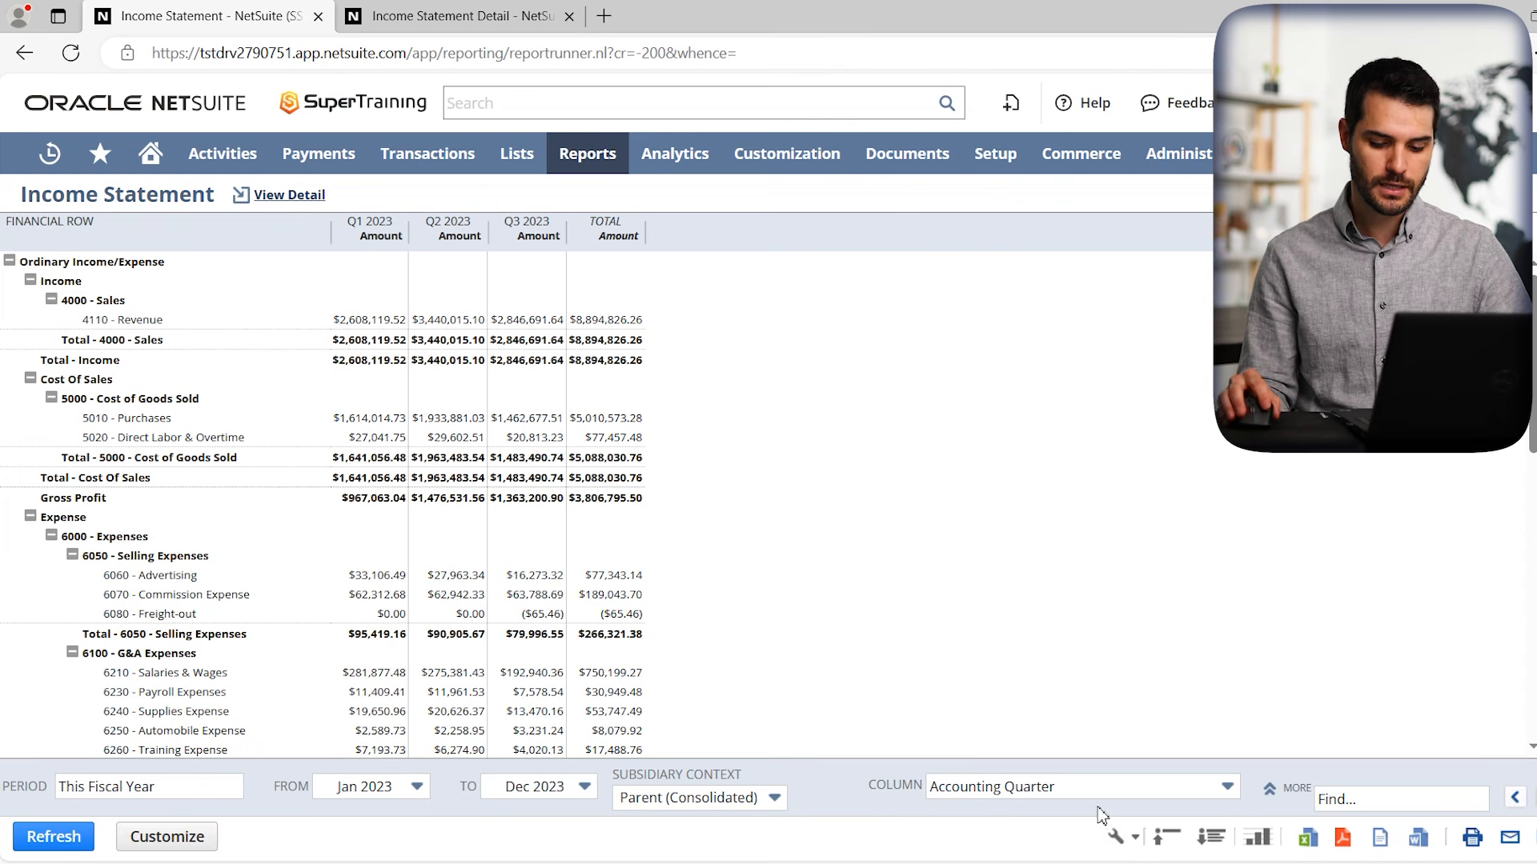
Show the report's additional filters, such as class, customer, department, item and location, and hide them again
click(1295, 790)
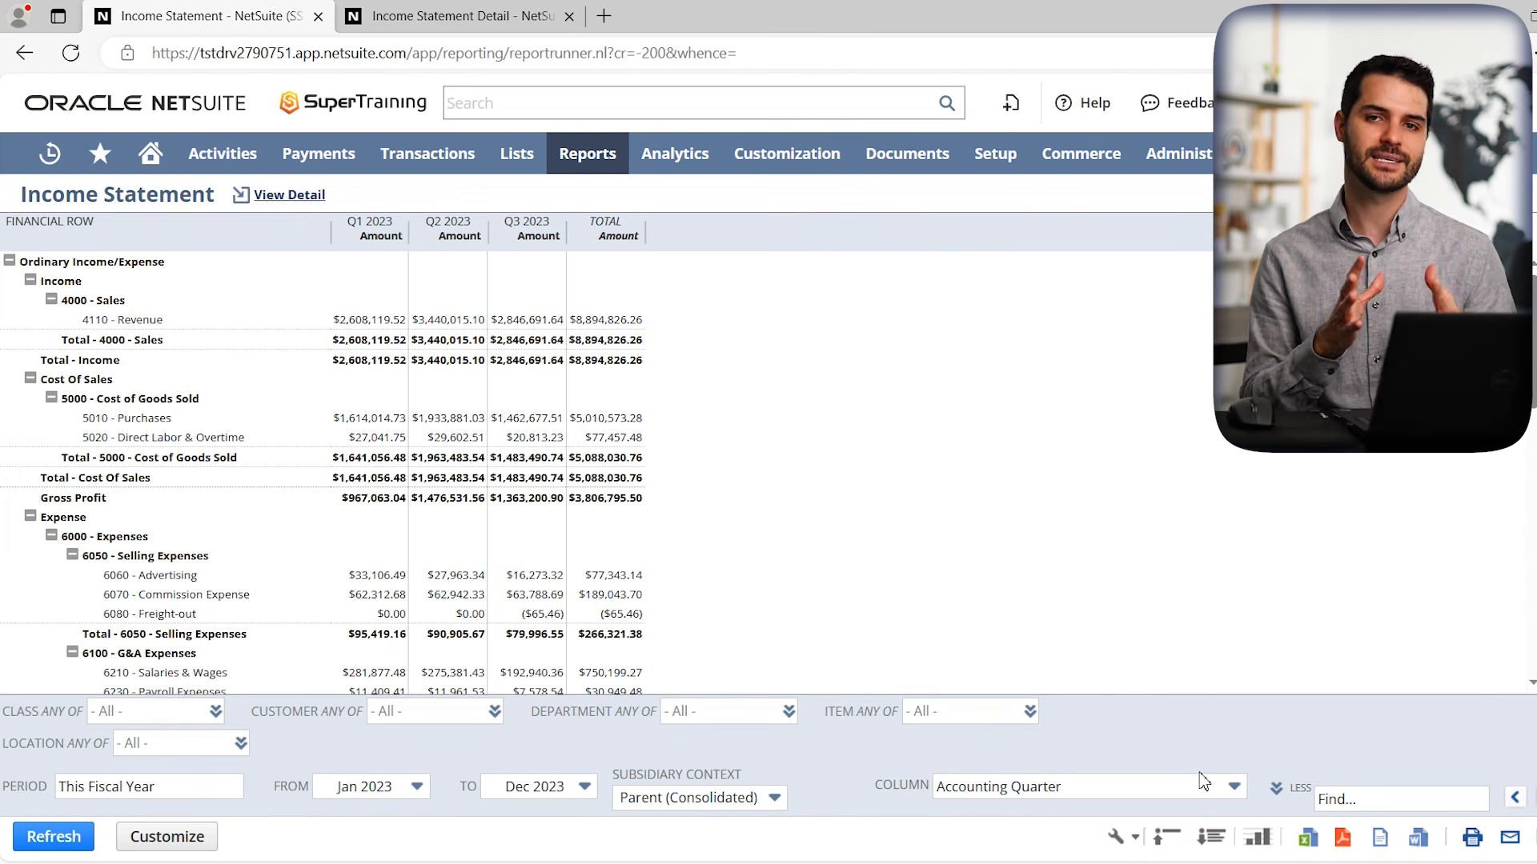
click(1296, 789)
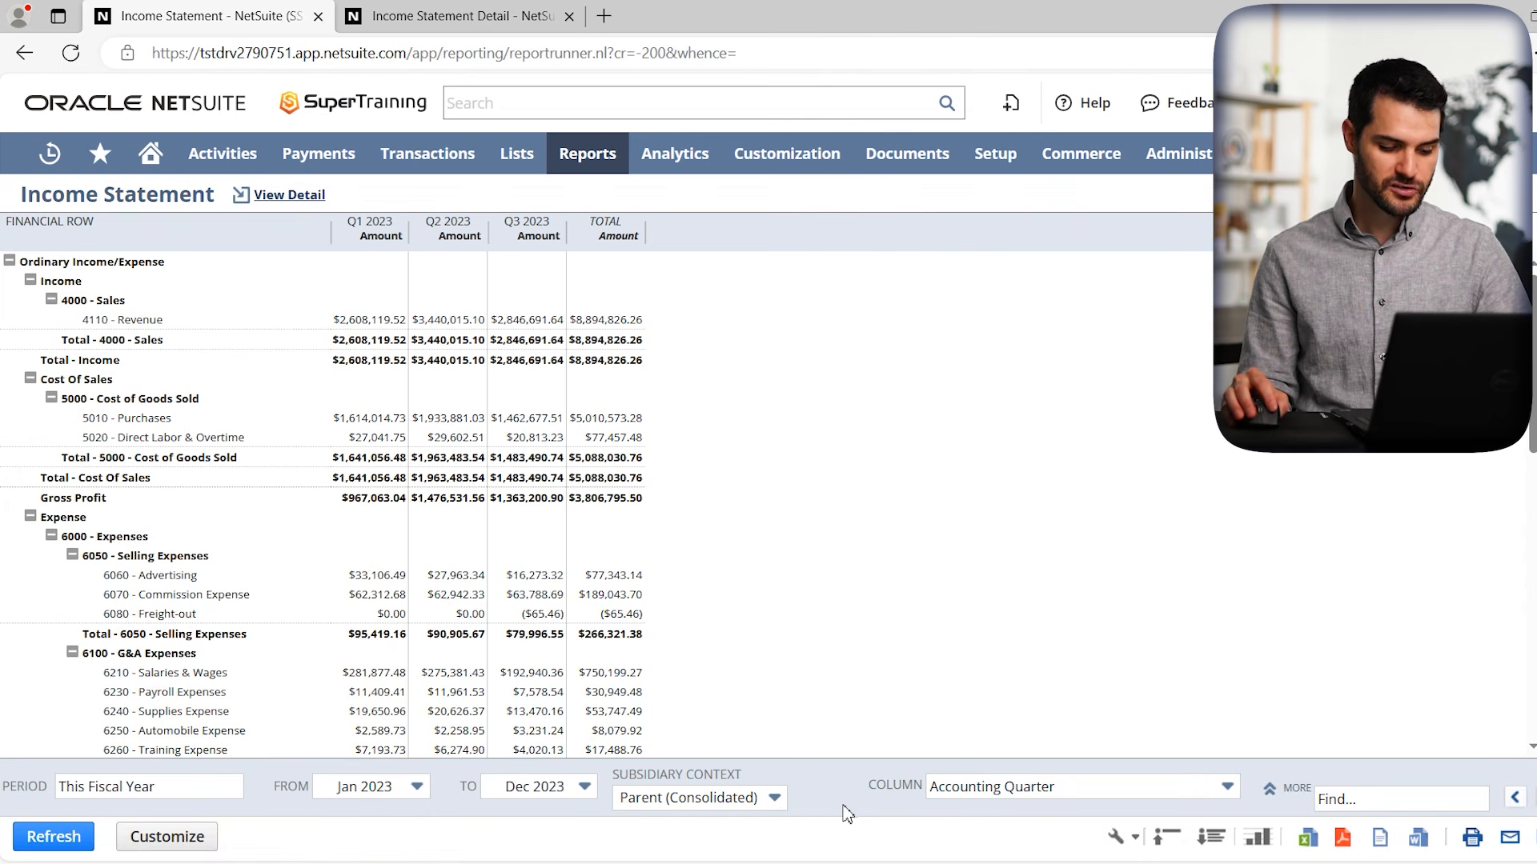
Open the Income Statement for customization, review its filters, and save it as Custom Income Statement
click(177, 849)
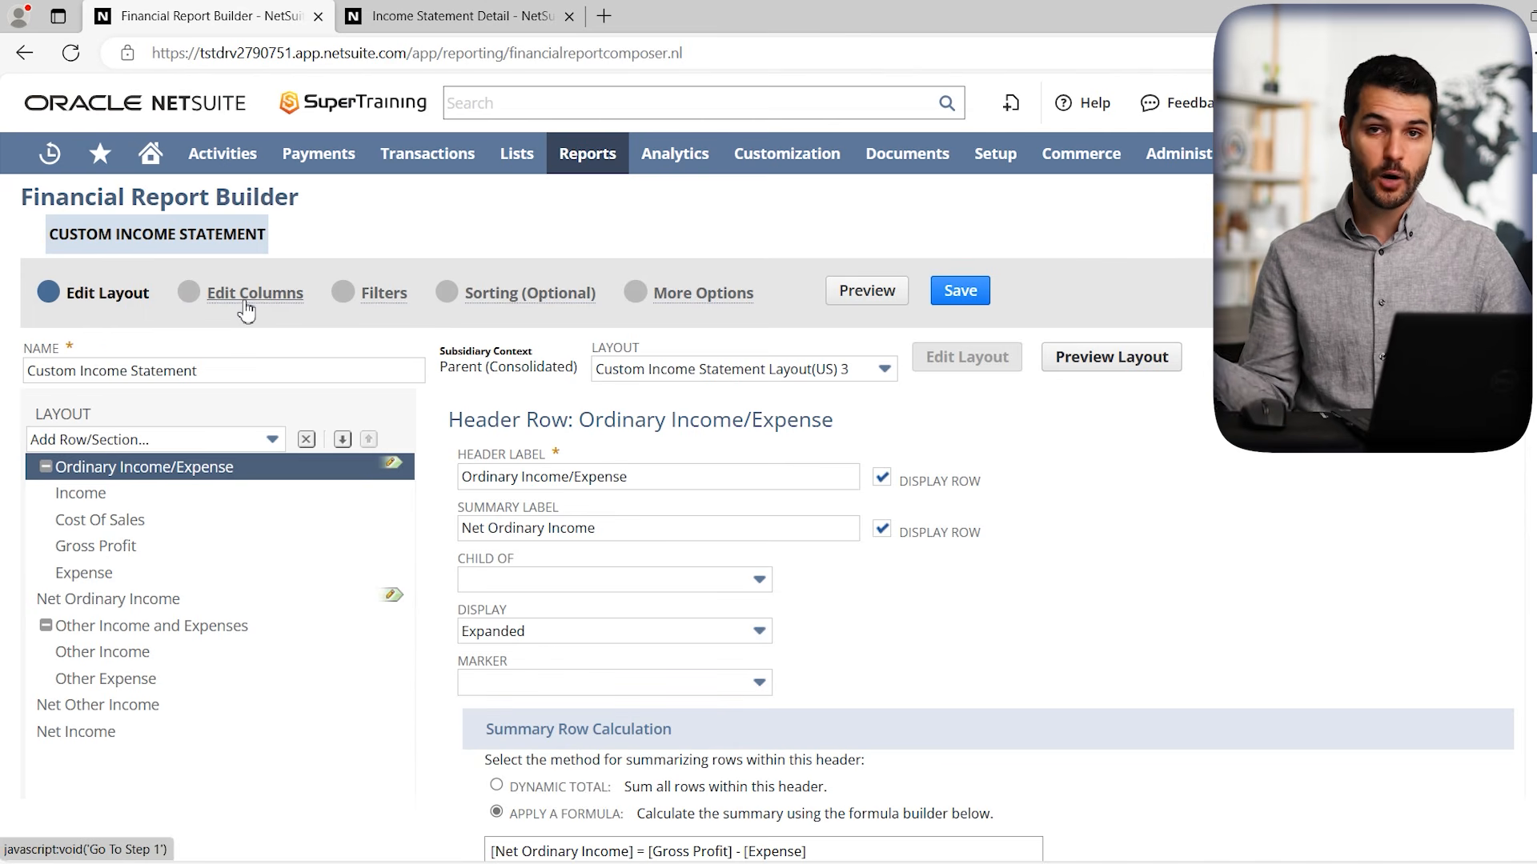
click(385, 293)
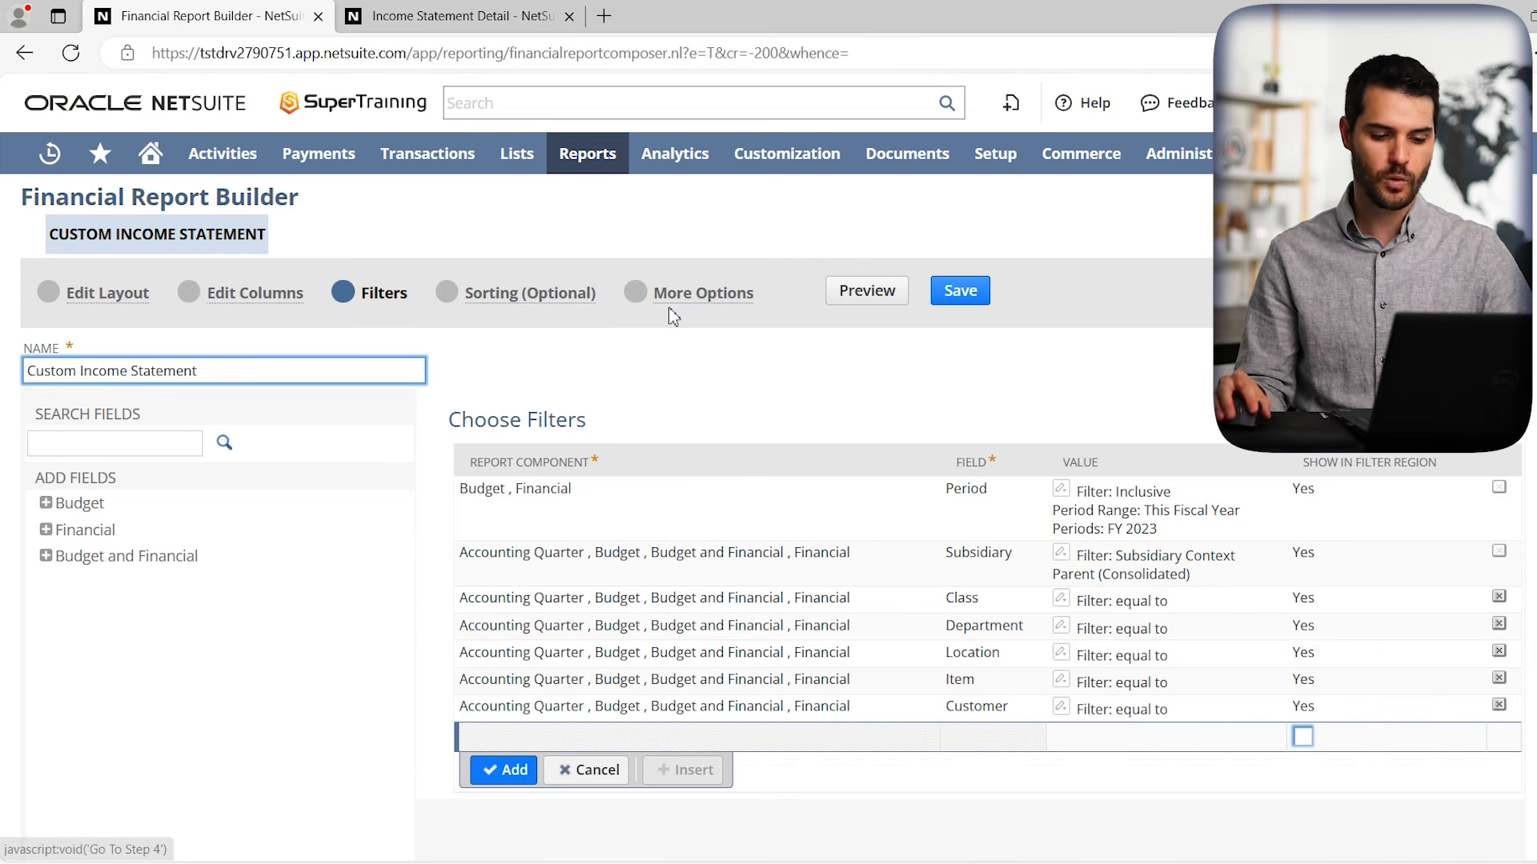
click(964, 294)
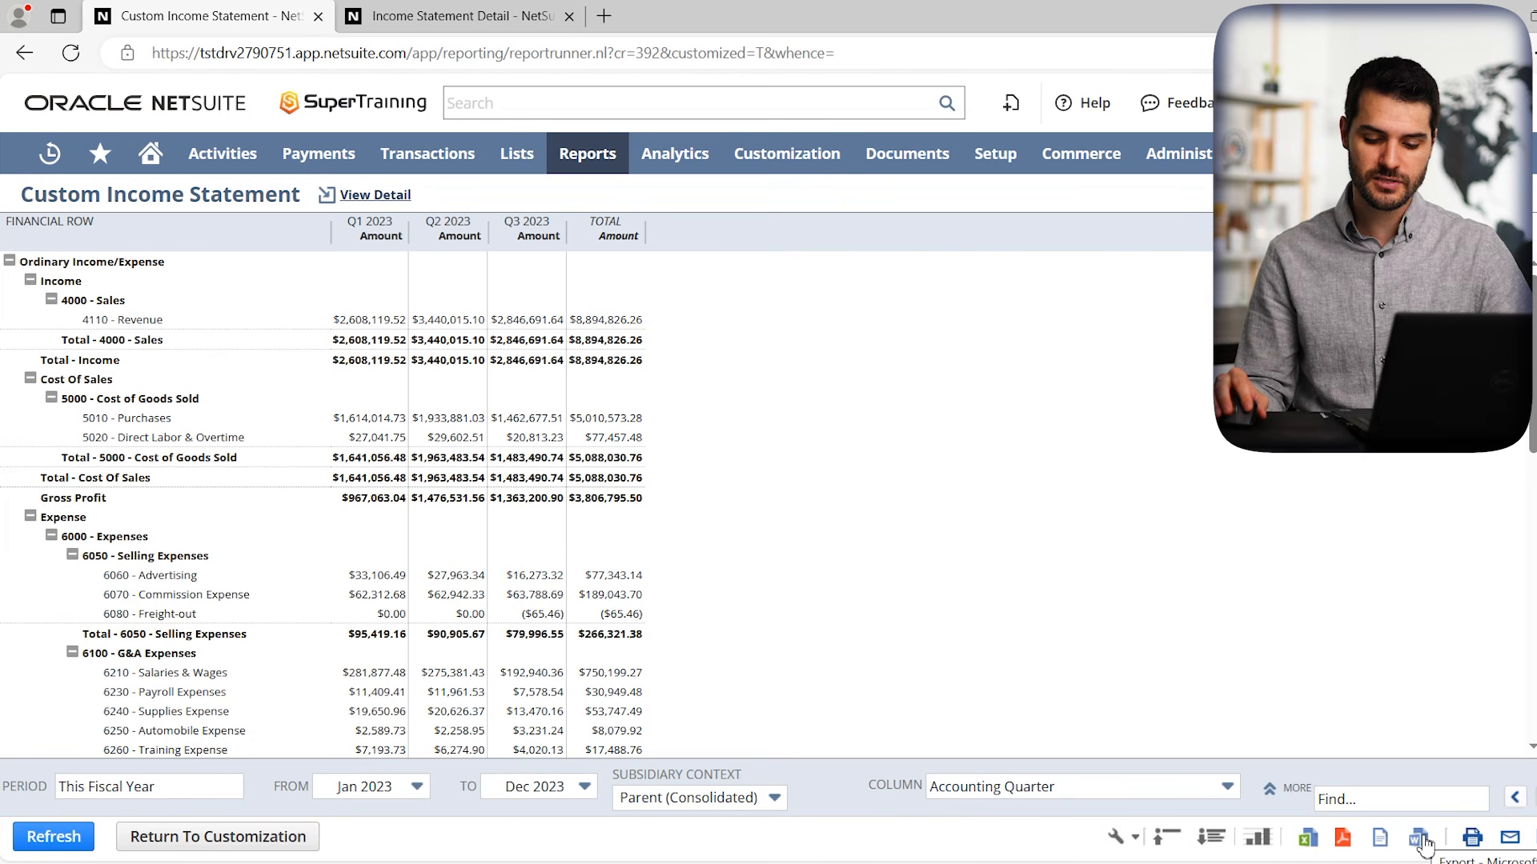
Open the email form for the custom report, review its recipients, message and attachments, and close it without sending
click(1511, 840)
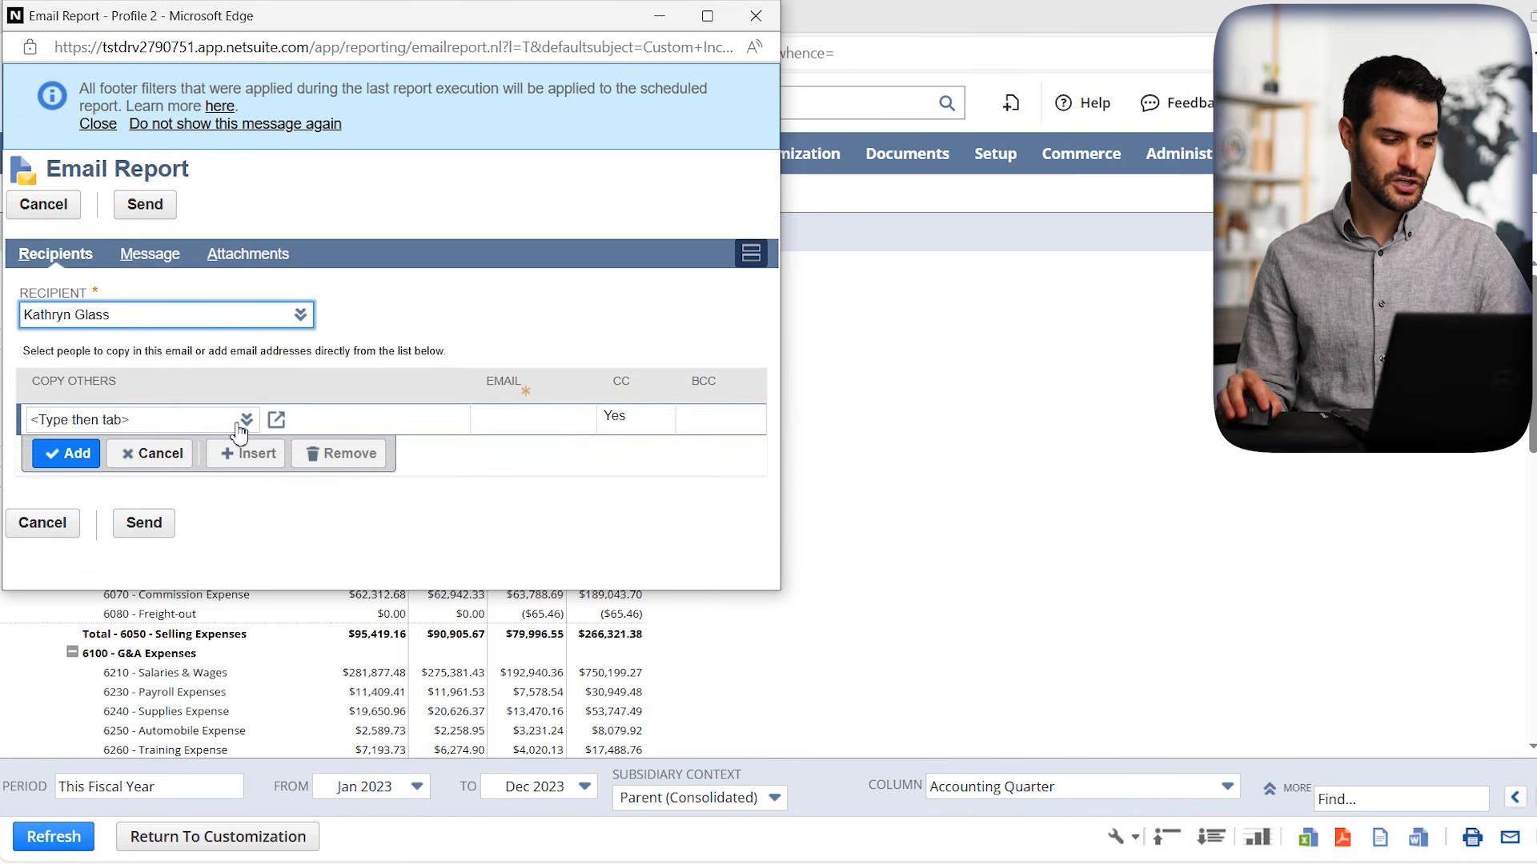
click(152, 257)
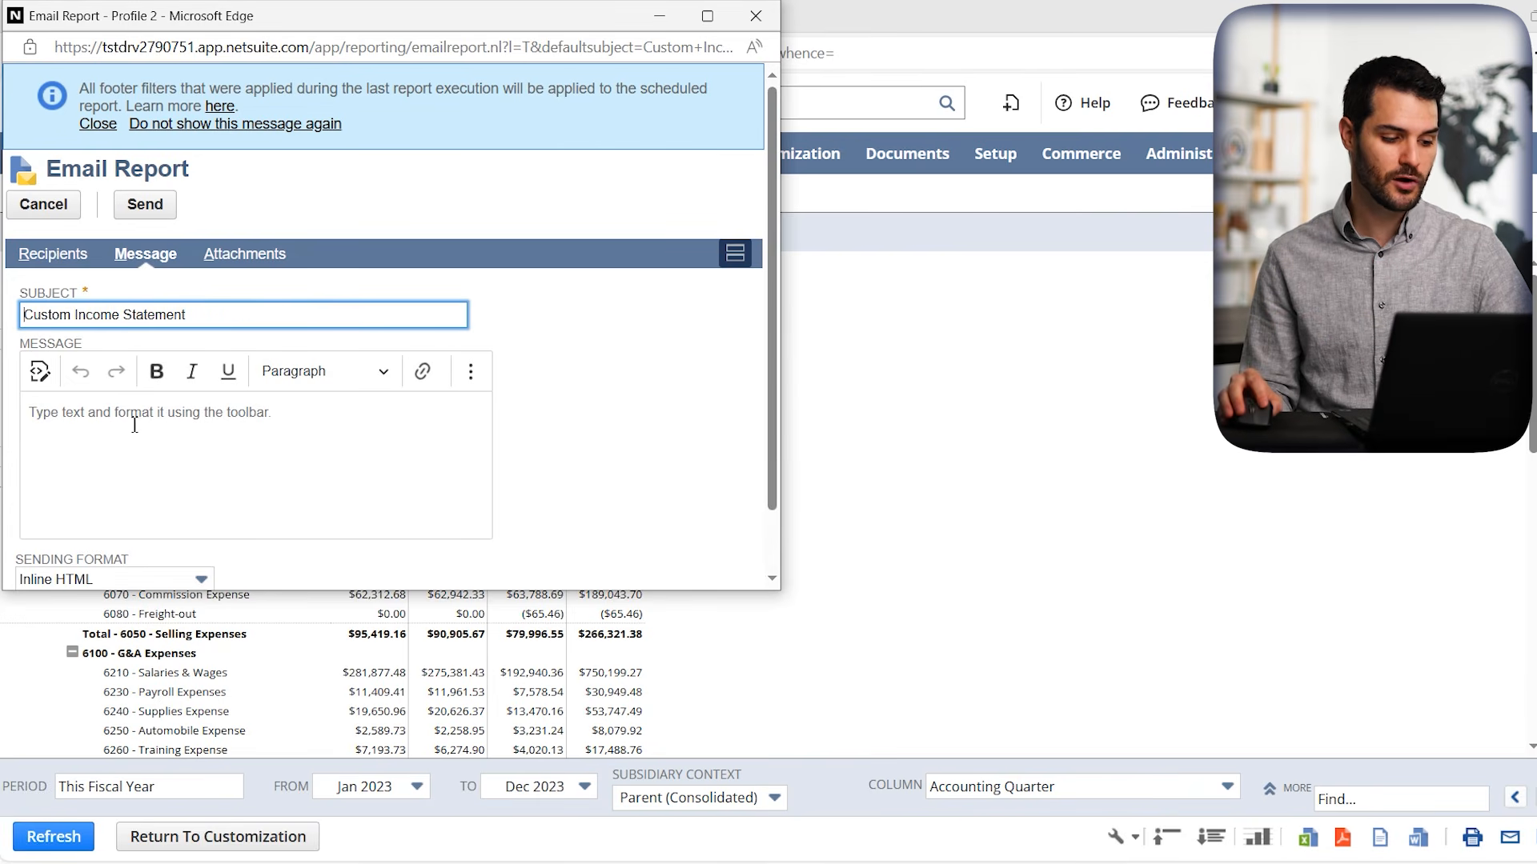
click(257, 266)
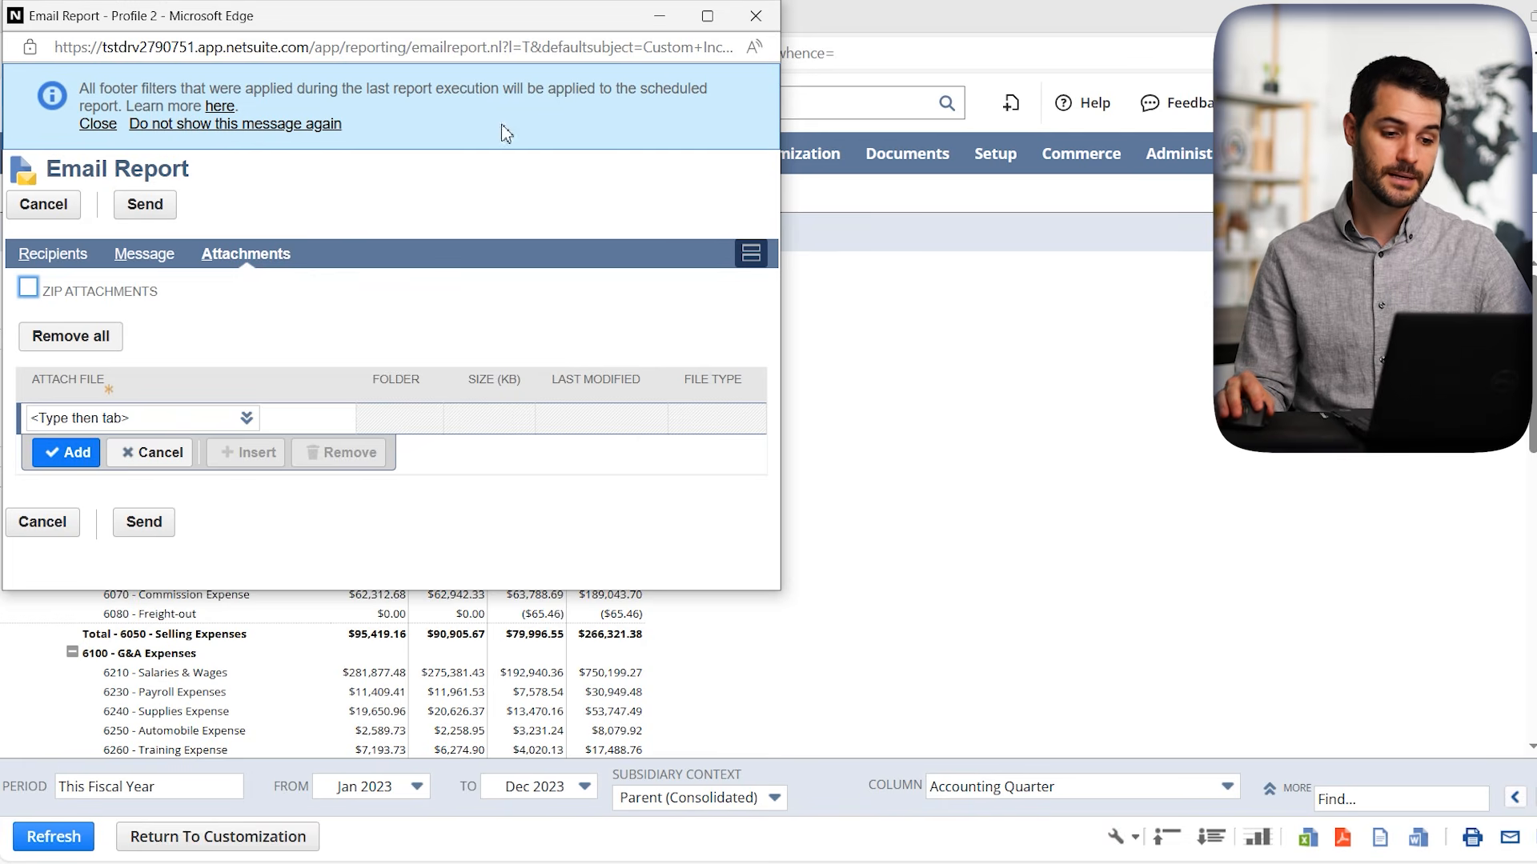
click(756, 16)
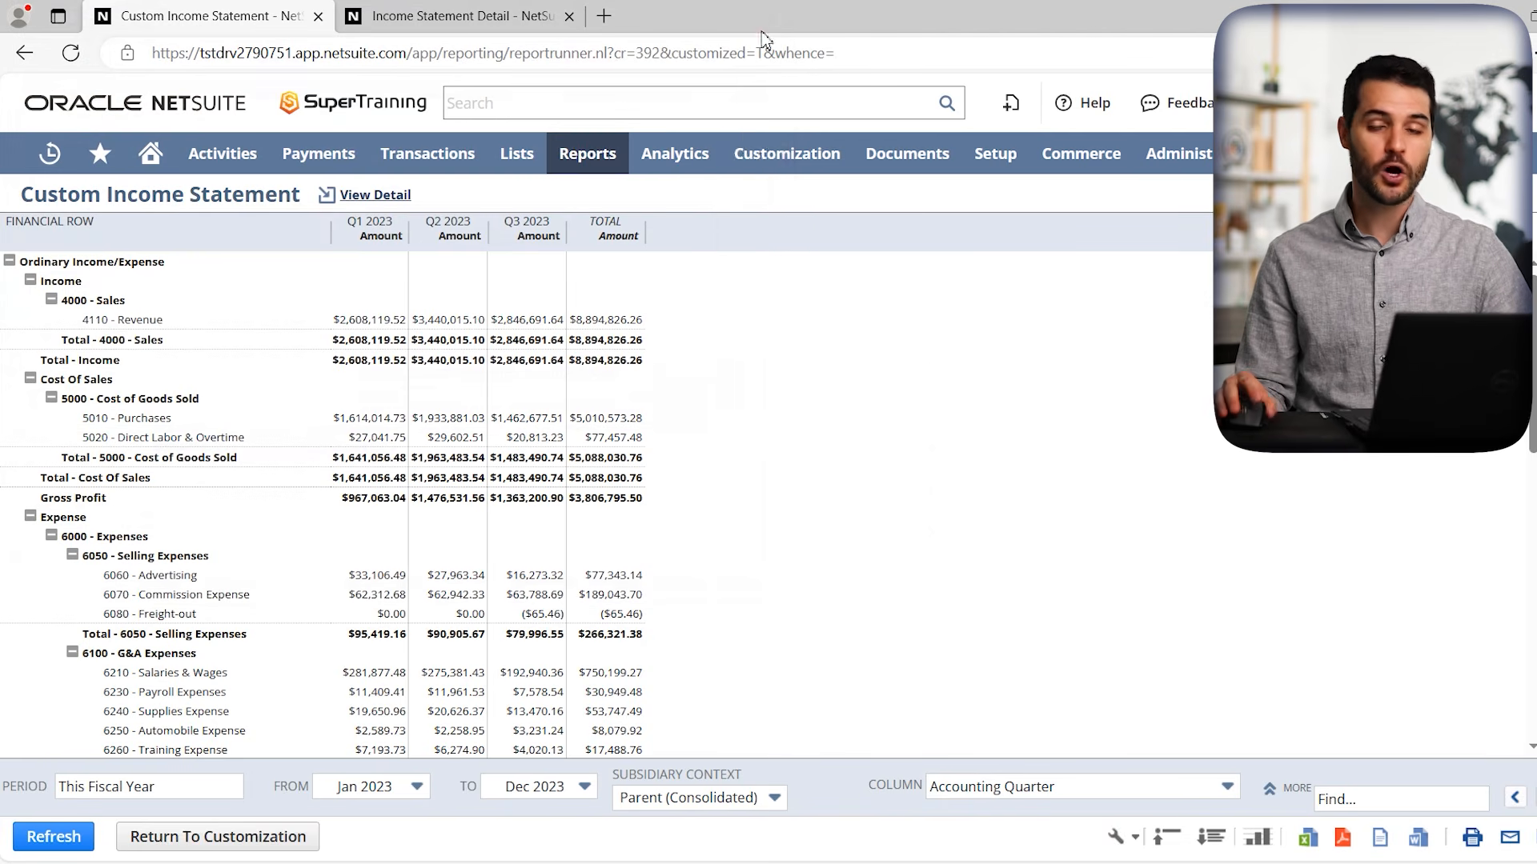
Open the schedule form for the custom report and display the field help for its start time
mouse_move(793, 178)
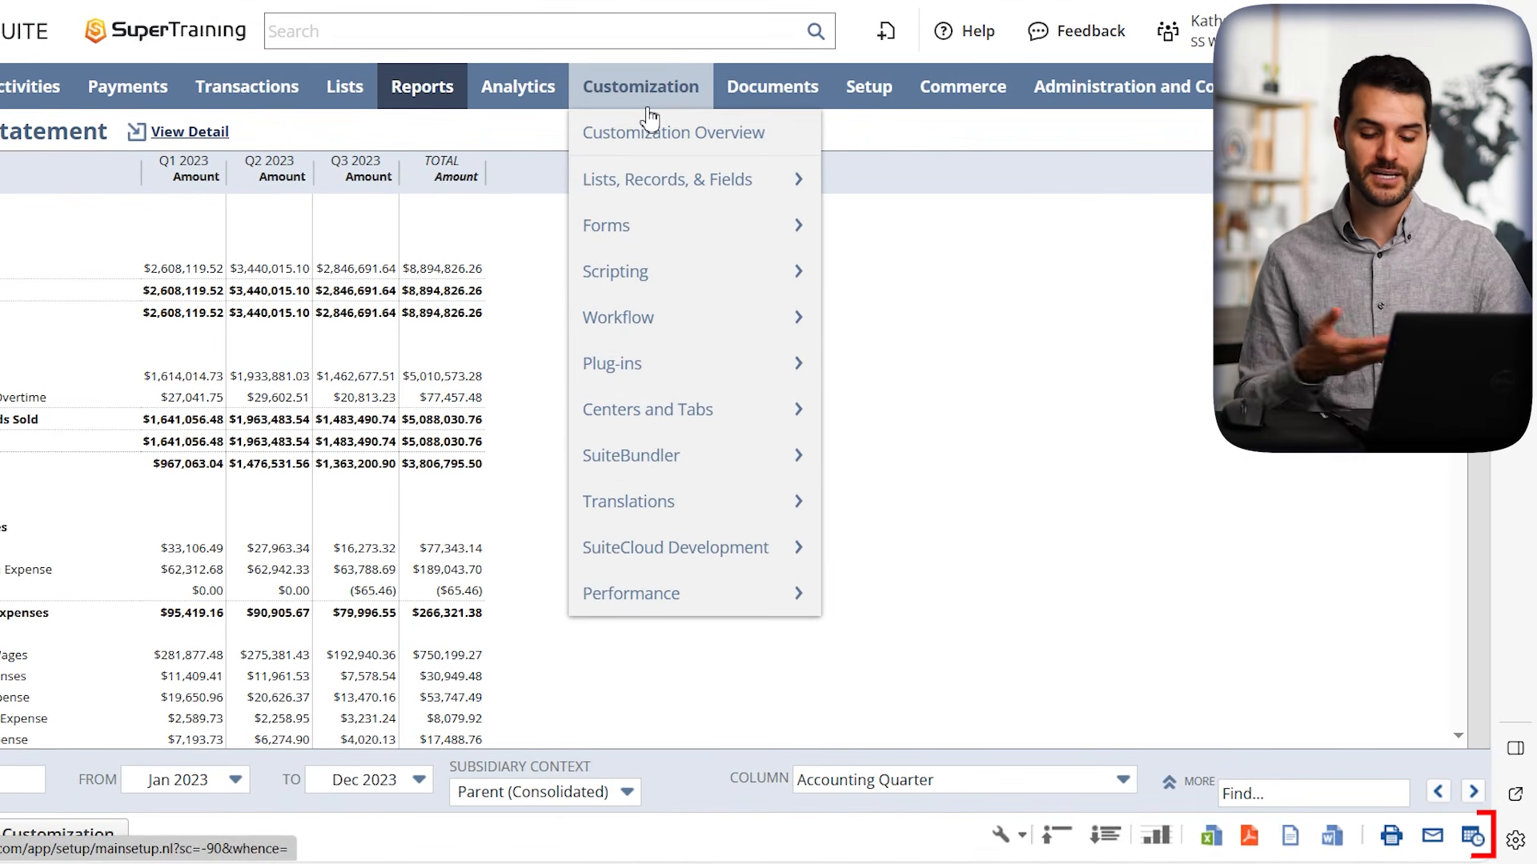
click(1473, 837)
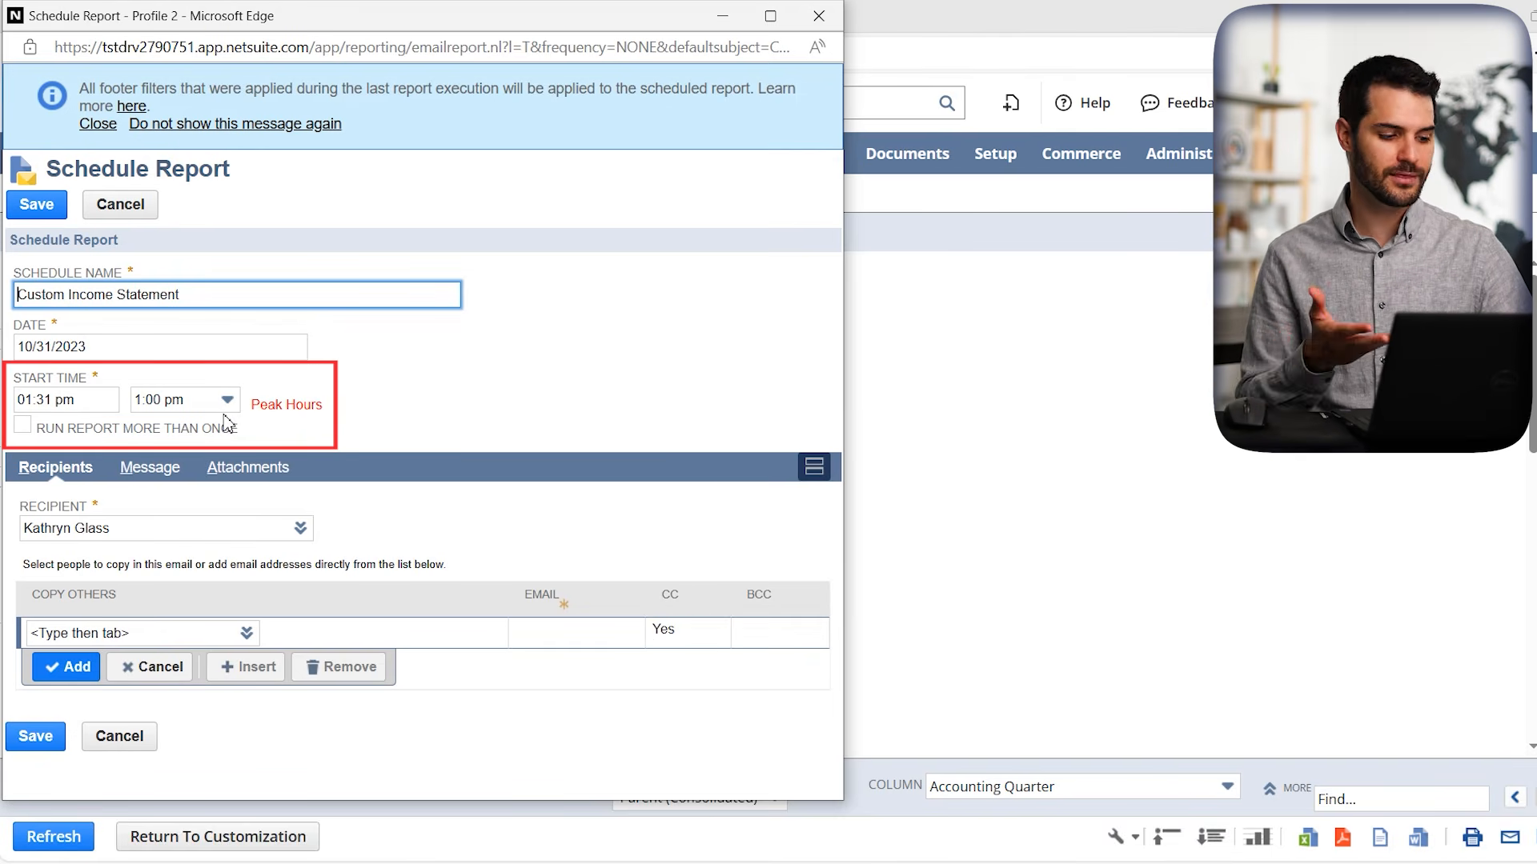
click(84, 378)
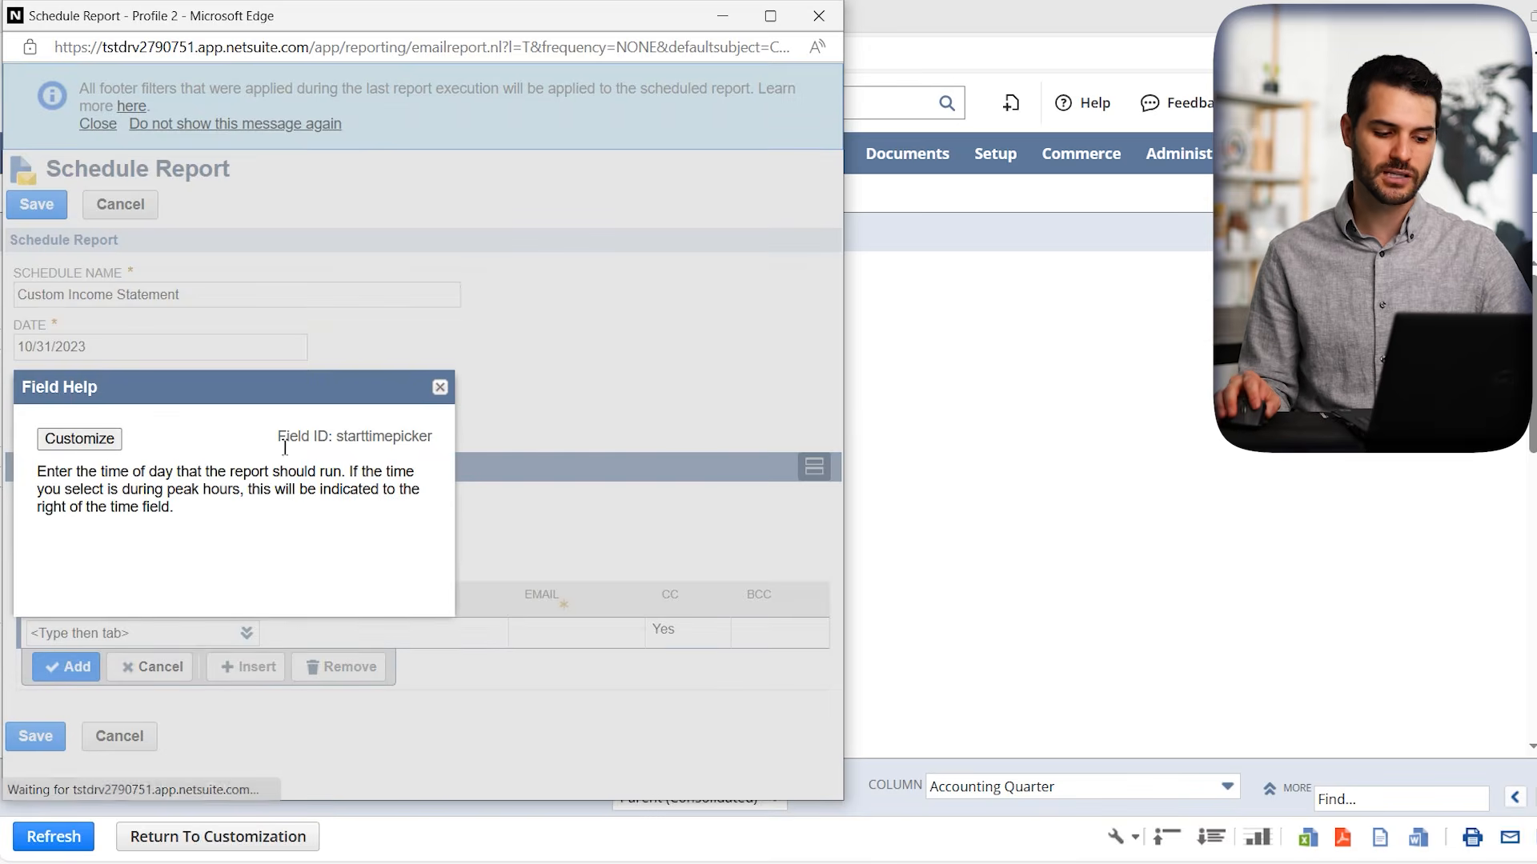
Close the start time field help and the schedule form without saving, and return to the home dashboard
click(439, 387)
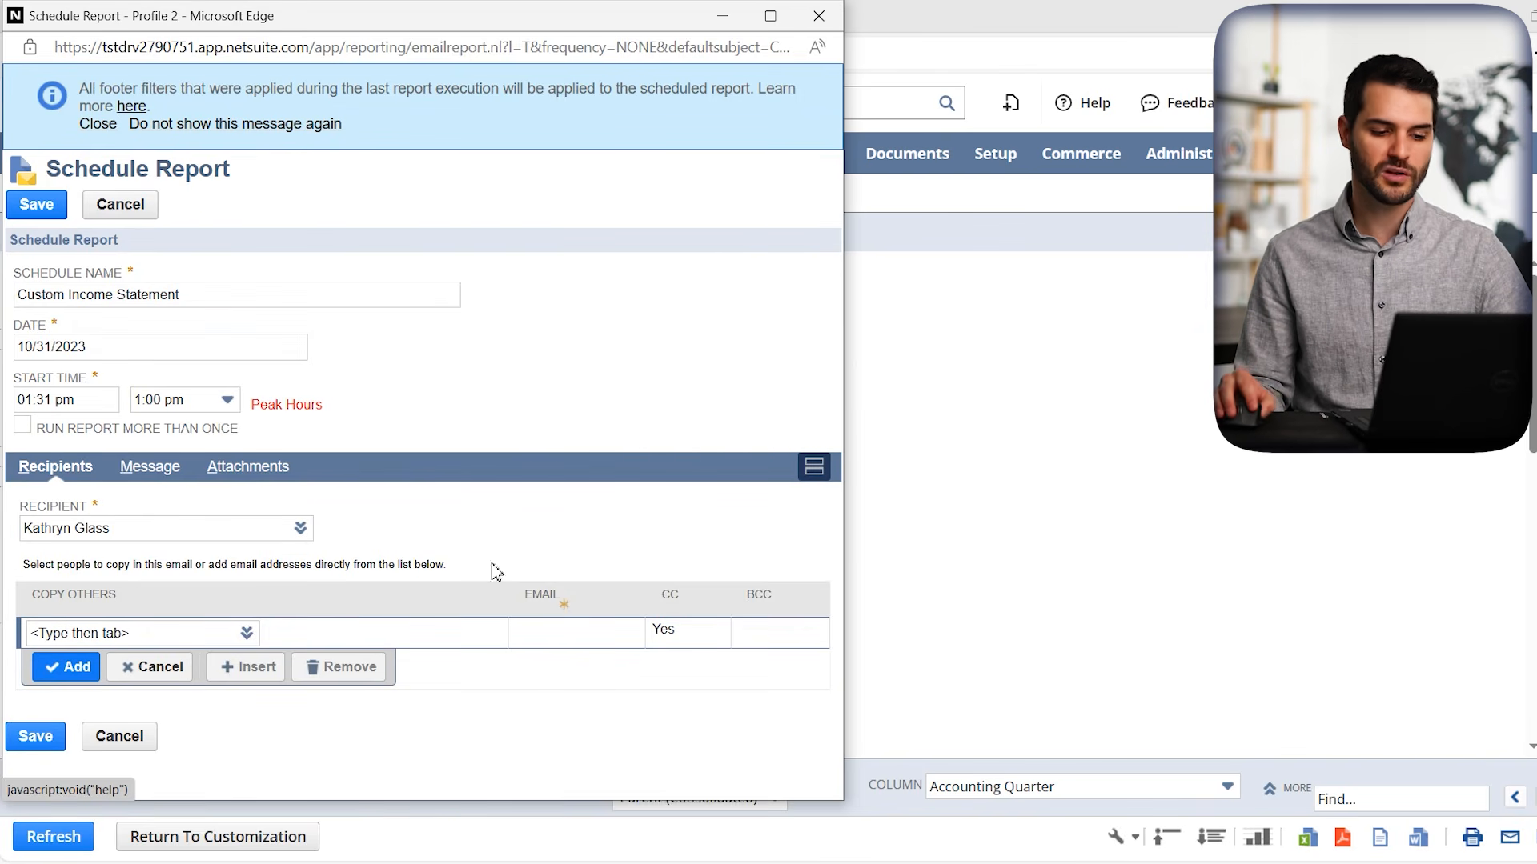
click(819, 16)
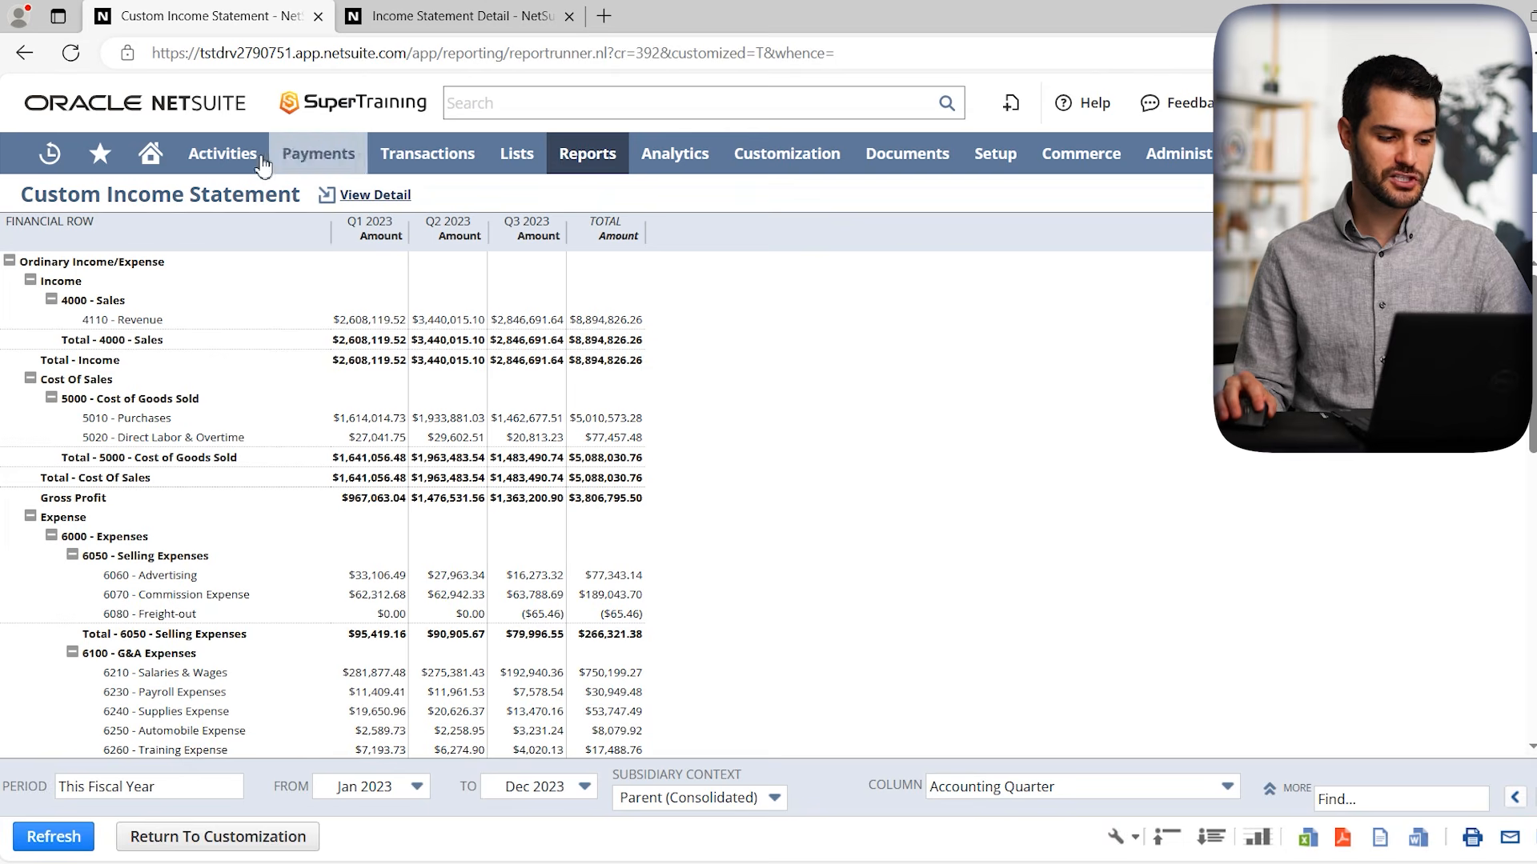
click(156, 156)
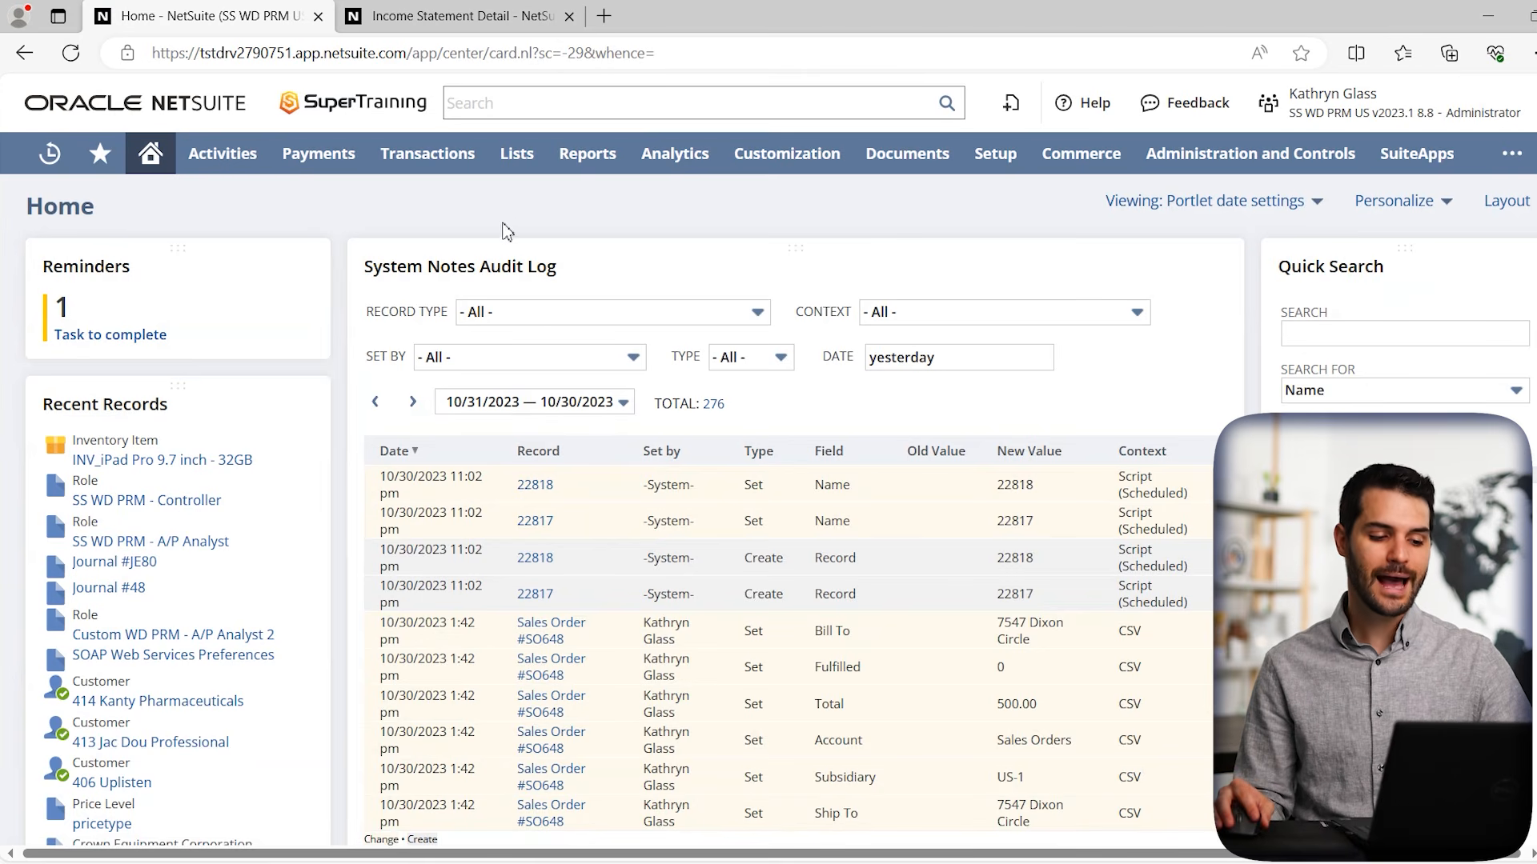
Start a new search, find the Transaction search type in the list, and open it with advanced search turned on
mouse_move(592, 172)
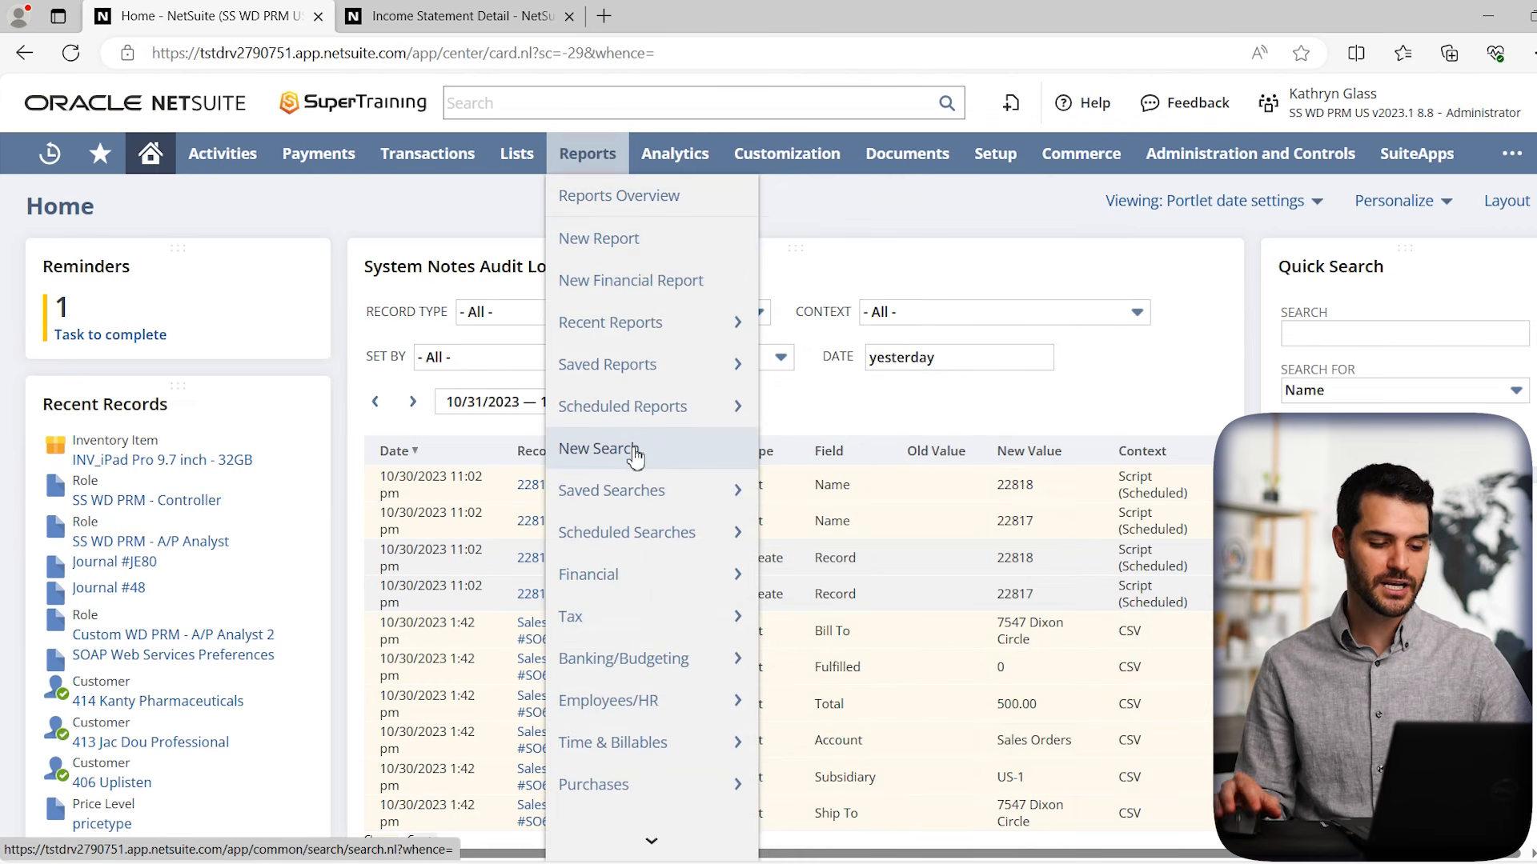
mouse_move(661, 507)
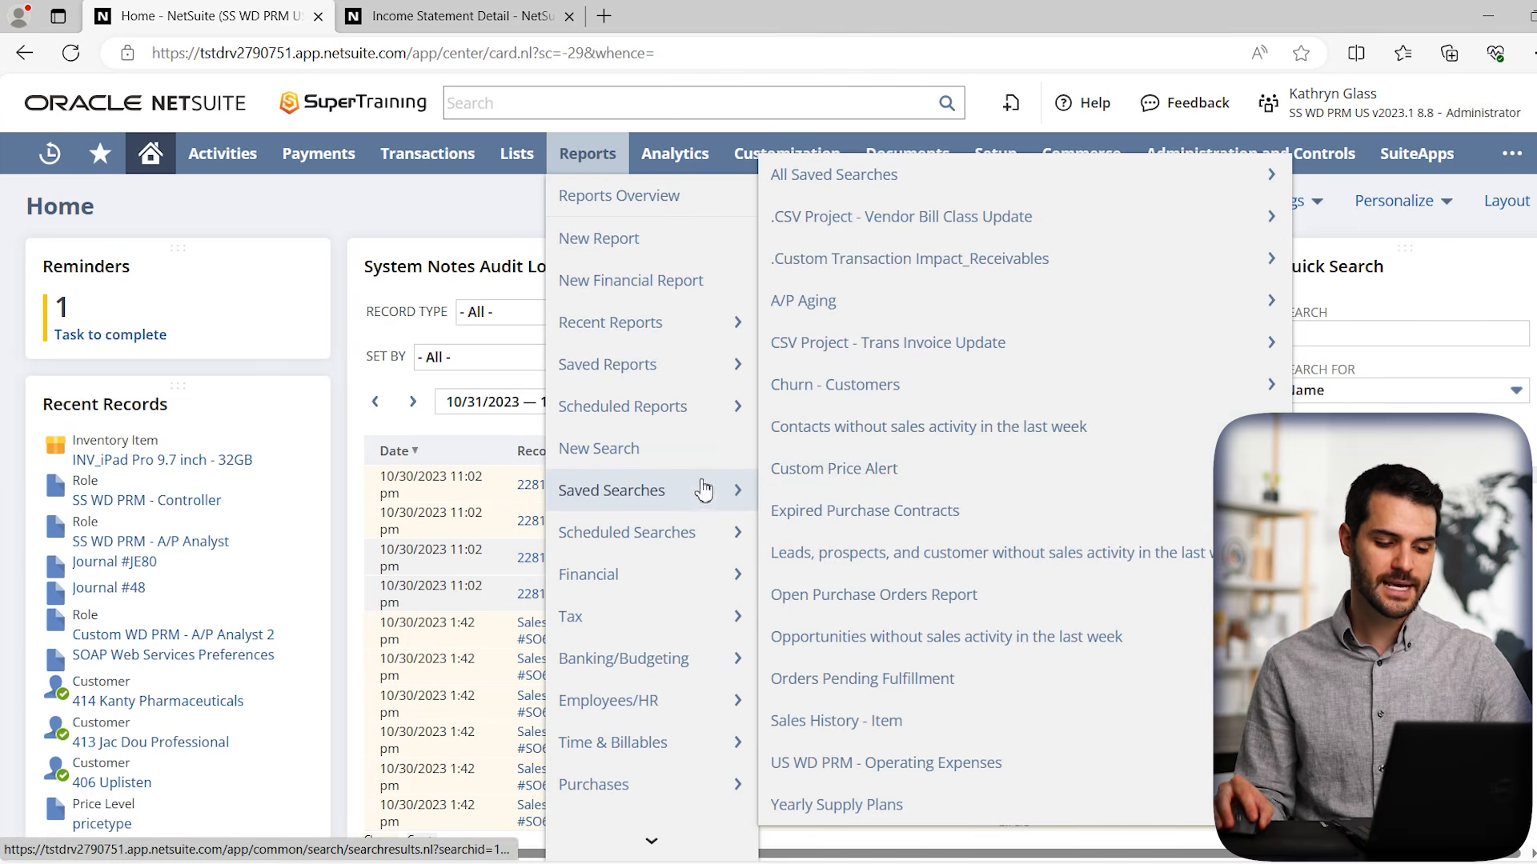
click(628, 449)
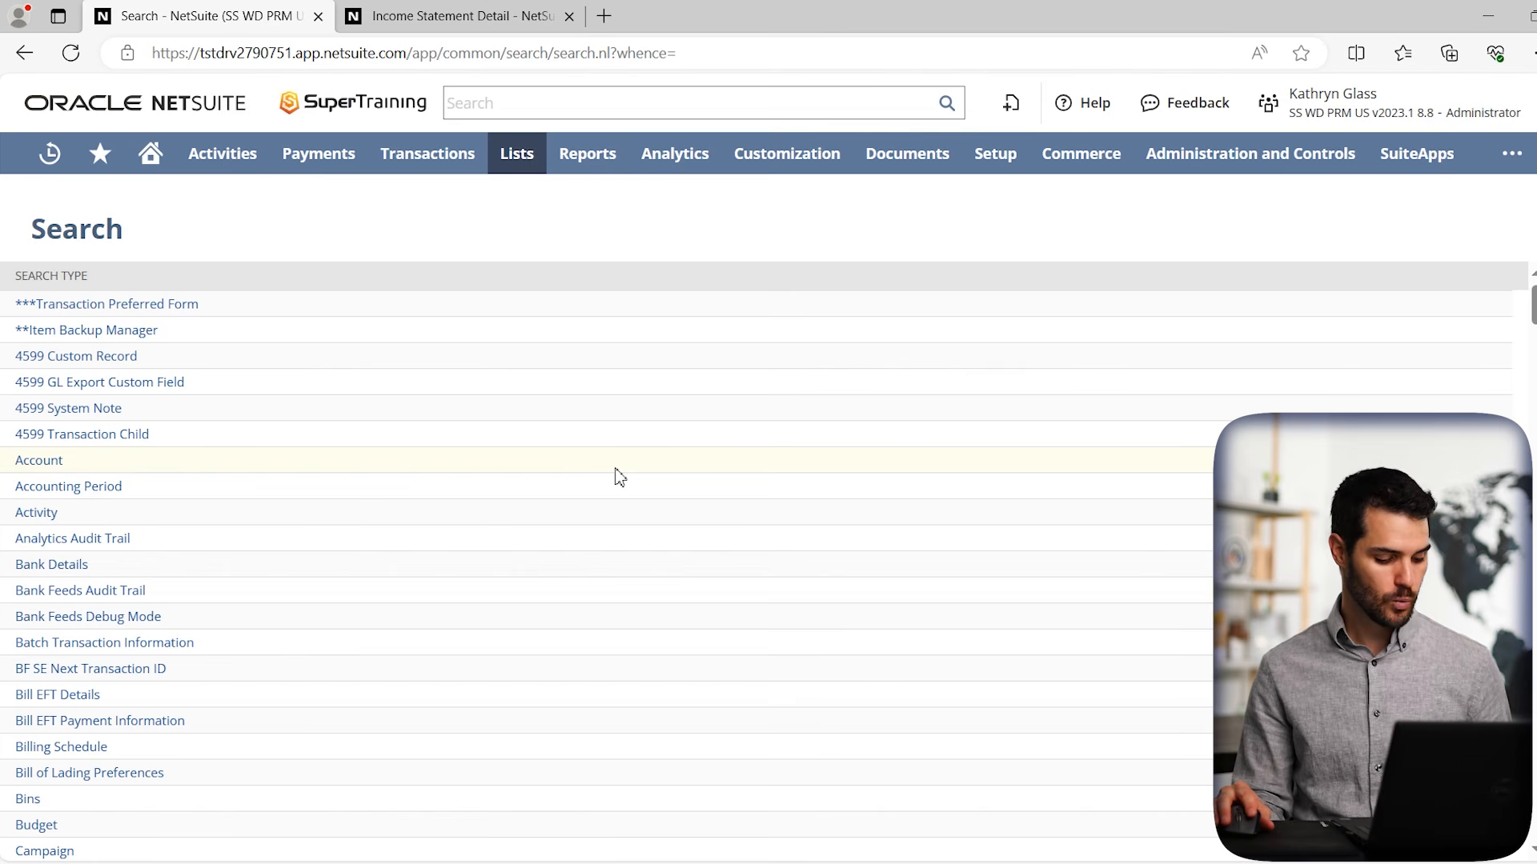
key(ctrl+f)
text(time)
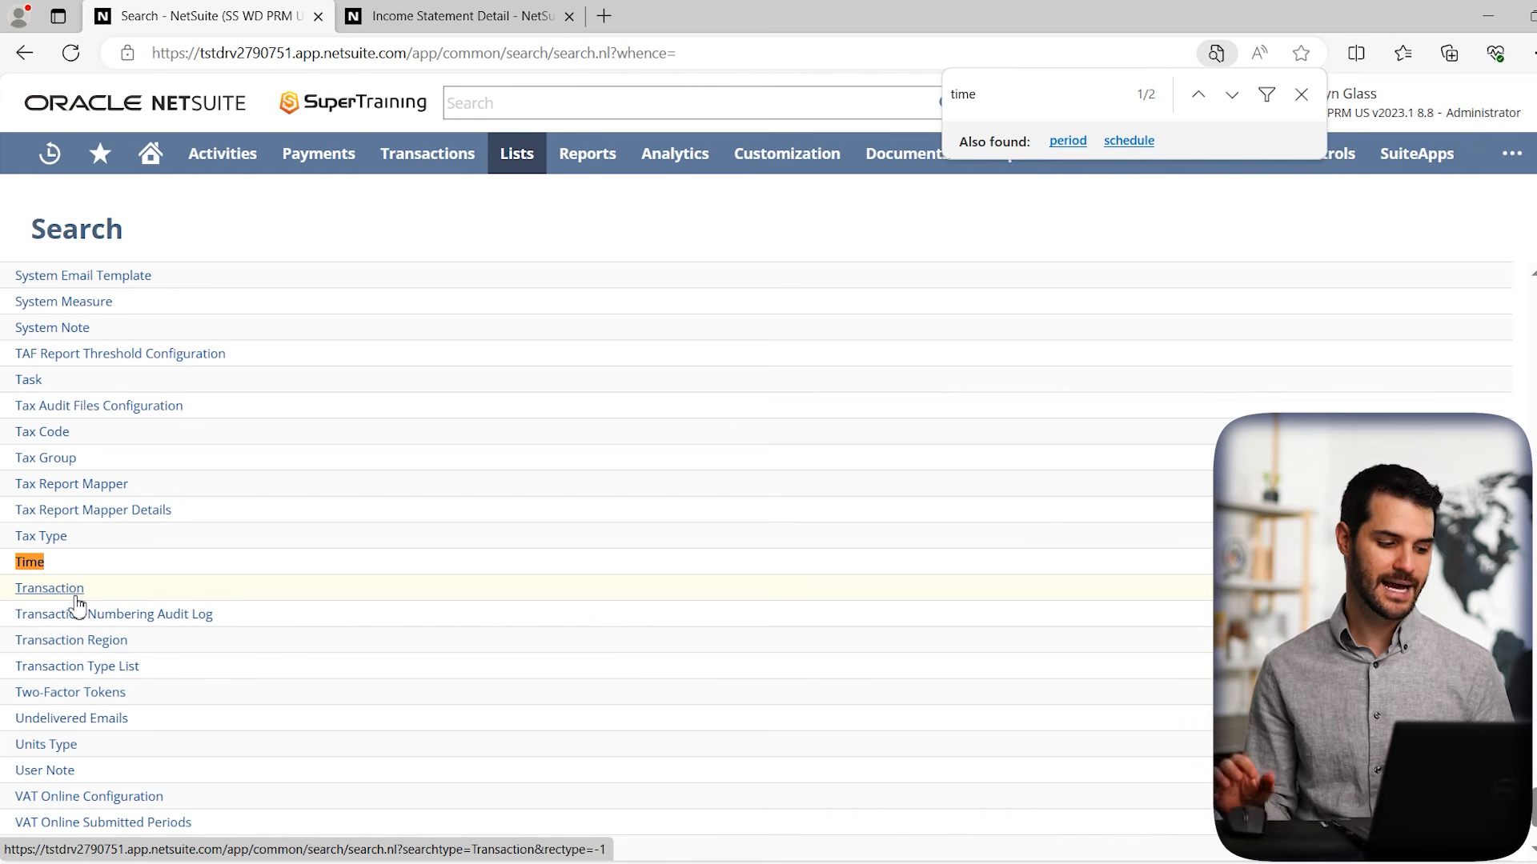
click(58, 594)
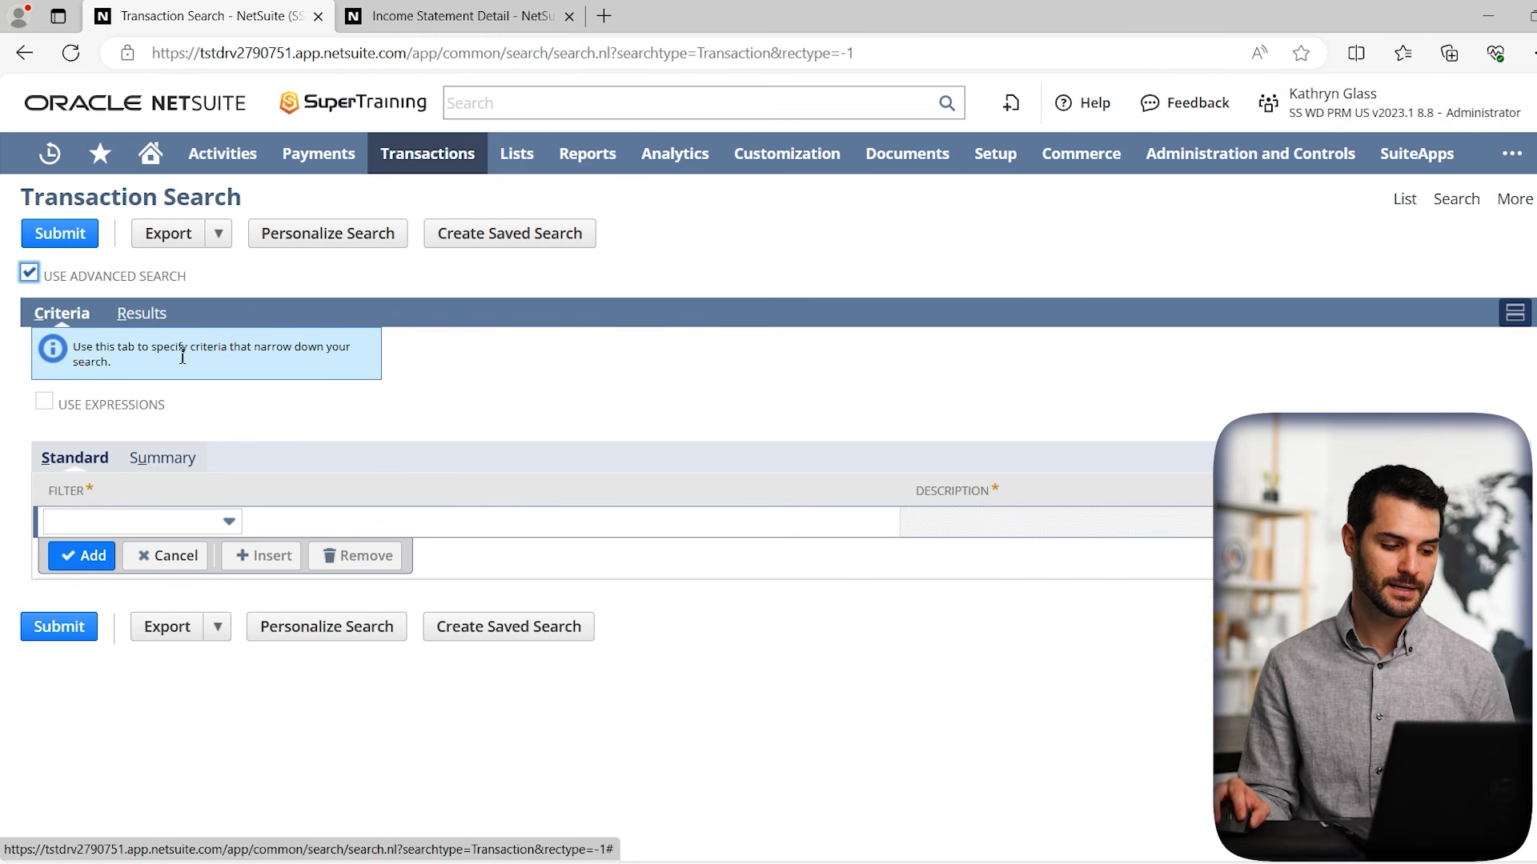
Add a Main Line criterion set to Yes to the transaction search
click(164, 522)
scroll(160, 604, down, 6)
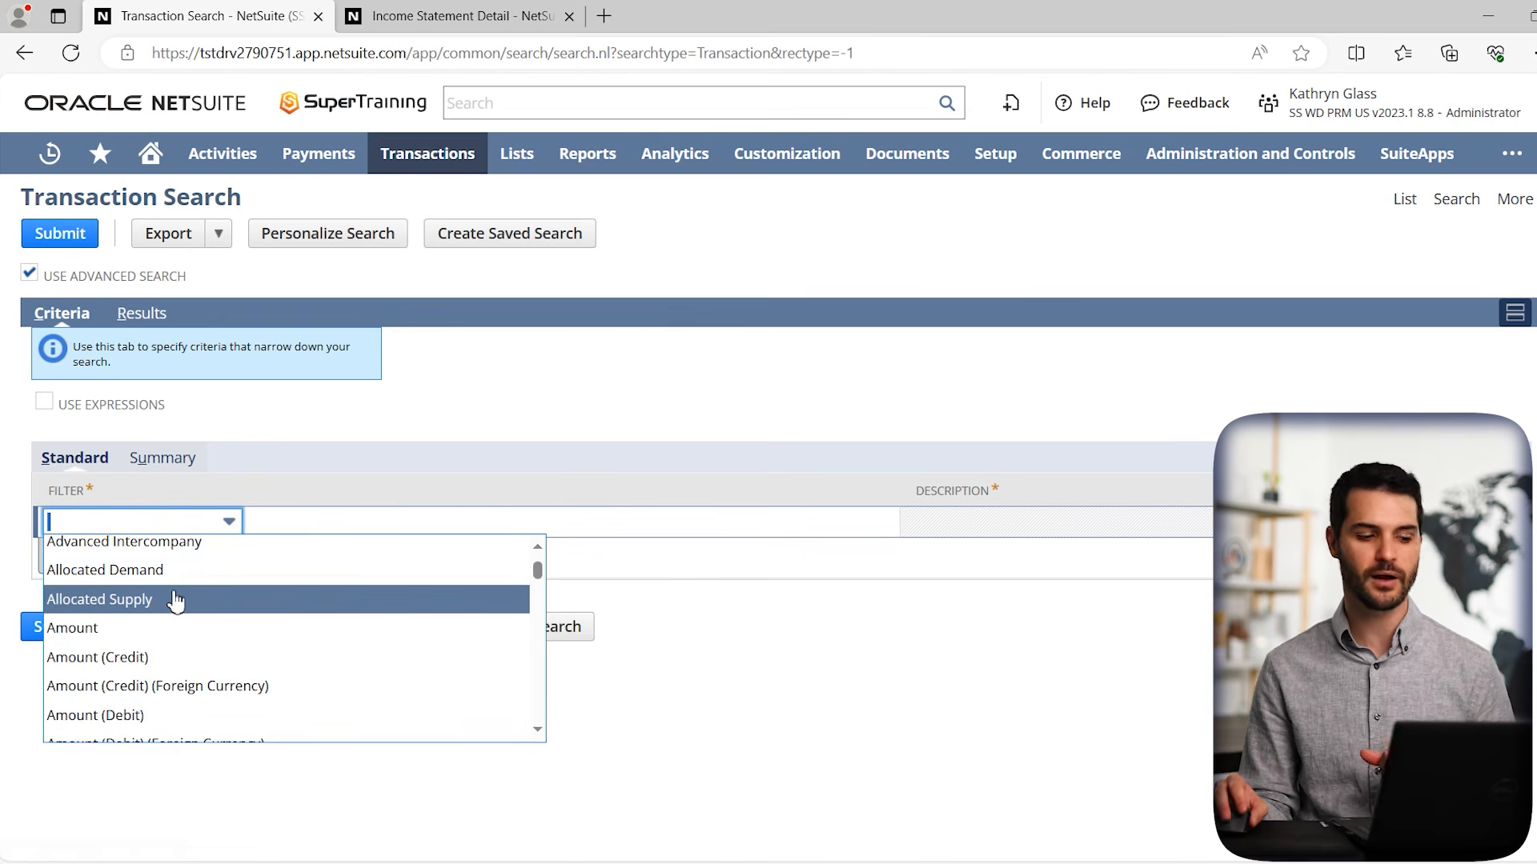
scroll(178, 601, down, 3)
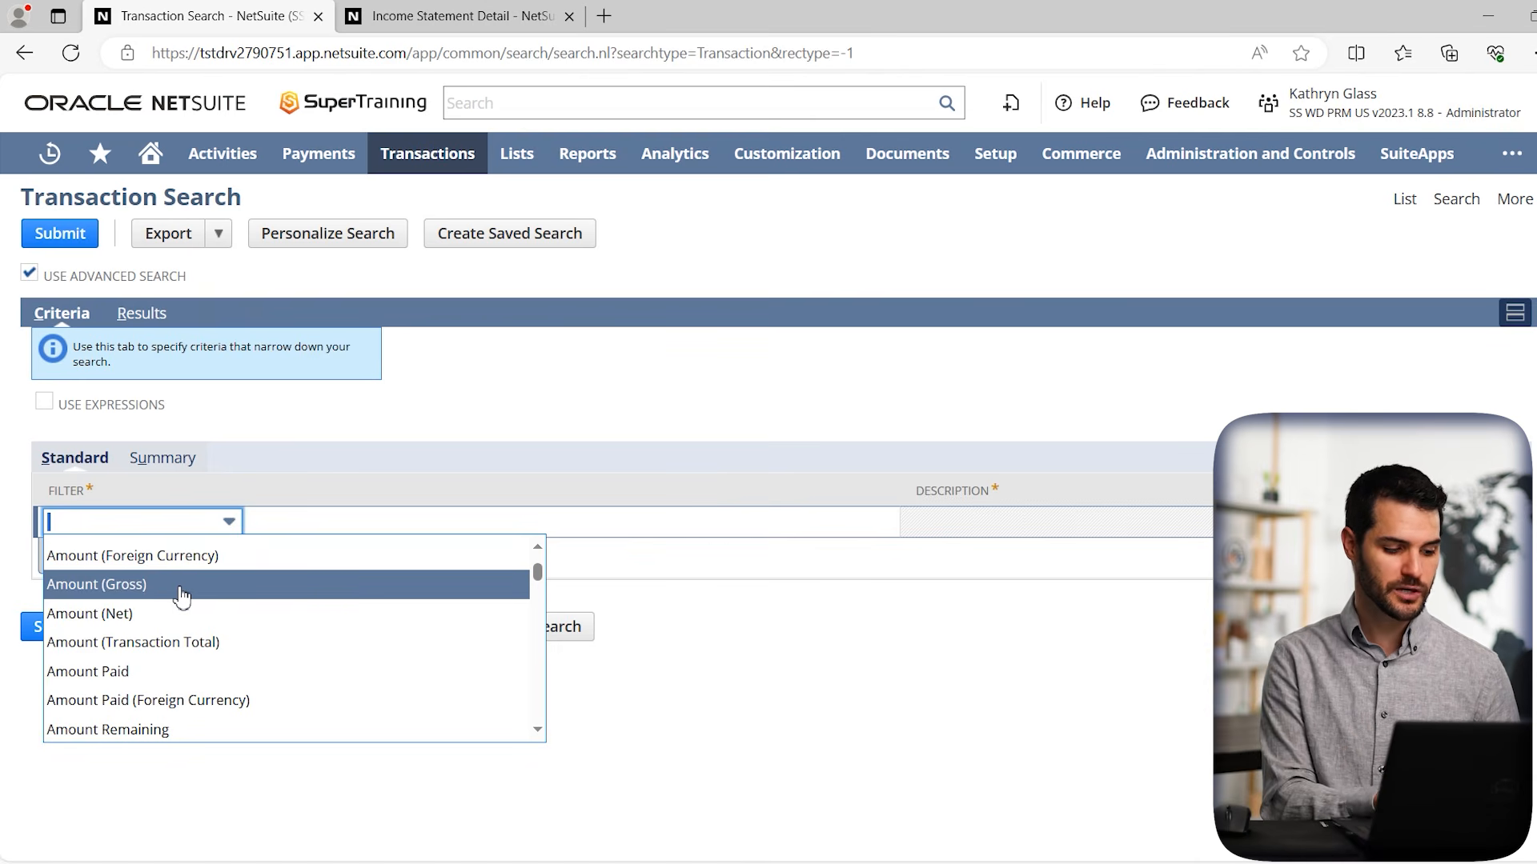
text(Main Line)
key(Return)
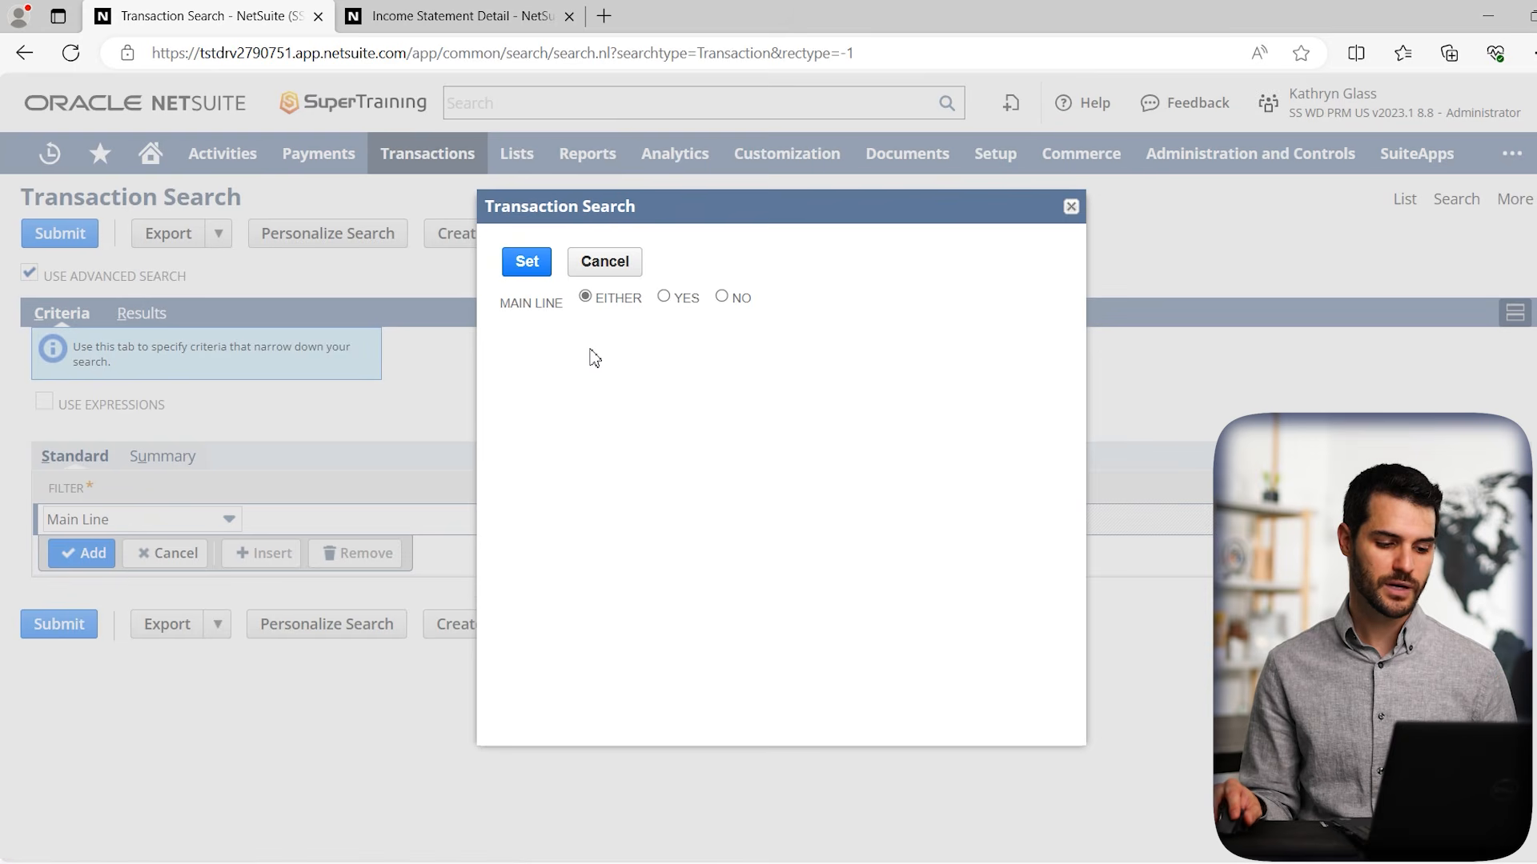
click(664, 297)
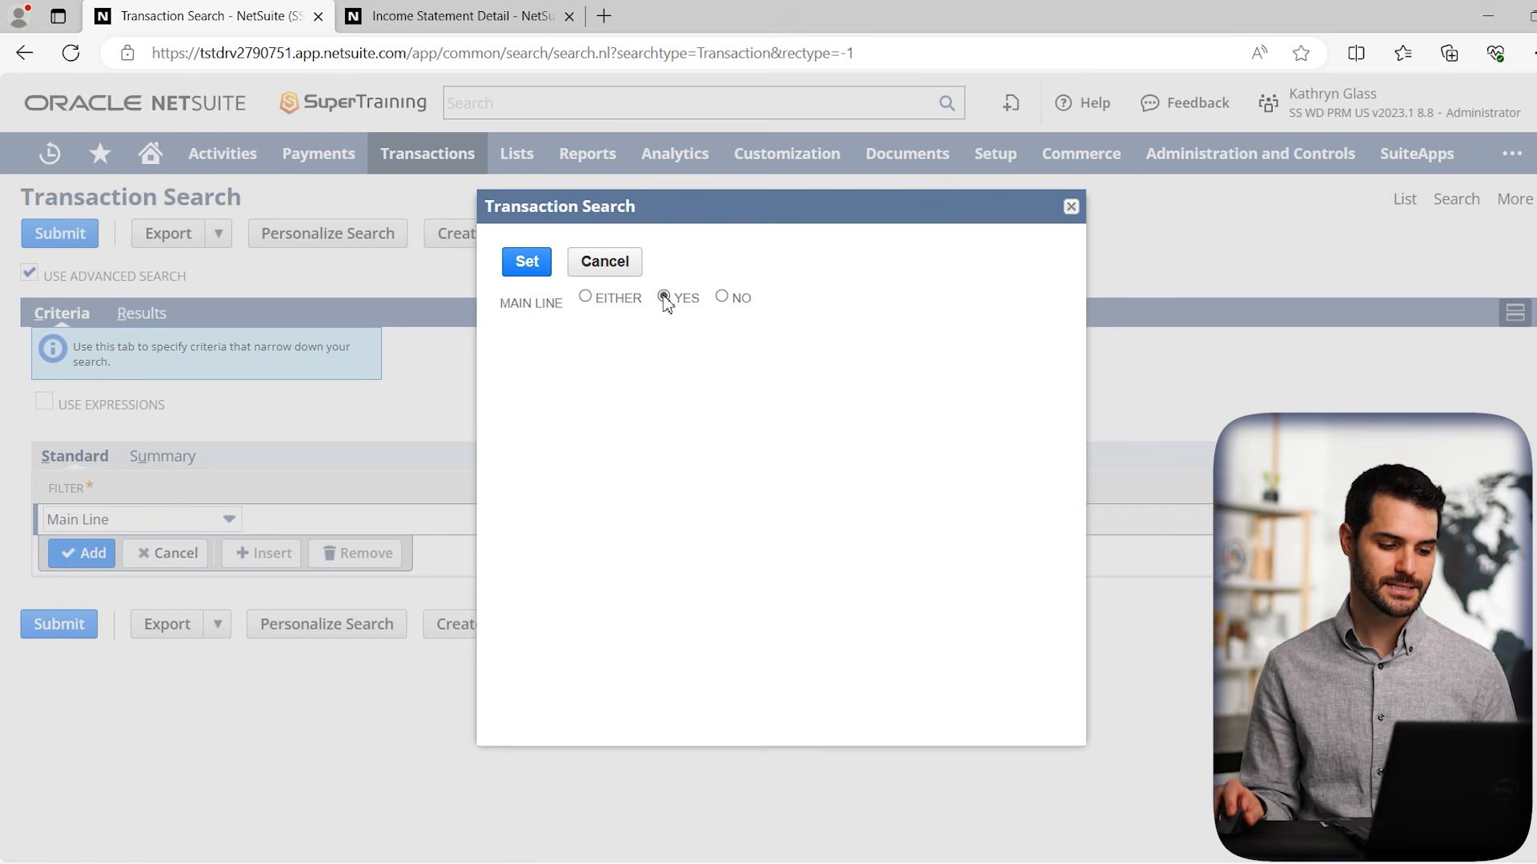
click(519, 271)
Add a Type criterion that limits the transaction search to Invoice
text(type)
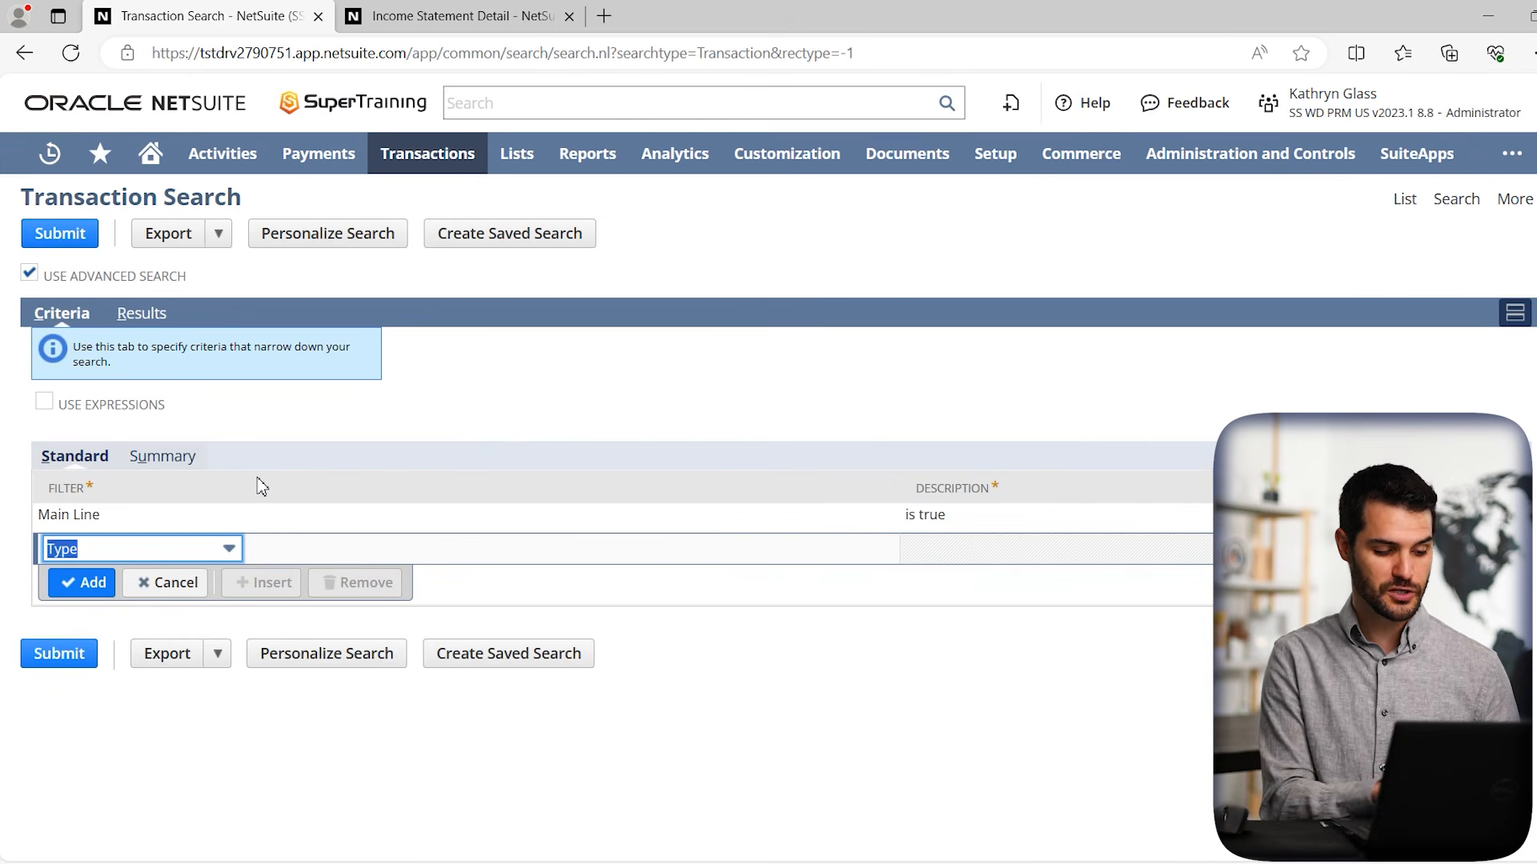
key(Return)
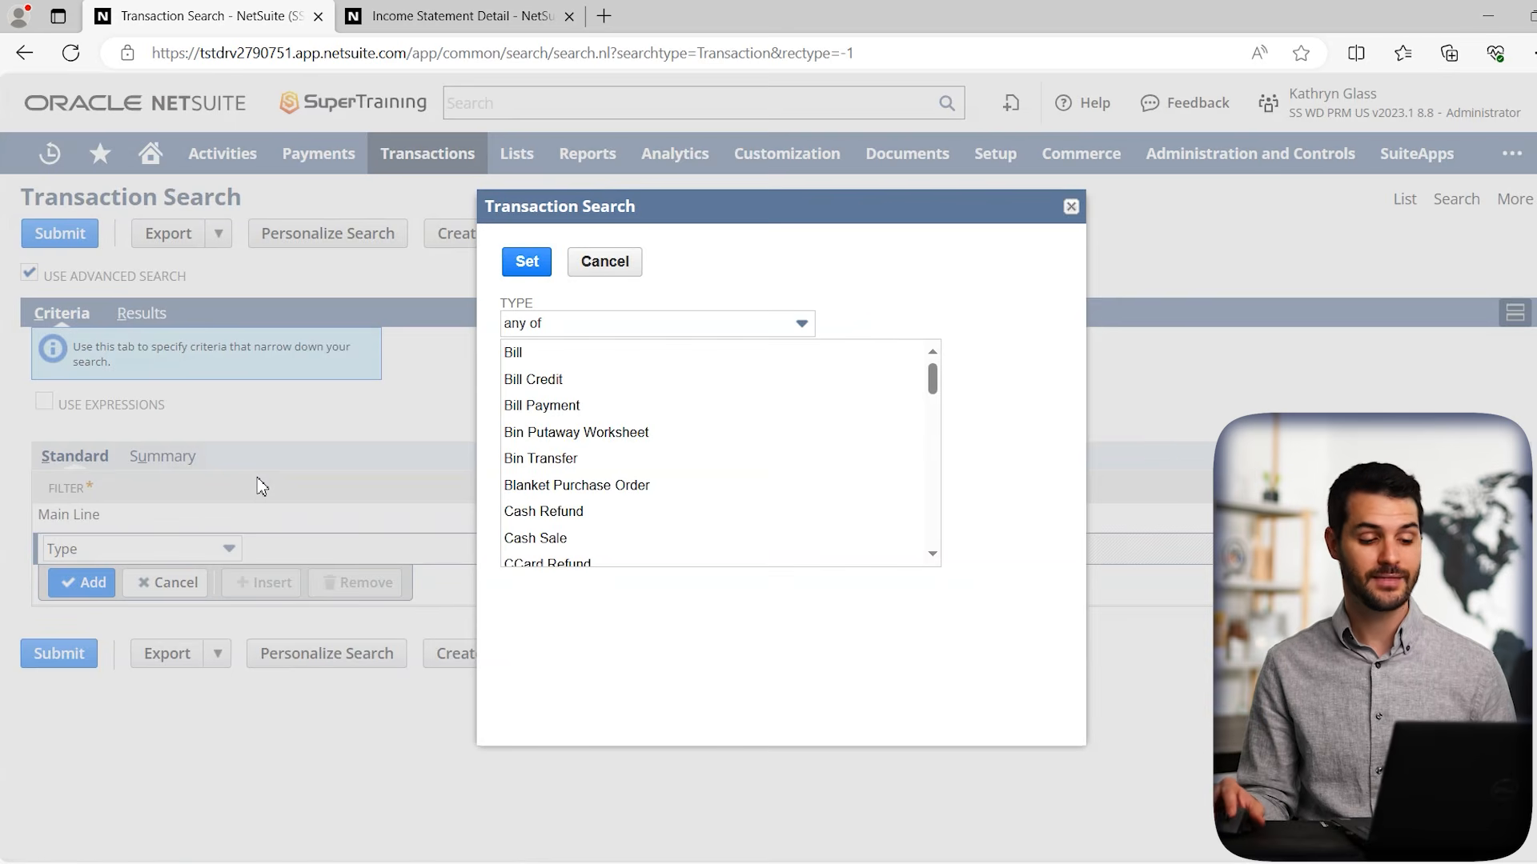
click(584, 458)
drag(935, 385, 935, 476)
click(539, 413)
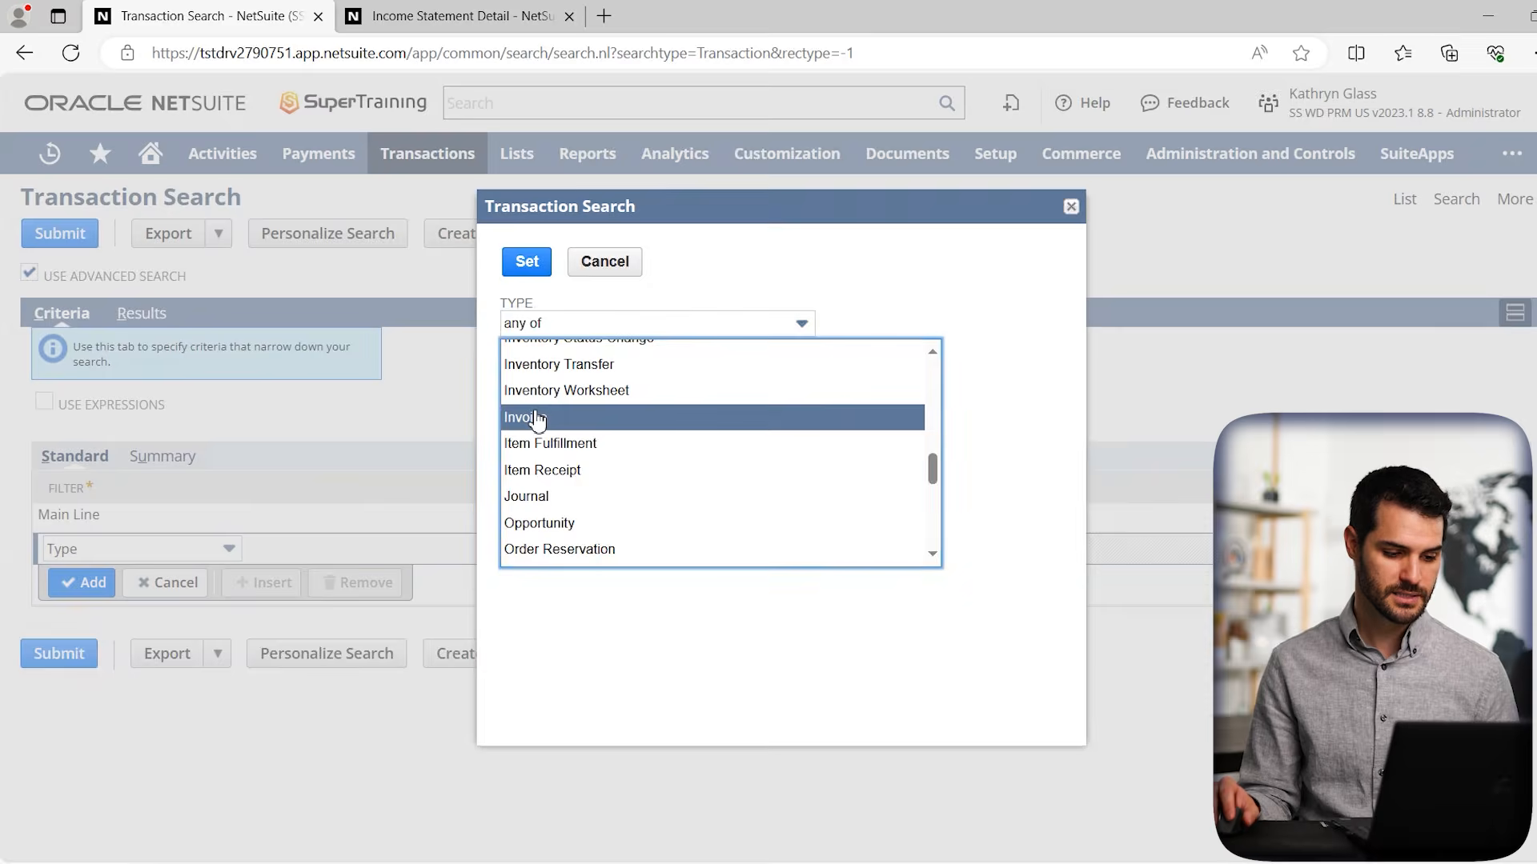
click(542, 271)
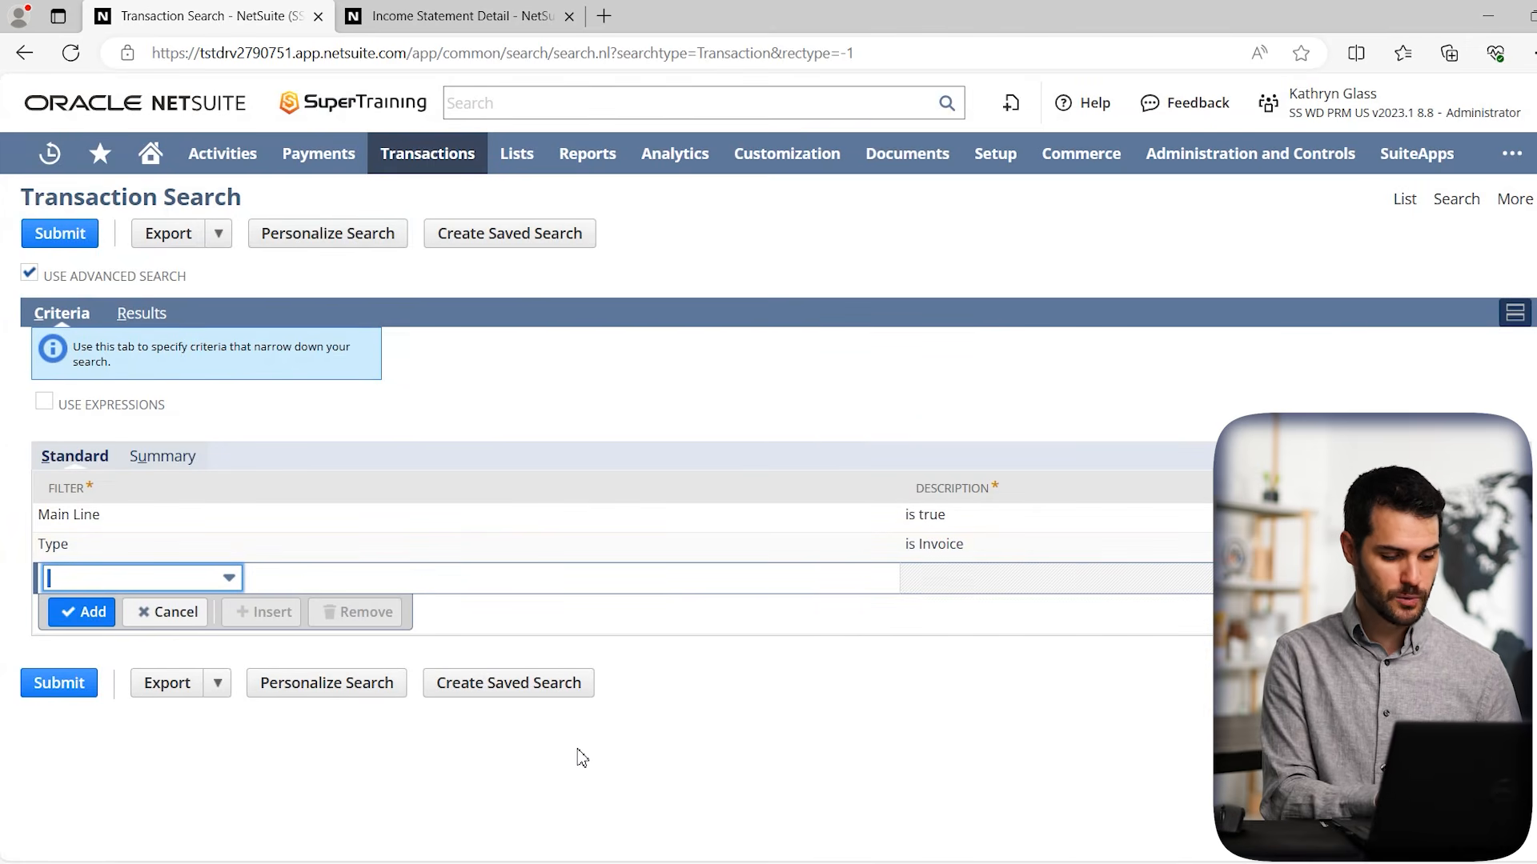
Add an Amount criterion of greater than or equal to 1500 to the transaction search
text(Amount)
key(Tab)
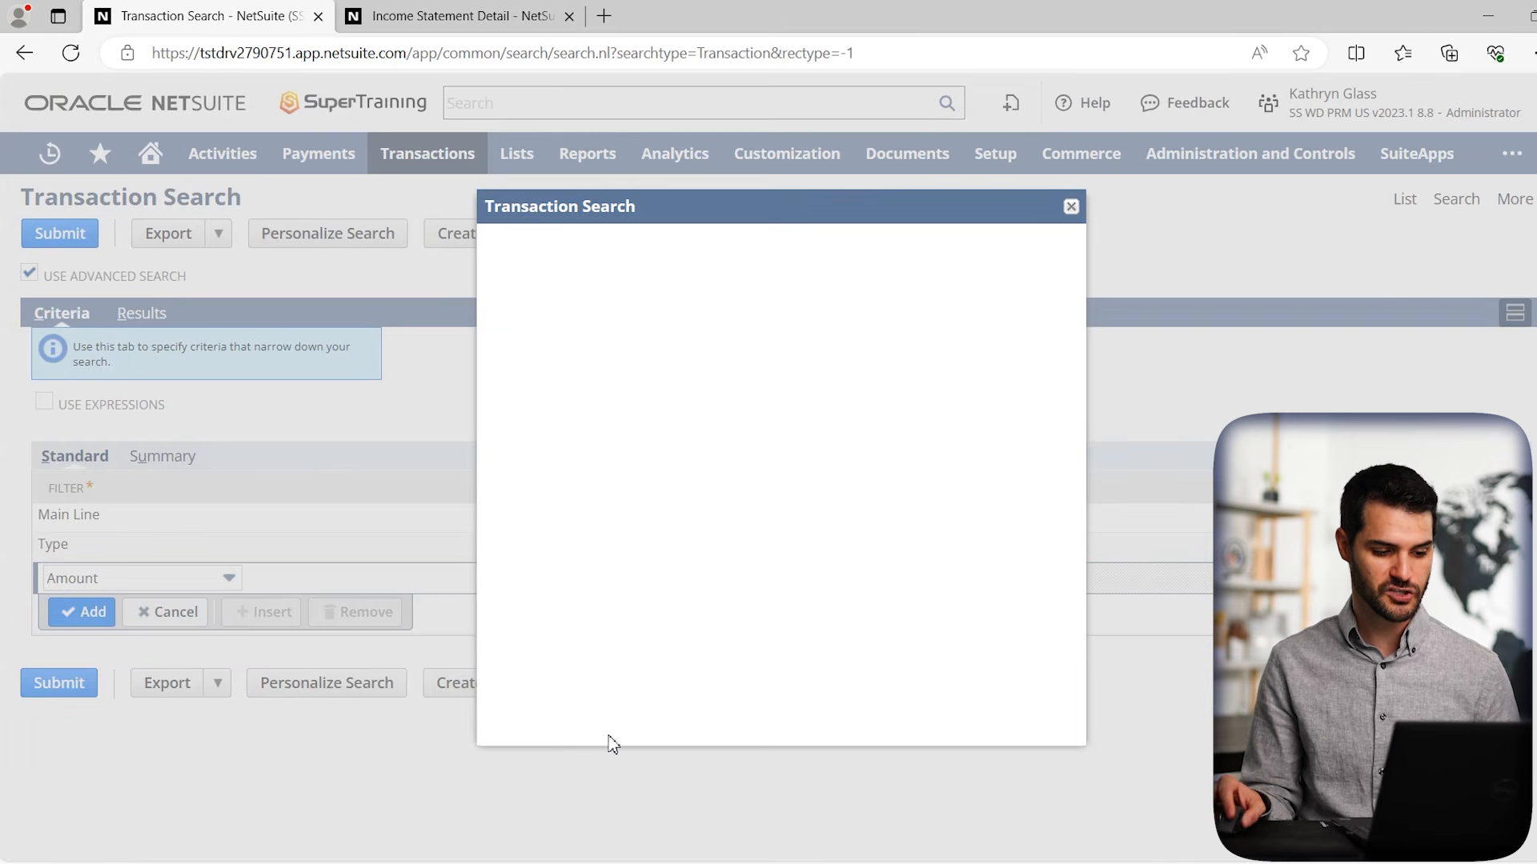
click(589, 329)
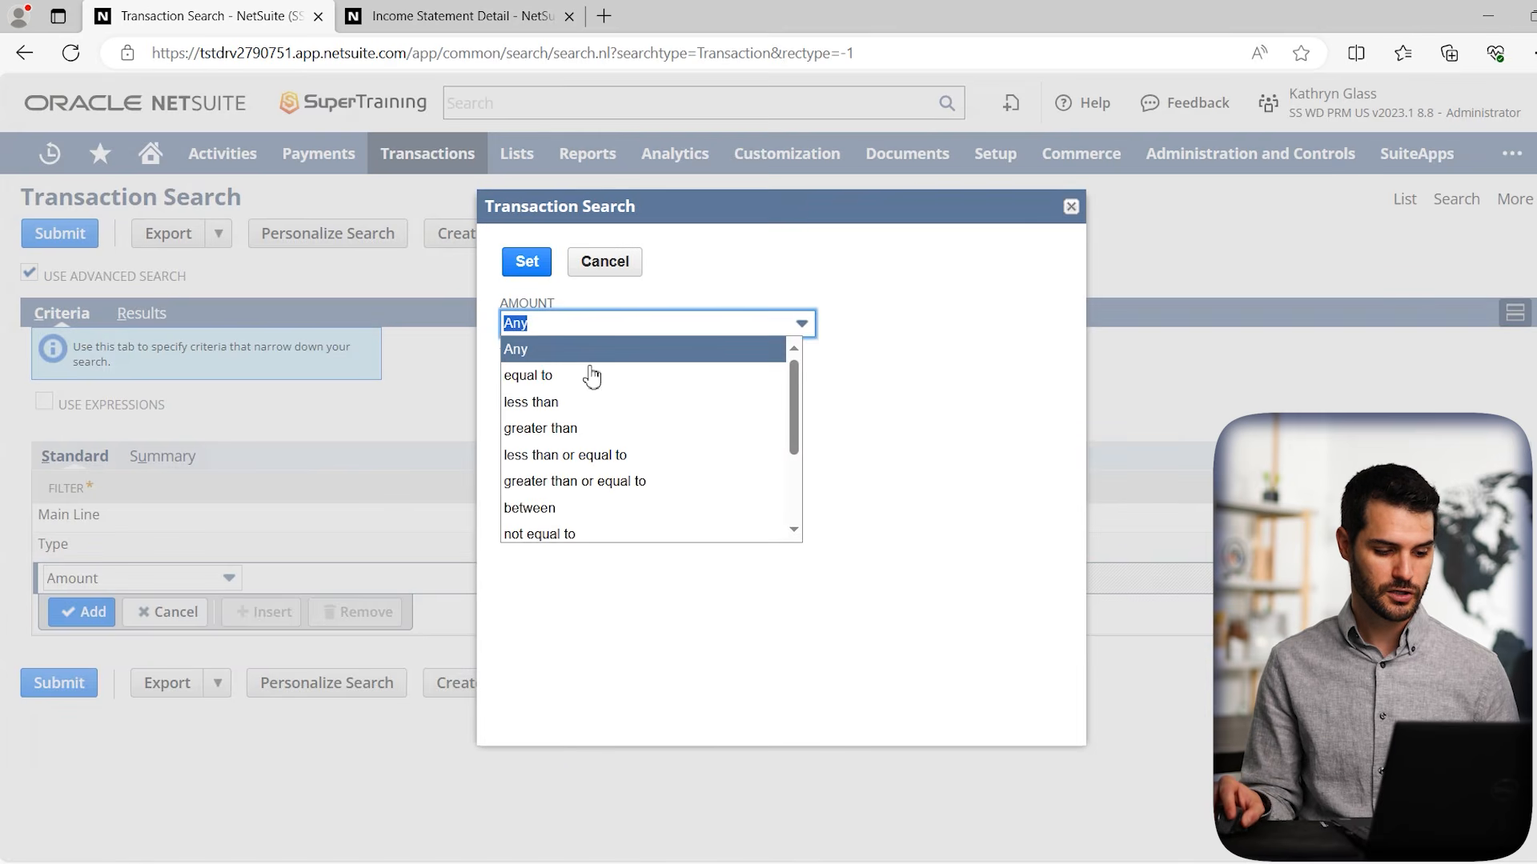
click(617, 482)
click(568, 374)
text(15)
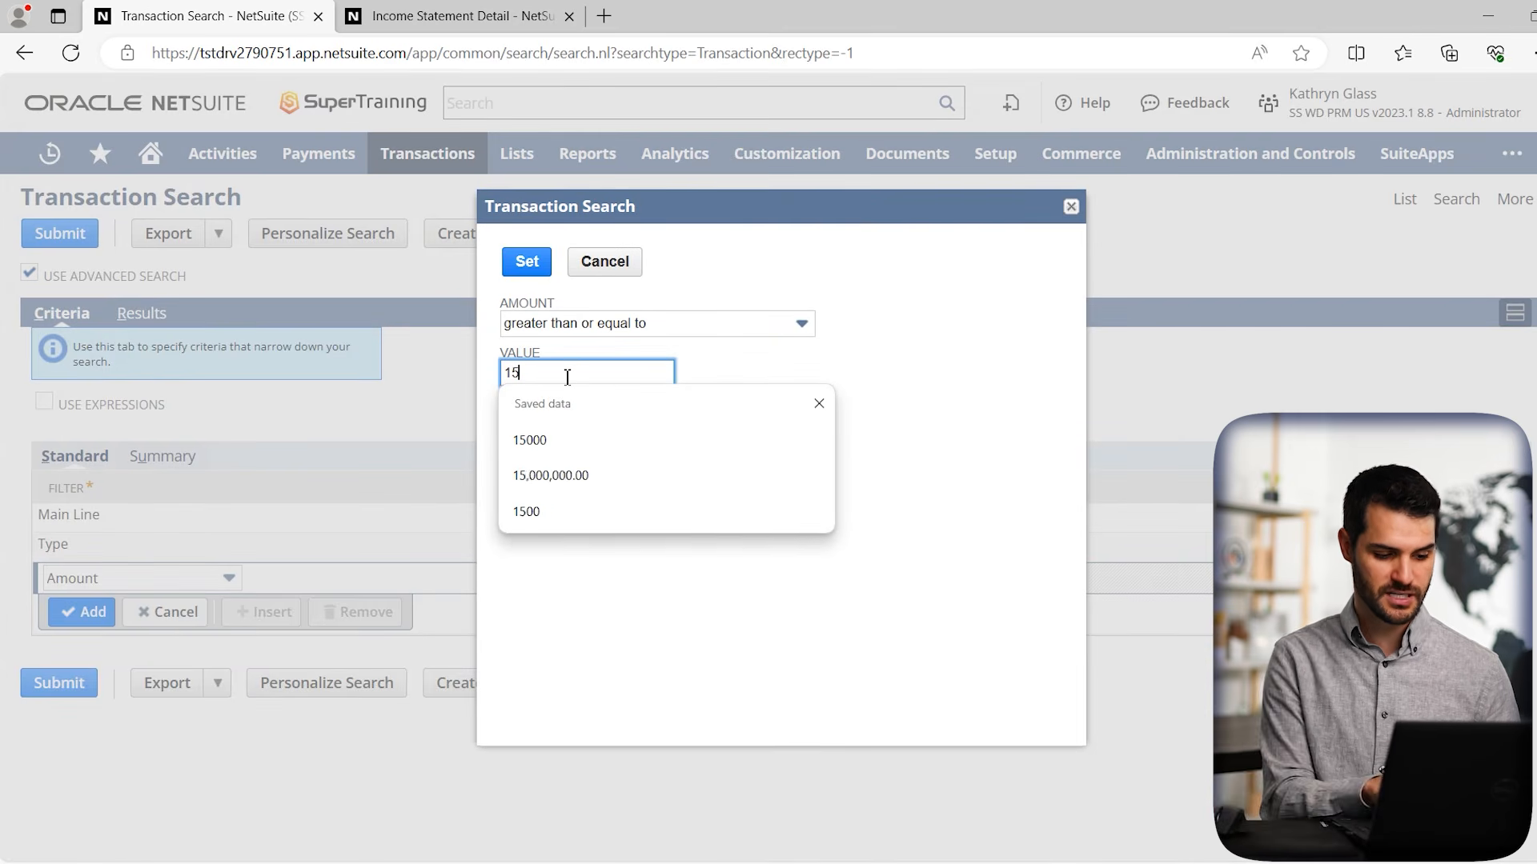
text(00)
click(526, 261)
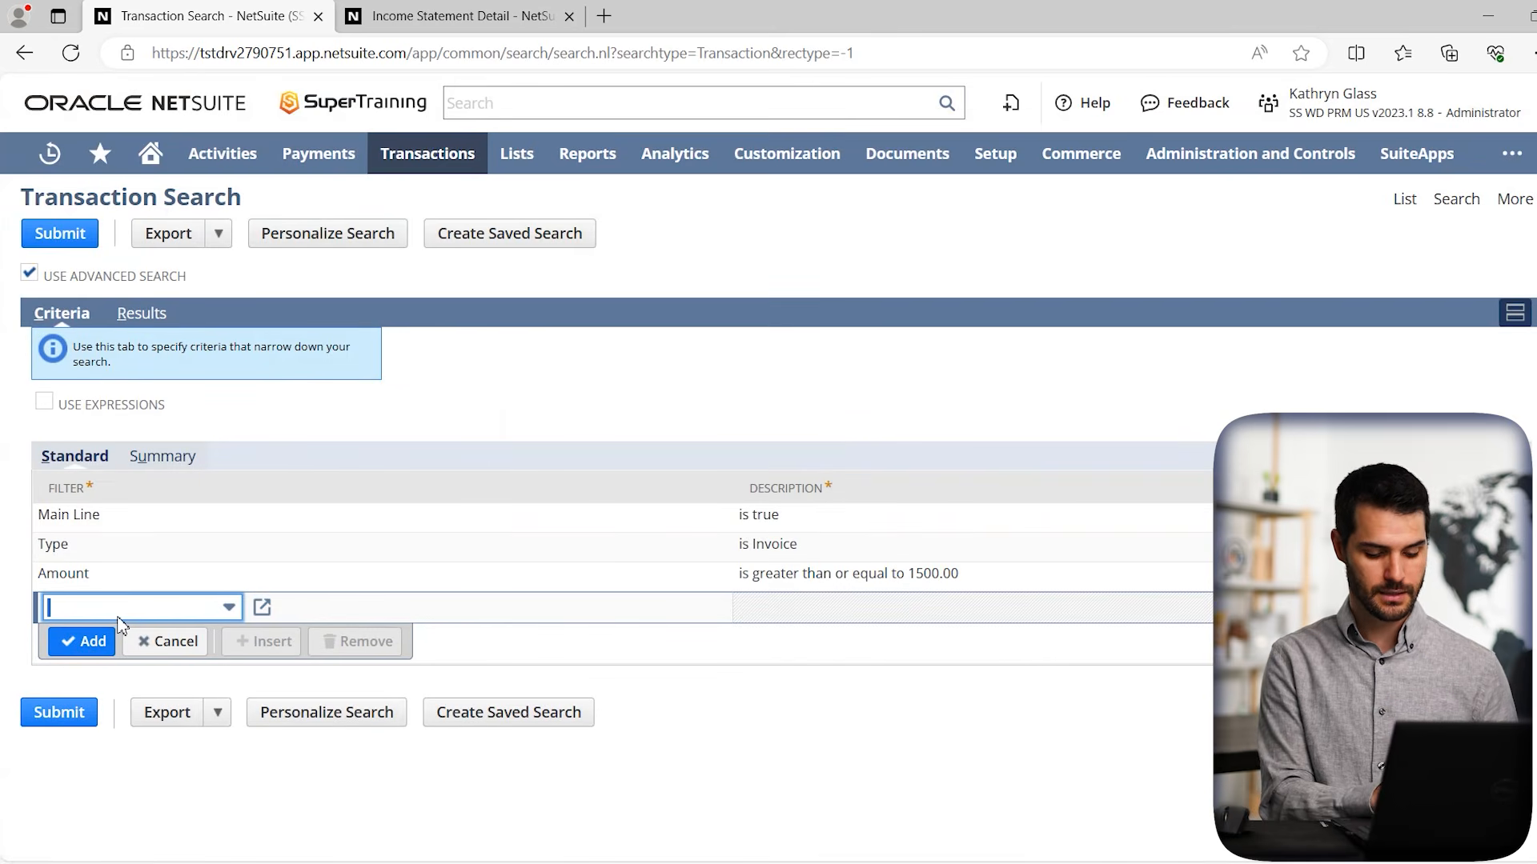
Add a Location criterion of any of Boston and Atlanta to the transaction search
text(Location)
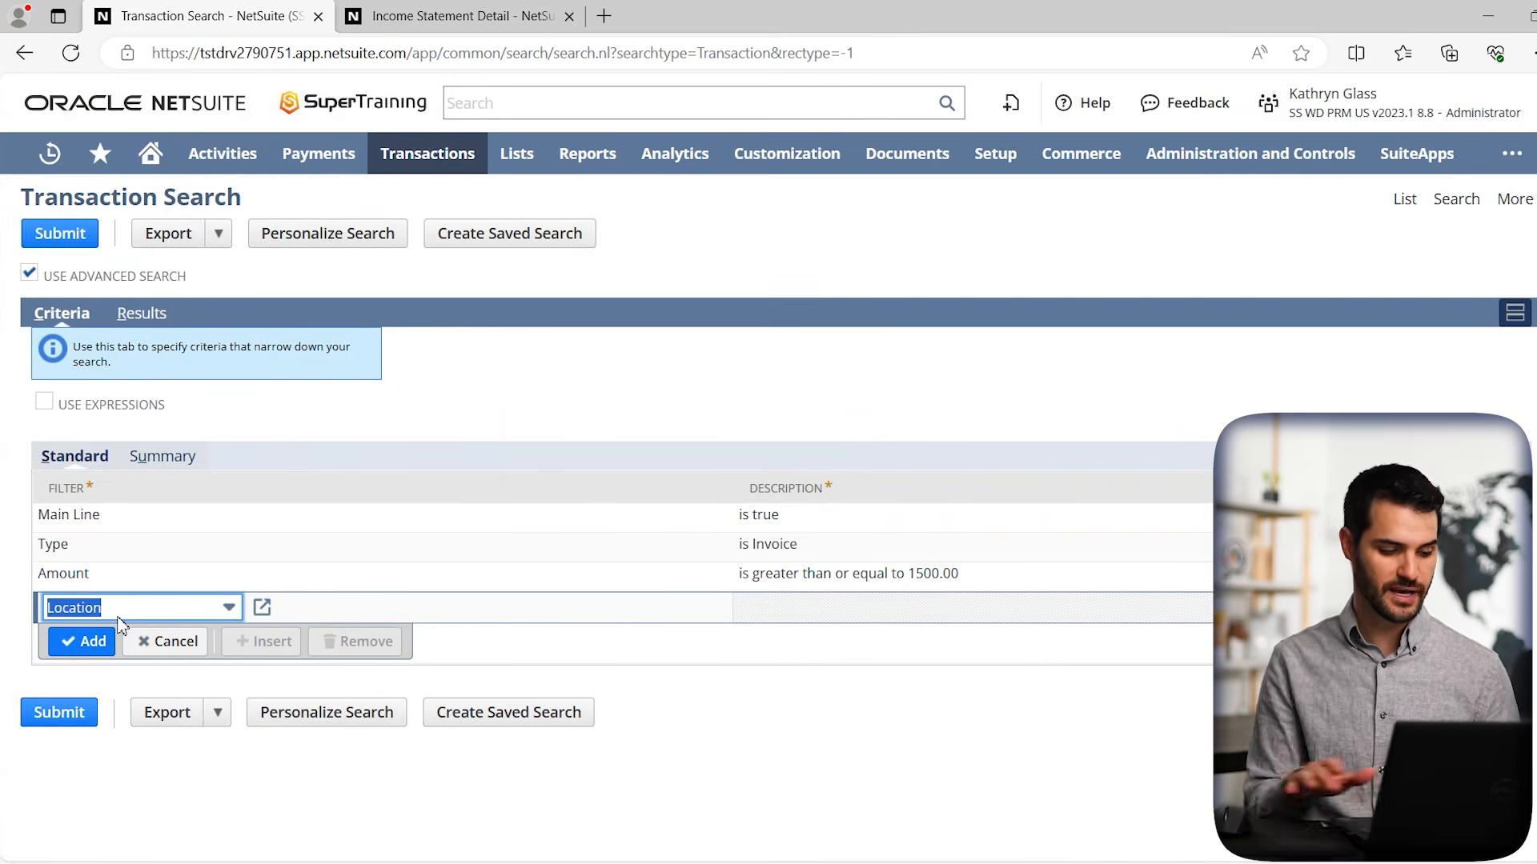
key(Tab)
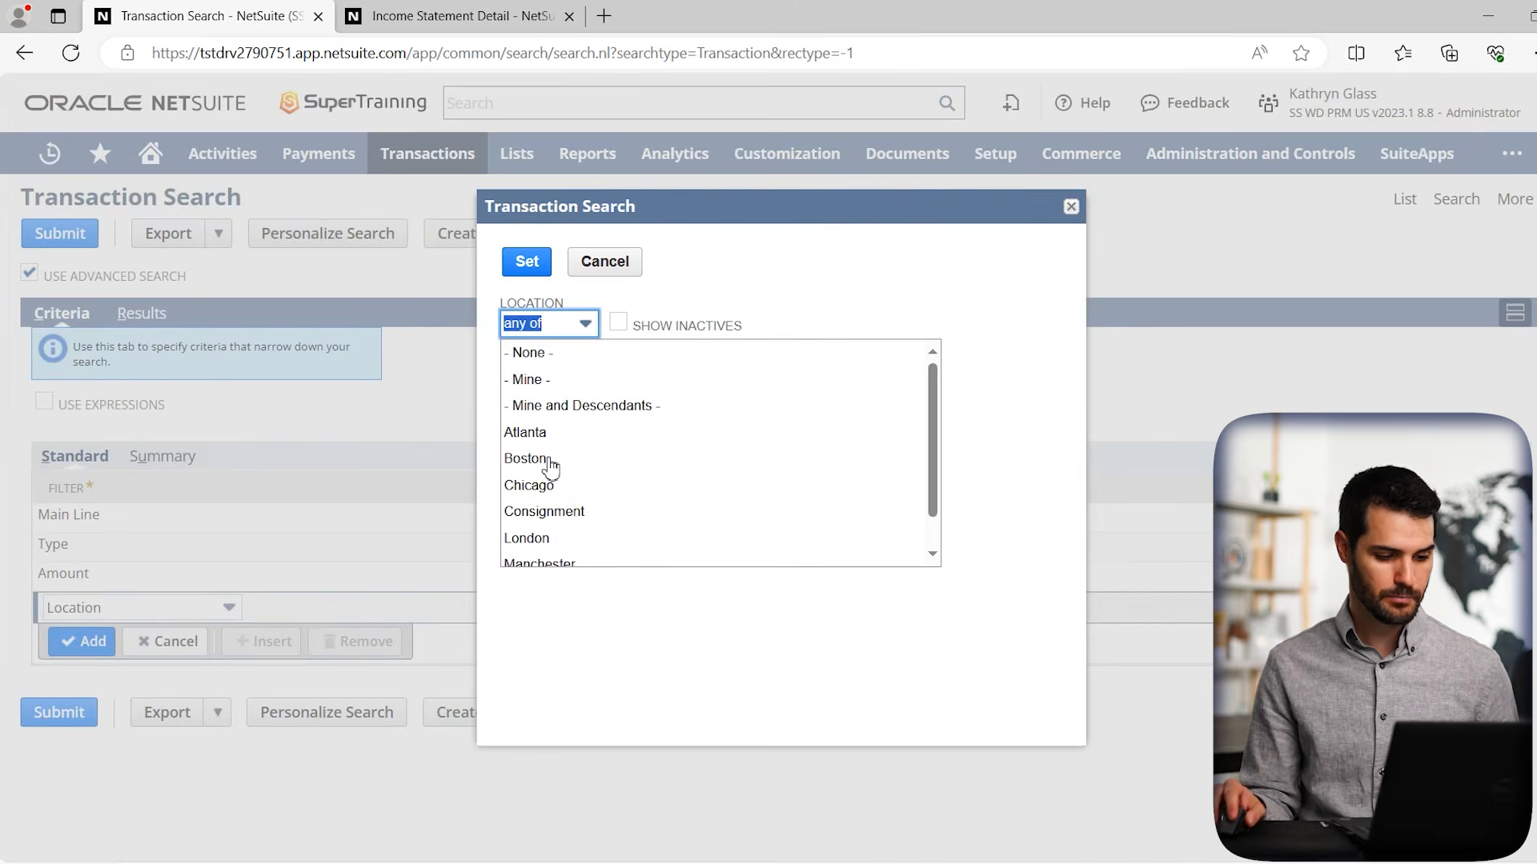
click(553, 463)
ctrl+click(549, 436)
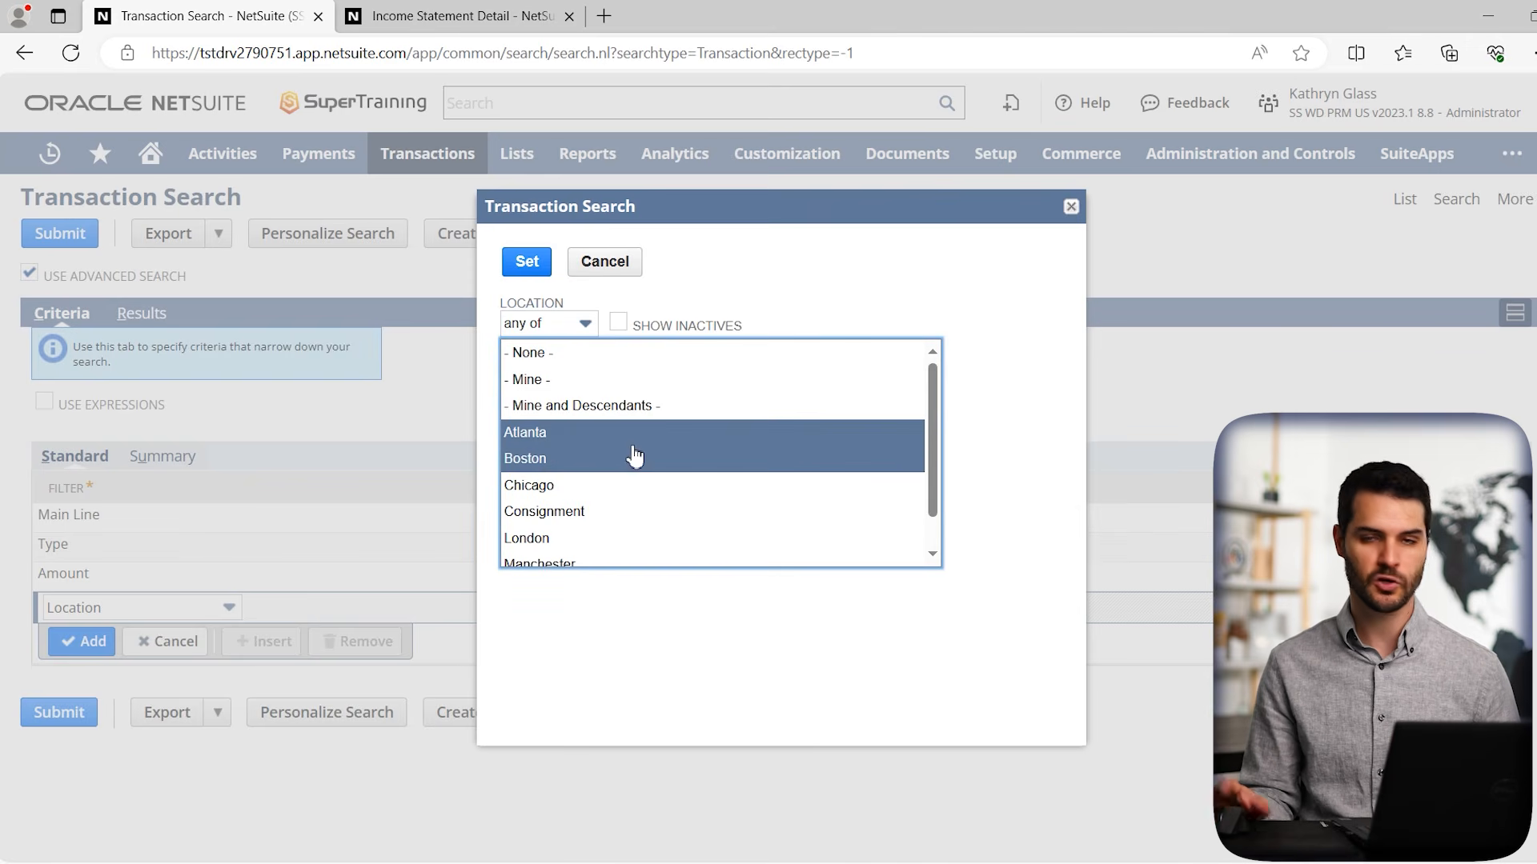
click(526, 262)
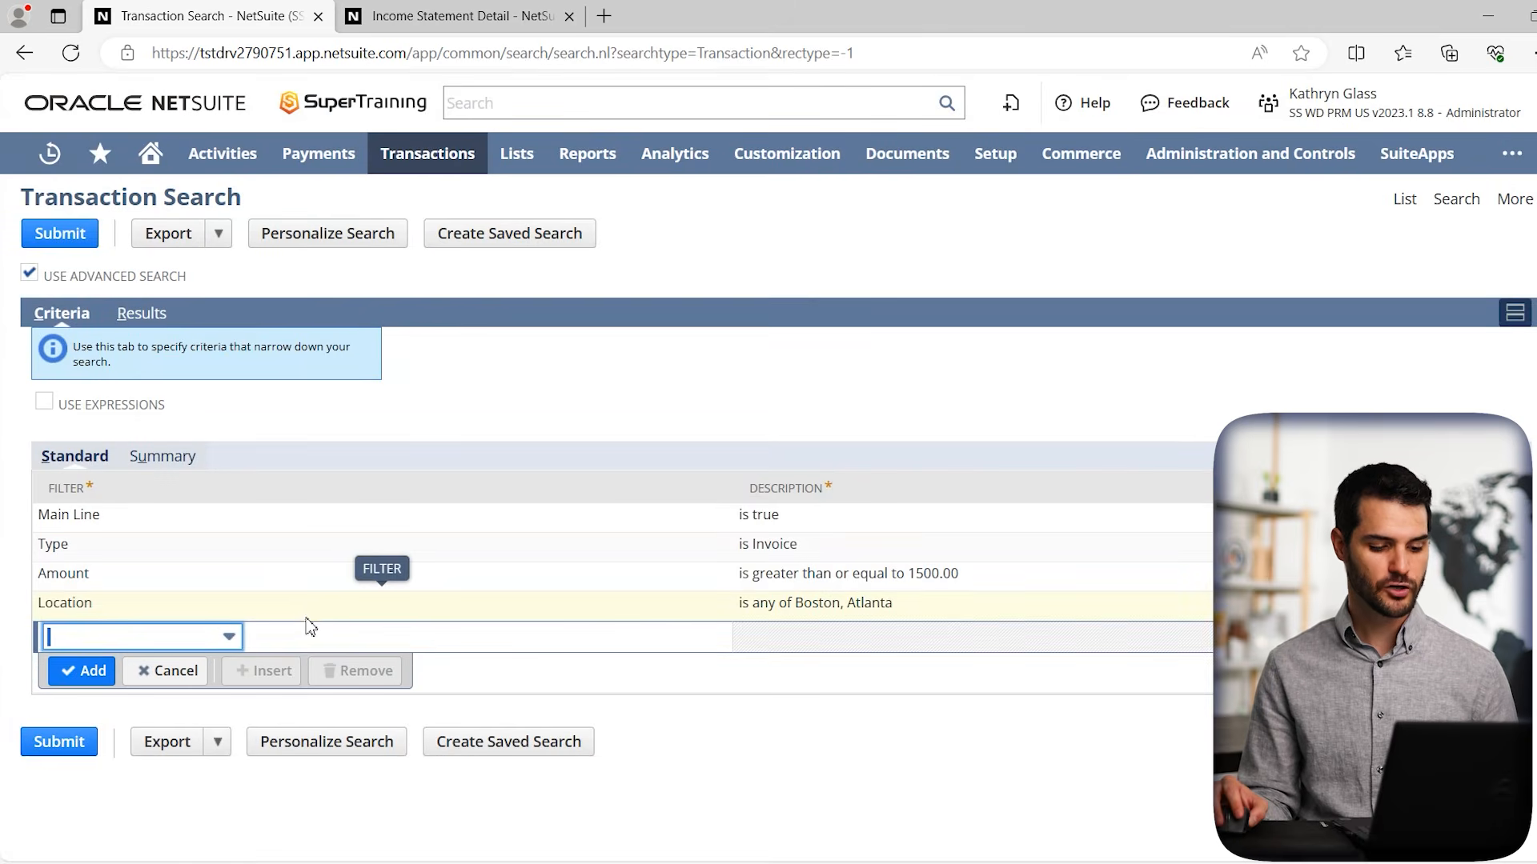
Examine the search's result settings, including the sort order, output type and the list of default result columns
click(153, 315)
scroll(430, 582, up, 1)
scroll(430, 581, up, 3)
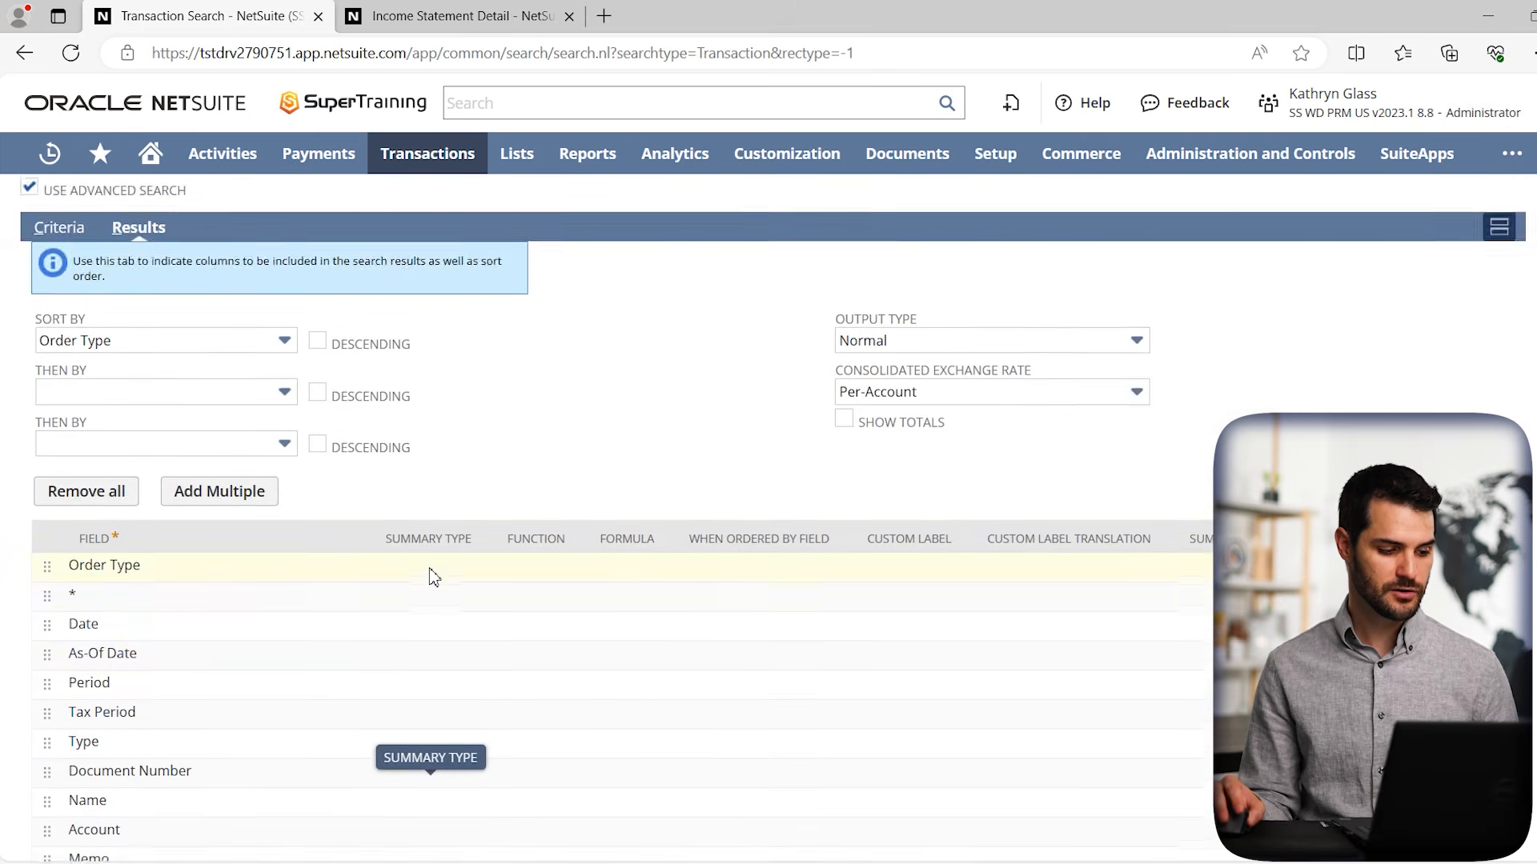
scroll(432, 576, down, 1)
scroll(405, 569, up, 1)
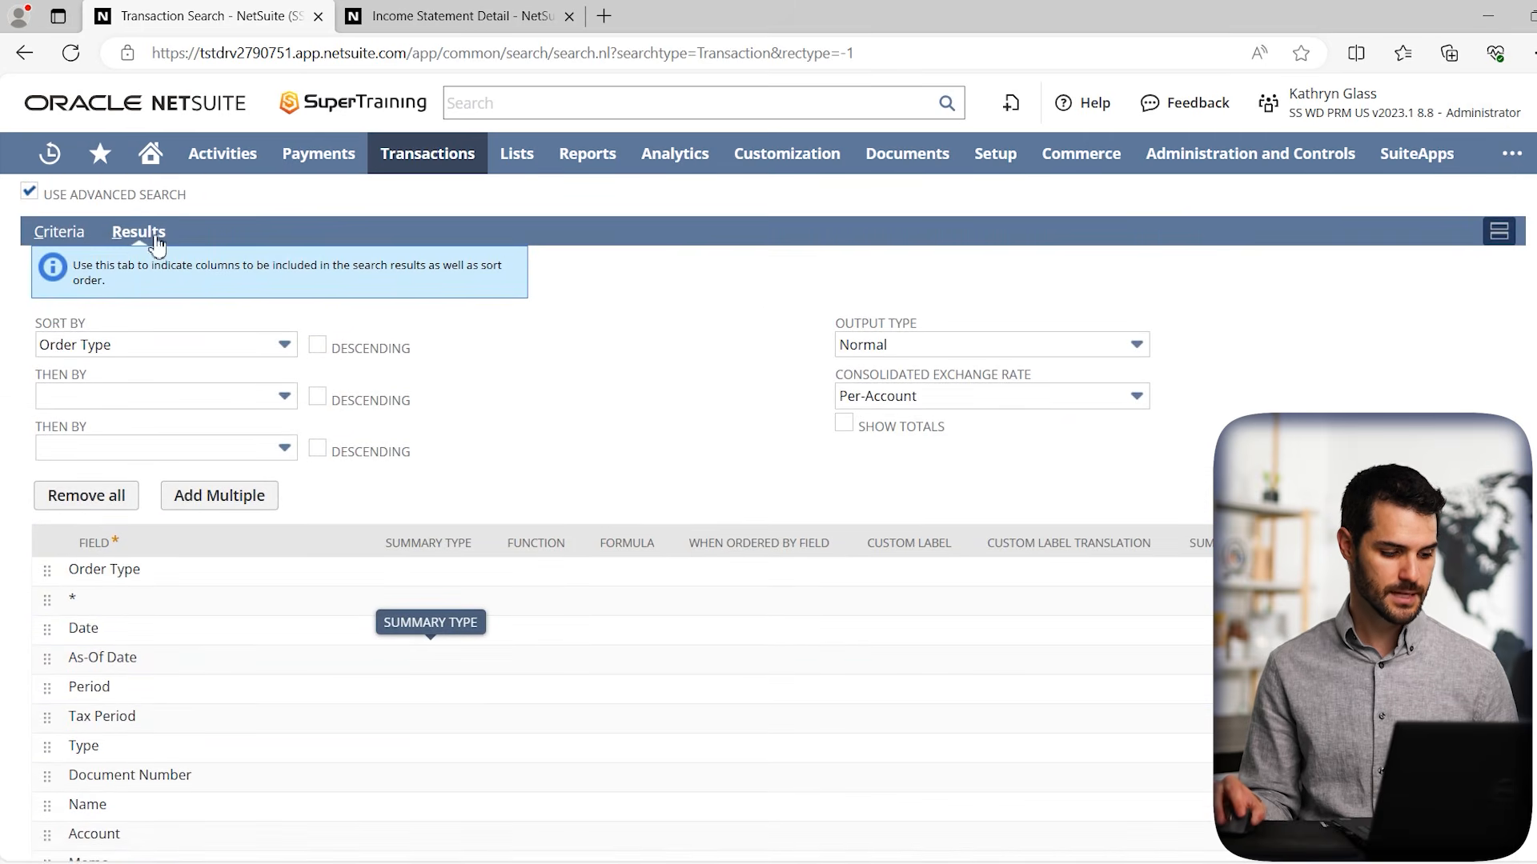
scroll(195, 670, down, 4)
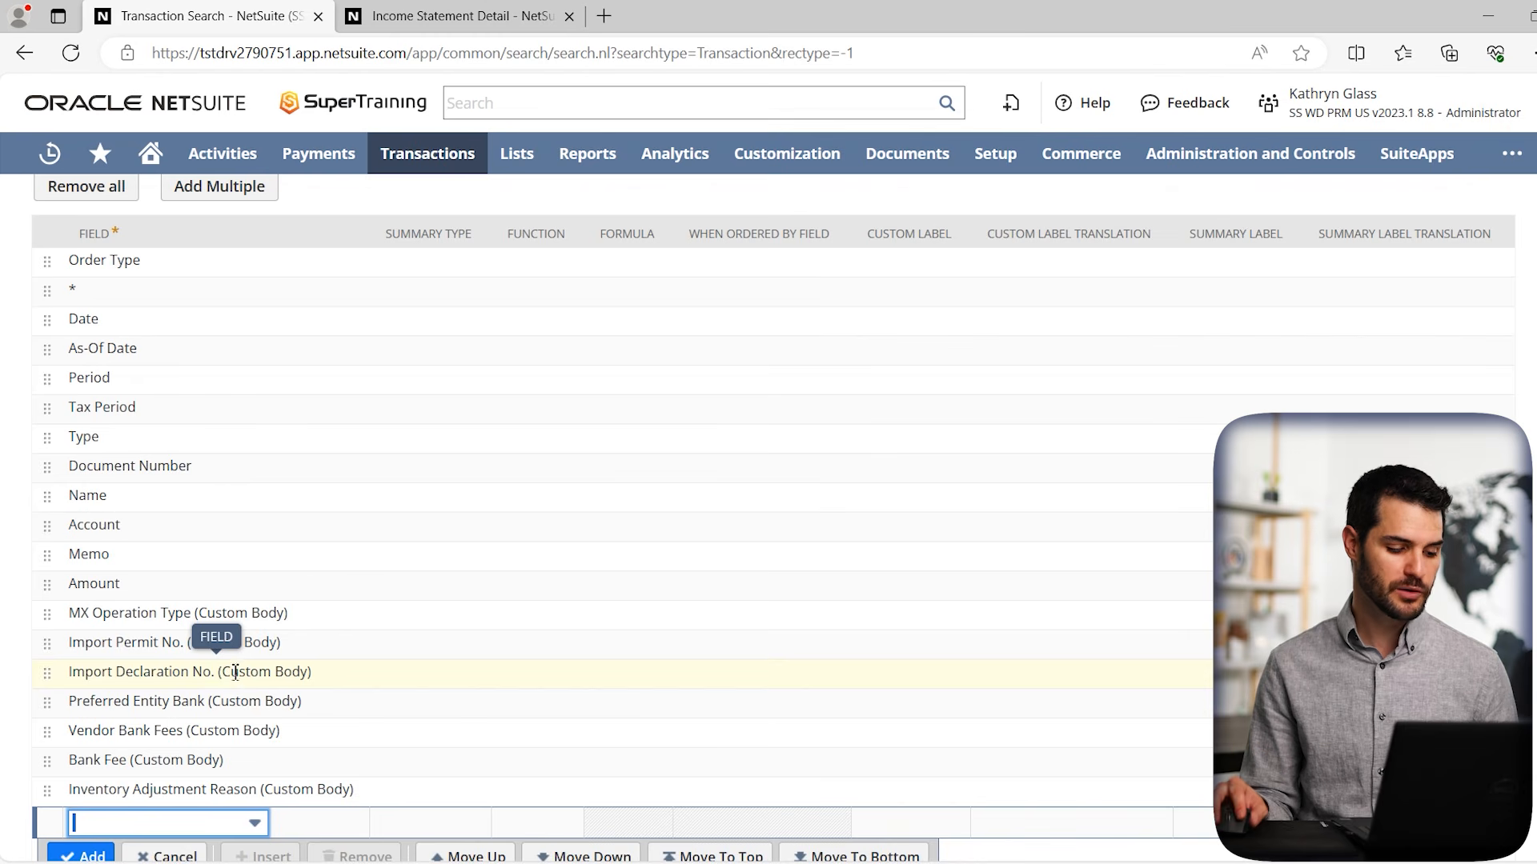
scroll(216, 617, up, 4)
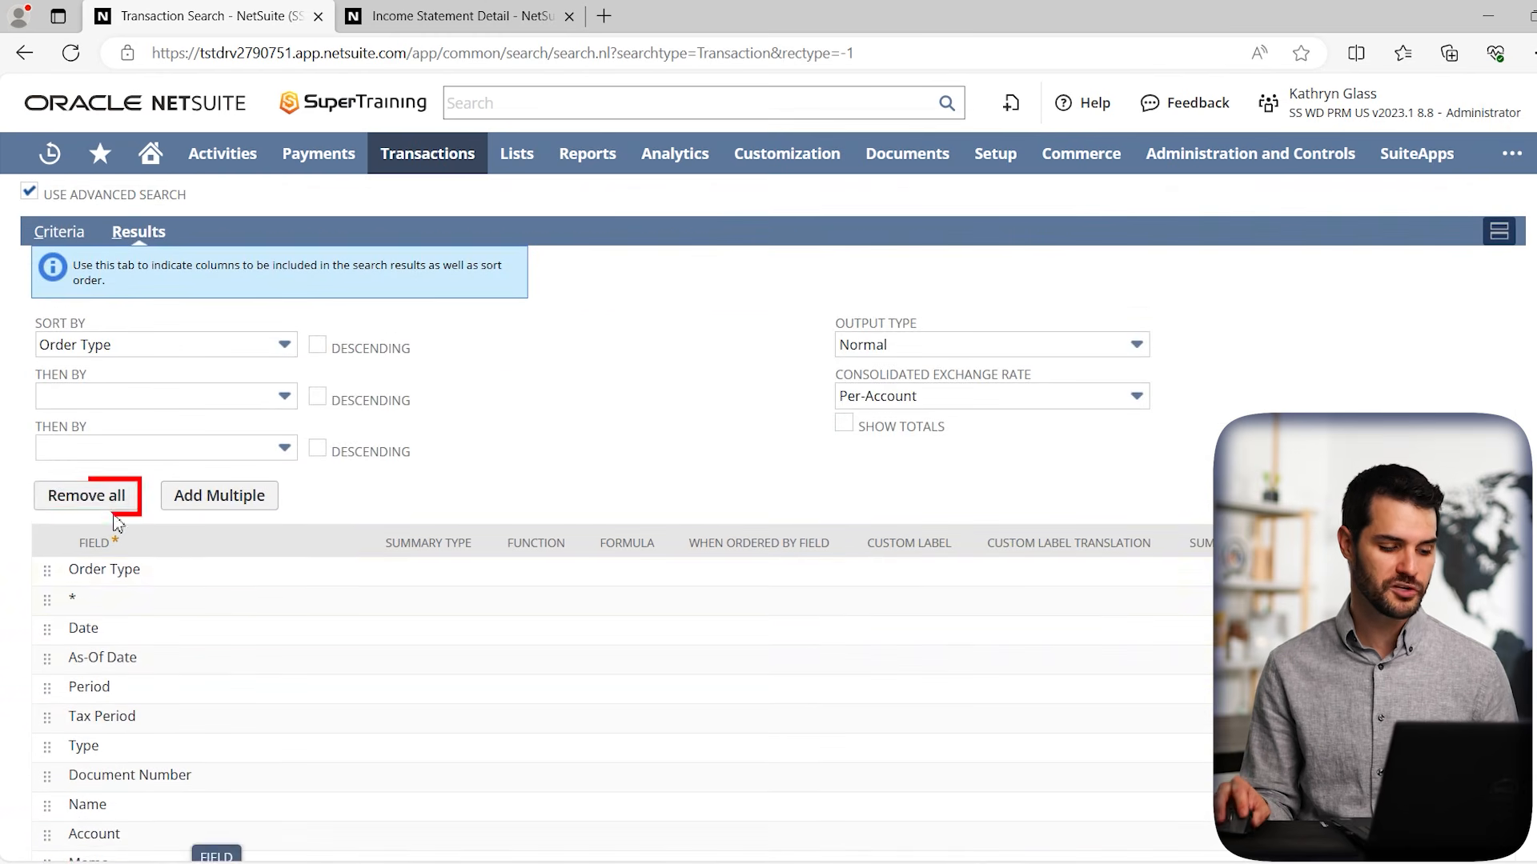
scroll(230, 638, down, 4)
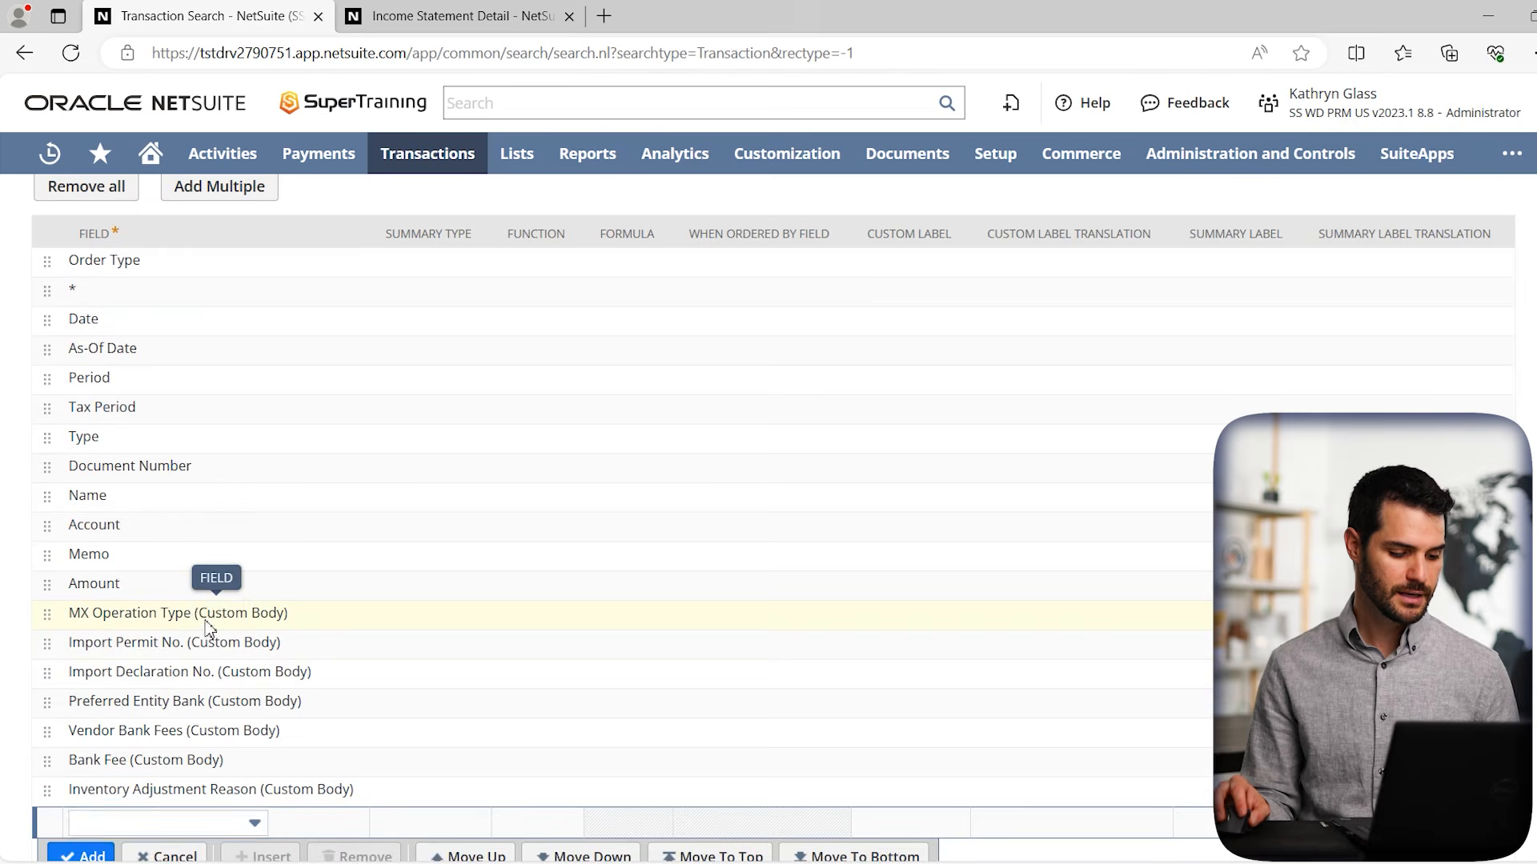
Remove all custom body fields from the result columns, from MX Operation Type through Inventory Adjustment Reason
click(248, 613)
click(352, 651)
click(357, 657)
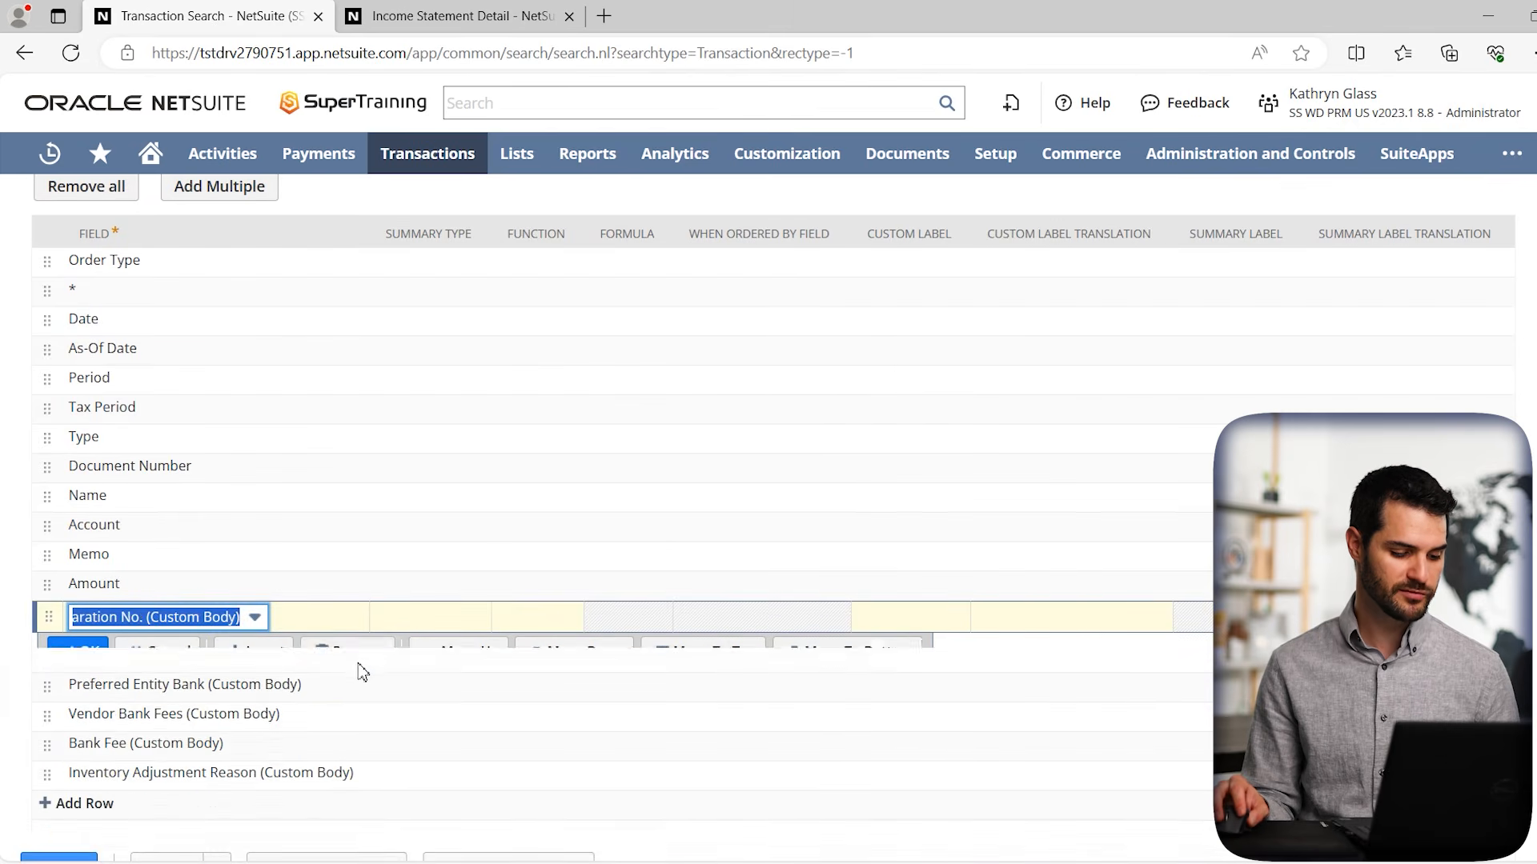
click(358, 655)
click(358, 669)
click(356, 693)
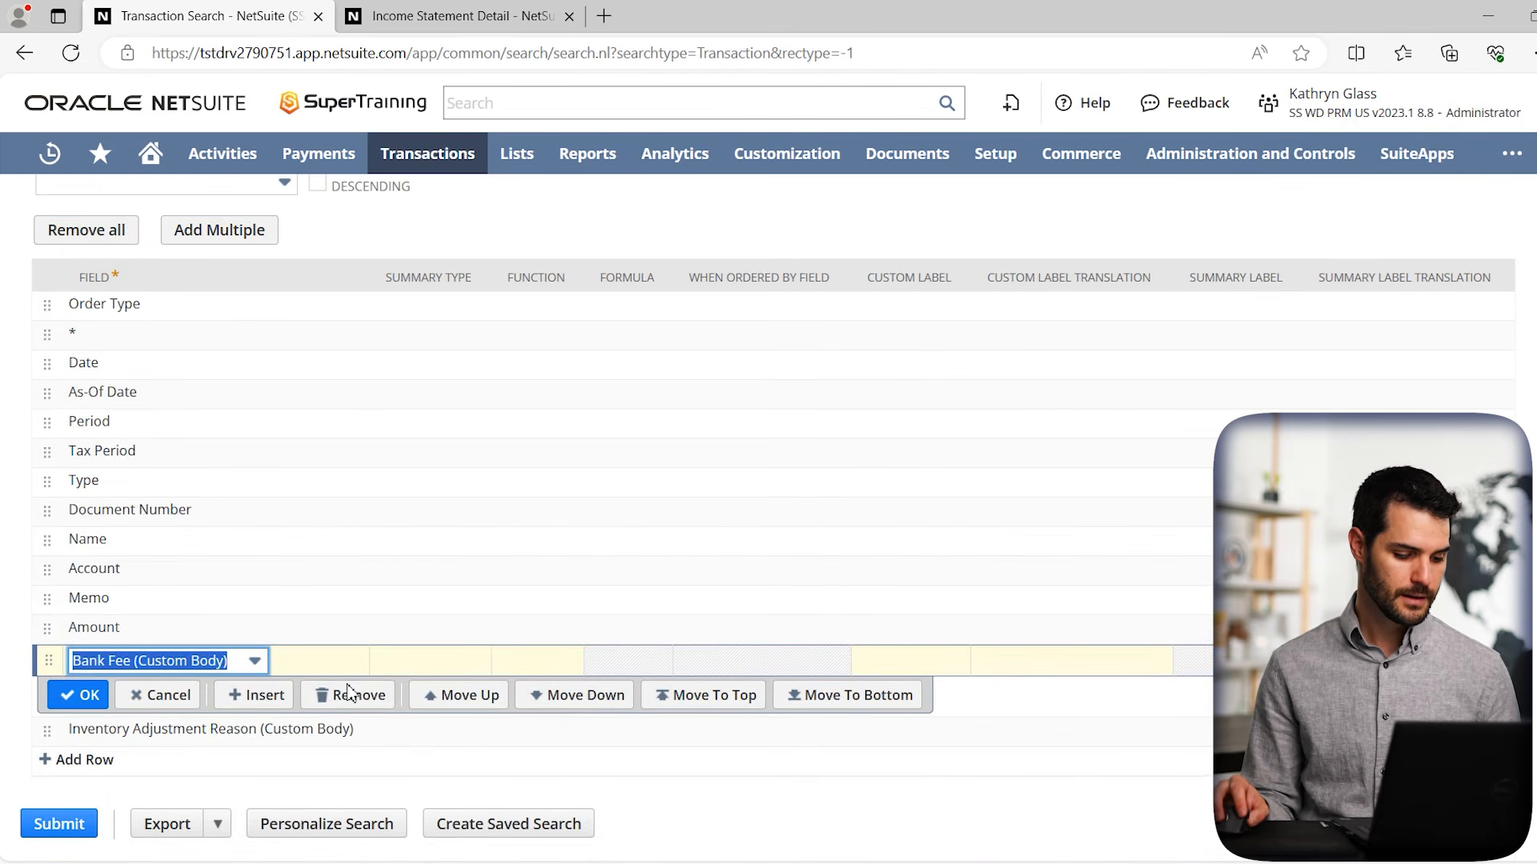
click(356, 716)
click(356, 722)
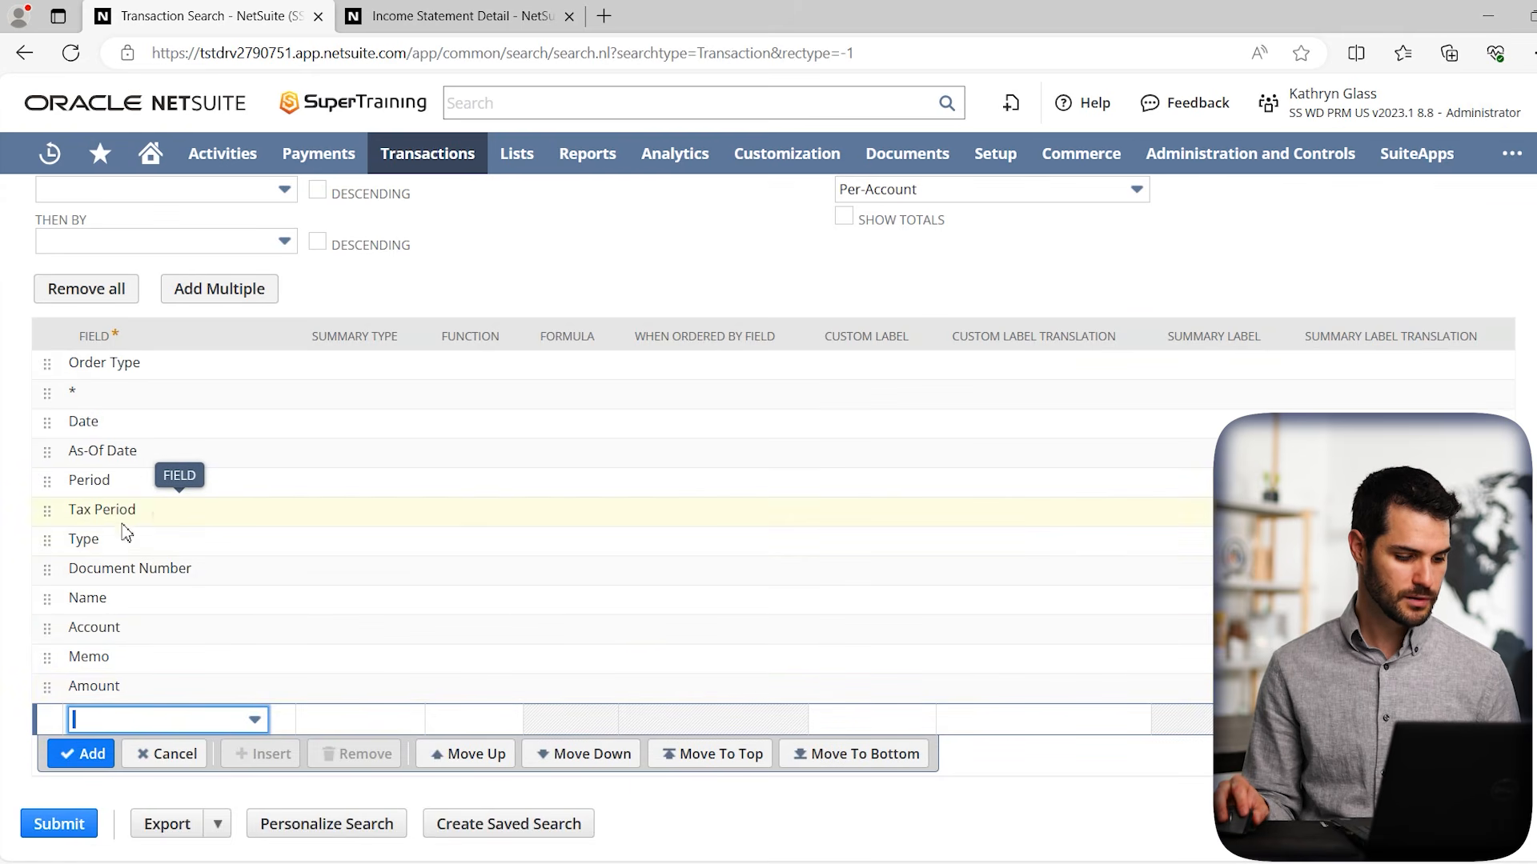
Remove the Type column from the search's result columns and add a Location column at the end
click(127, 550)
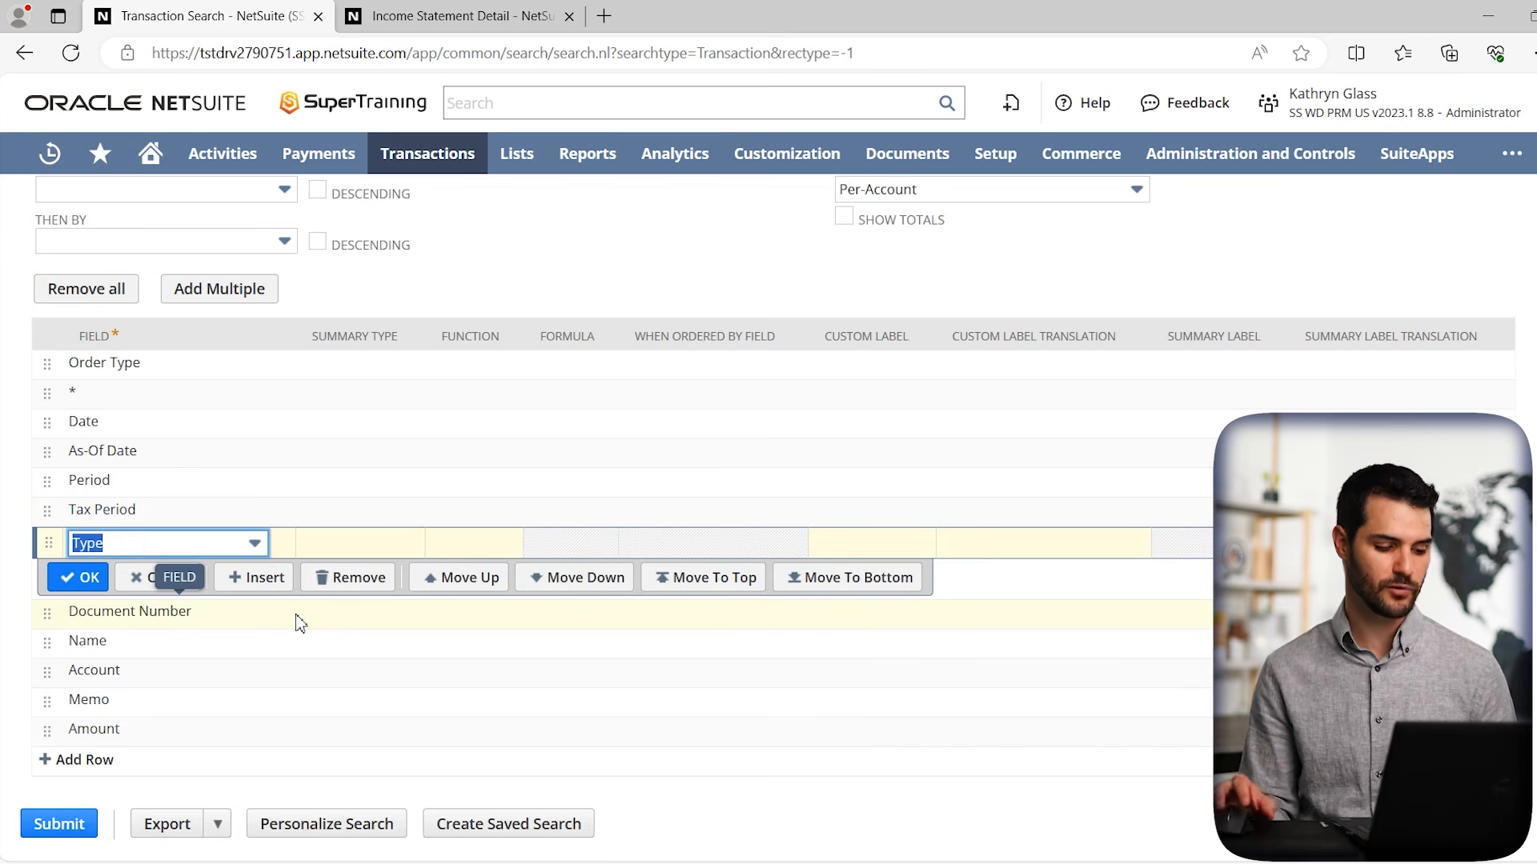
click(346, 577)
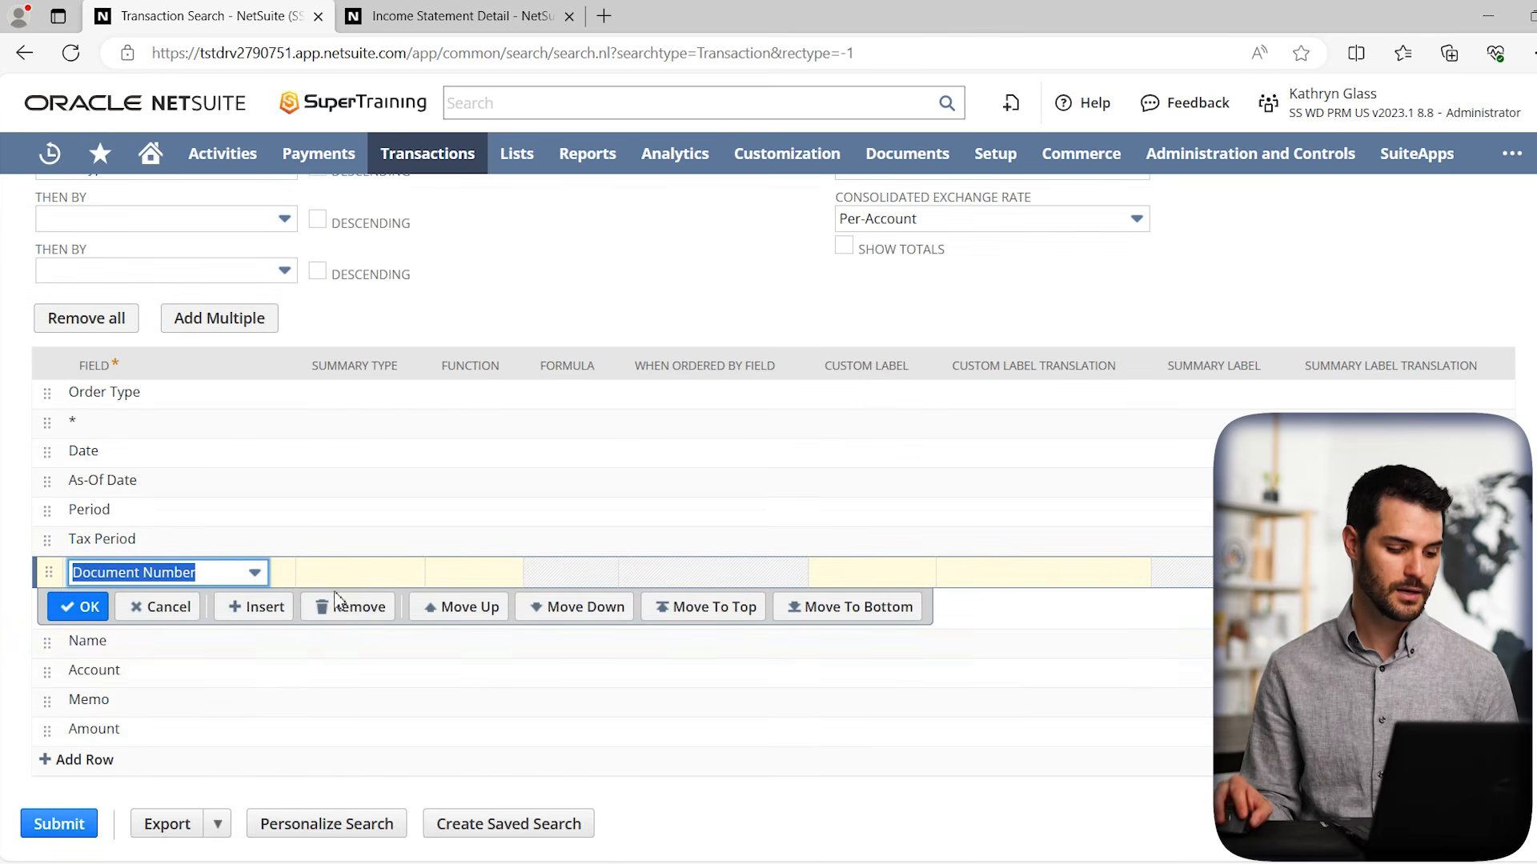
click(68, 761)
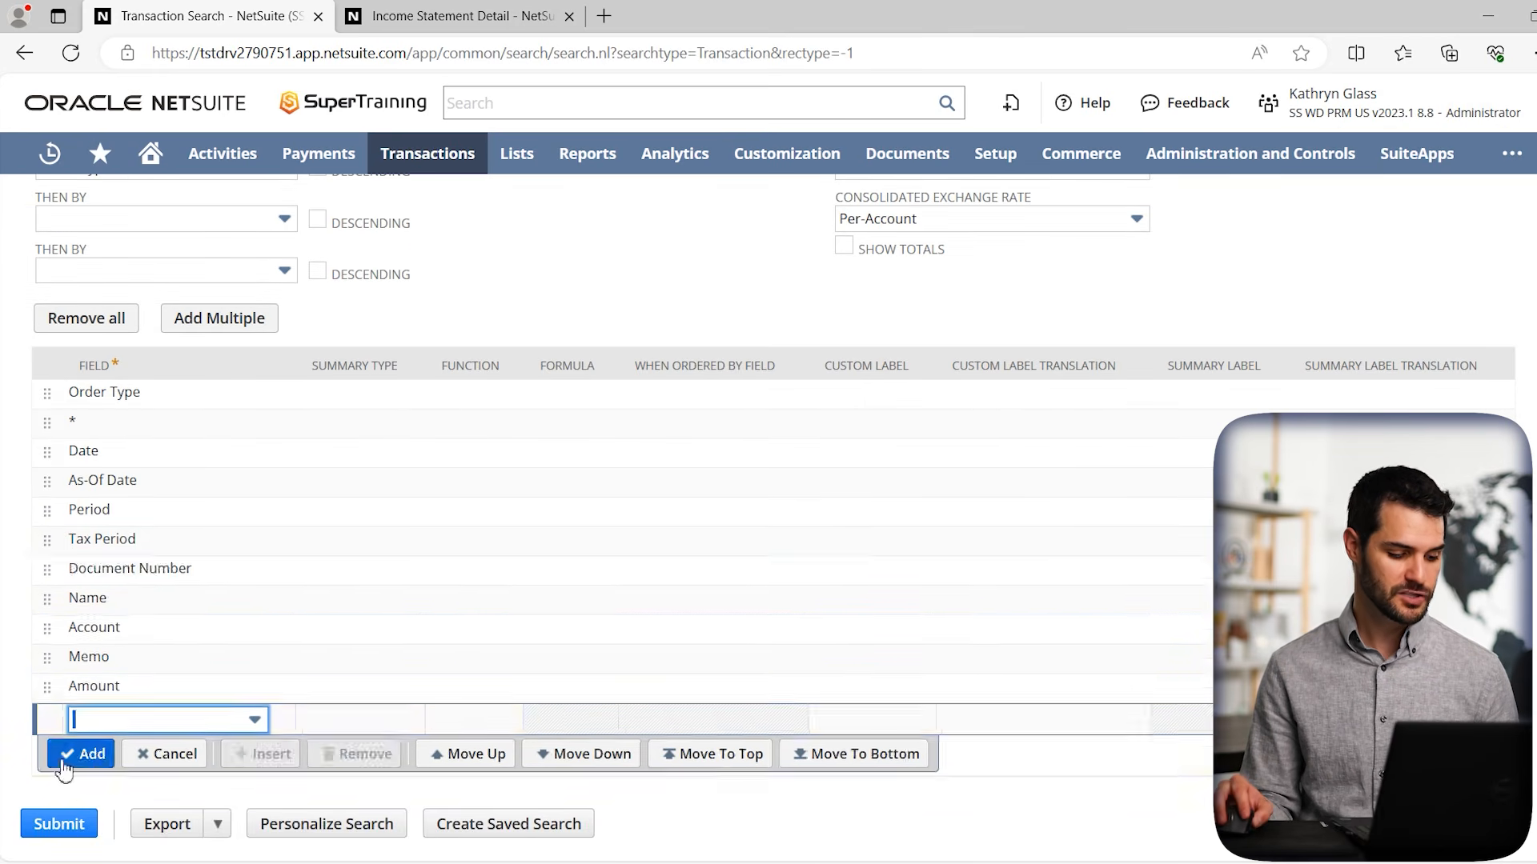
text(lo)
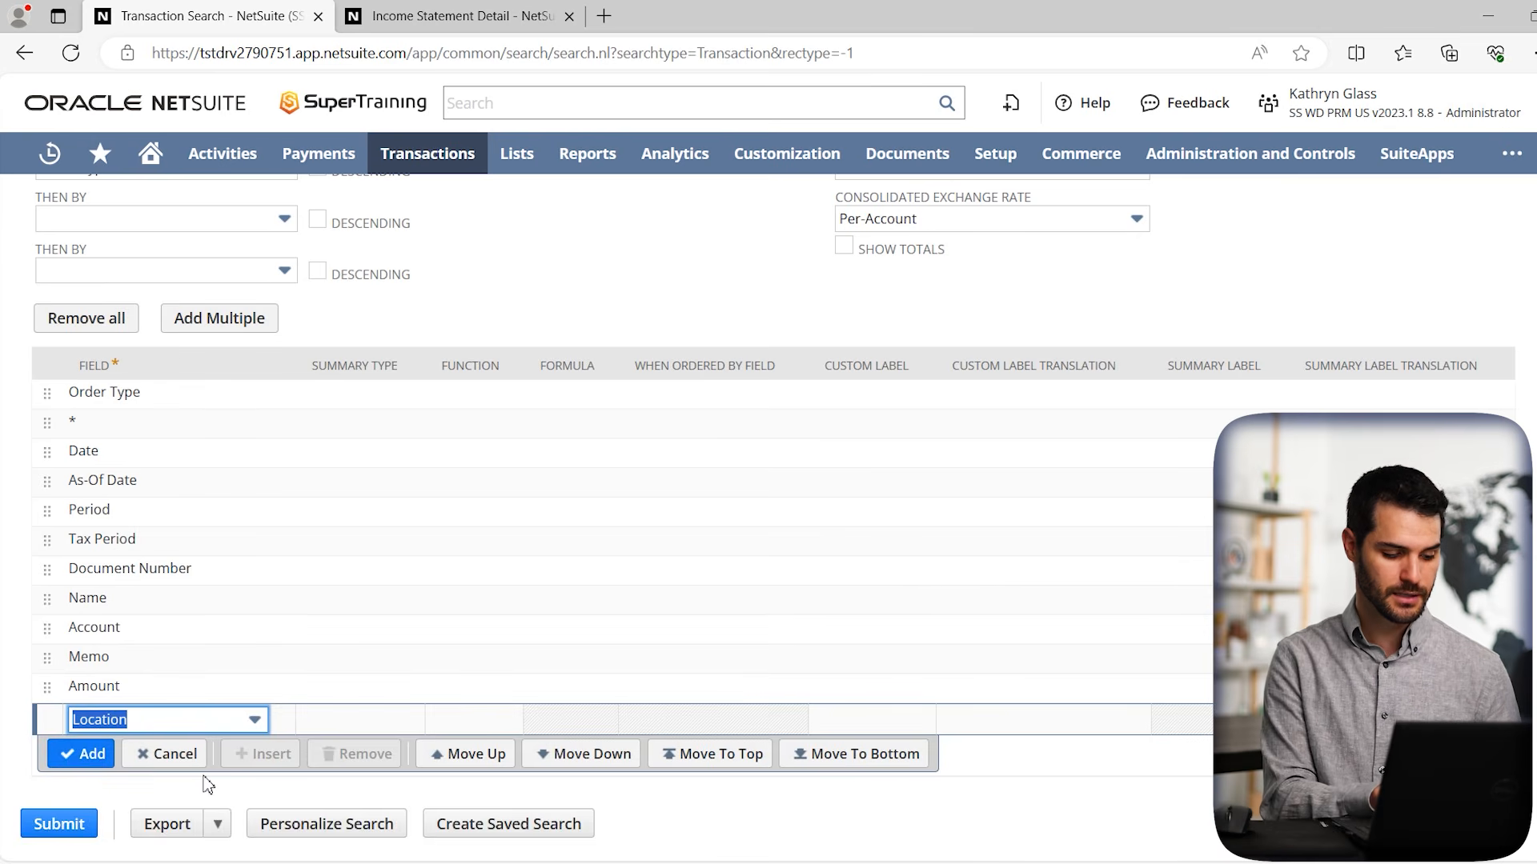
key(Return)
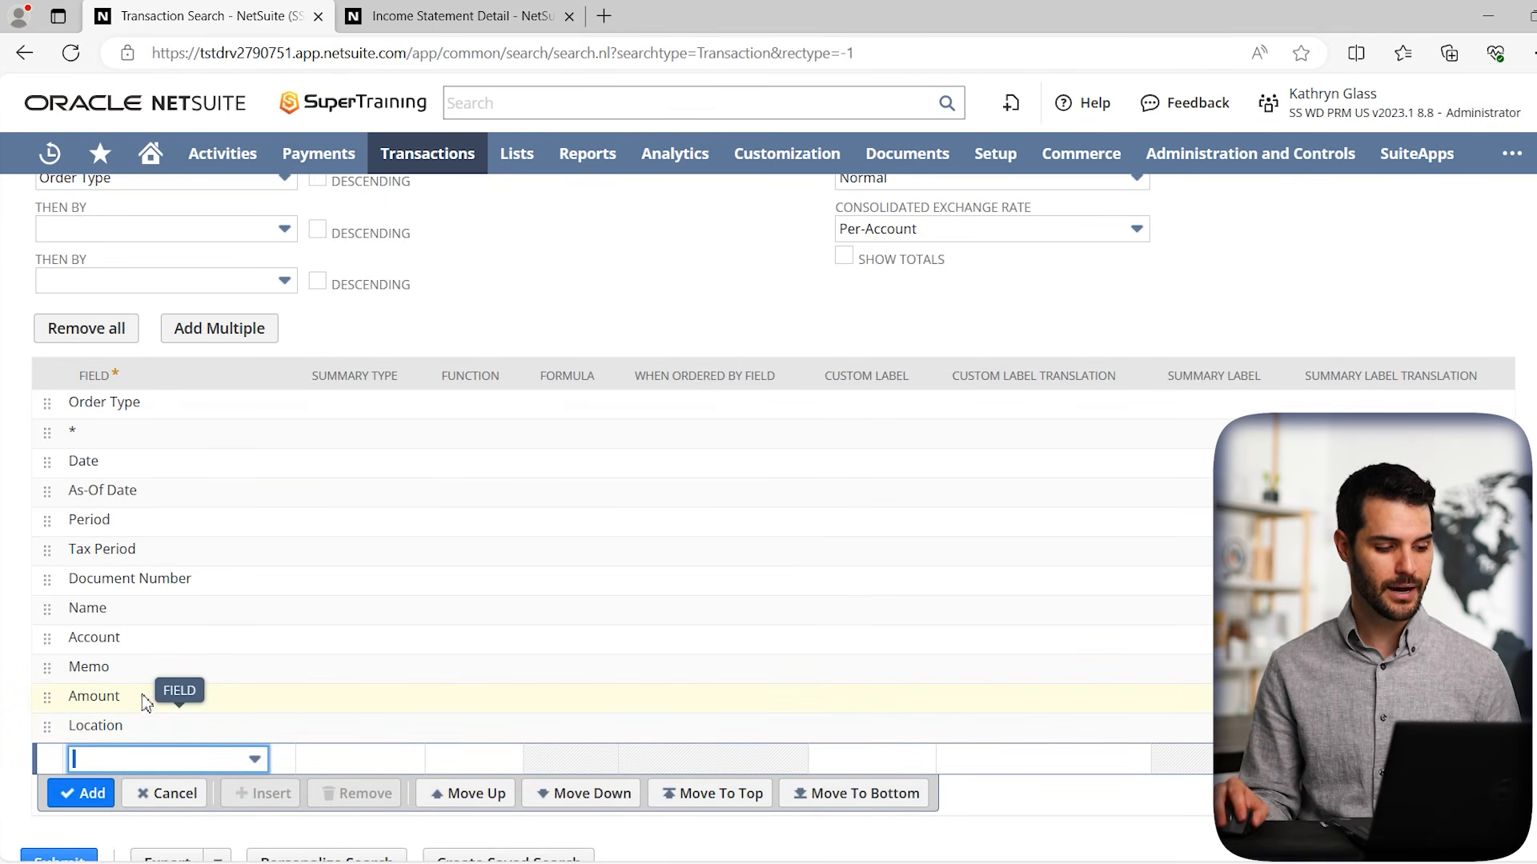
Run the transaction search and look through the listed transactions
scroll(152, 720, down, 1)
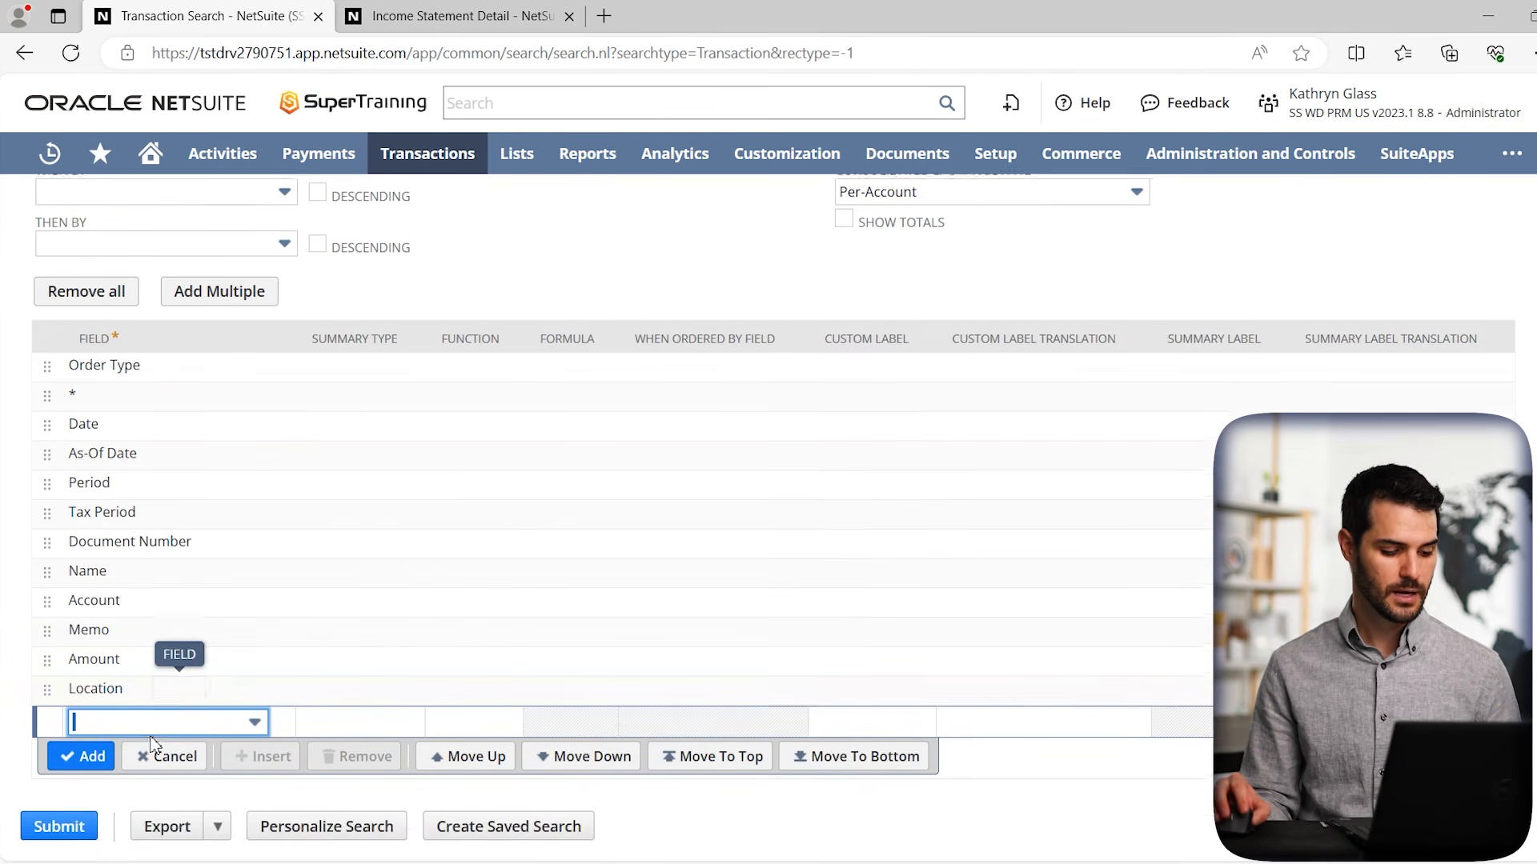
click(62, 822)
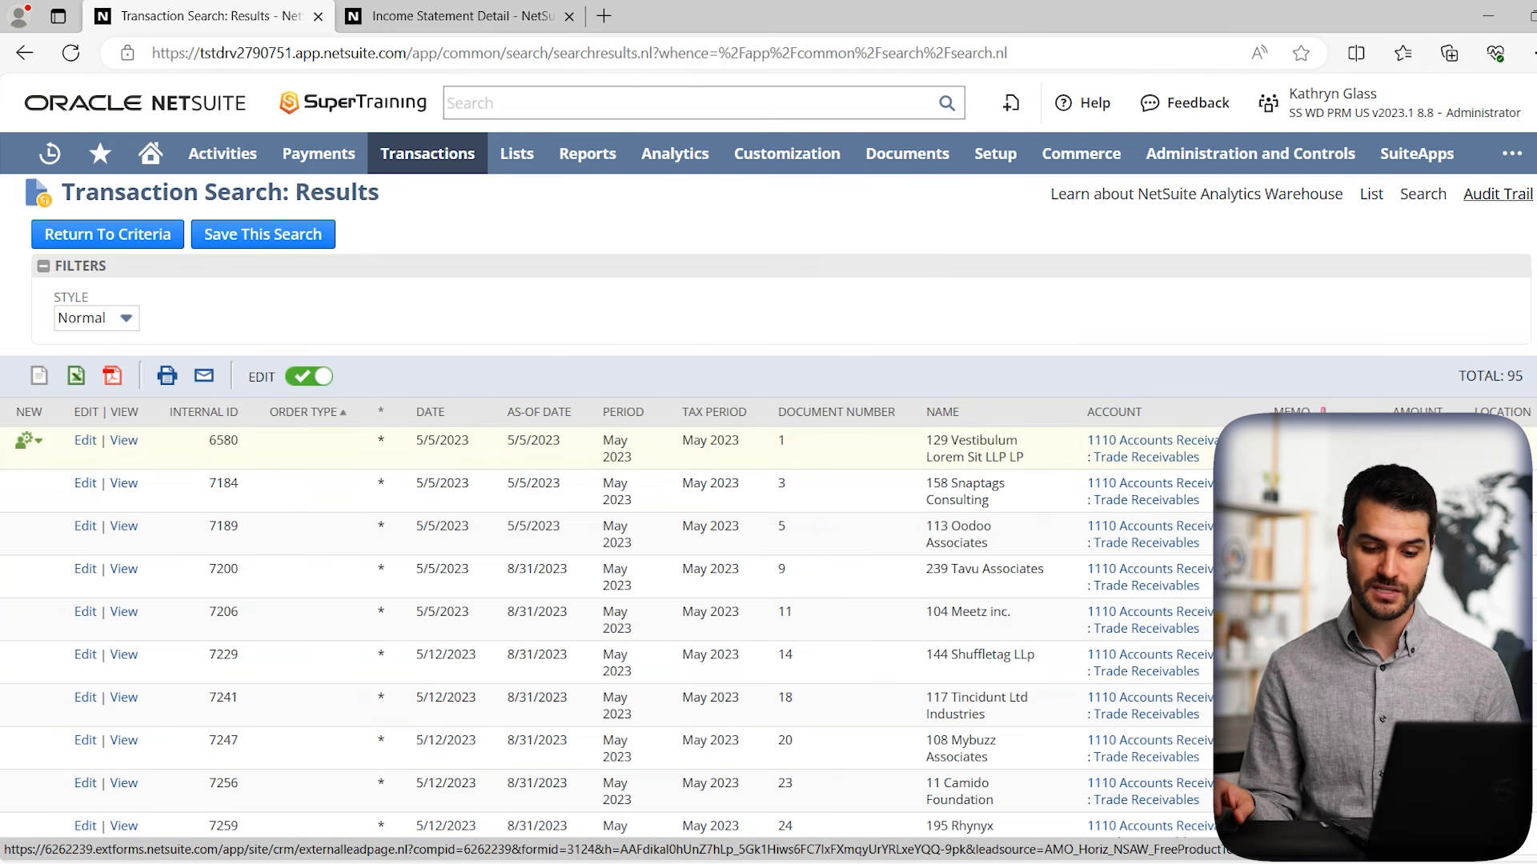
scroll(29, 480, down, 5)
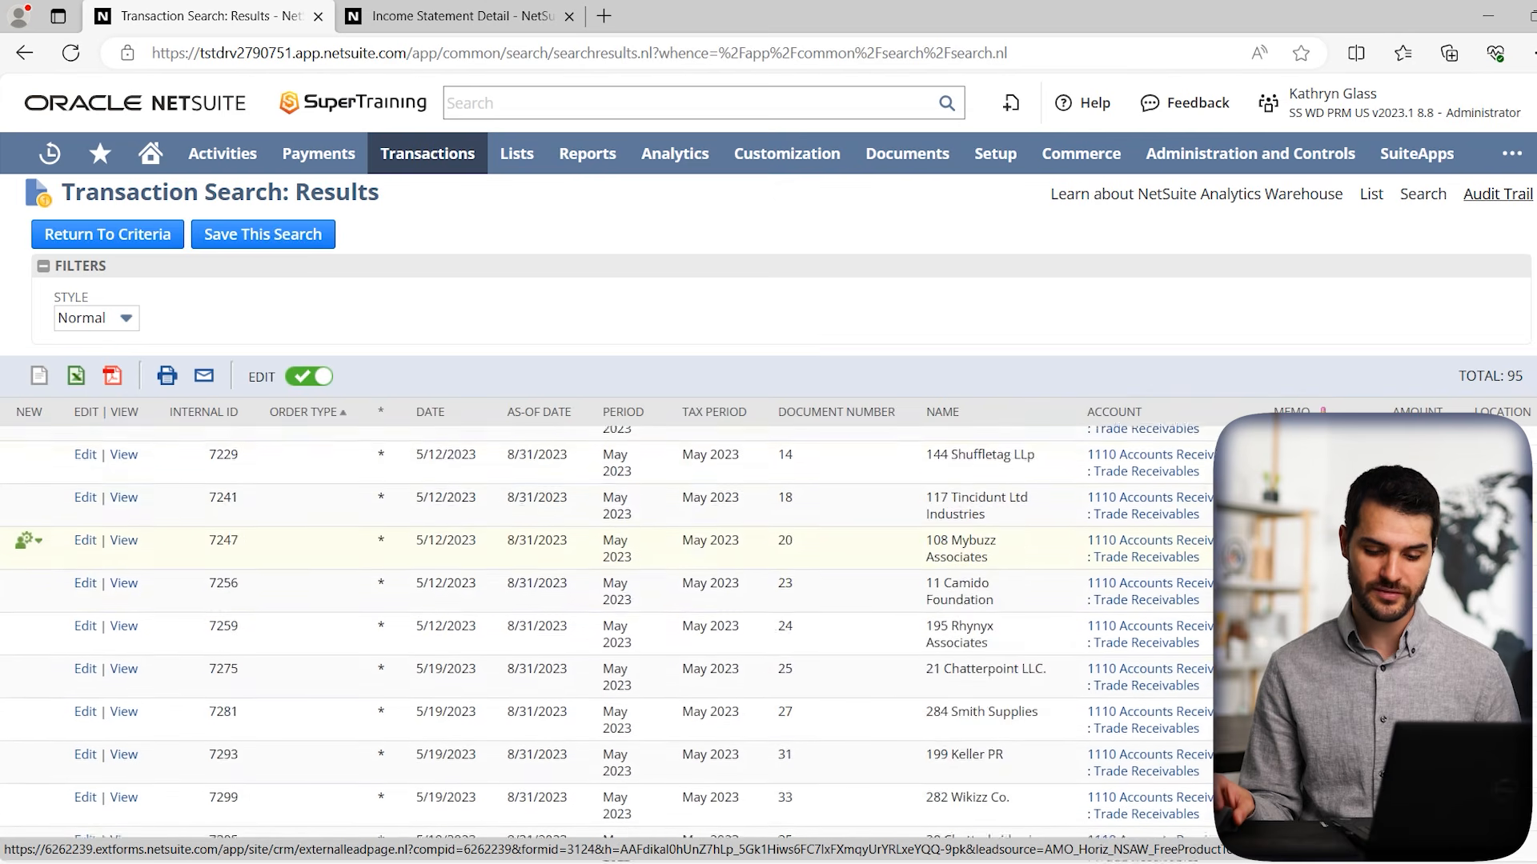
scroll(29, 546, down, 8)
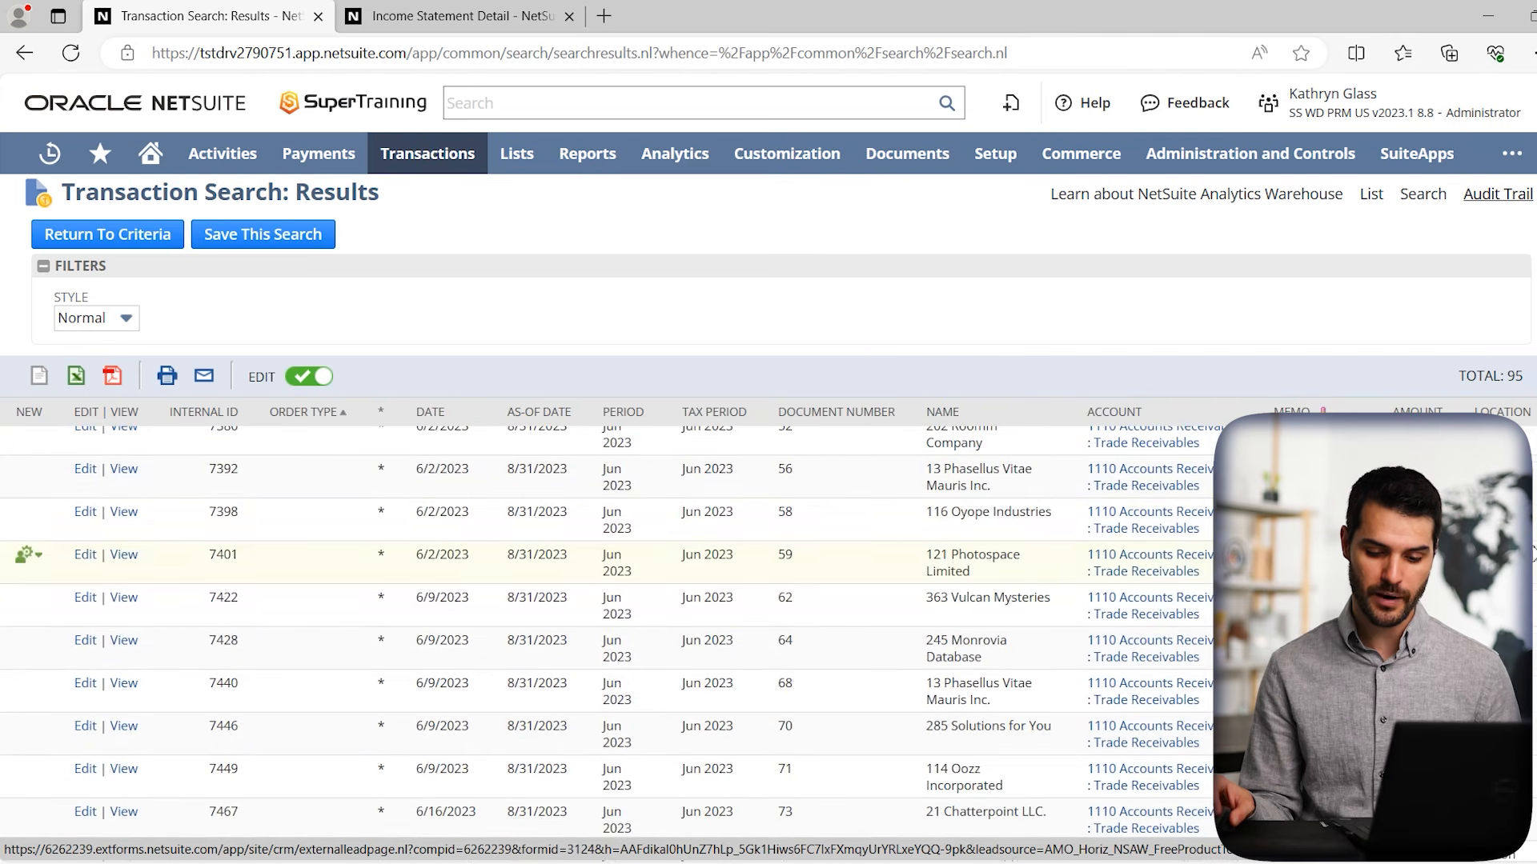
scroll(29, 817, down, 10)
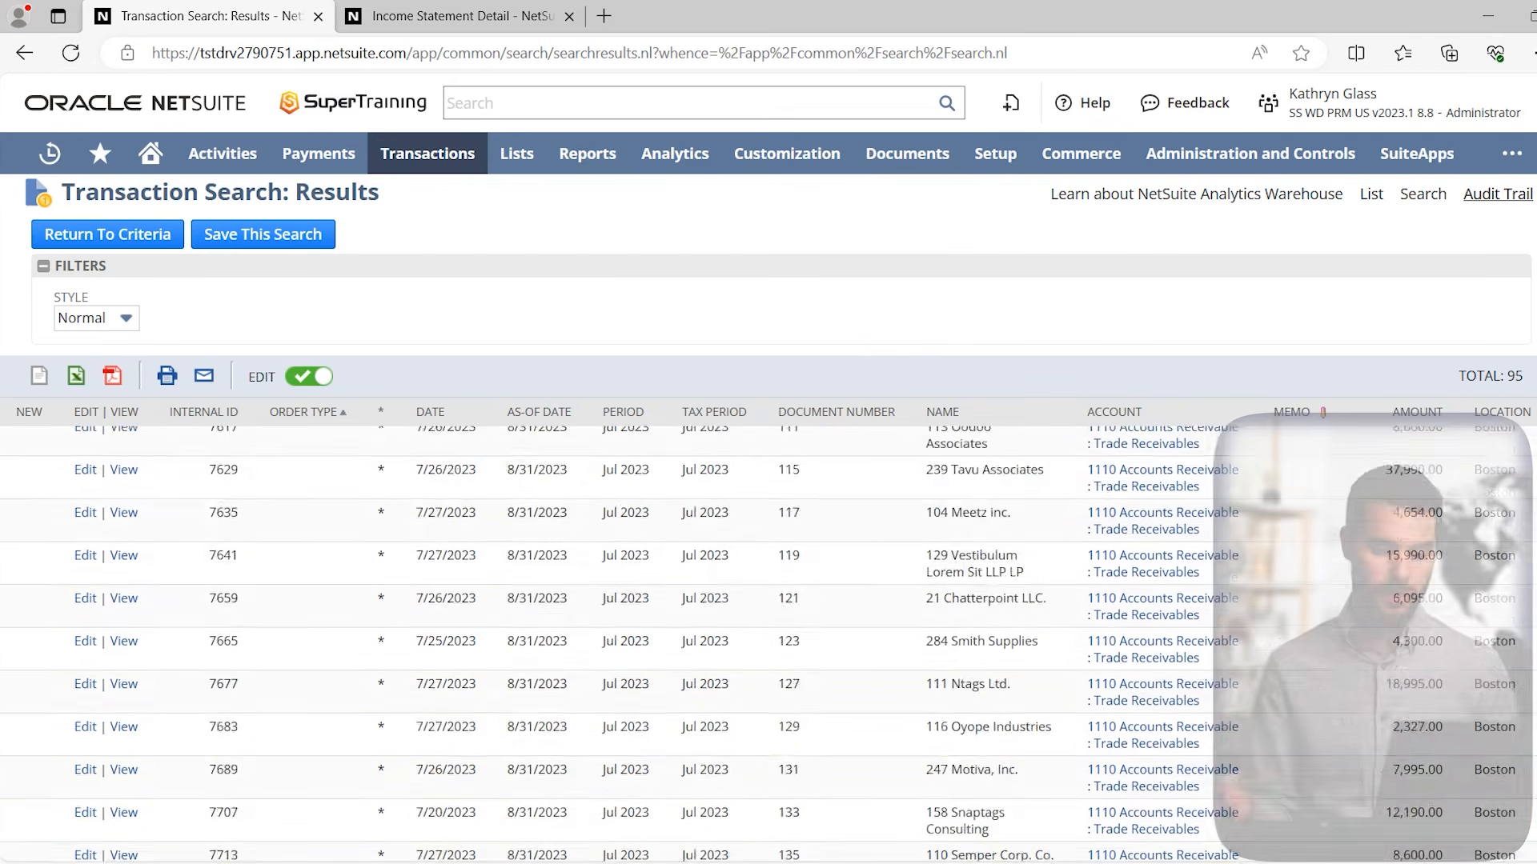
scroll(608, 640, up, 15)
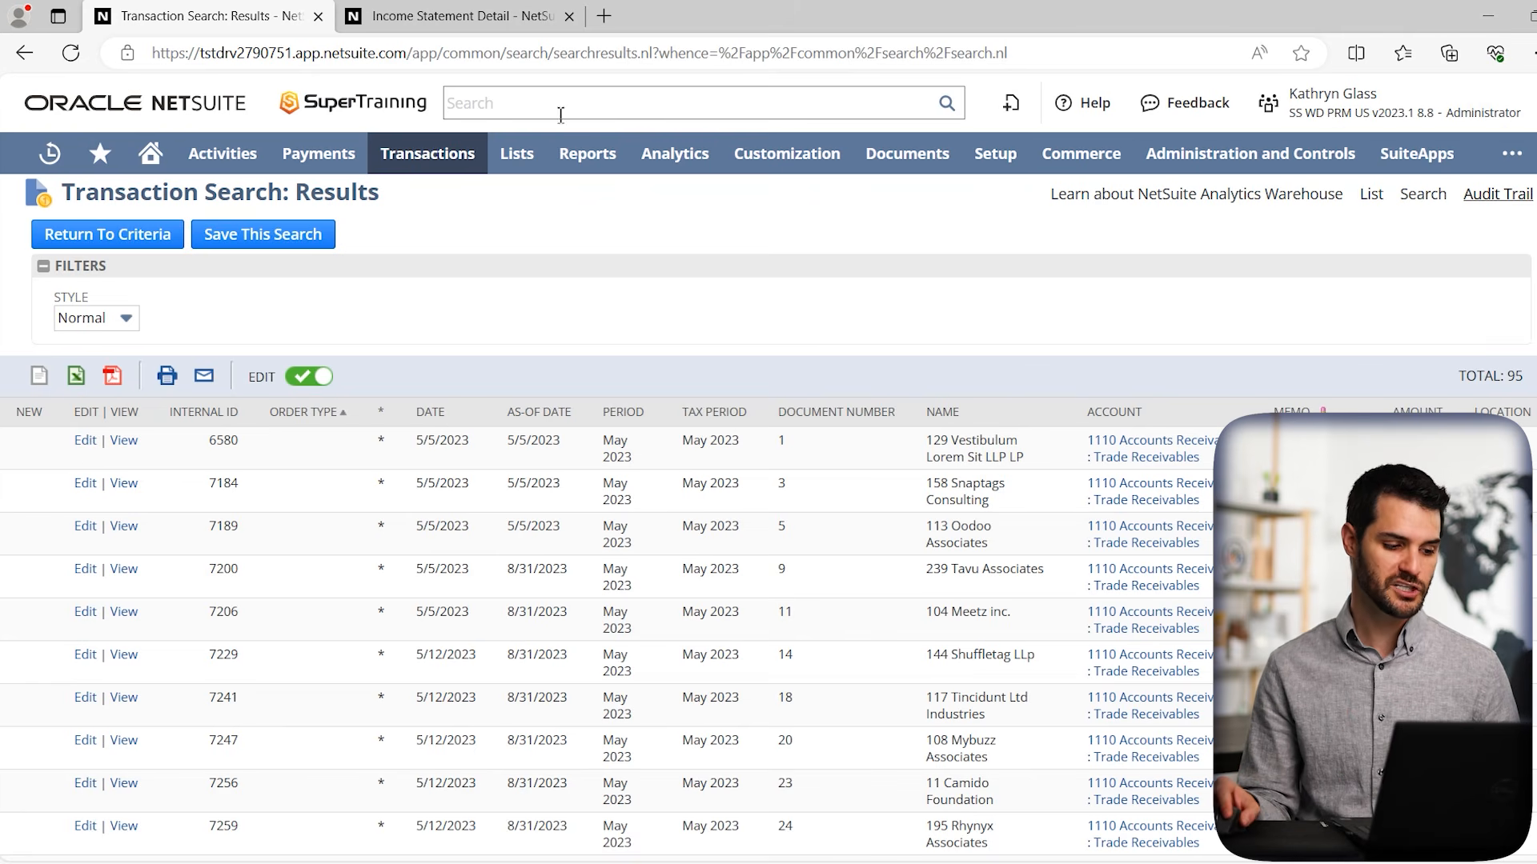
Start saving this transaction search and title it Test Search 1
click(283, 238)
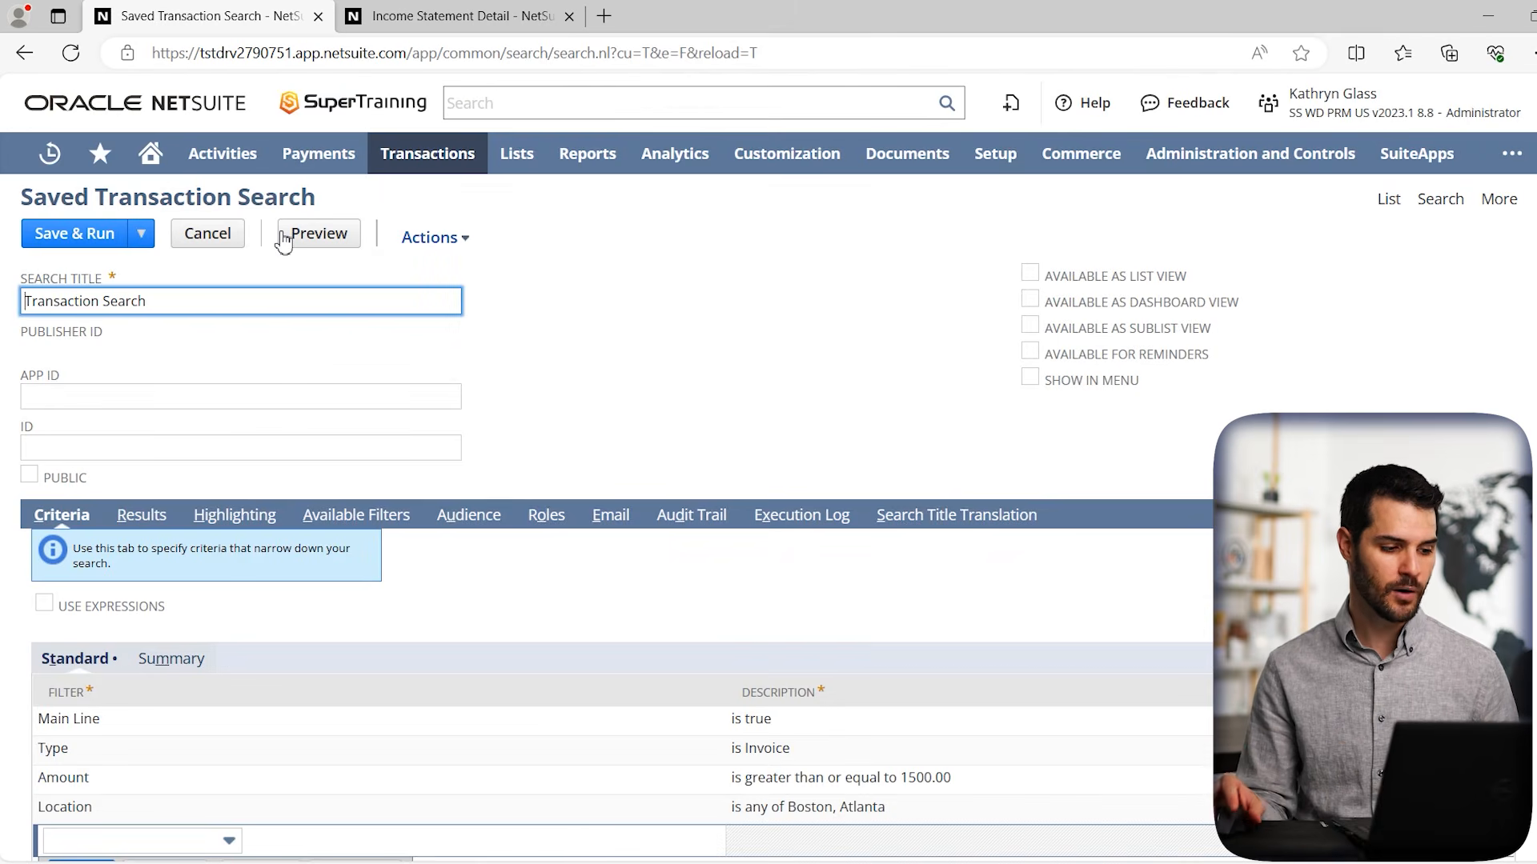
click(157, 301)
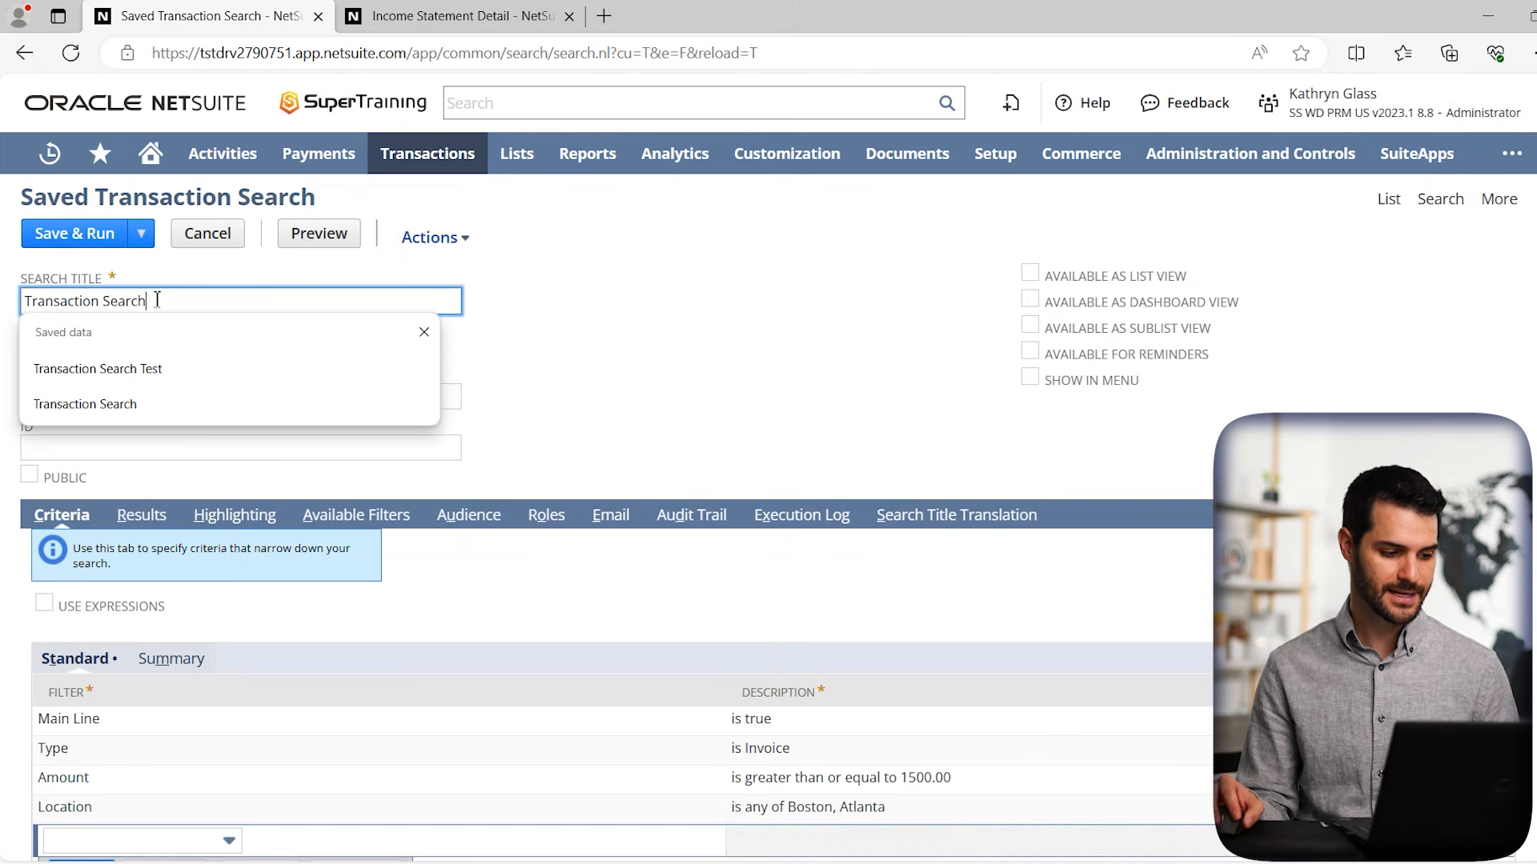
key(ctrl+a)
text(Test)
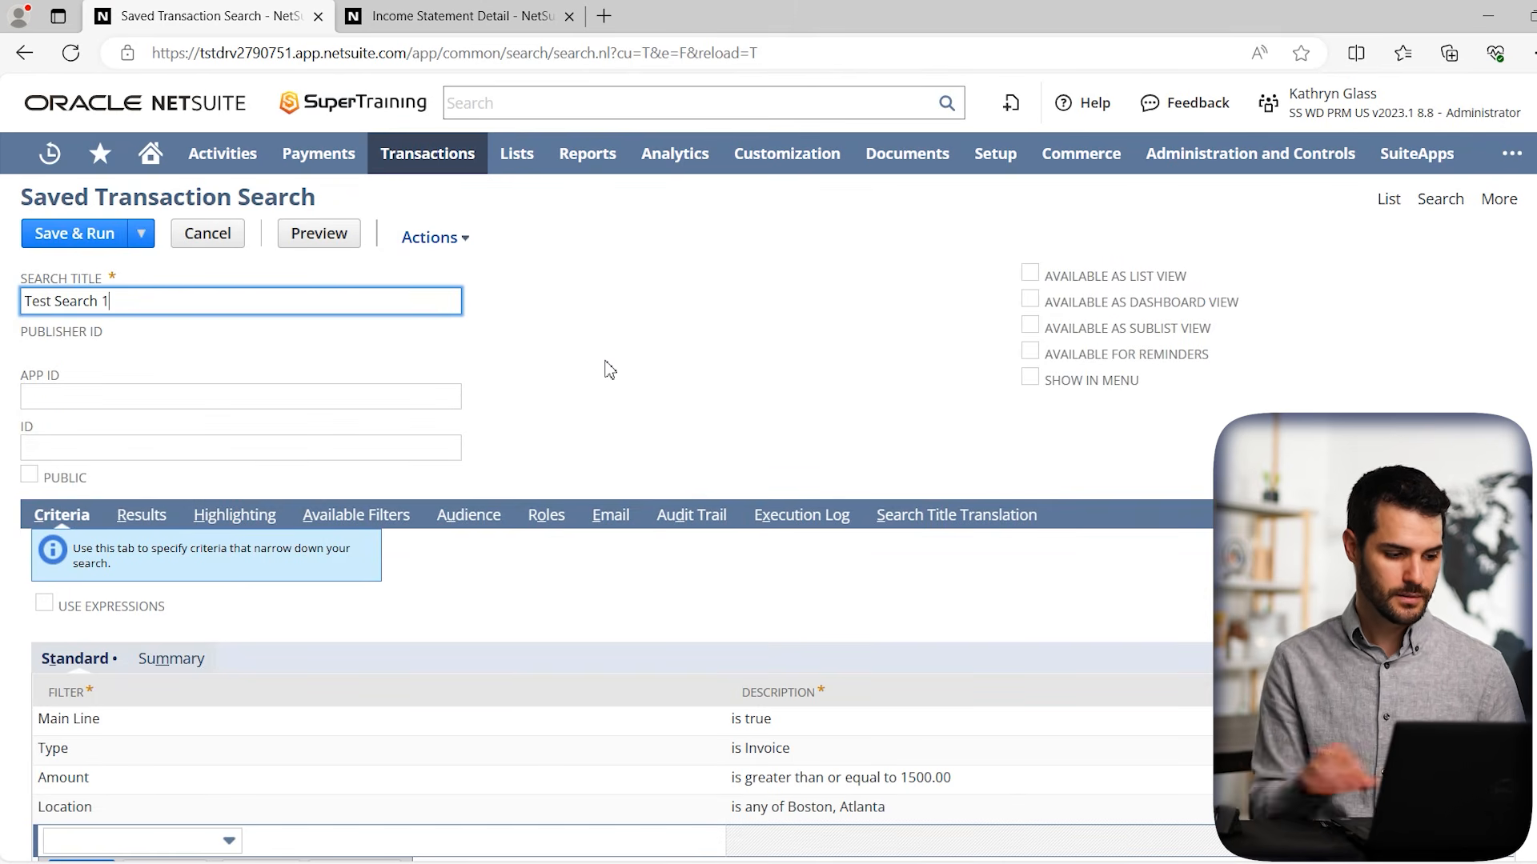
click(608, 370)
Examine the saved search's result settings, including sort order, output type, column list and column label options
scroll(558, 398, down, 1)
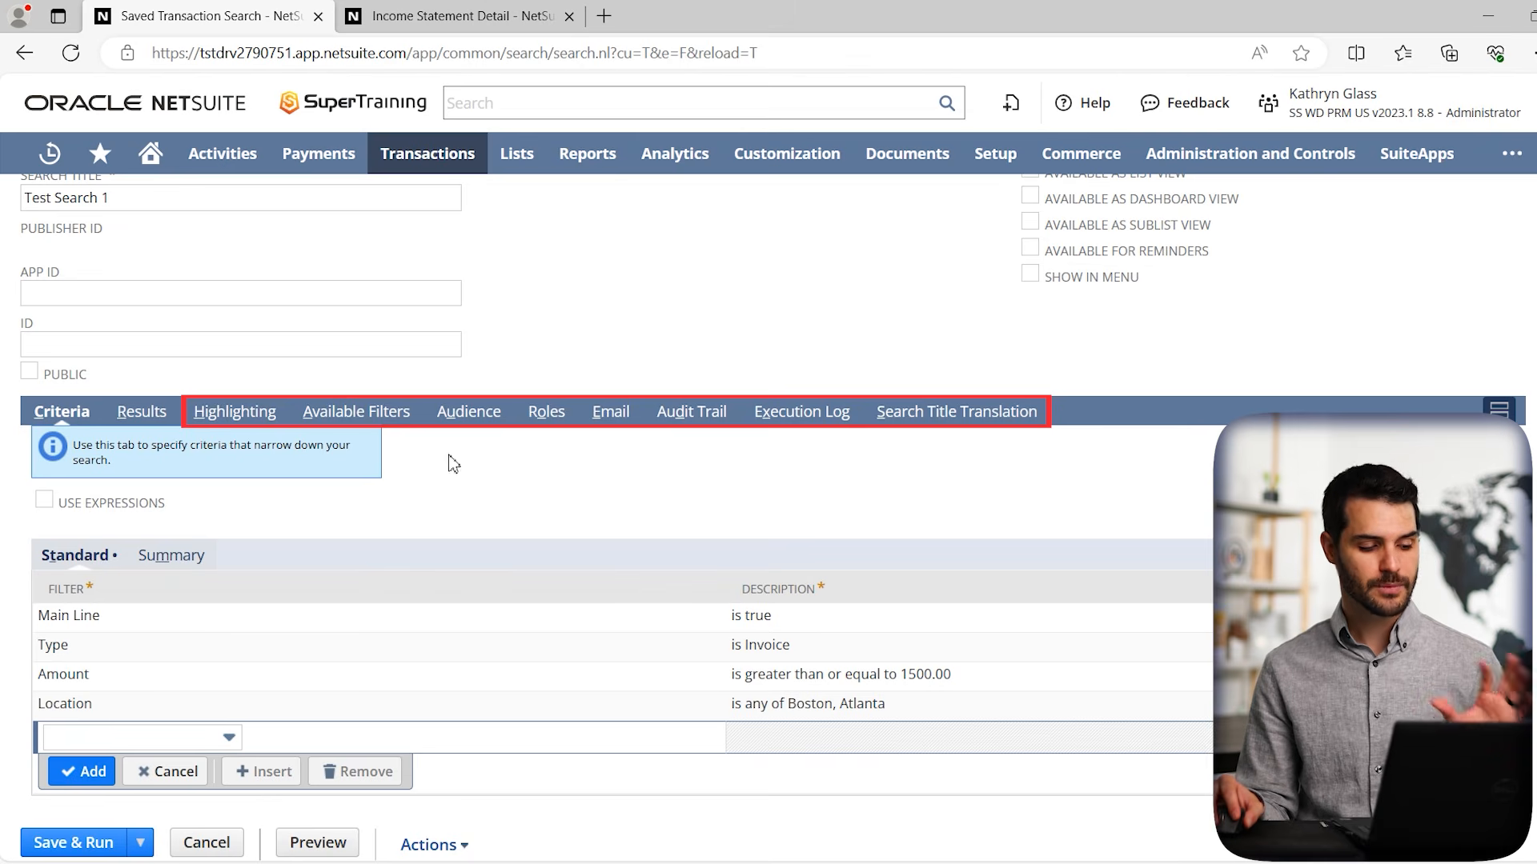
click(149, 413)
scroll(353, 512, up, 7)
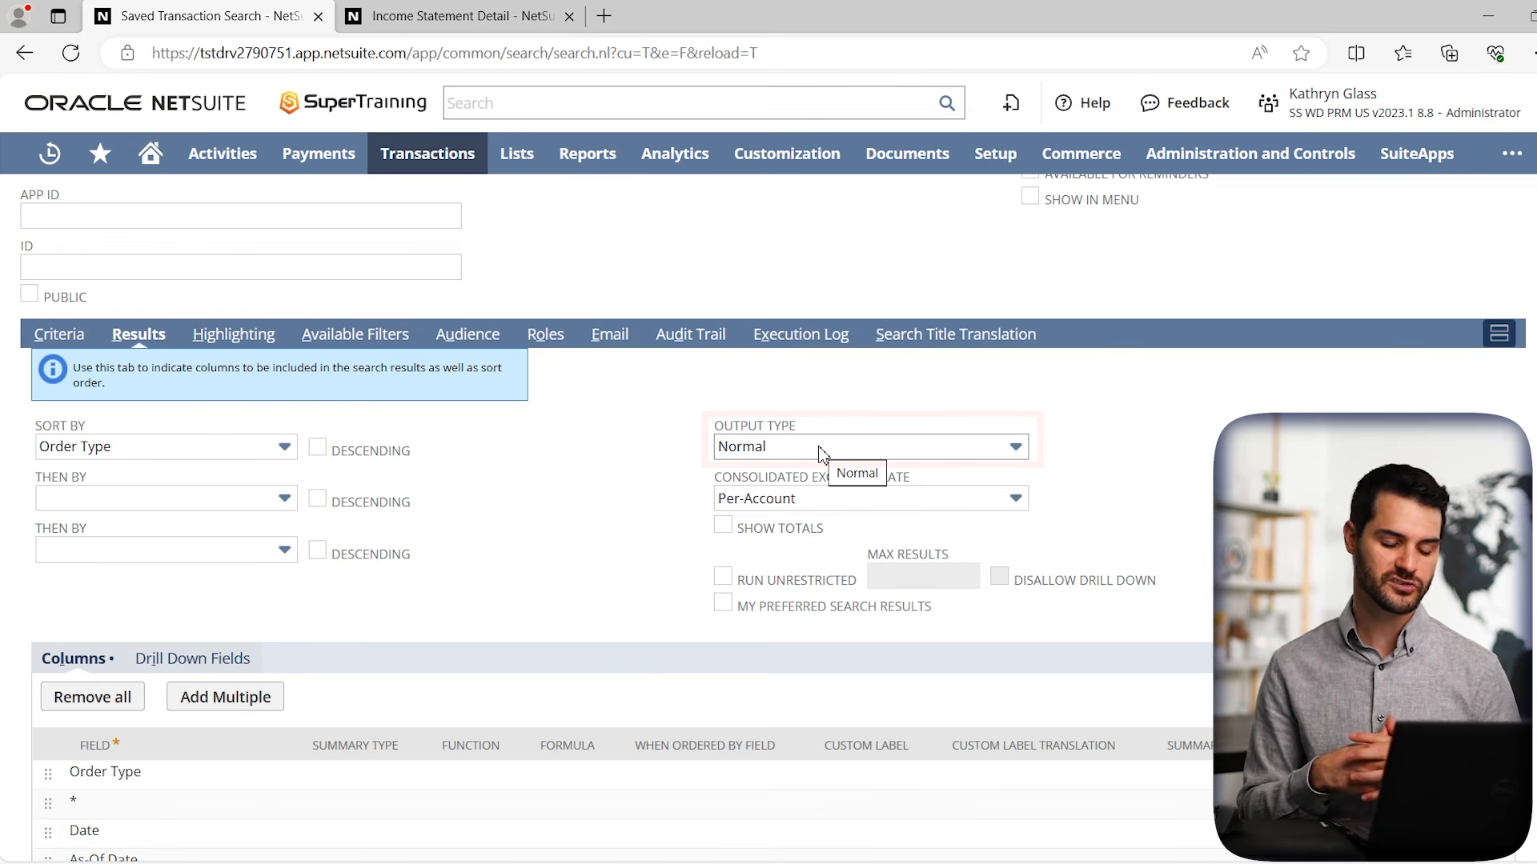
scroll(542, 535, down, 4)
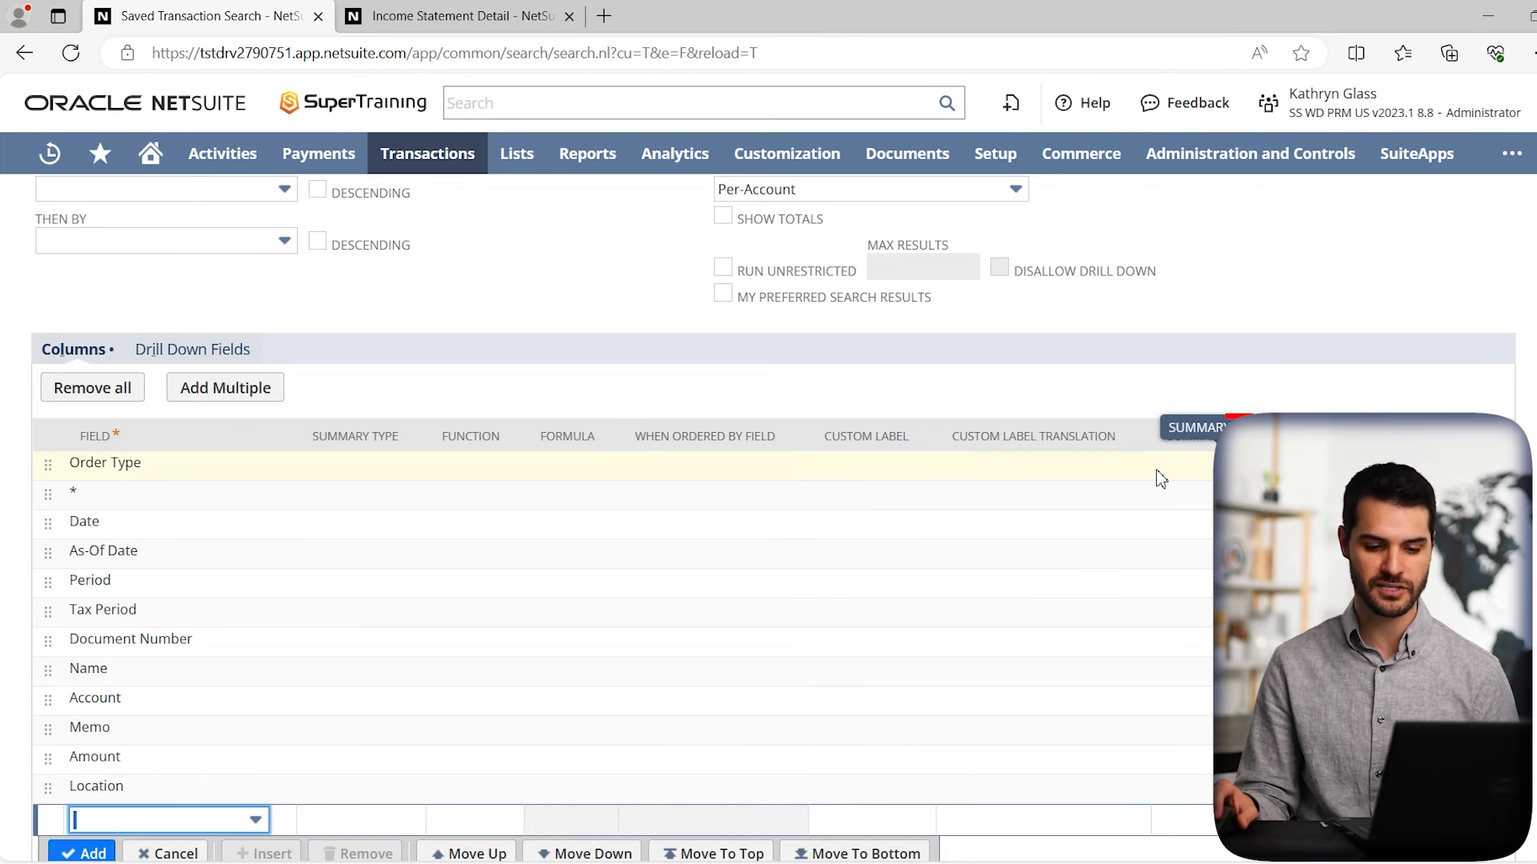
scroll(522, 607, up, 3)
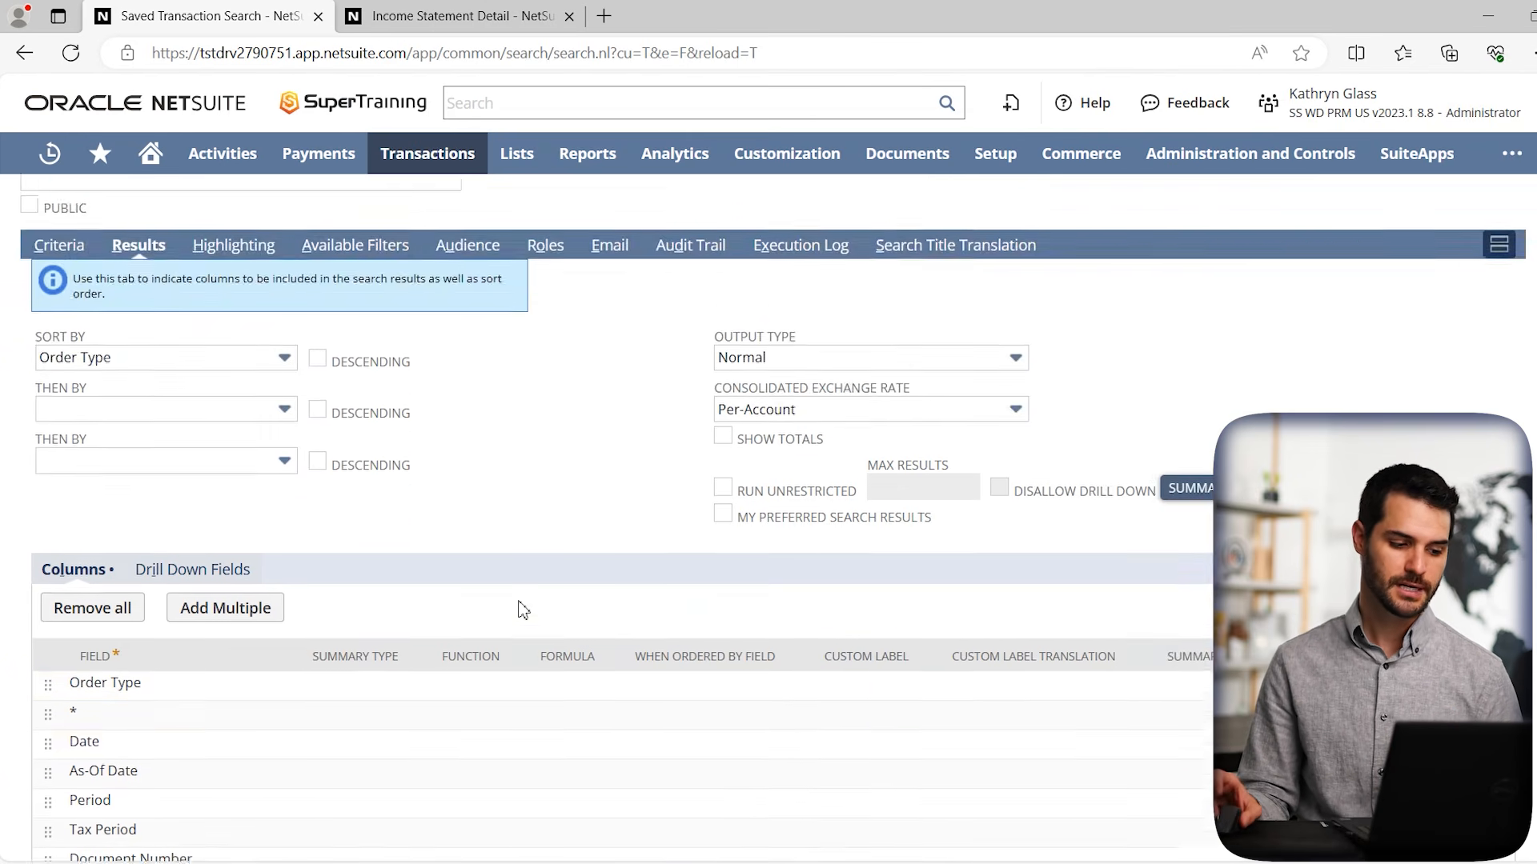
scroll(522, 607, up, 3)
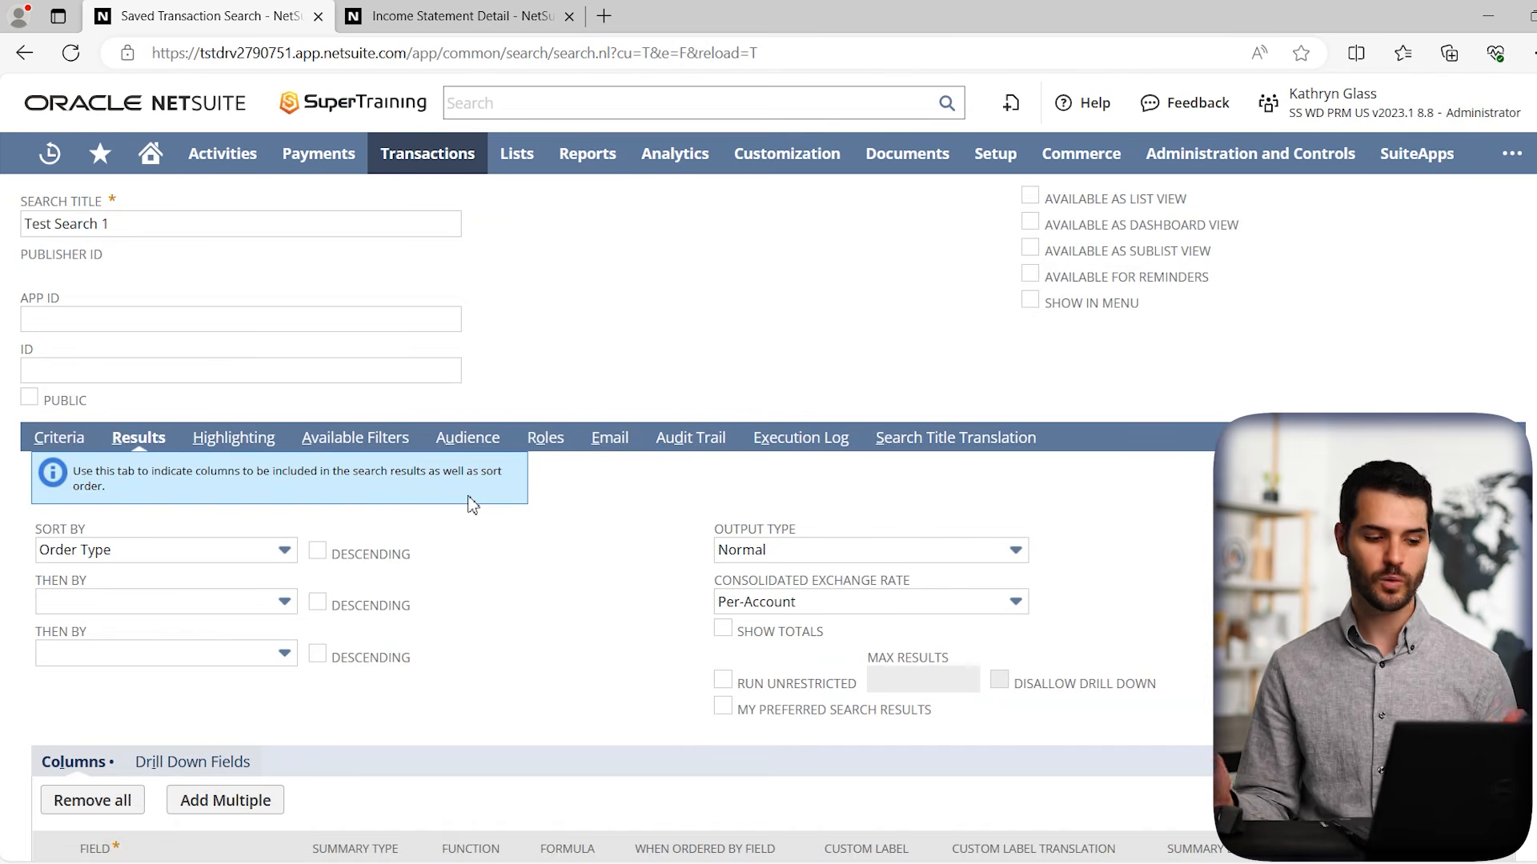
Examine the saved search's highlighting, audience and role settings, trying out all roles as the audience and clearing that selection again
click(261, 447)
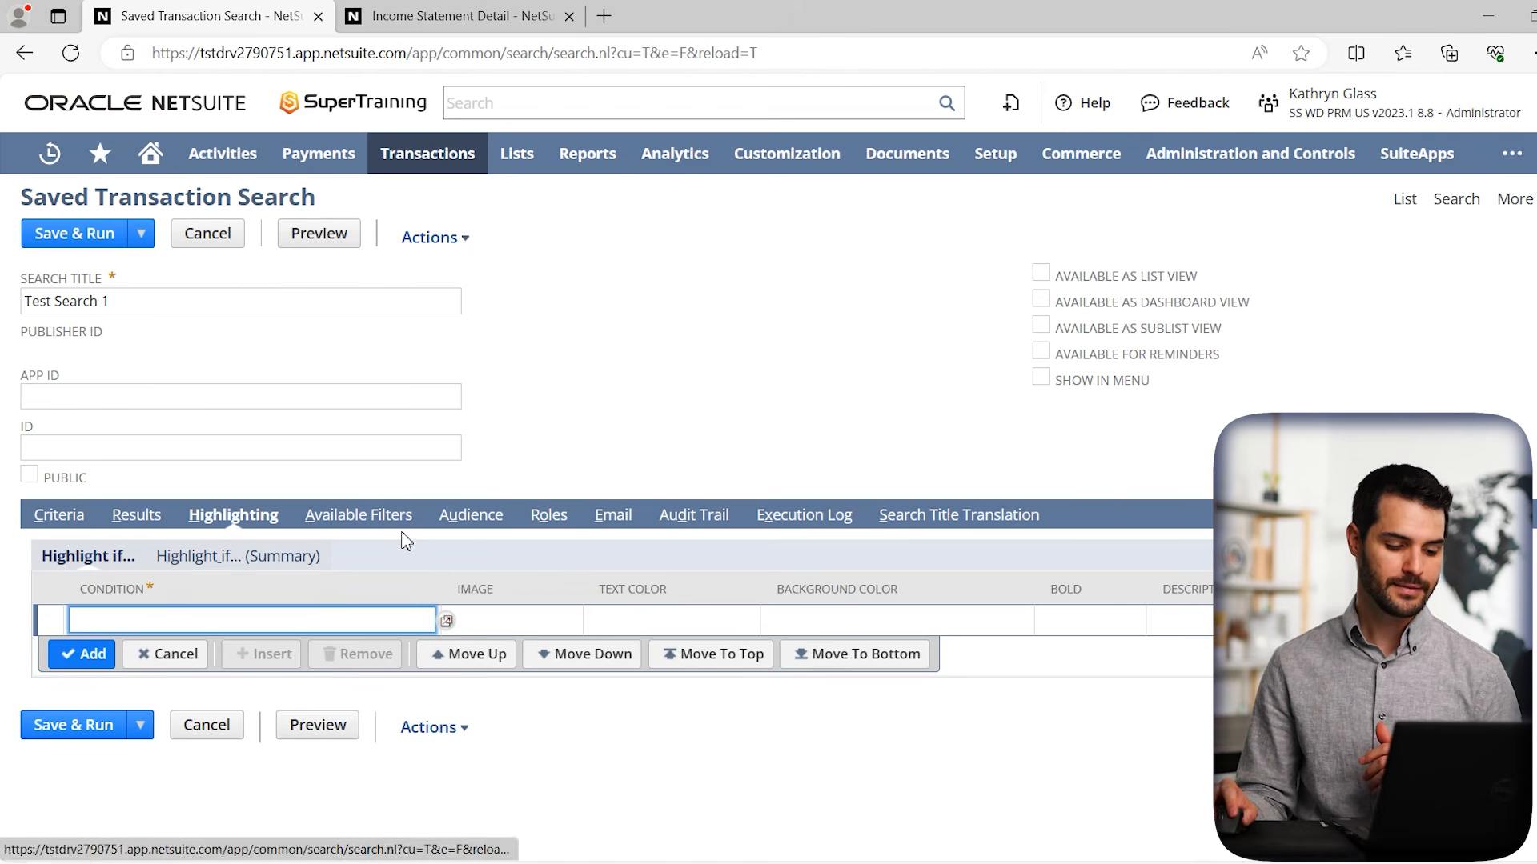
click(483, 519)
click(542, 522)
click(480, 518)
scroll(389, 550, down, 1)
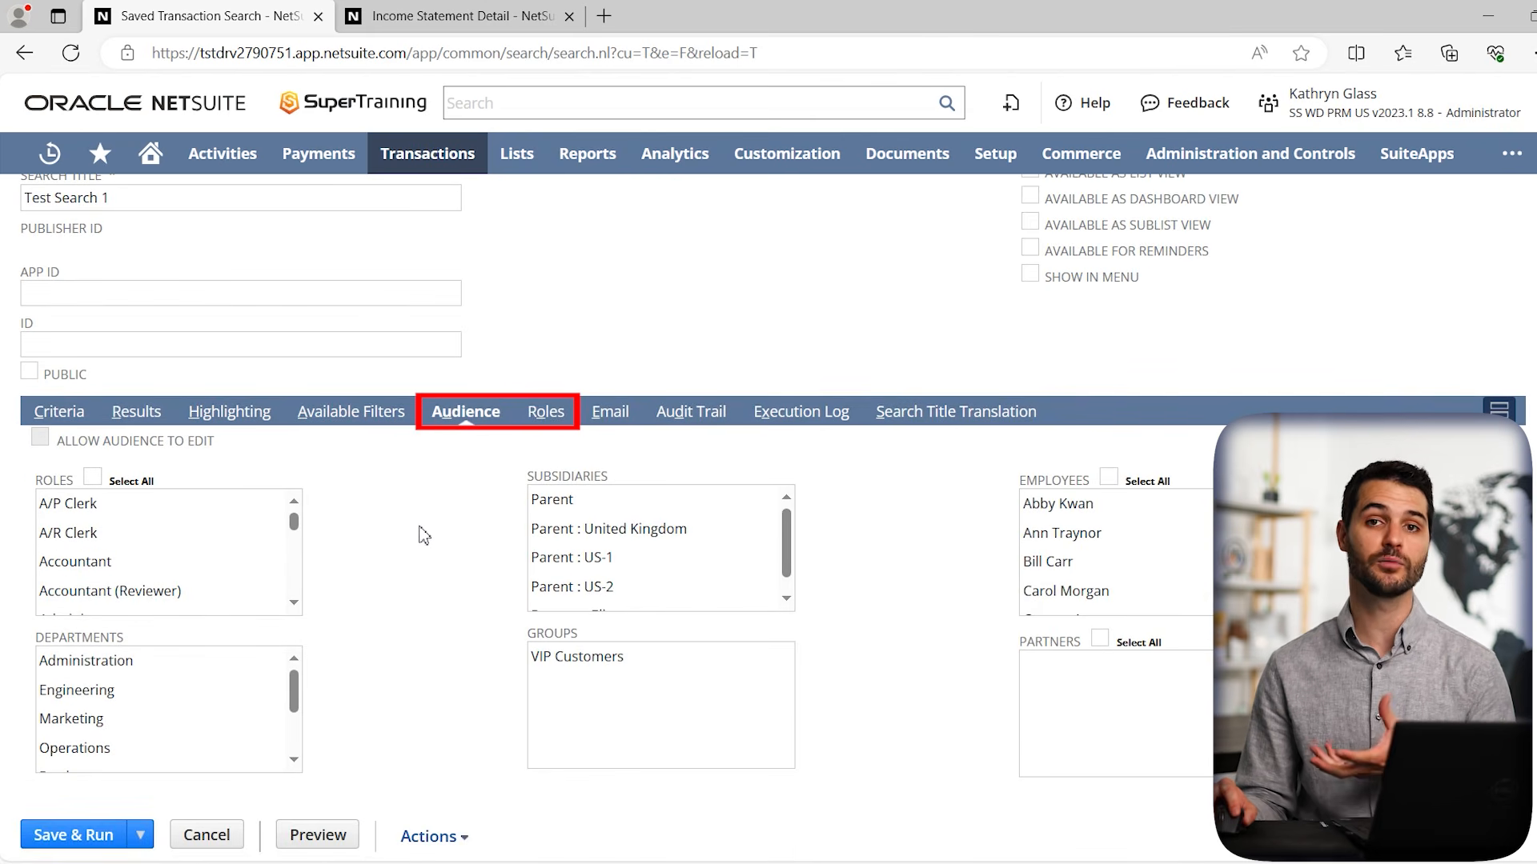
click(92, 478)
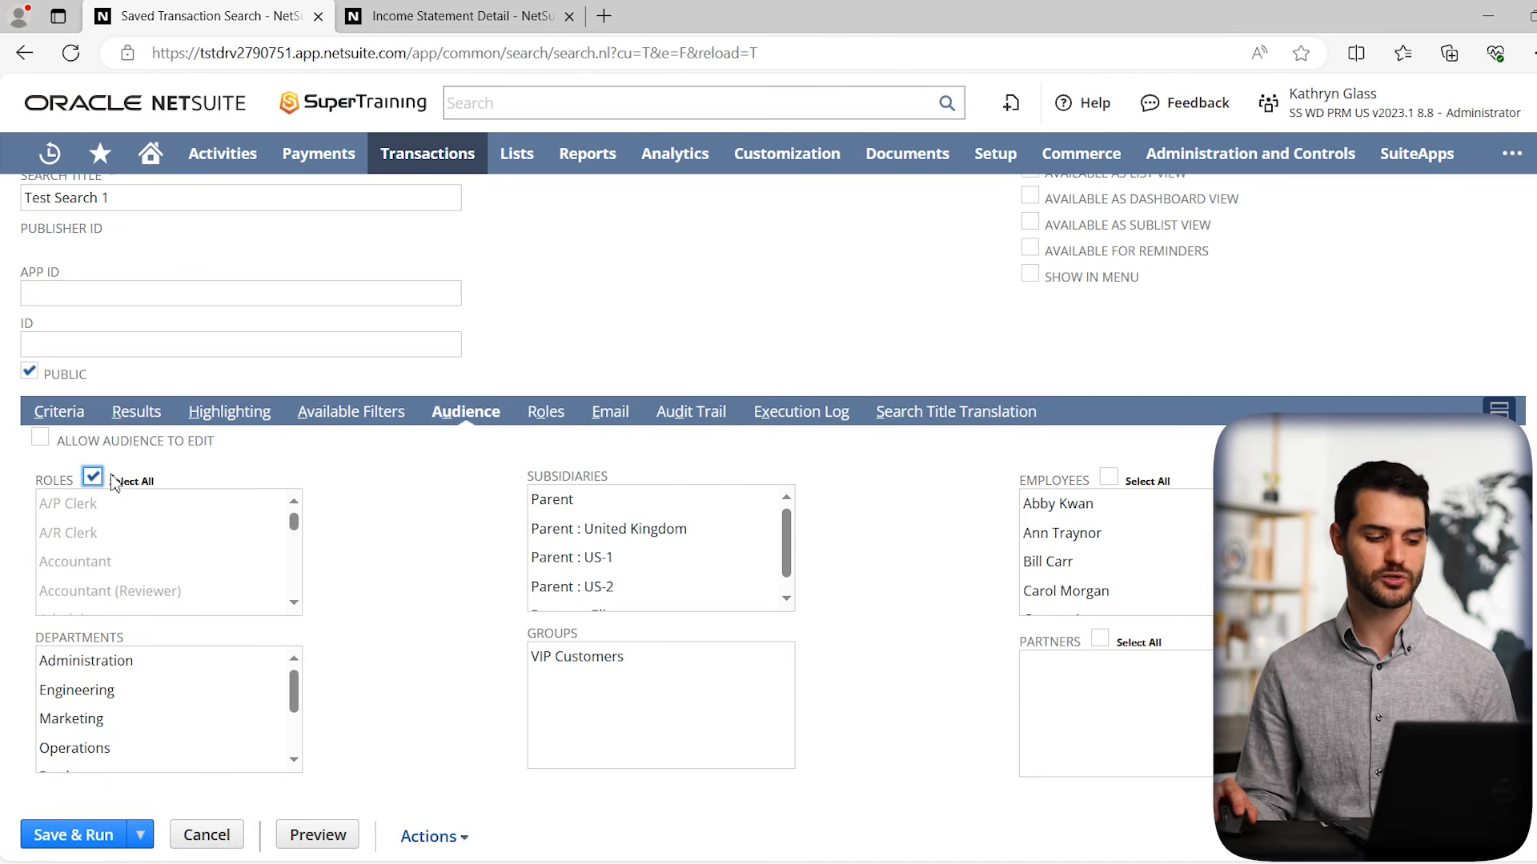
click(93, 478)
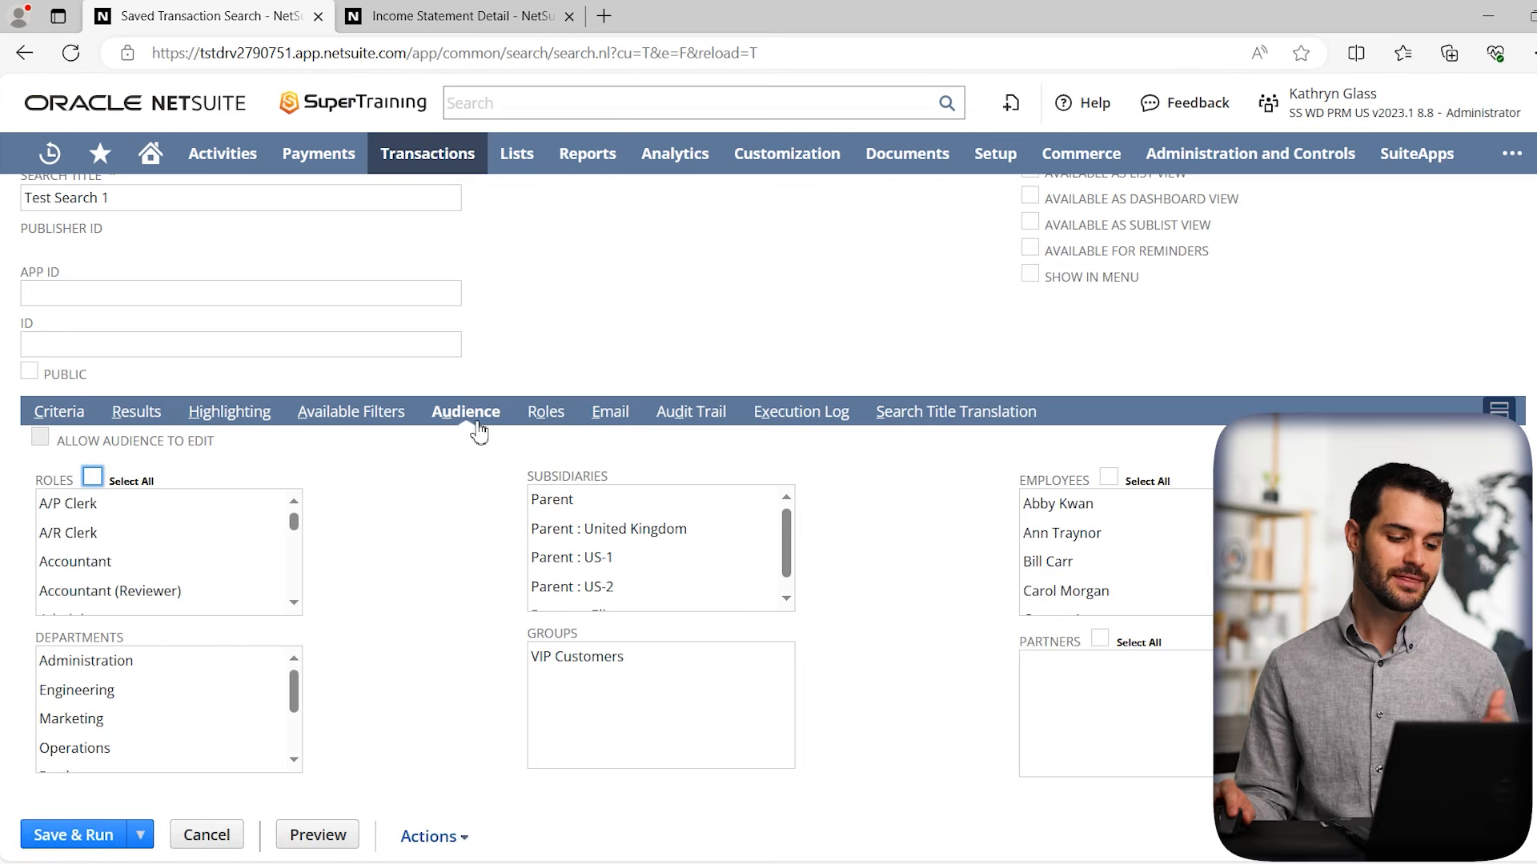
click(548, 421)
scroll(504, 504, down, 1)
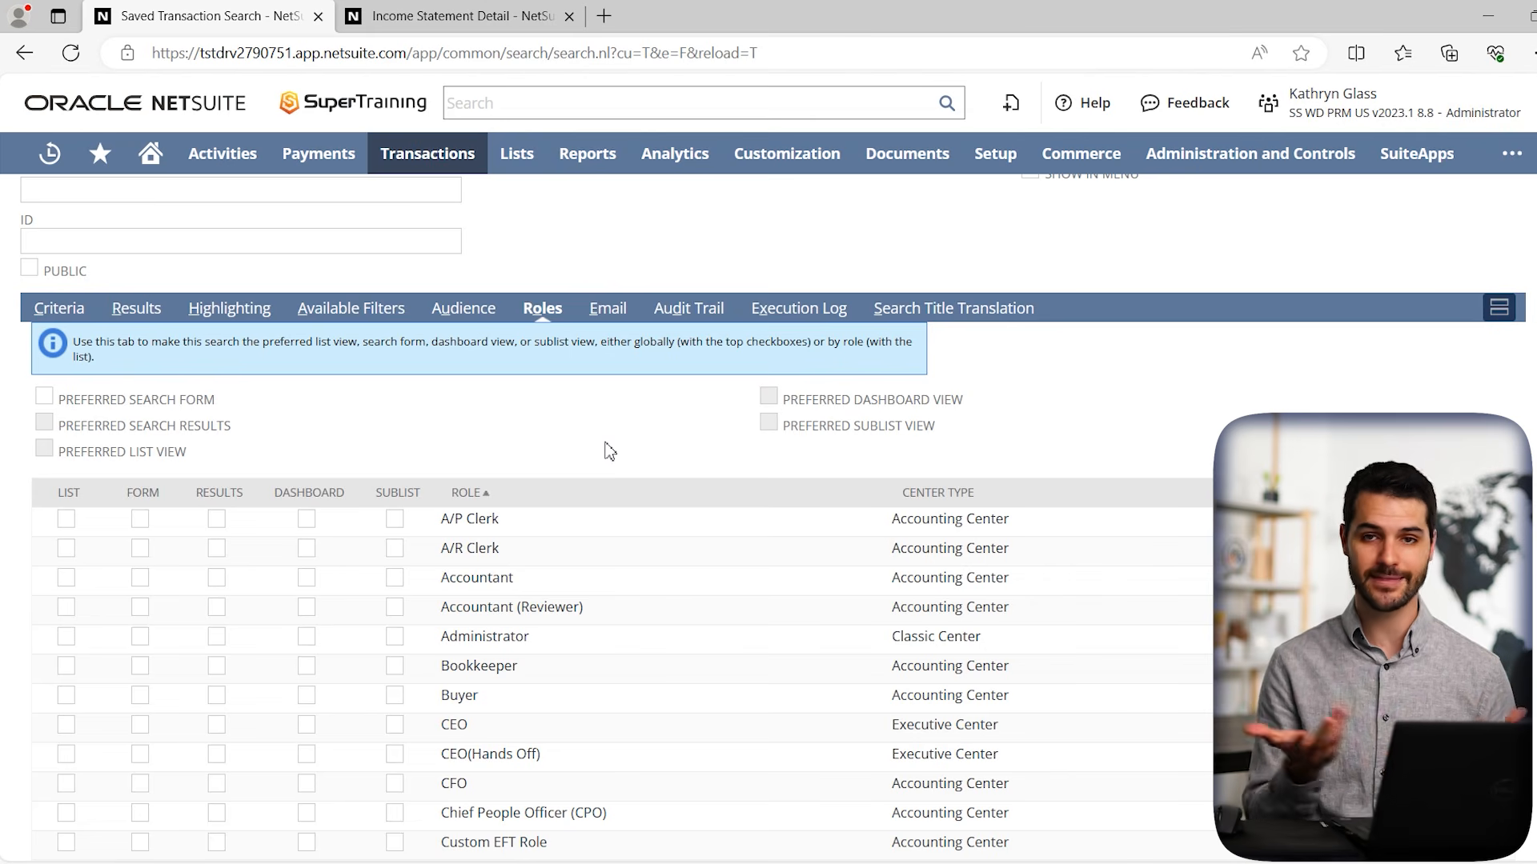
Turn on sending the saved search's emails according to schedule
click(616, 317)
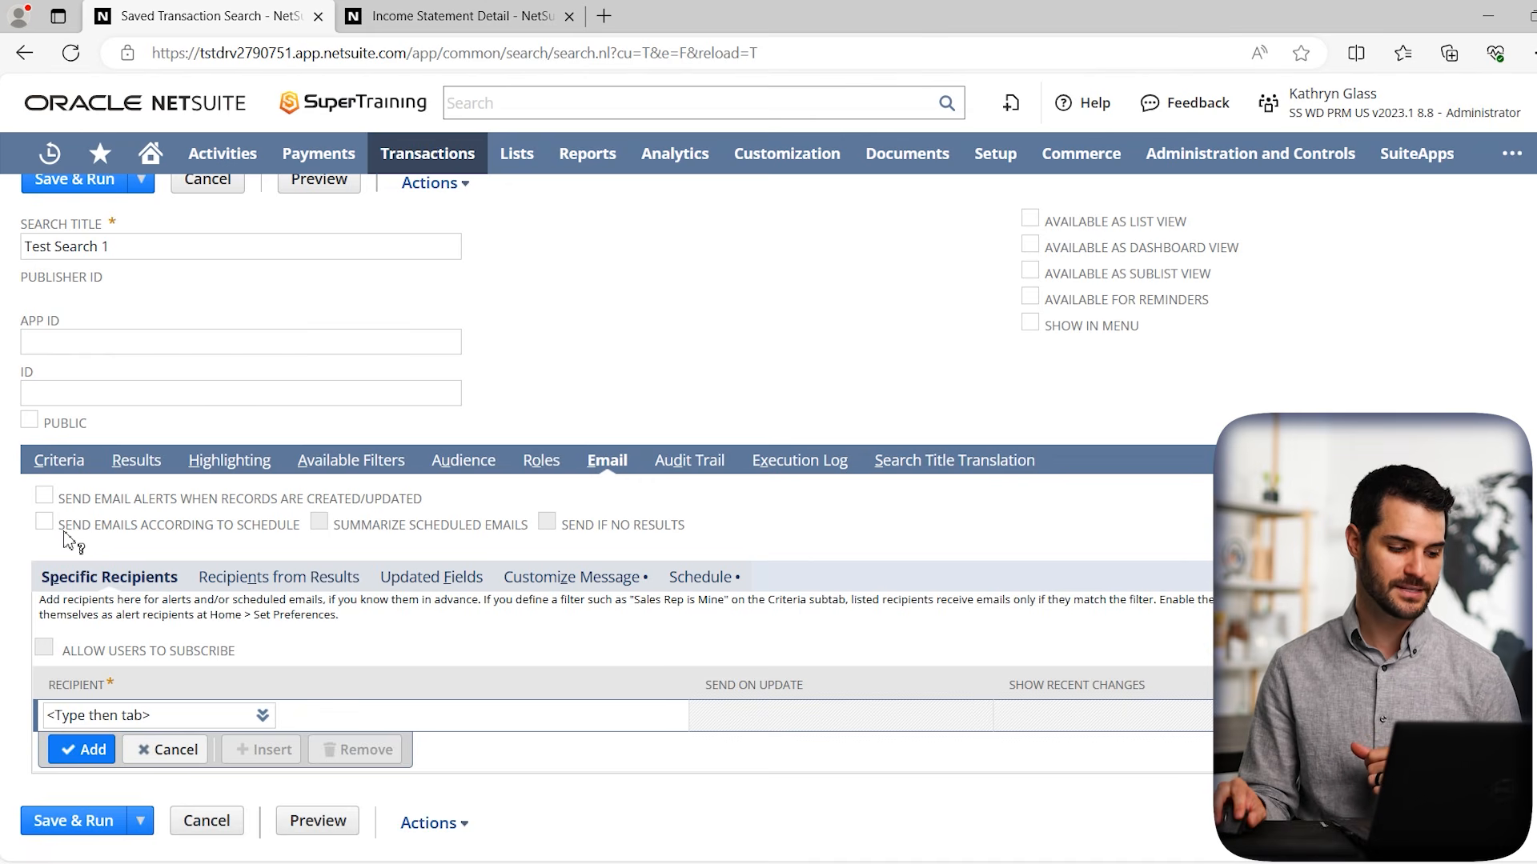
click(44, 496)
click(44, 522)
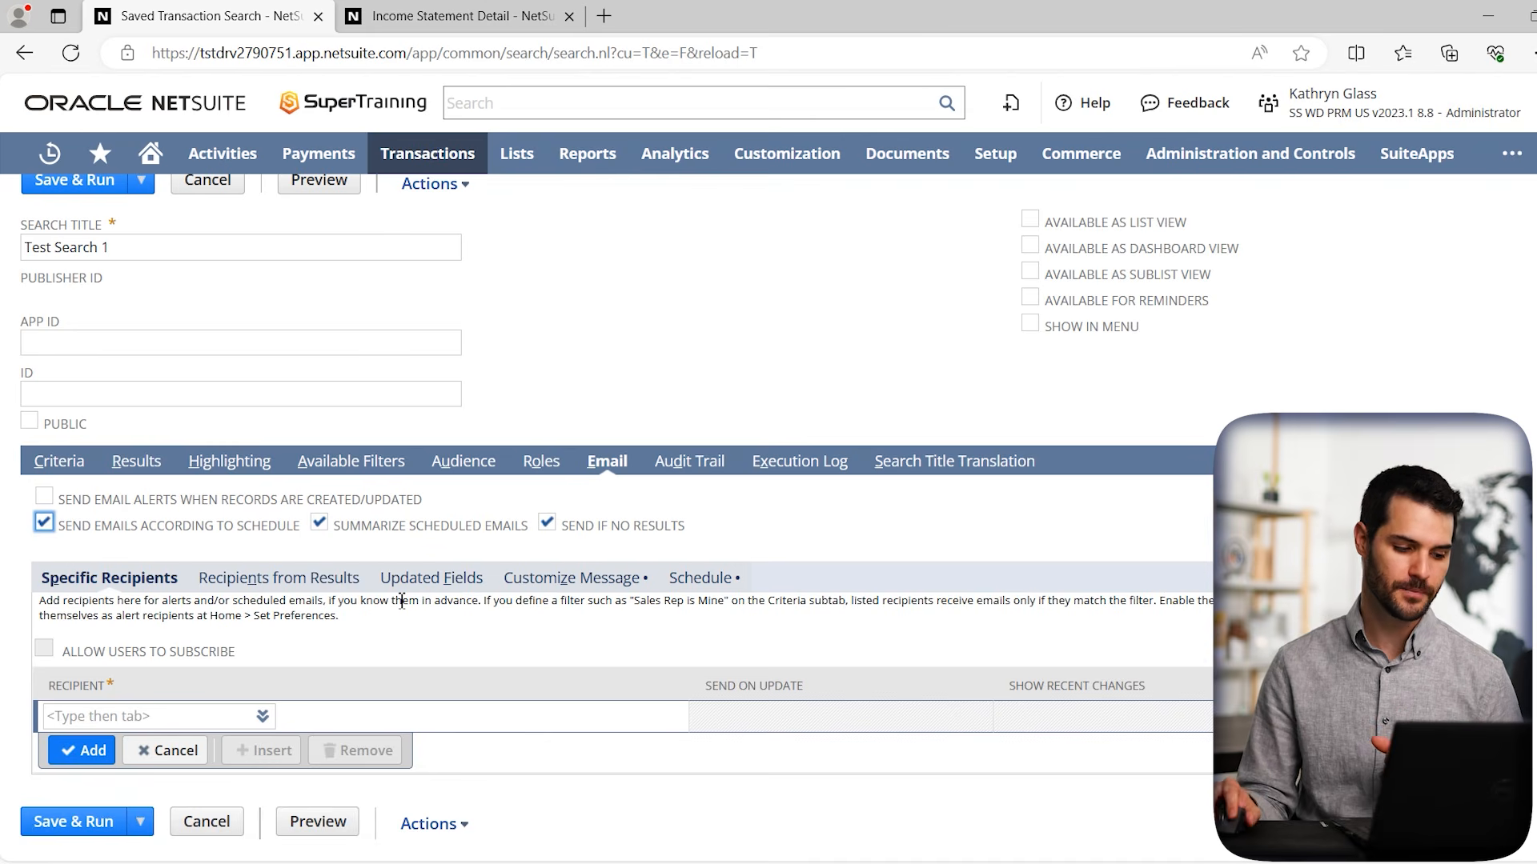
Check the saved search's standard criteria, then save and run it
click(63, 464)
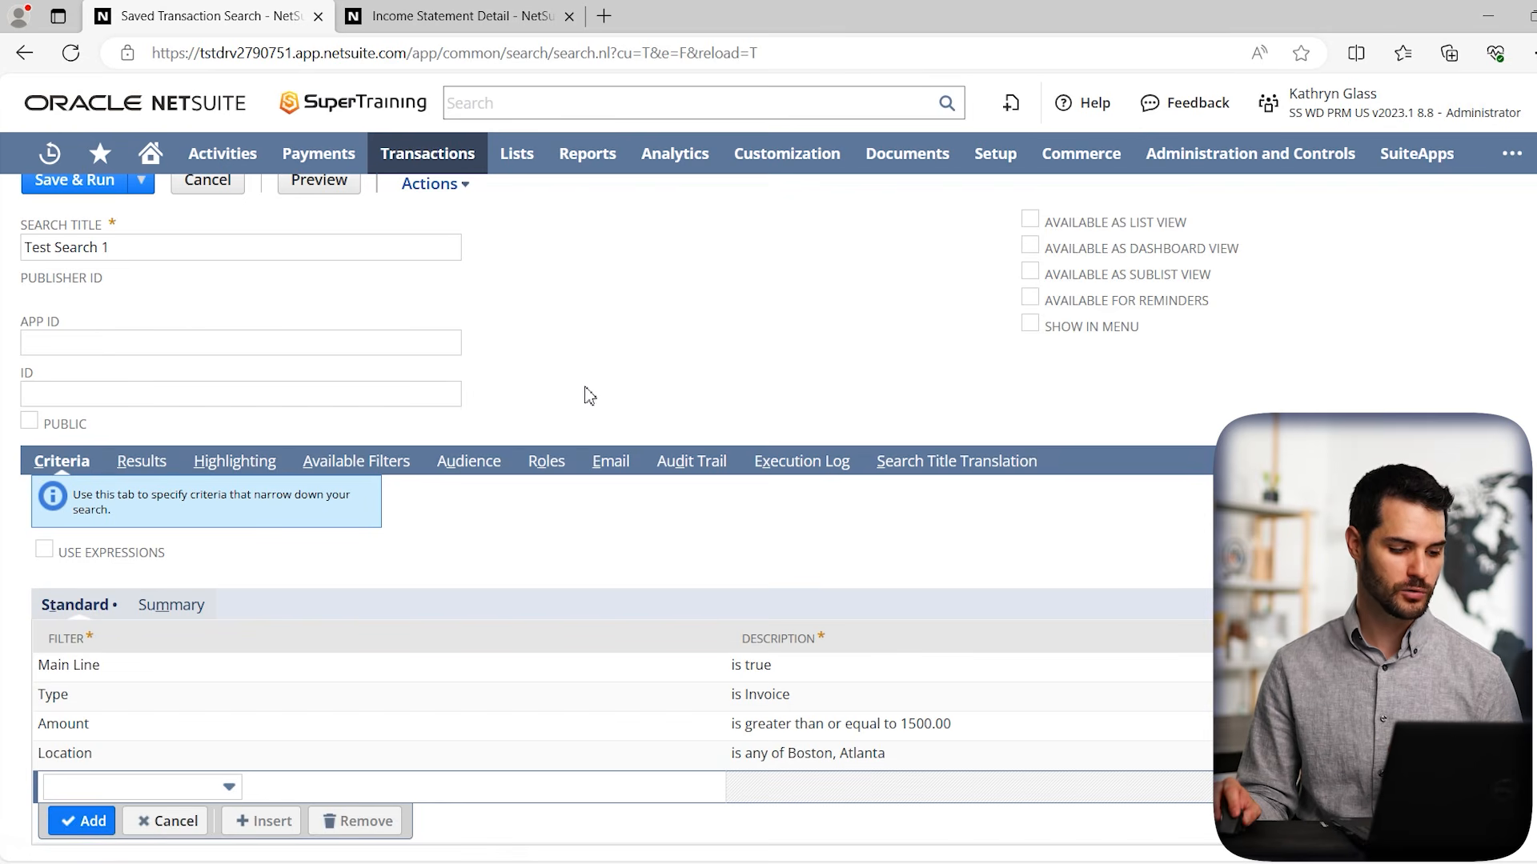
scroll(497, 488, down, 1)
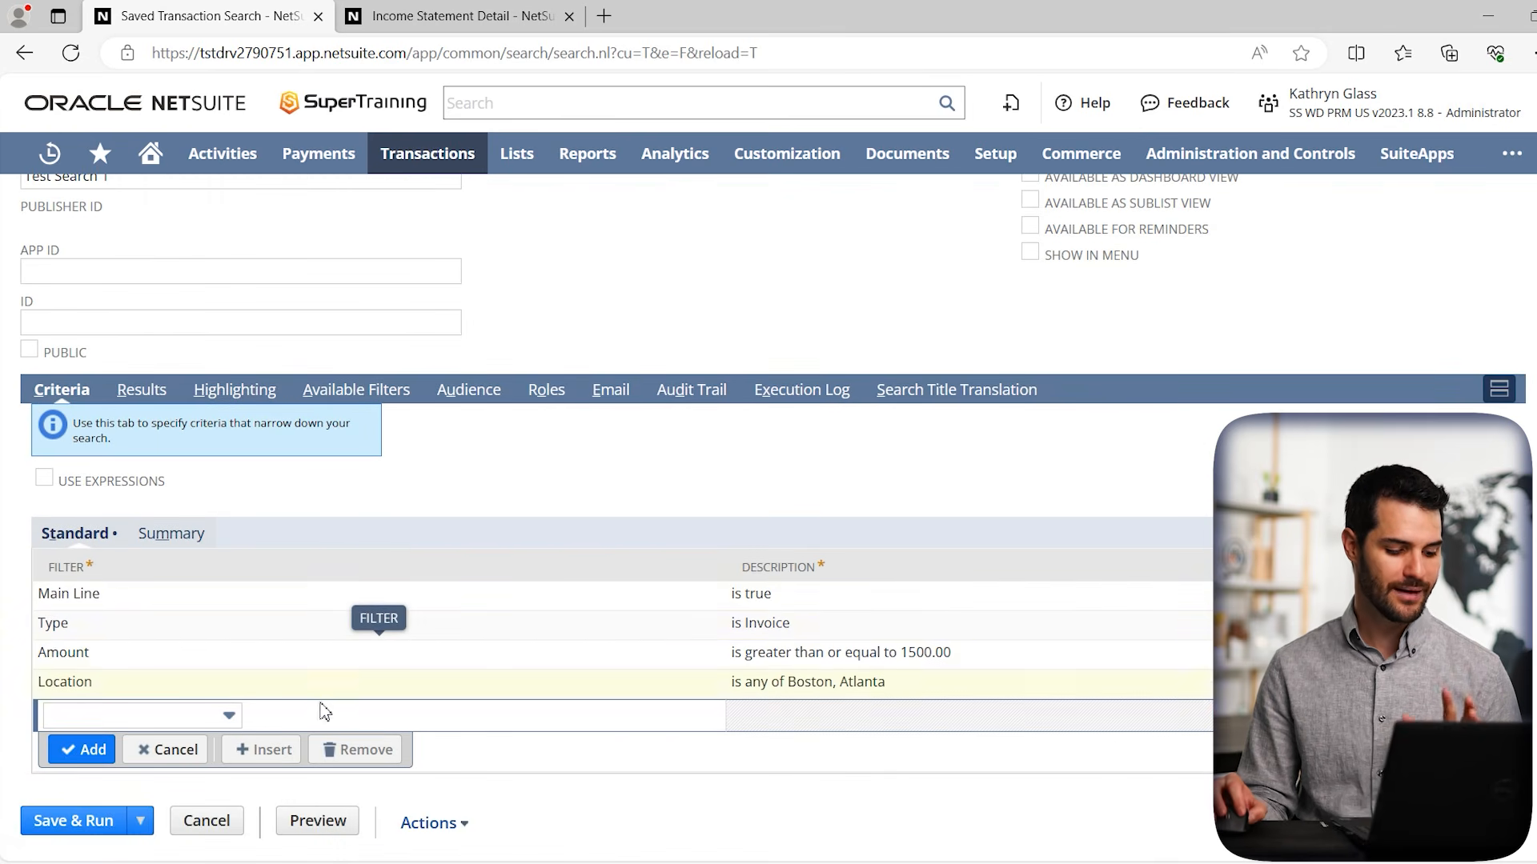
click(98, 825)
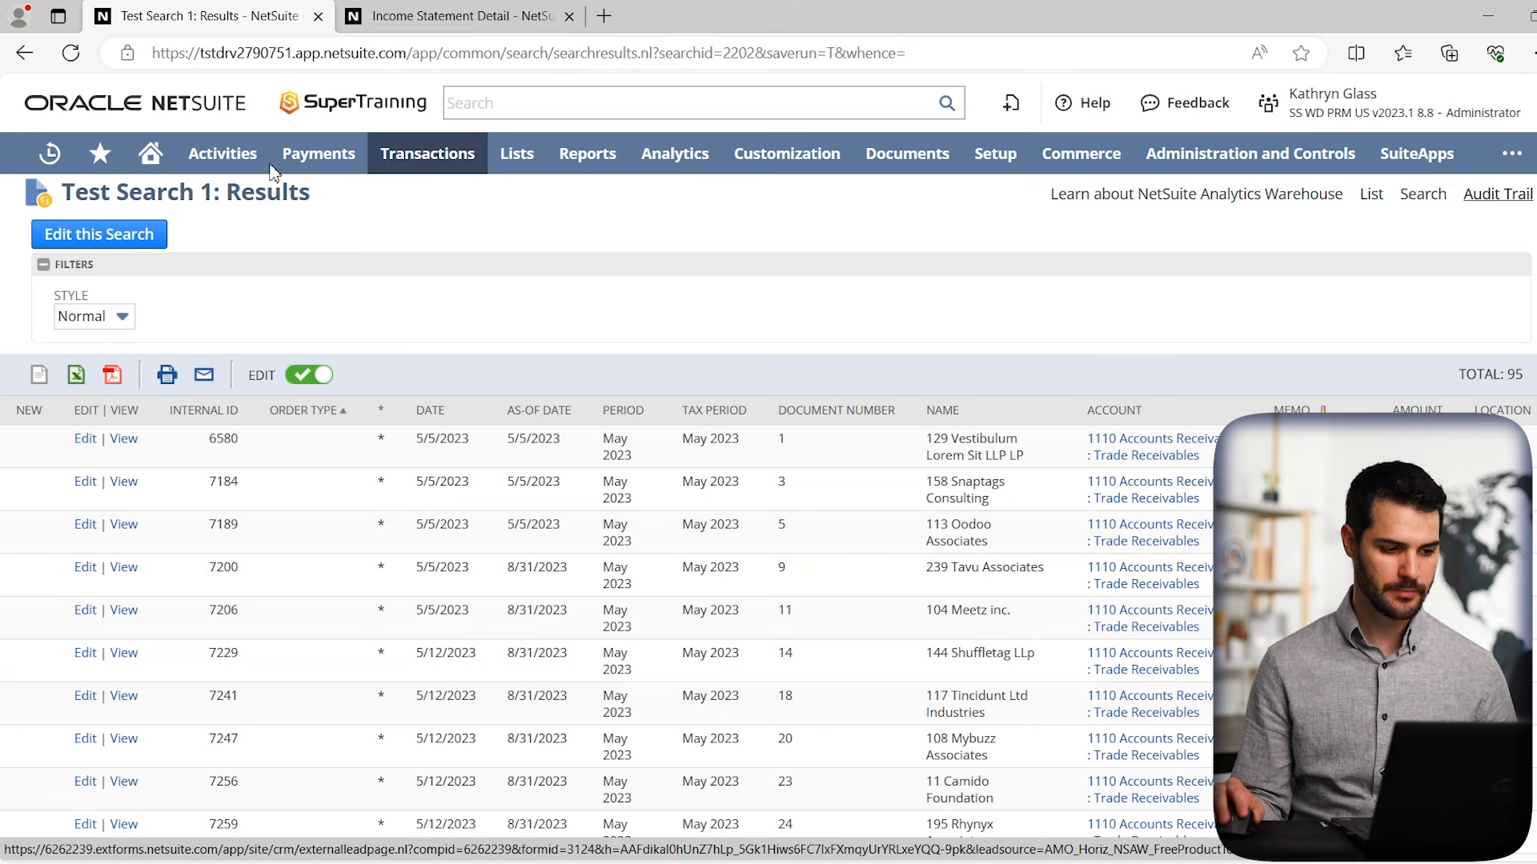
Add a Custom Search portlet to the home dashboard and close the dashboard personalization
click(150, 166)
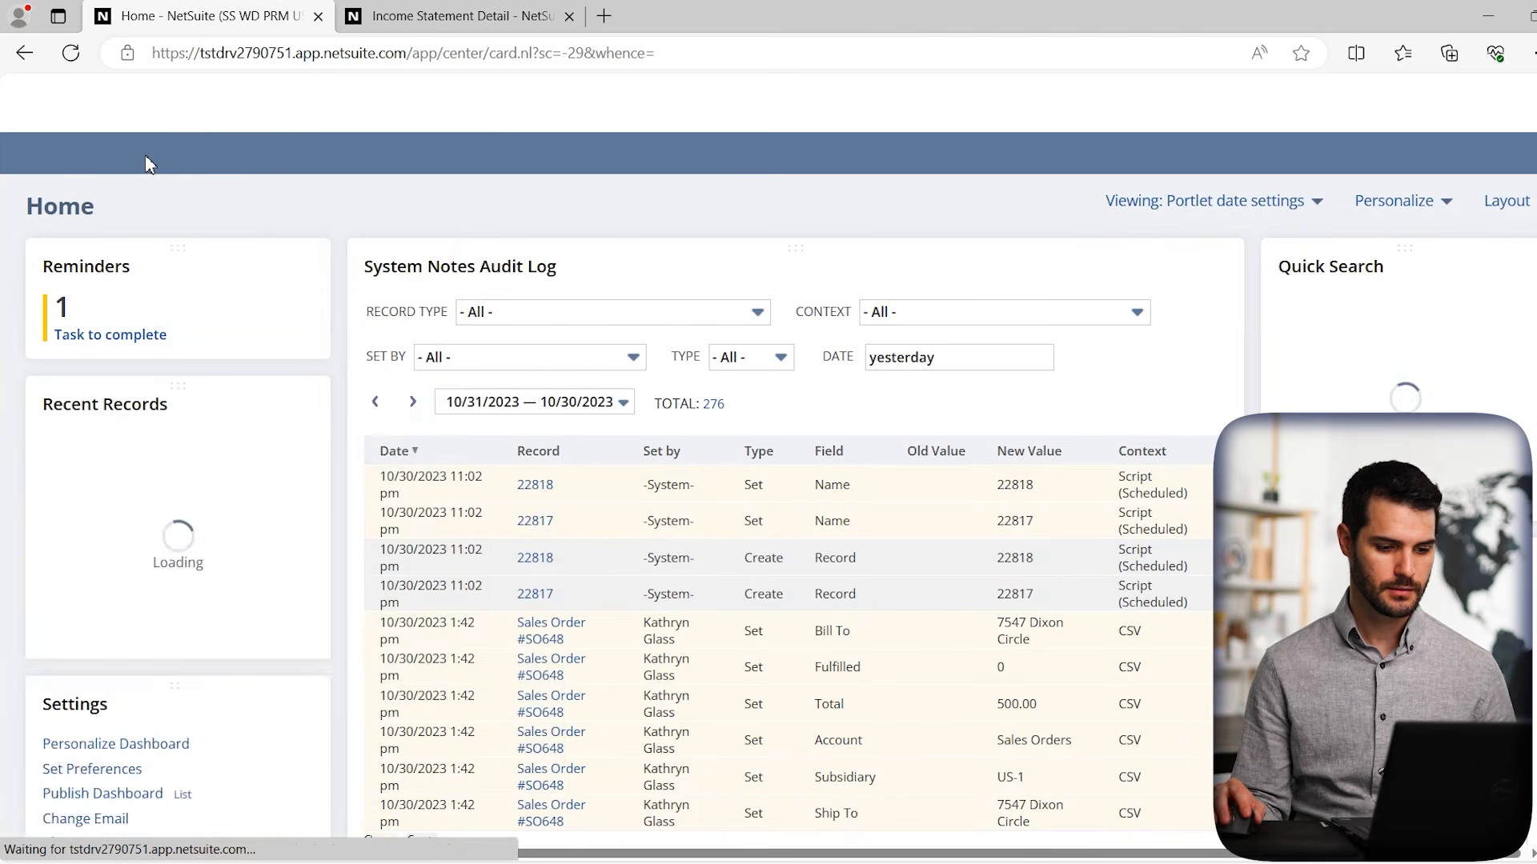
click(1439, 204)
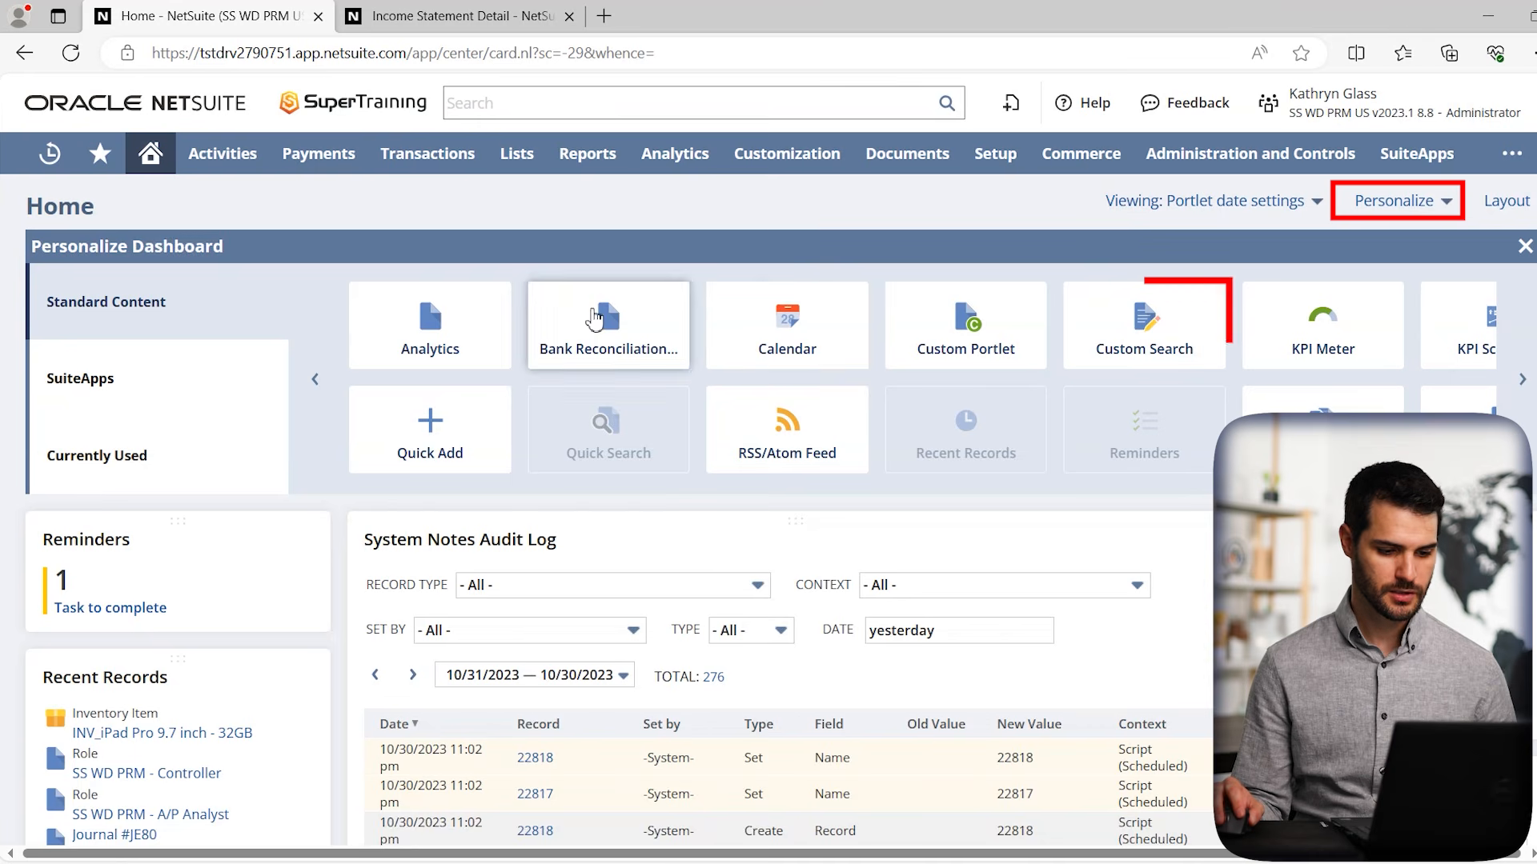
click(1145, 324)
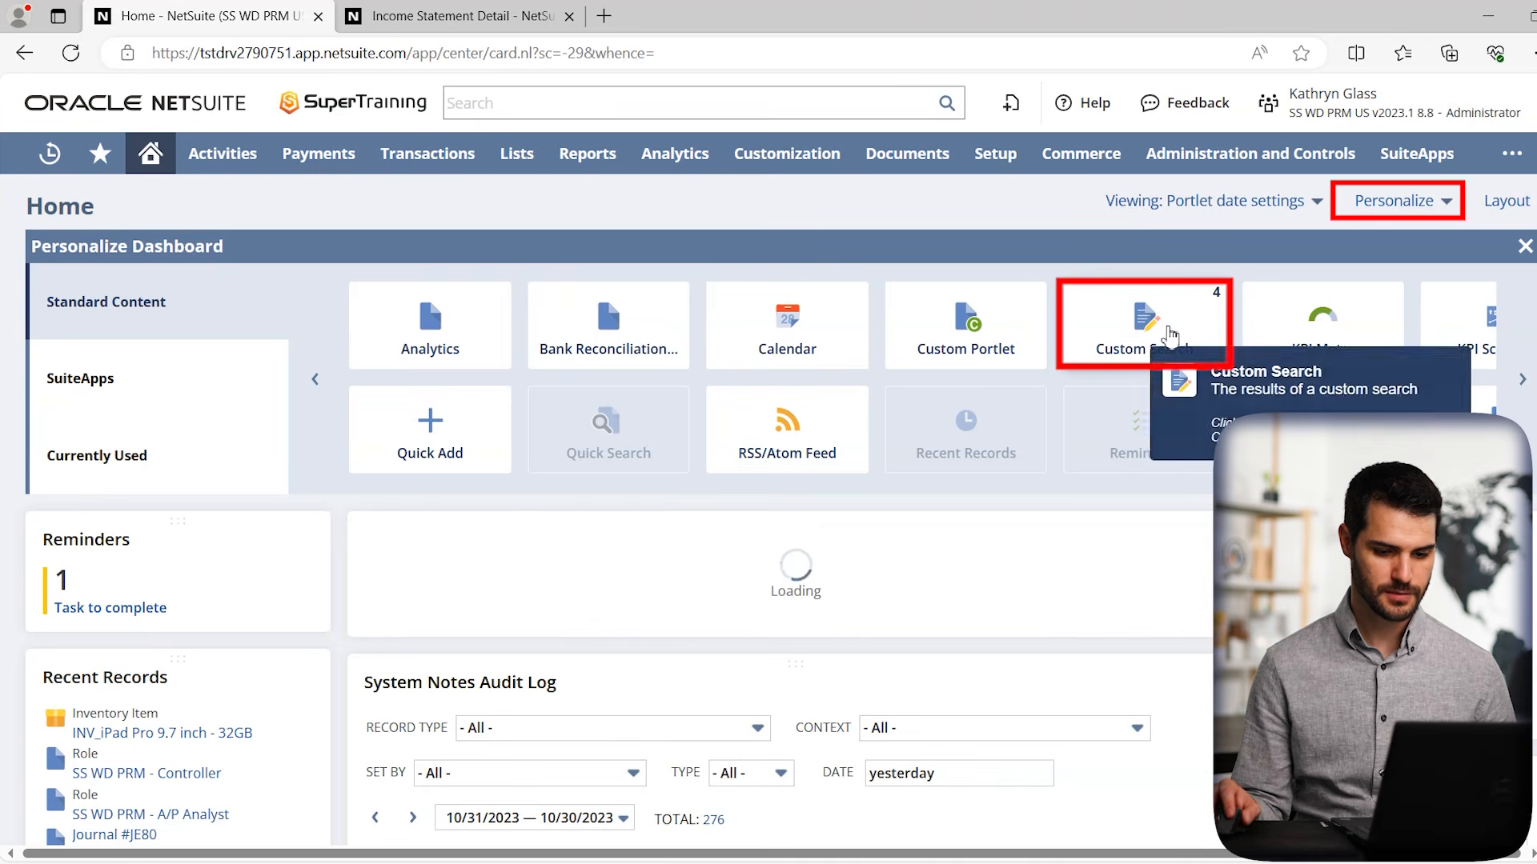
click(1524, 246)
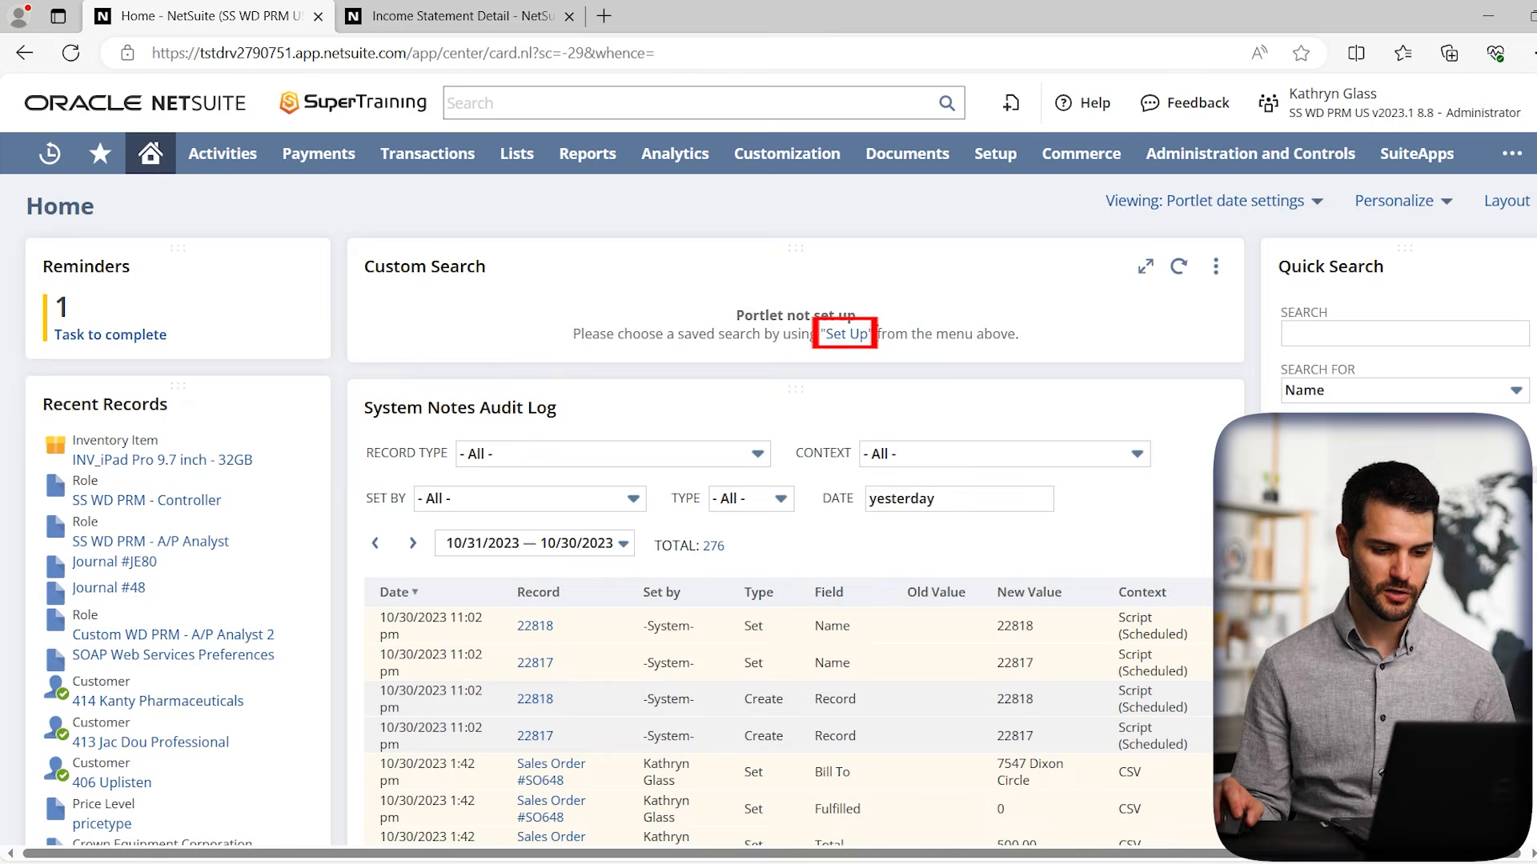
Set up the Custom Search portlet to show the saved search Test Search 1 and save the portlet settings
click(845, 335)
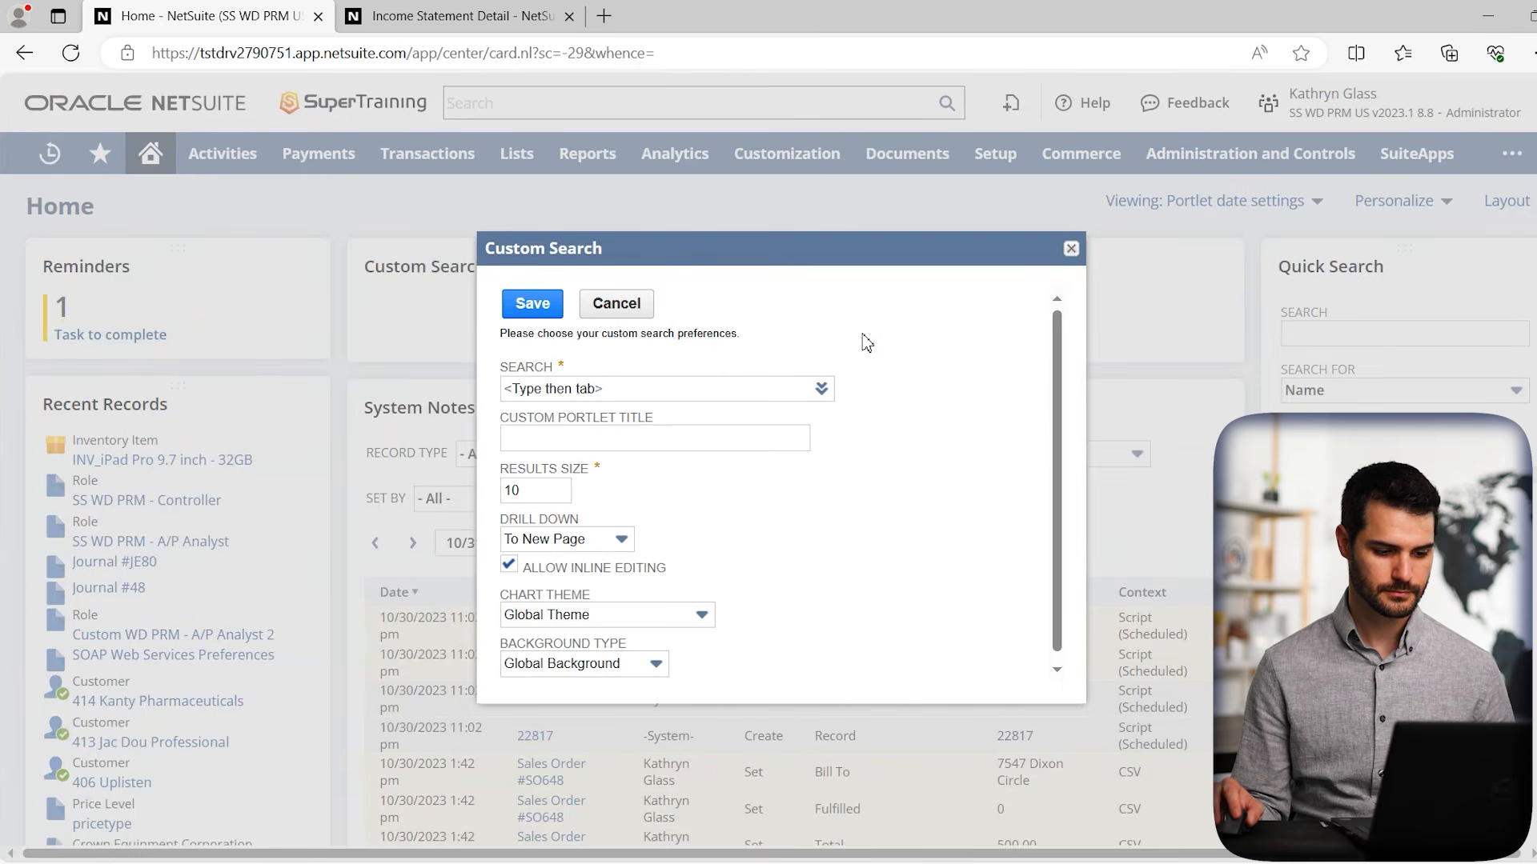
mouse_move(821, 389)
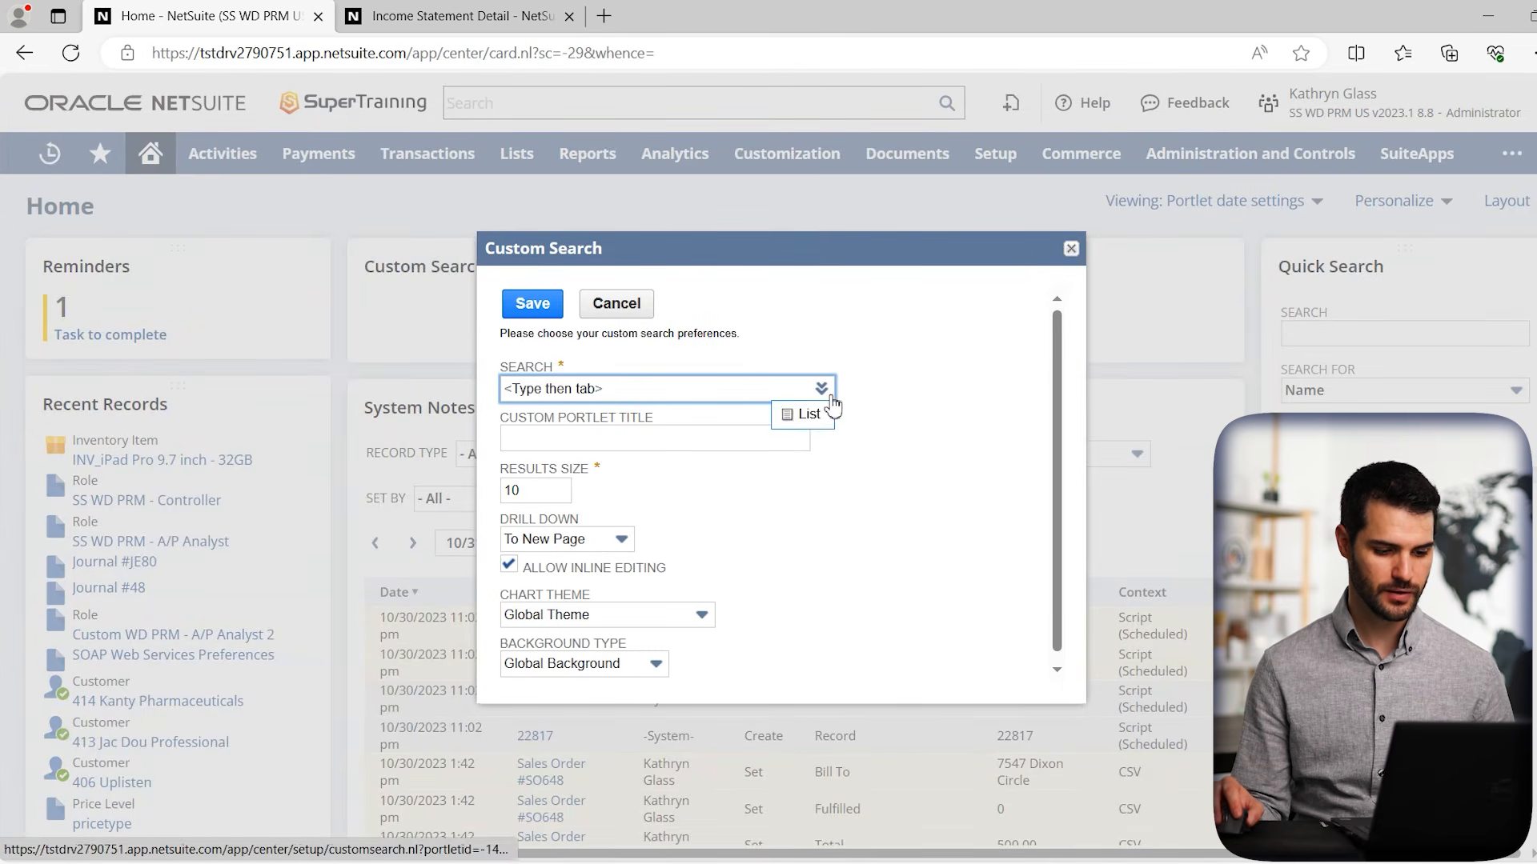
click(816, 417)
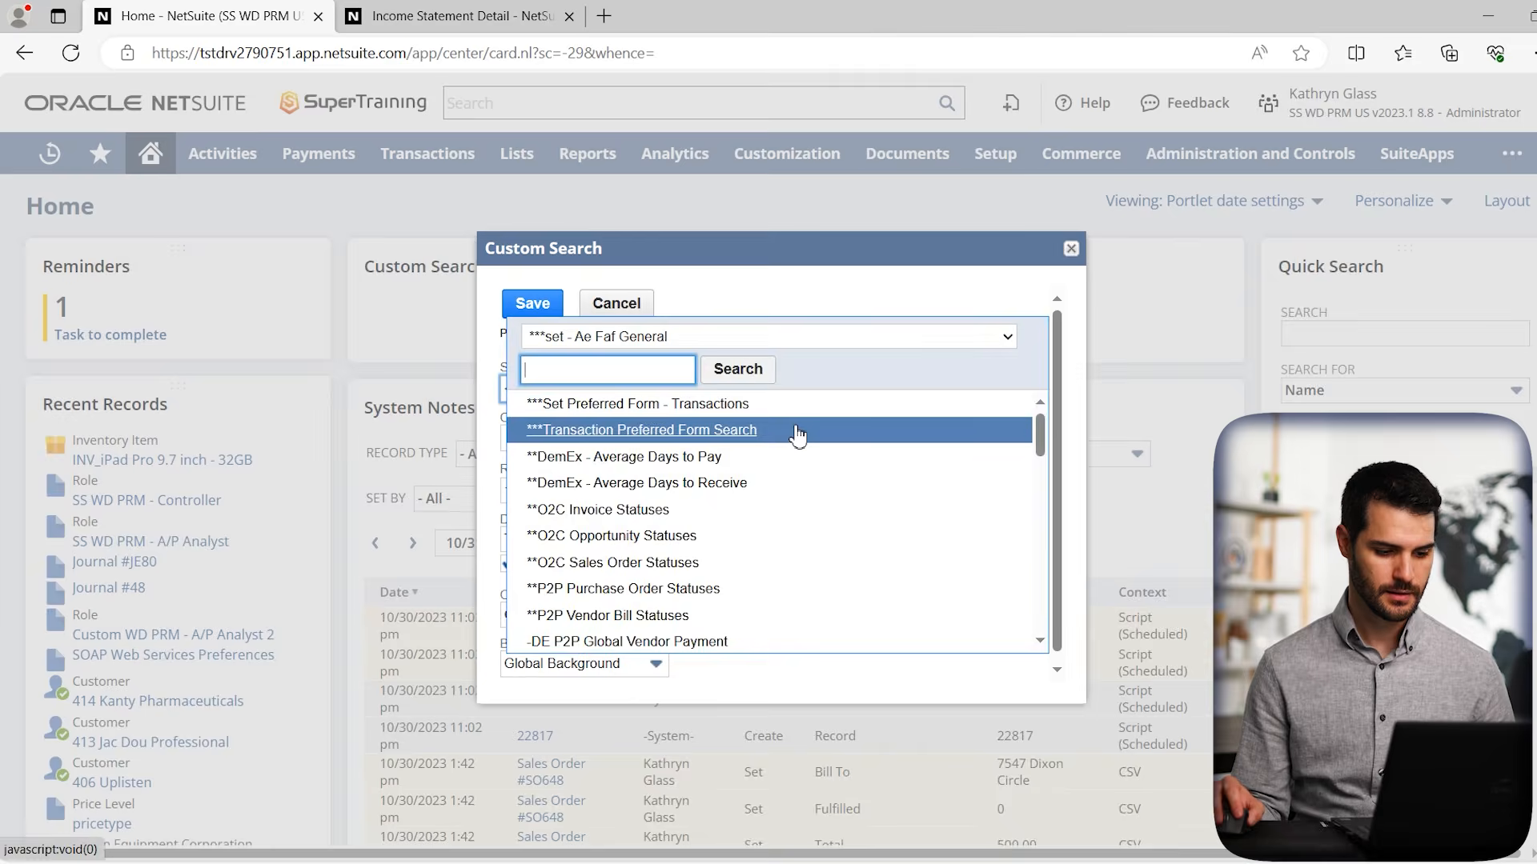
click(601, 370)
text(test)
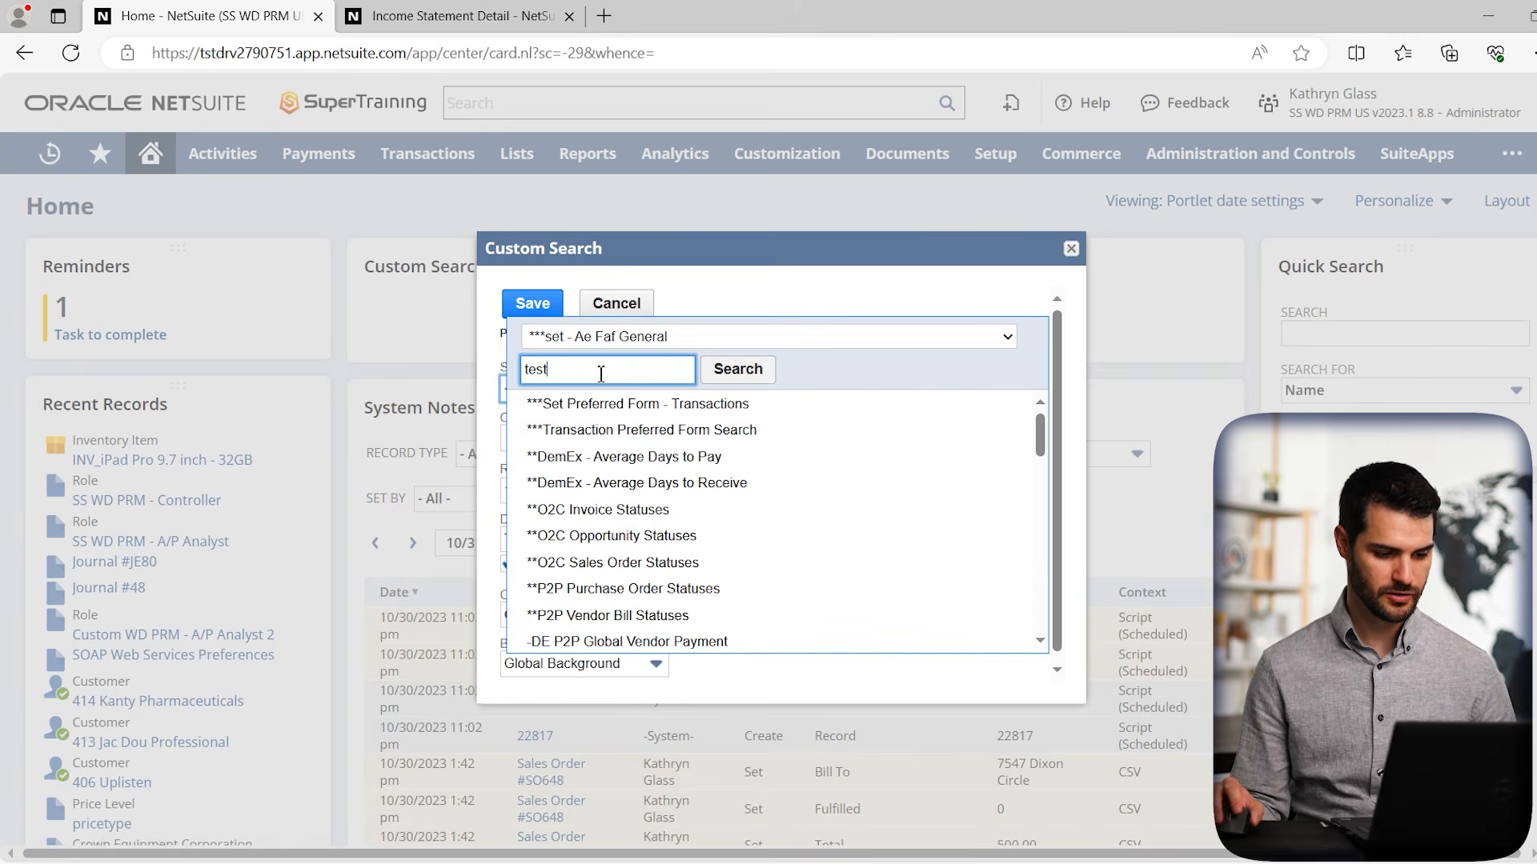
click(737, 369)
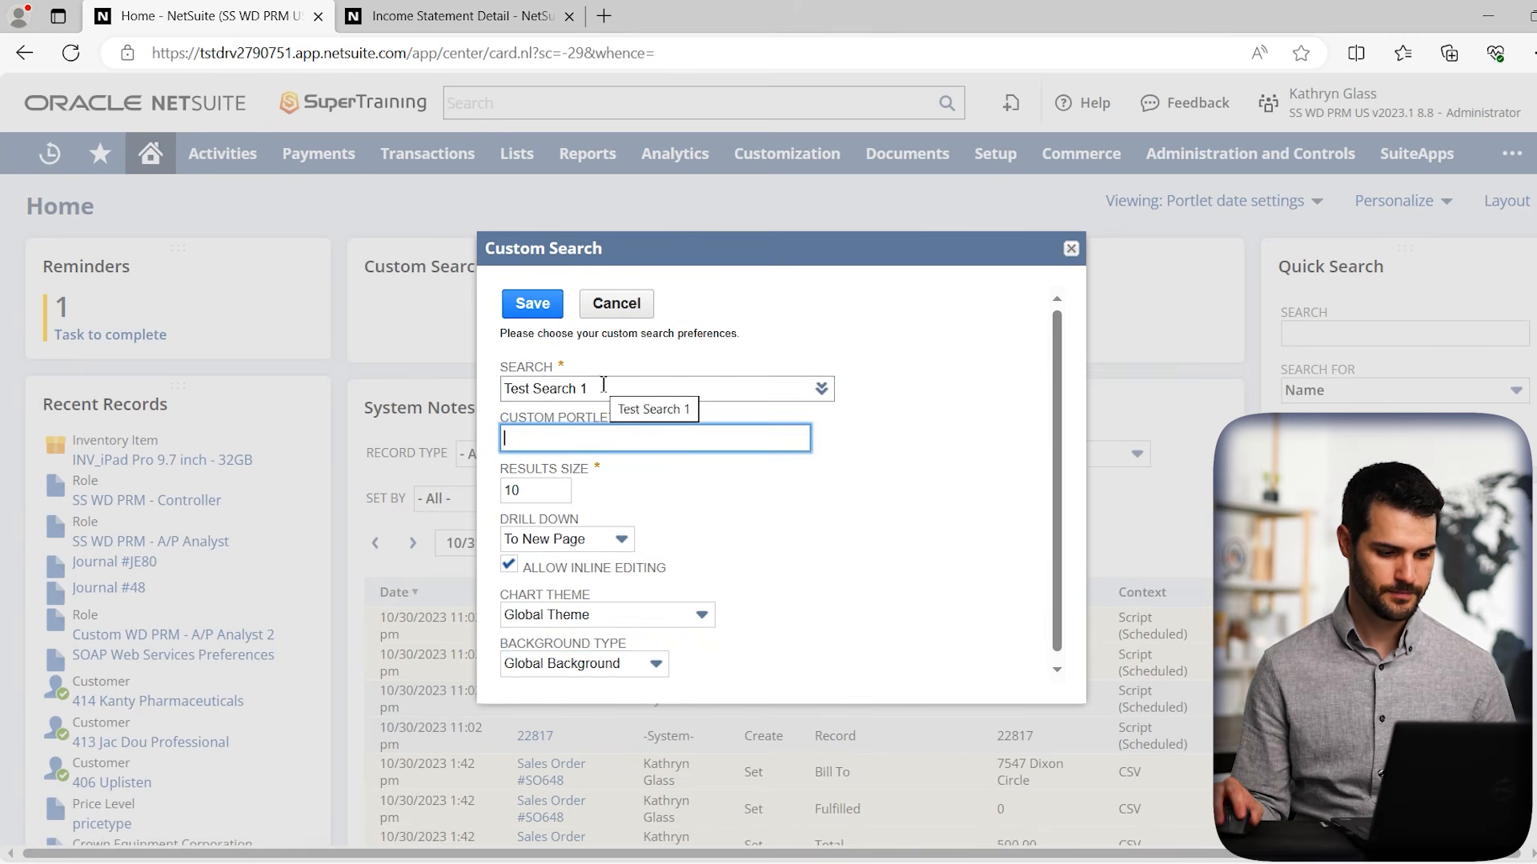
click(531, 304)
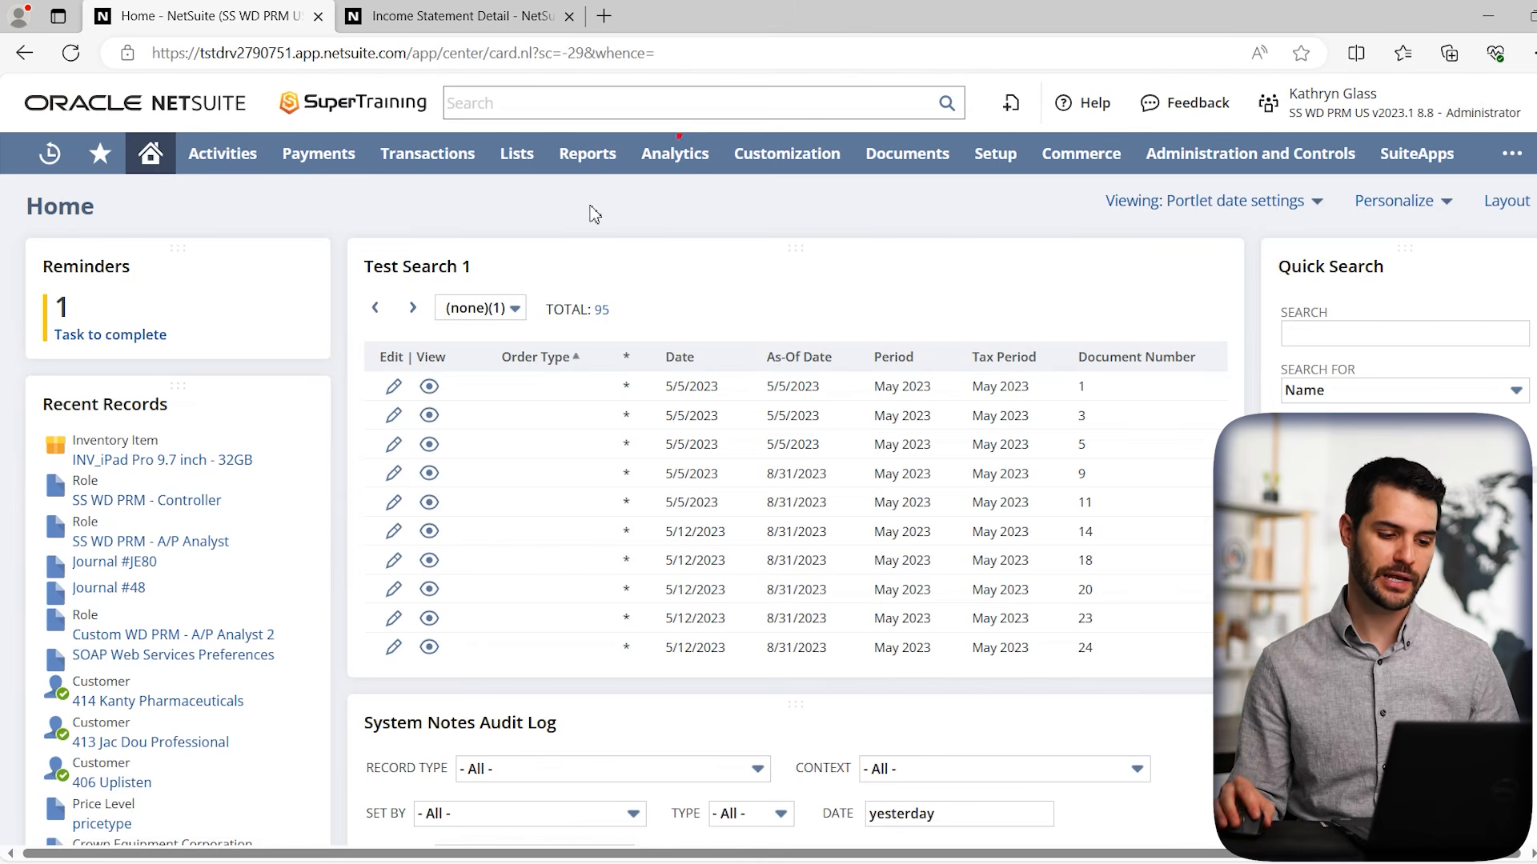
Browse the available workbooks and datasets in Analytics
click(690, 169)
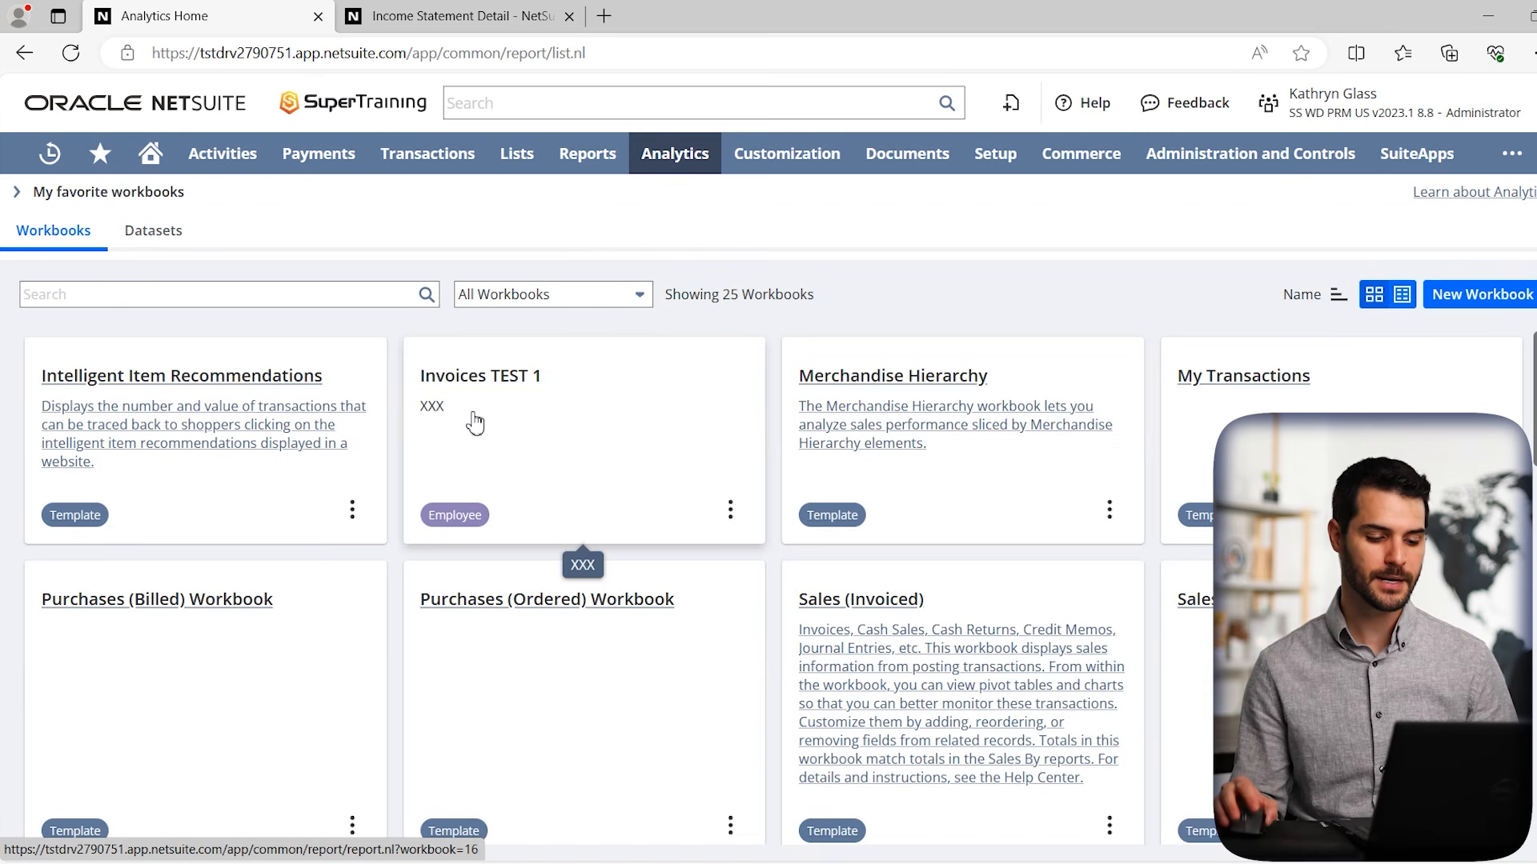
scroll(960, 468, down, 5)
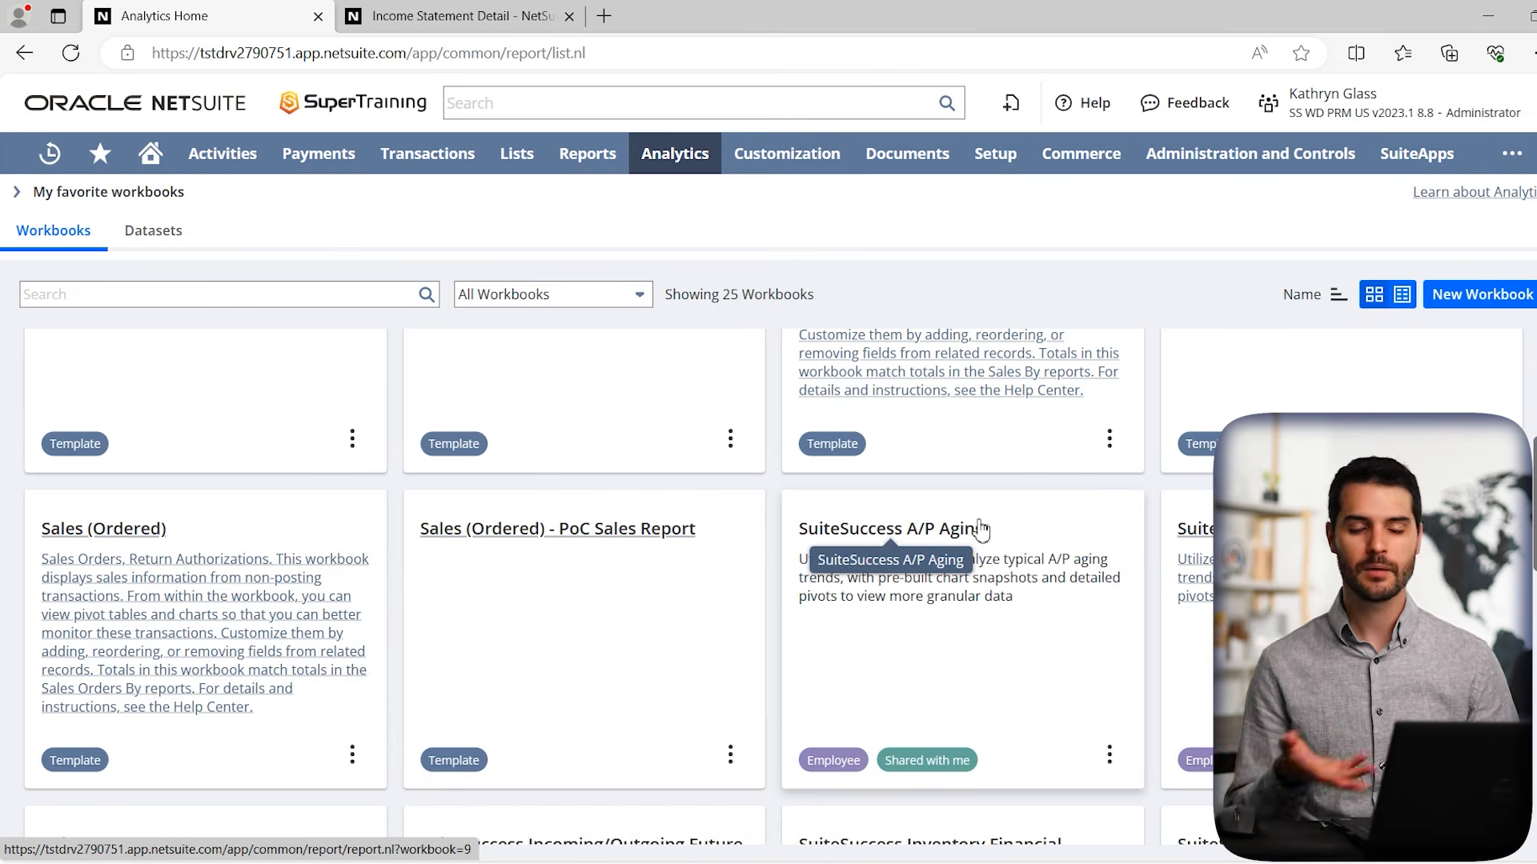
scroll(981, 529, up, 5)
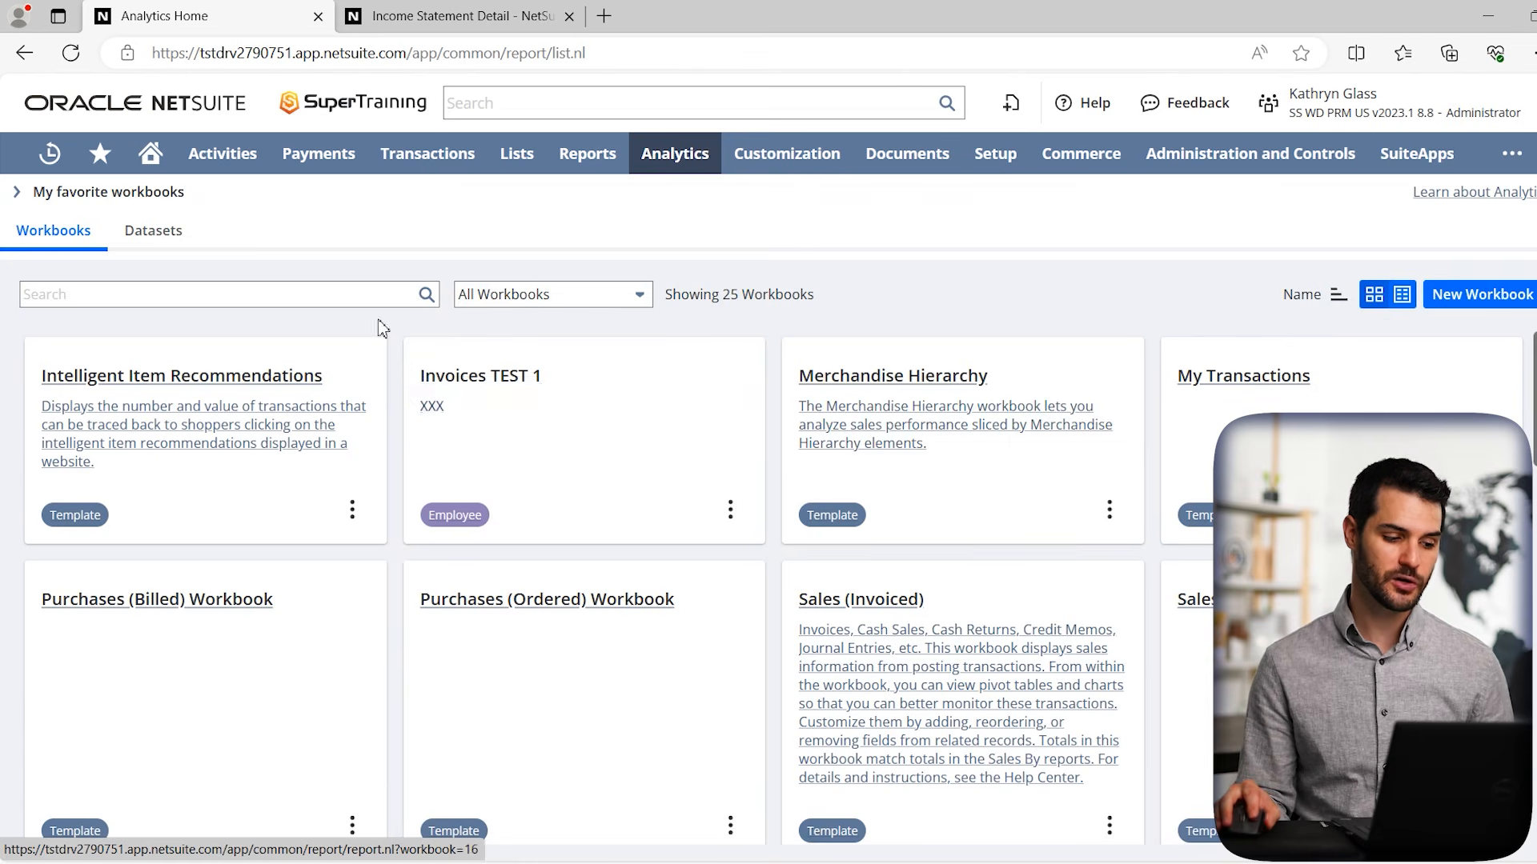
click(174, 238)
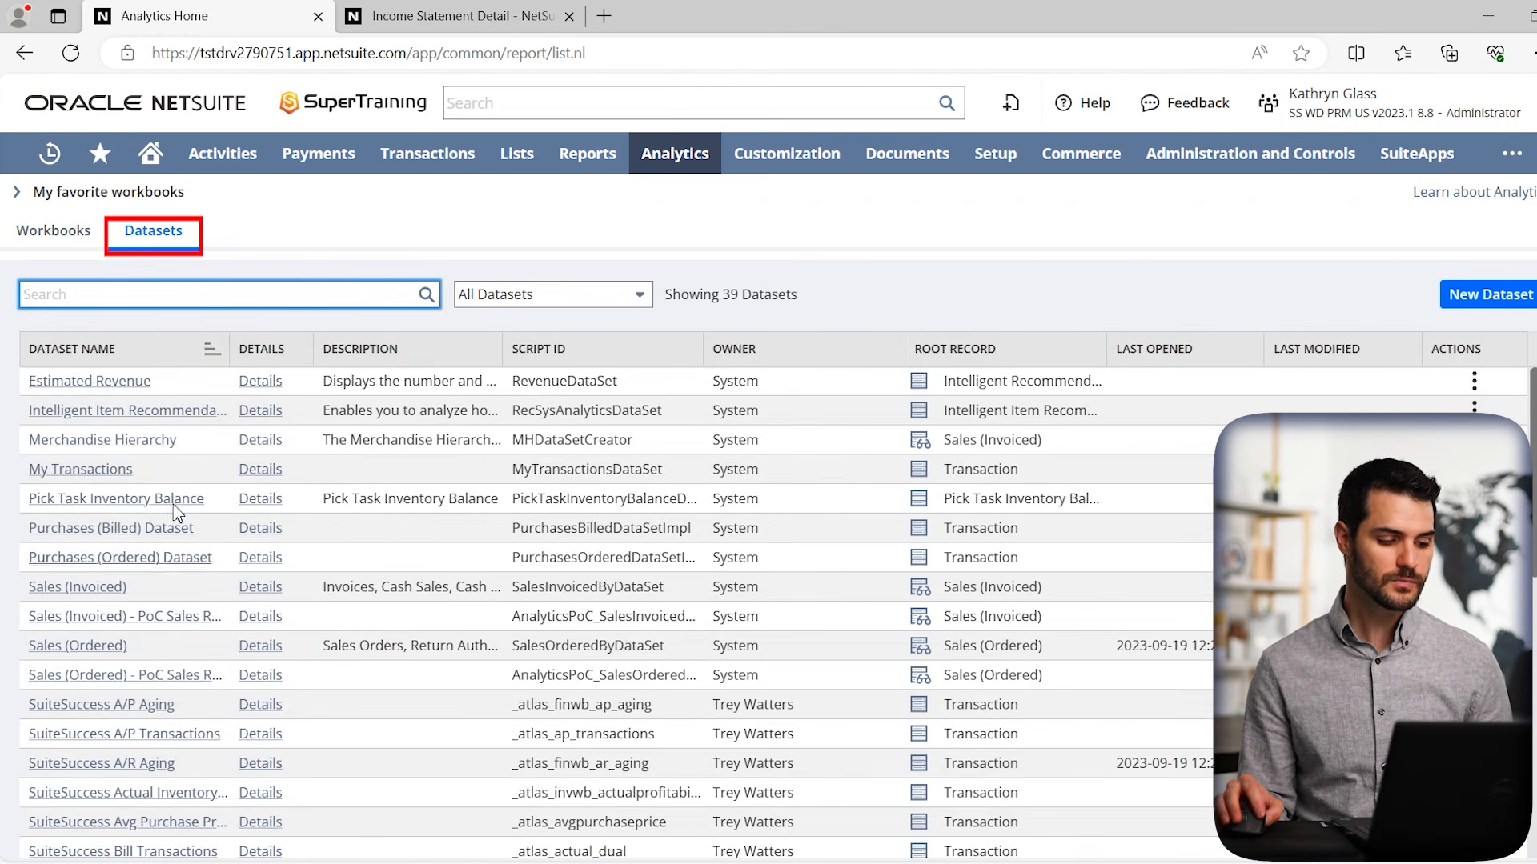
scroll(308, 536, down, 4)
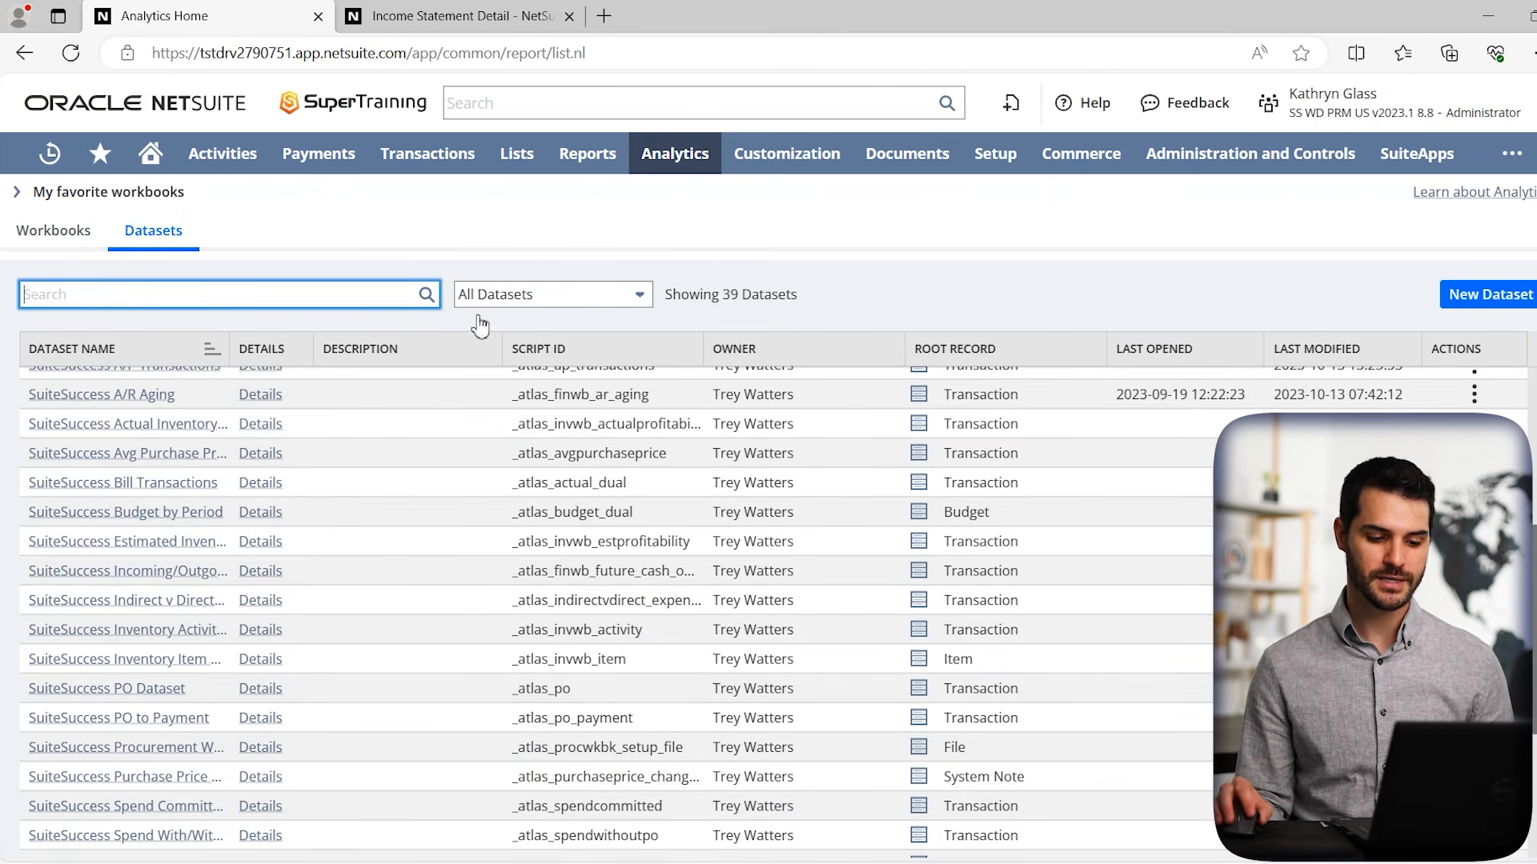
Create a new dataset with the standard Transaction record as its root record type and hide the related record types
click(1490, 295)
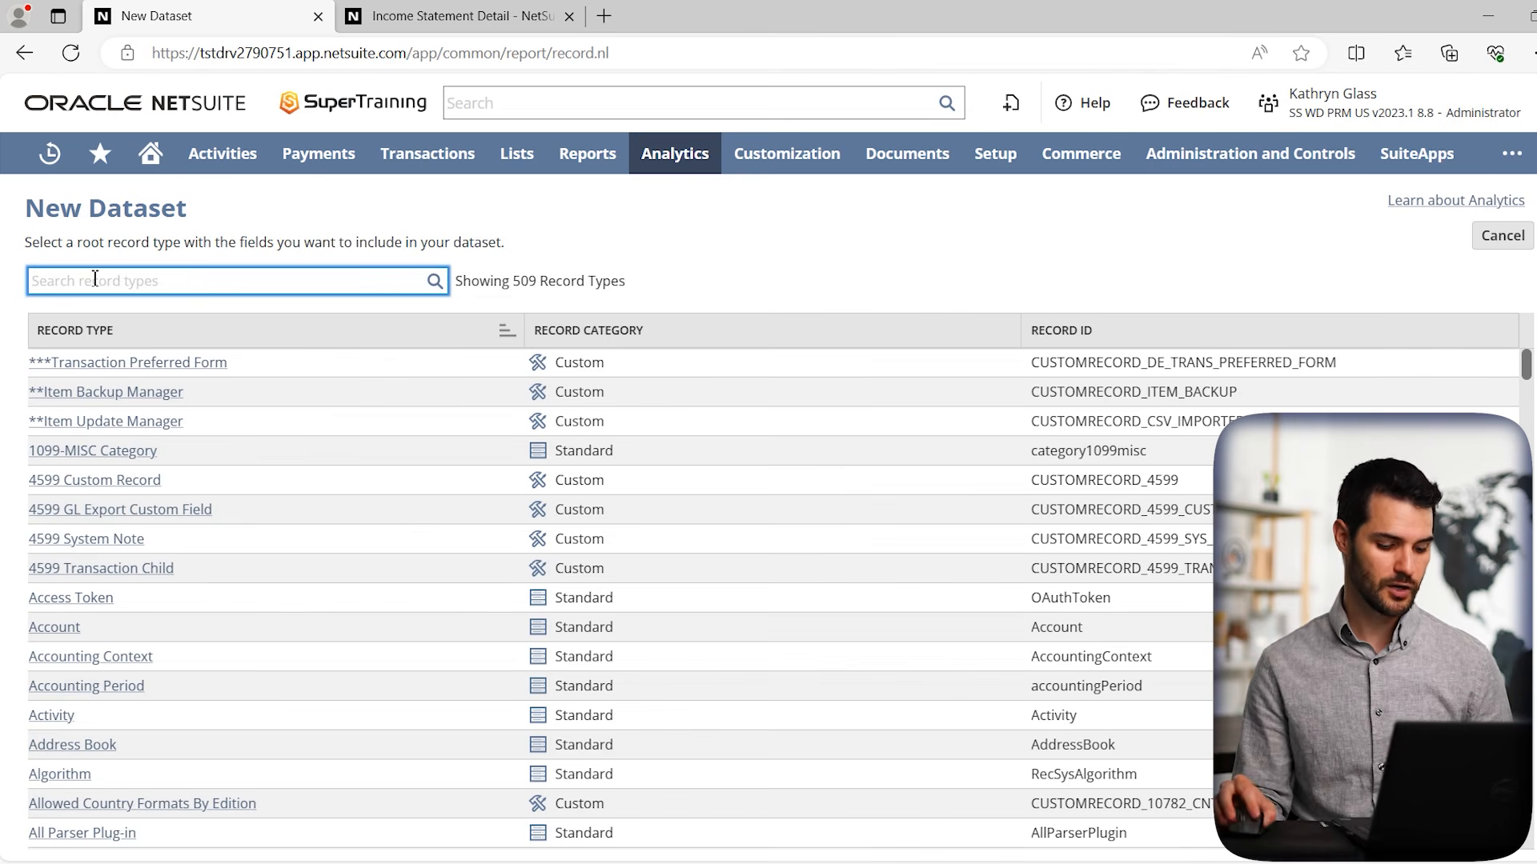
text(tran)
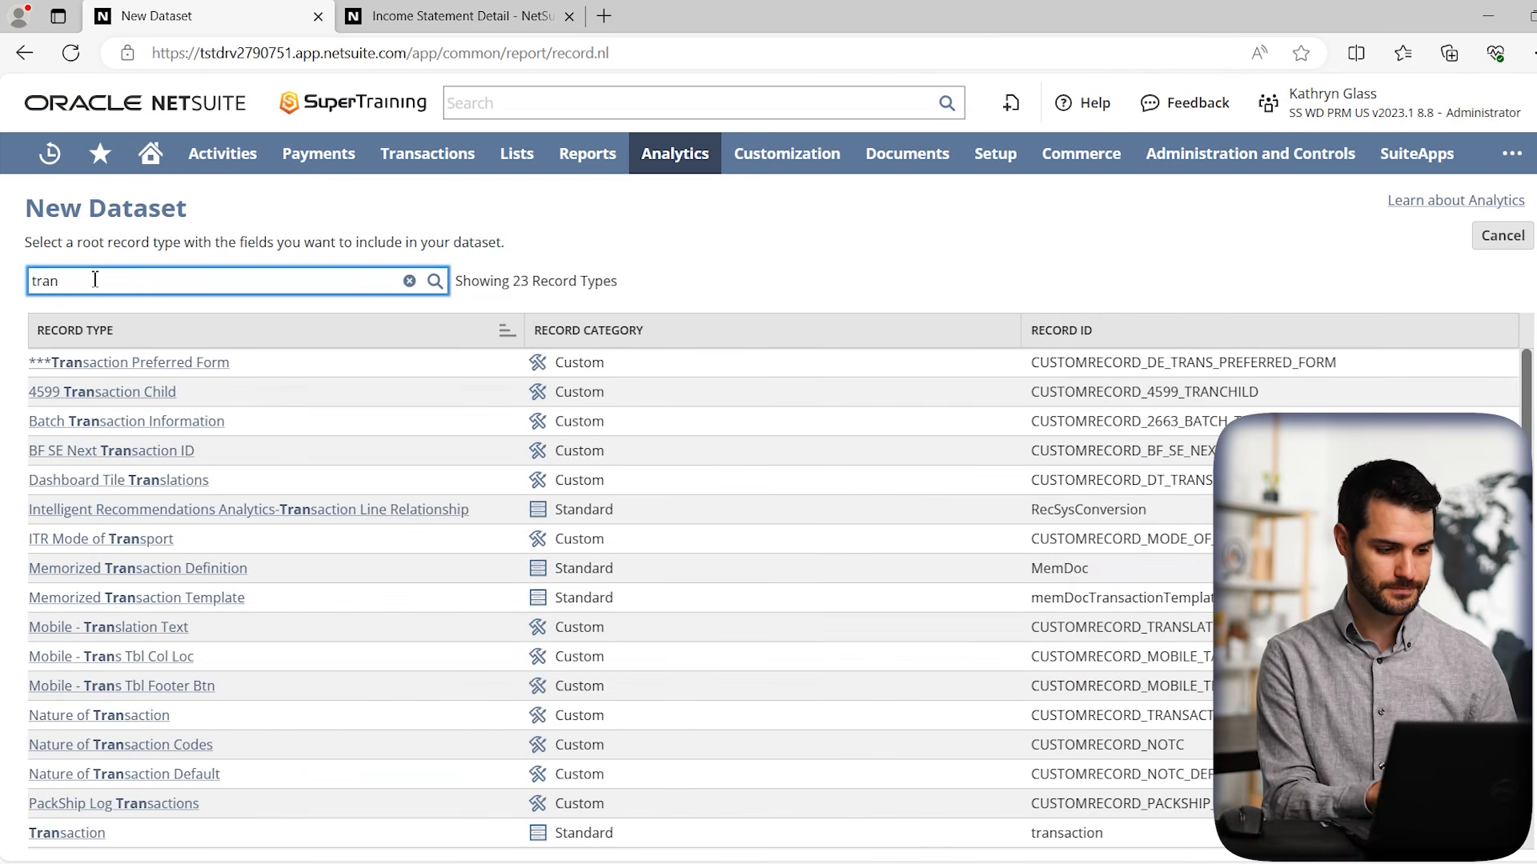
text(saction)
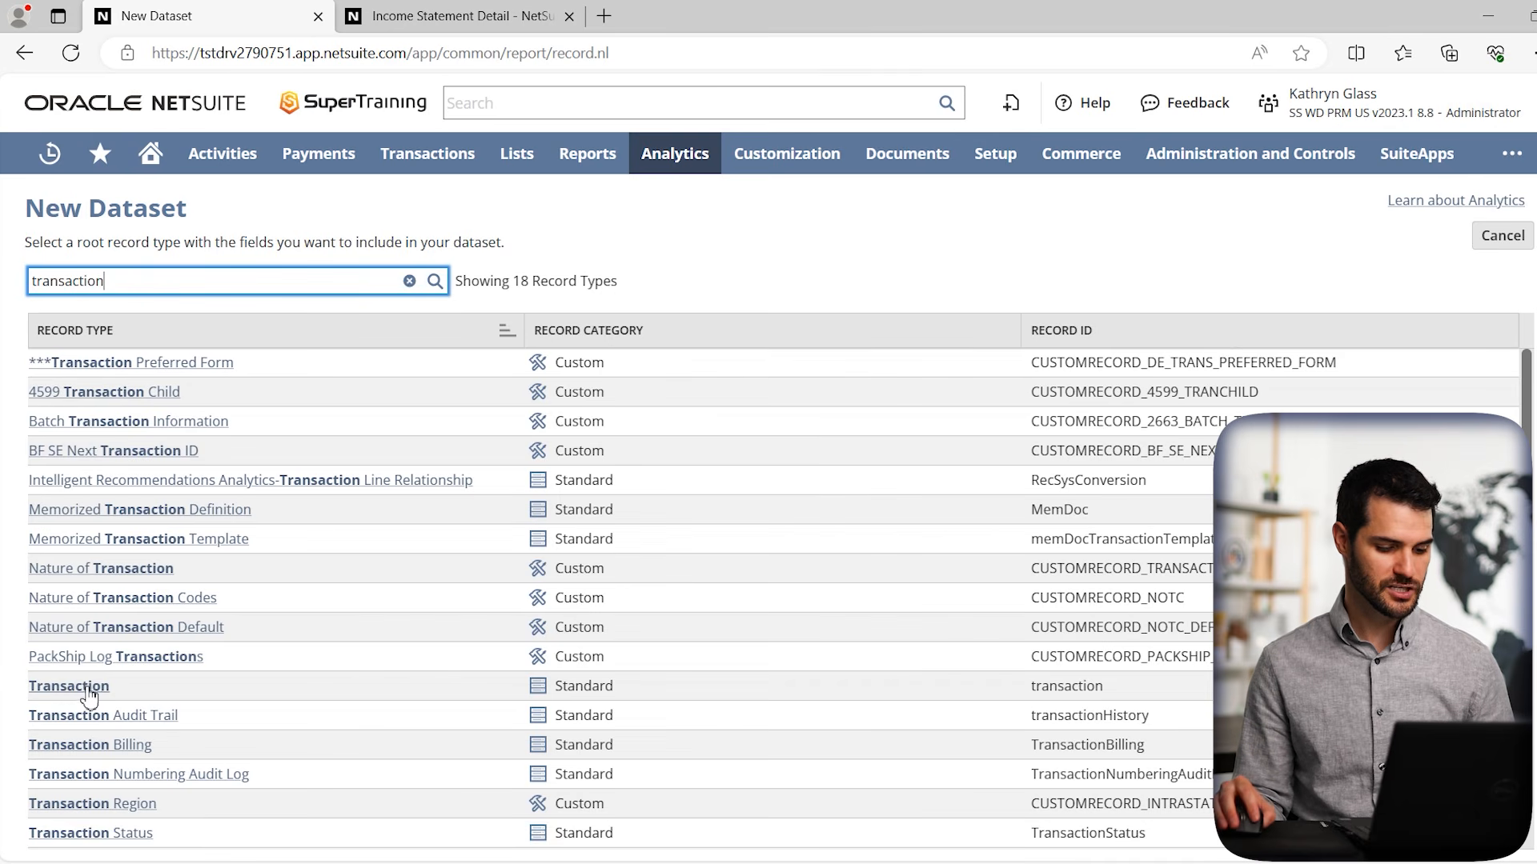
click(88, 690)
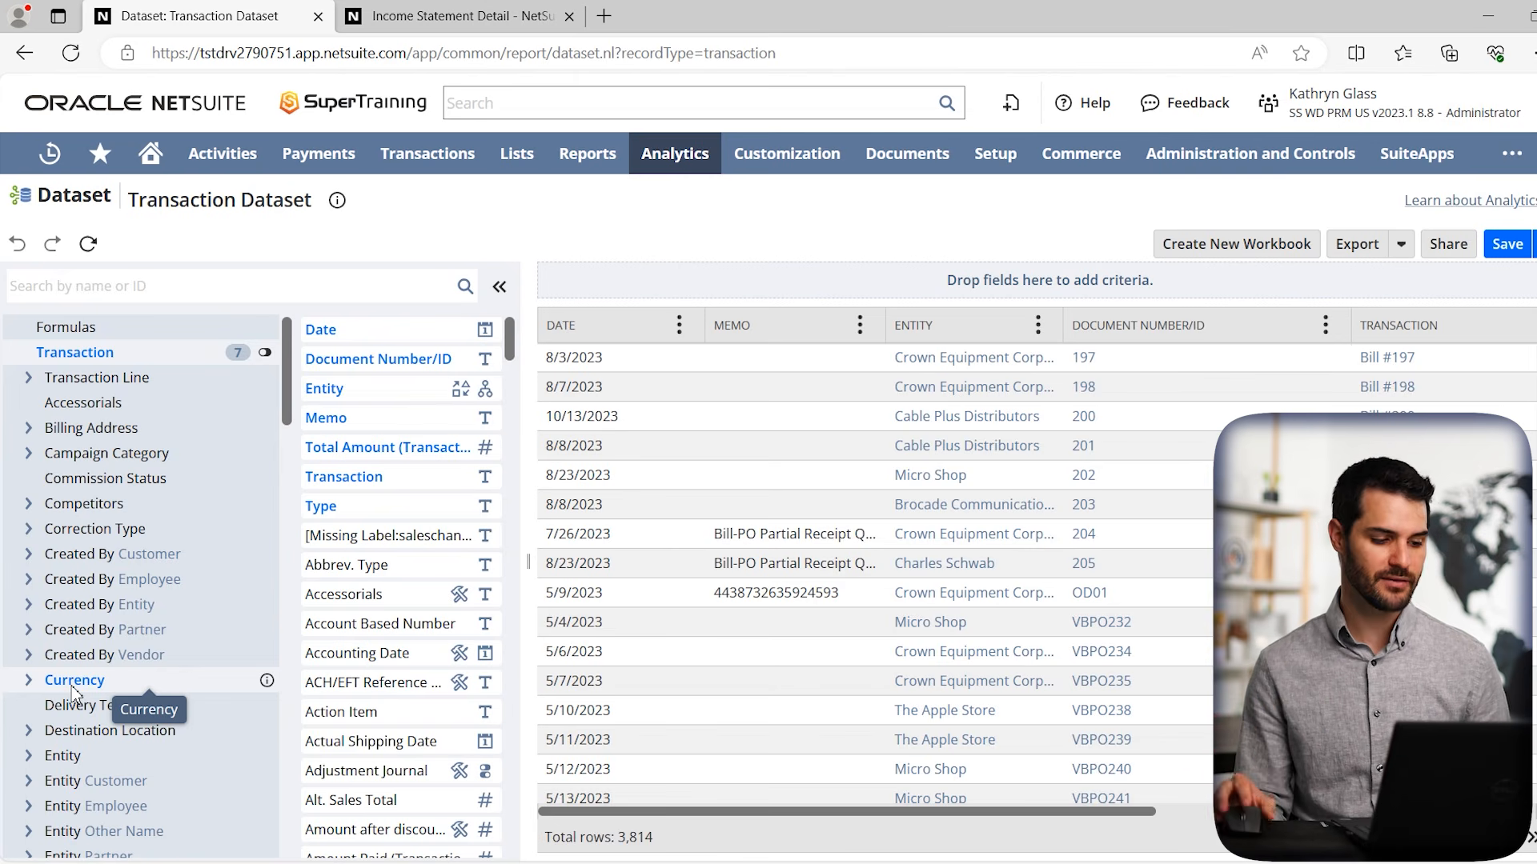
click(268, 356)
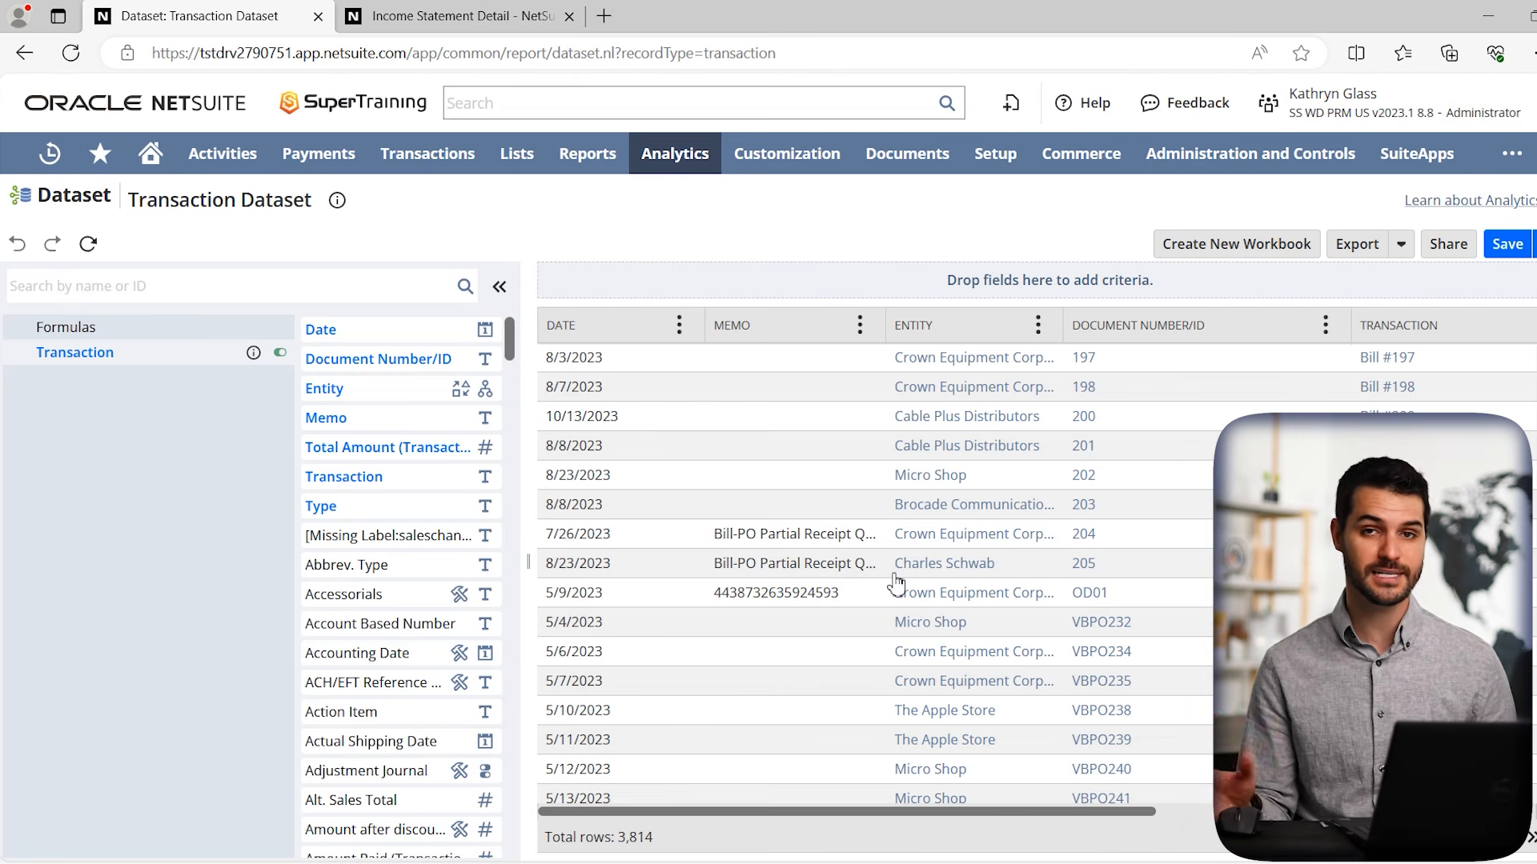
Find the transaction line's Main Line field and add it to the dataset criteria with the filter set to Yes
click(187, 277)
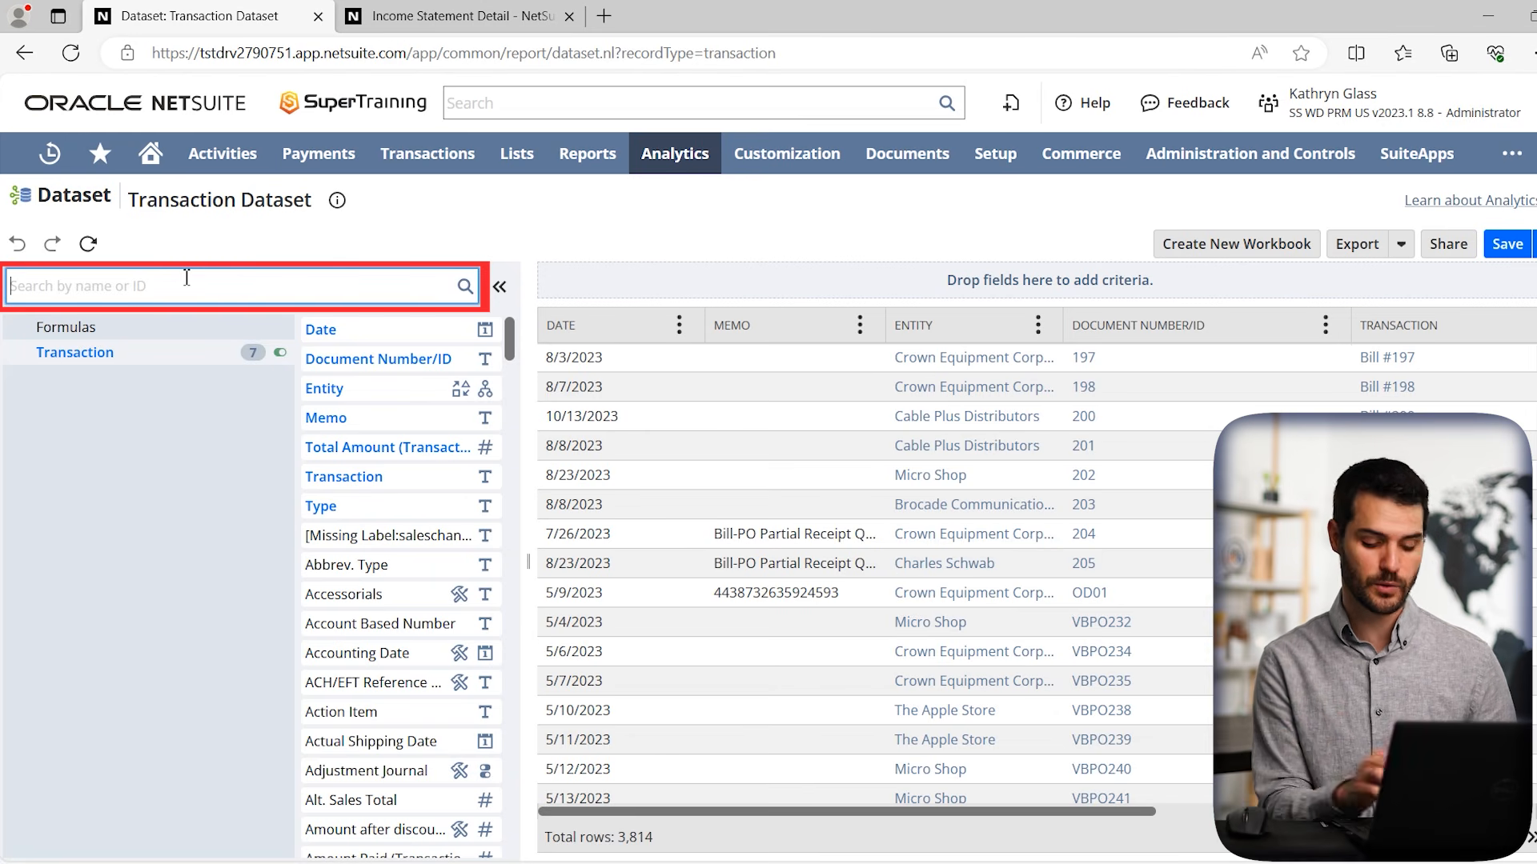
text(main l)
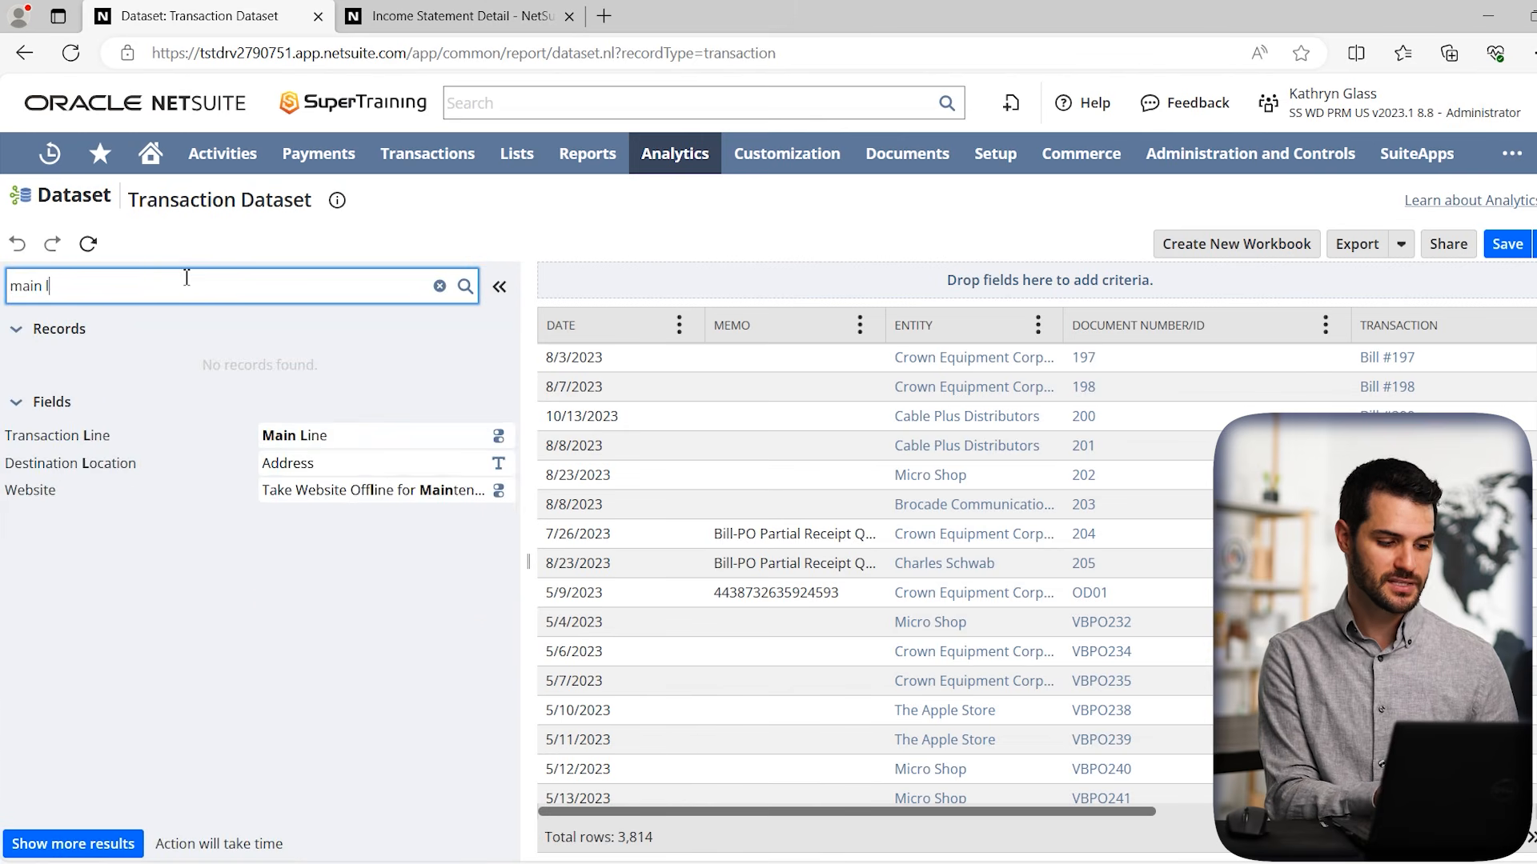
text(ine)
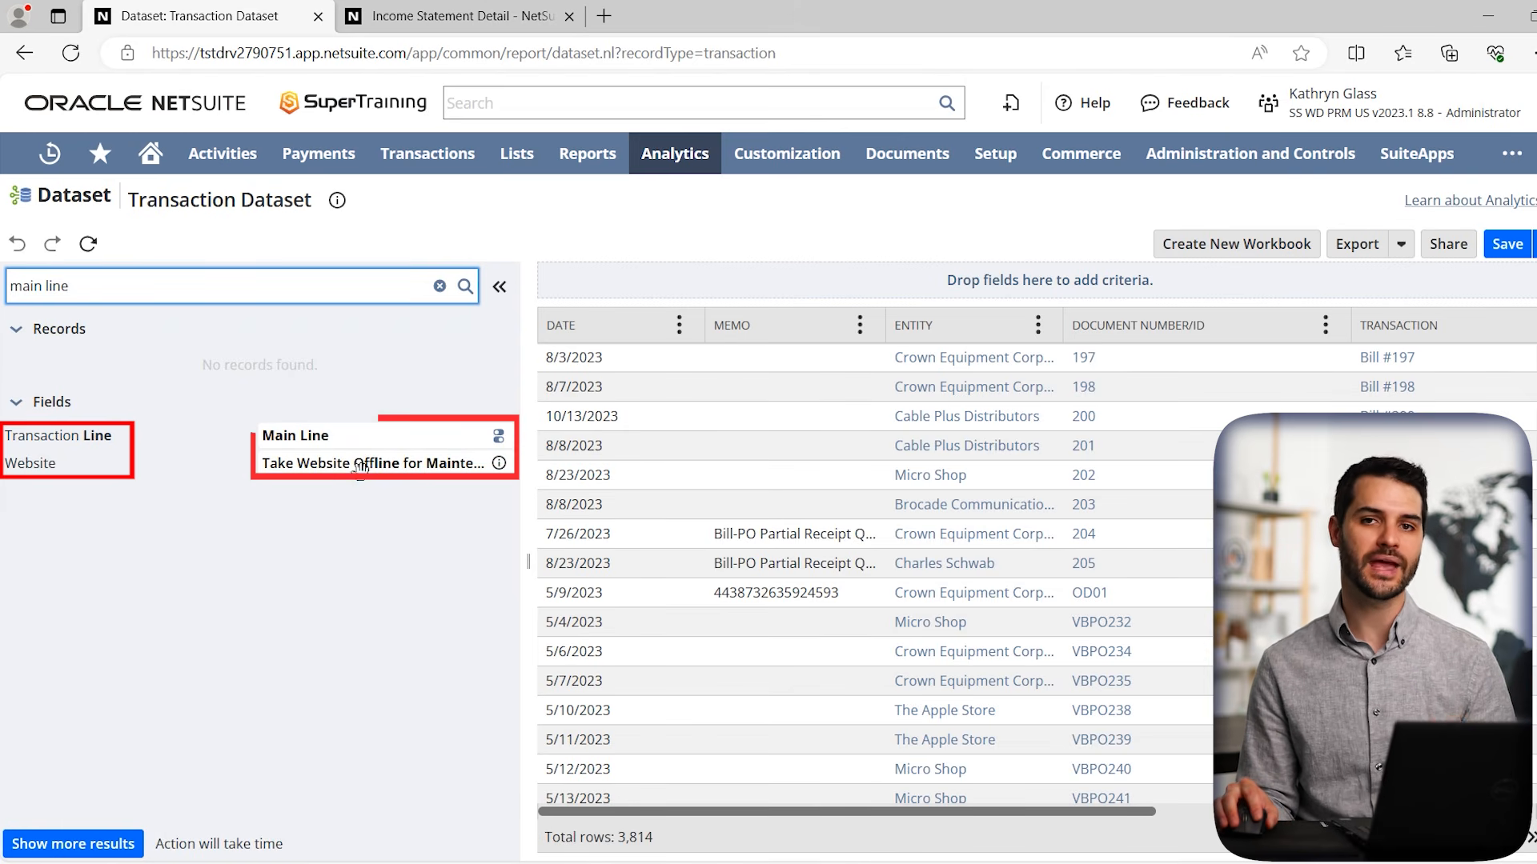
click(344, 560)
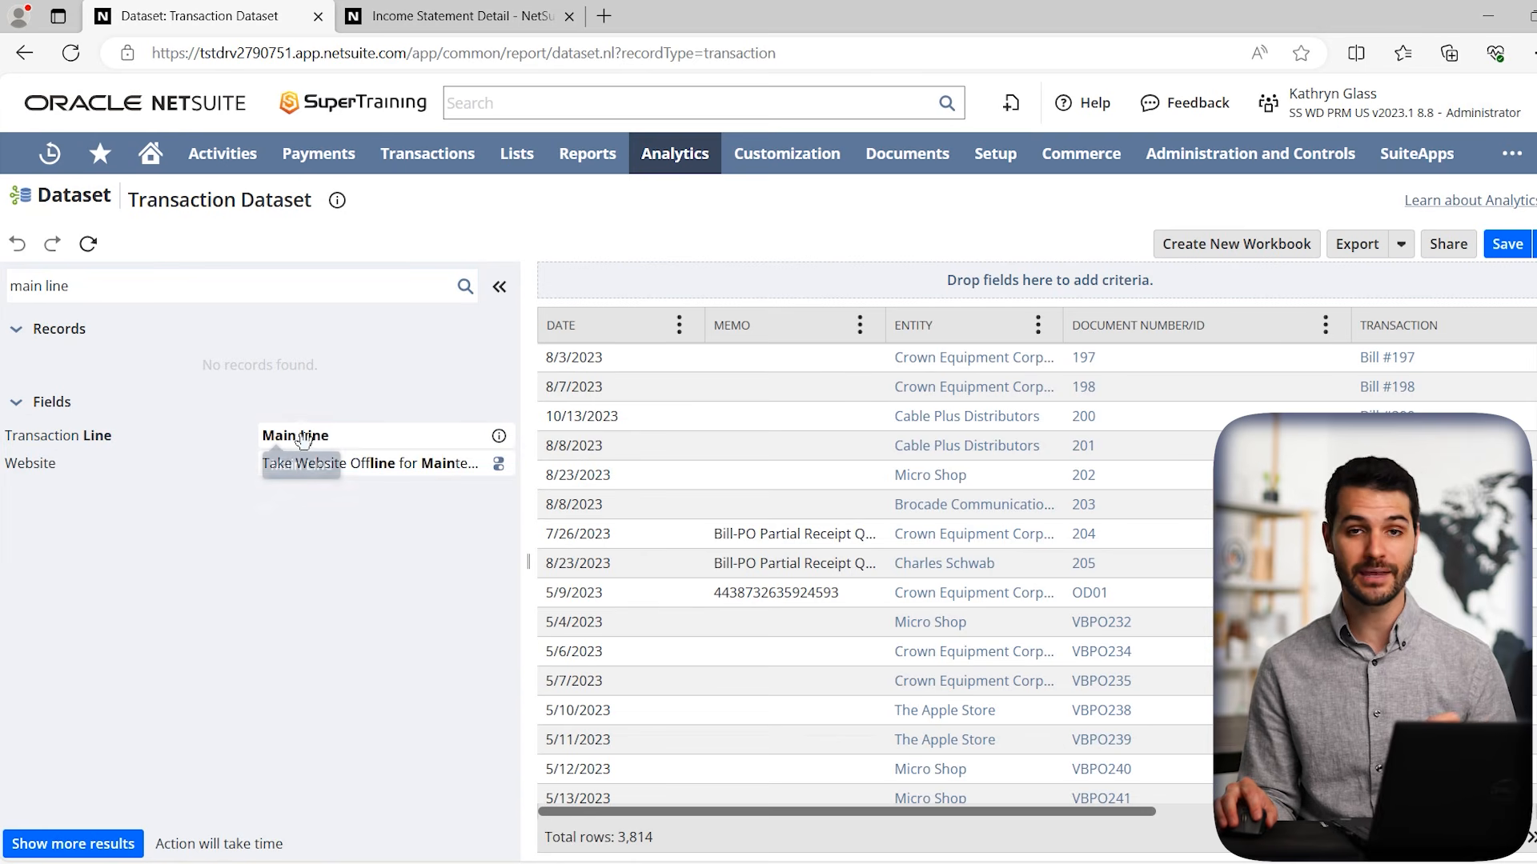
drag(314, 439, 835, 286)
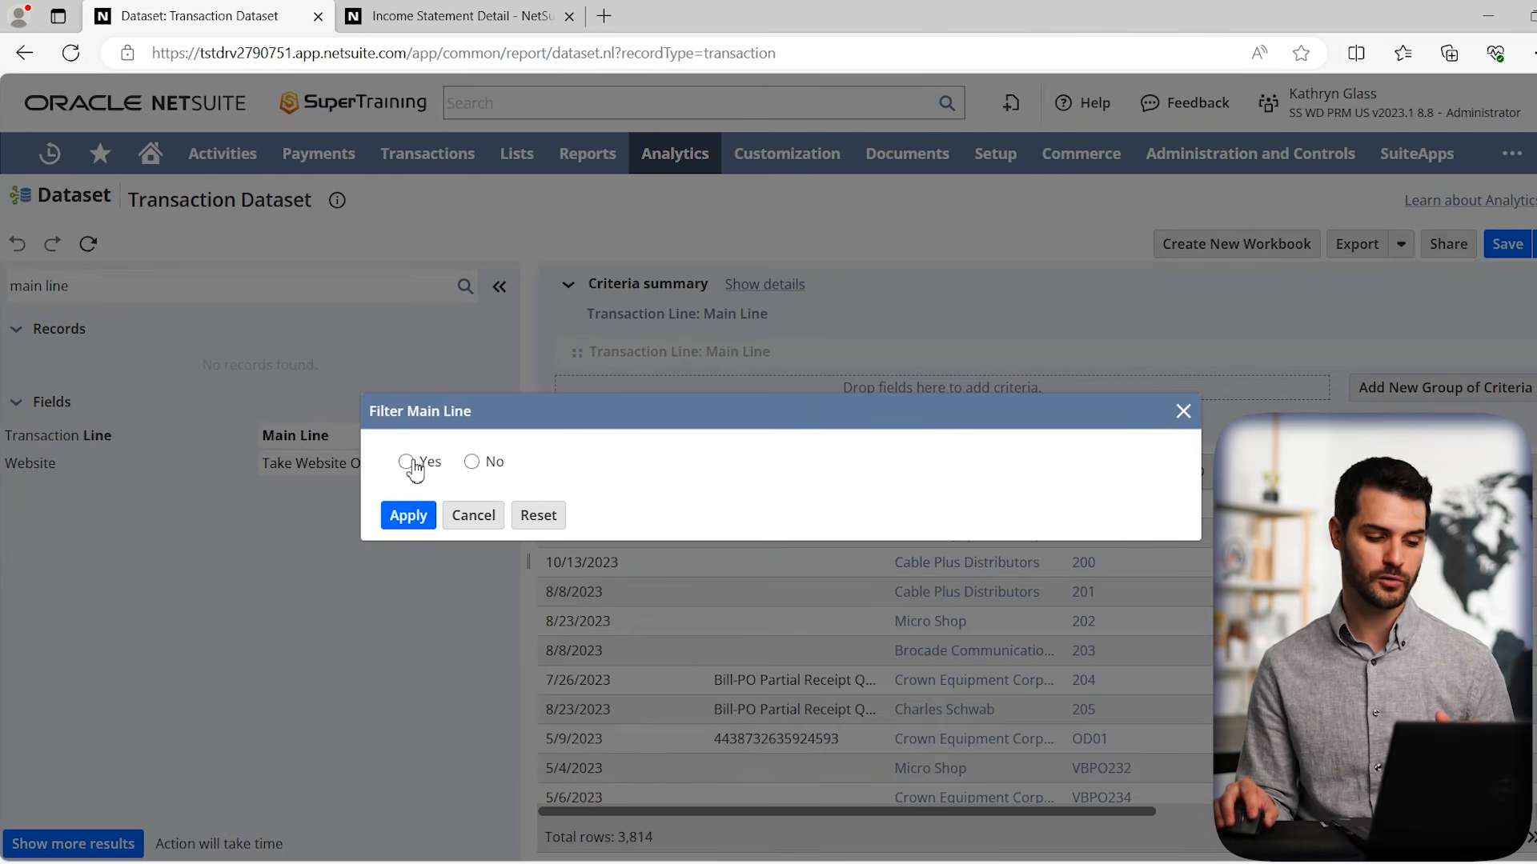
click(408, 516)
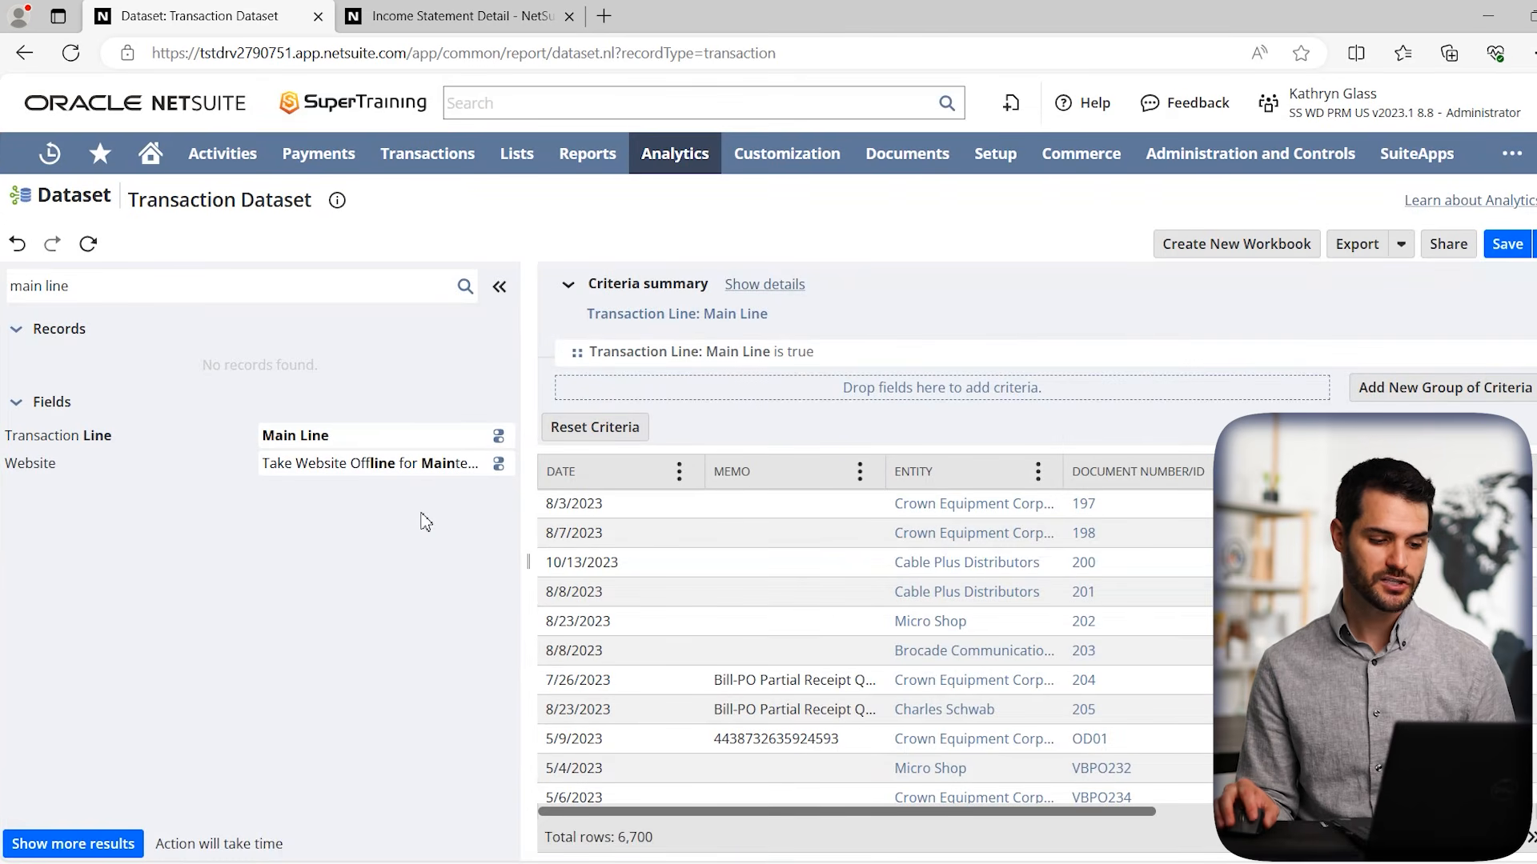
Find the transaction's Type field and add it to the dataset criteria, filtered to any of Invoice
triple_click(125, 298)
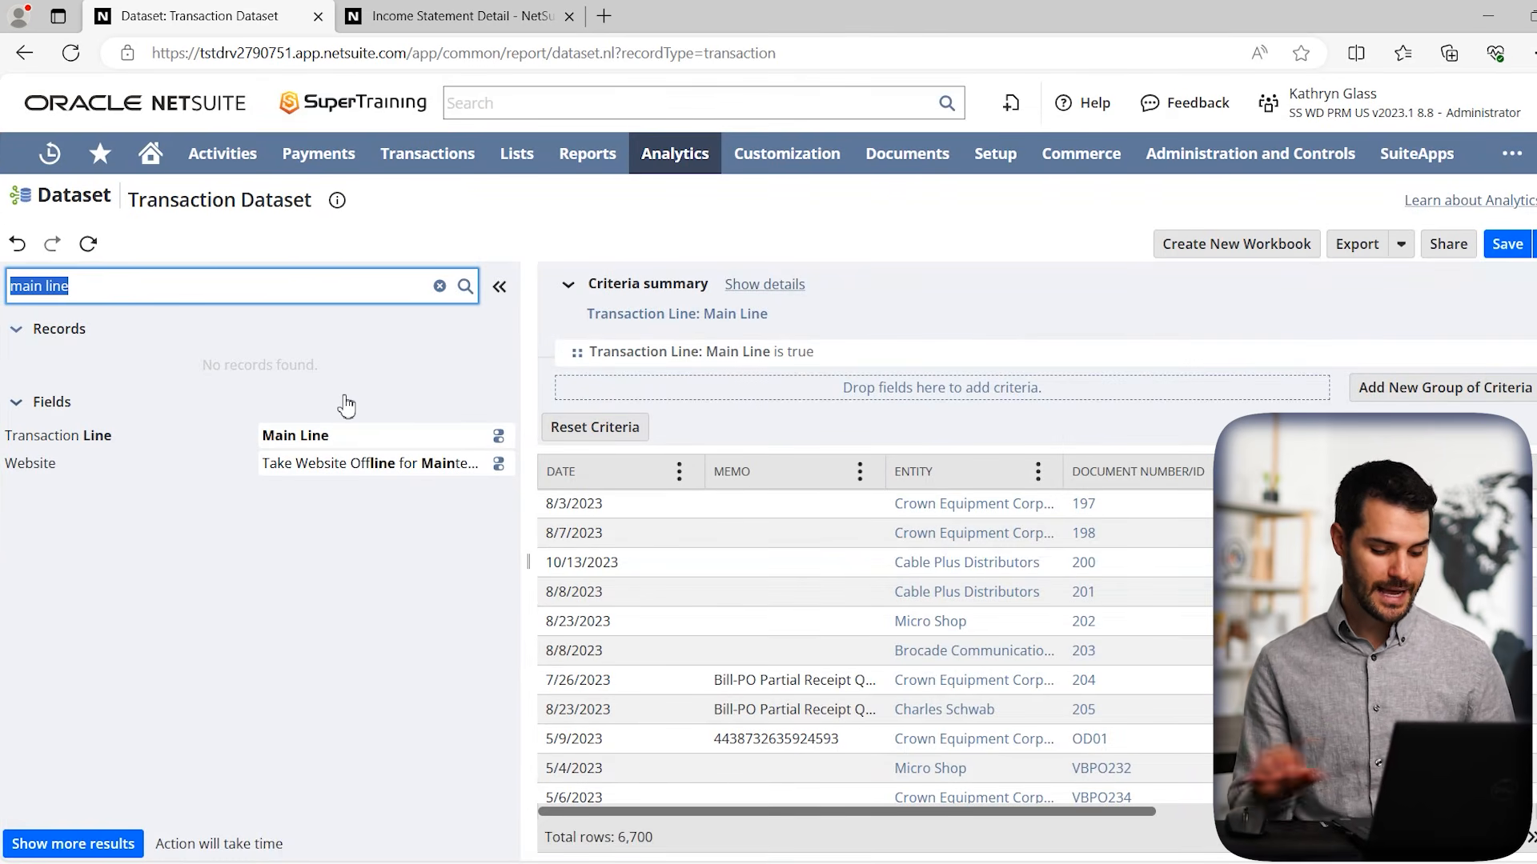
text(type)
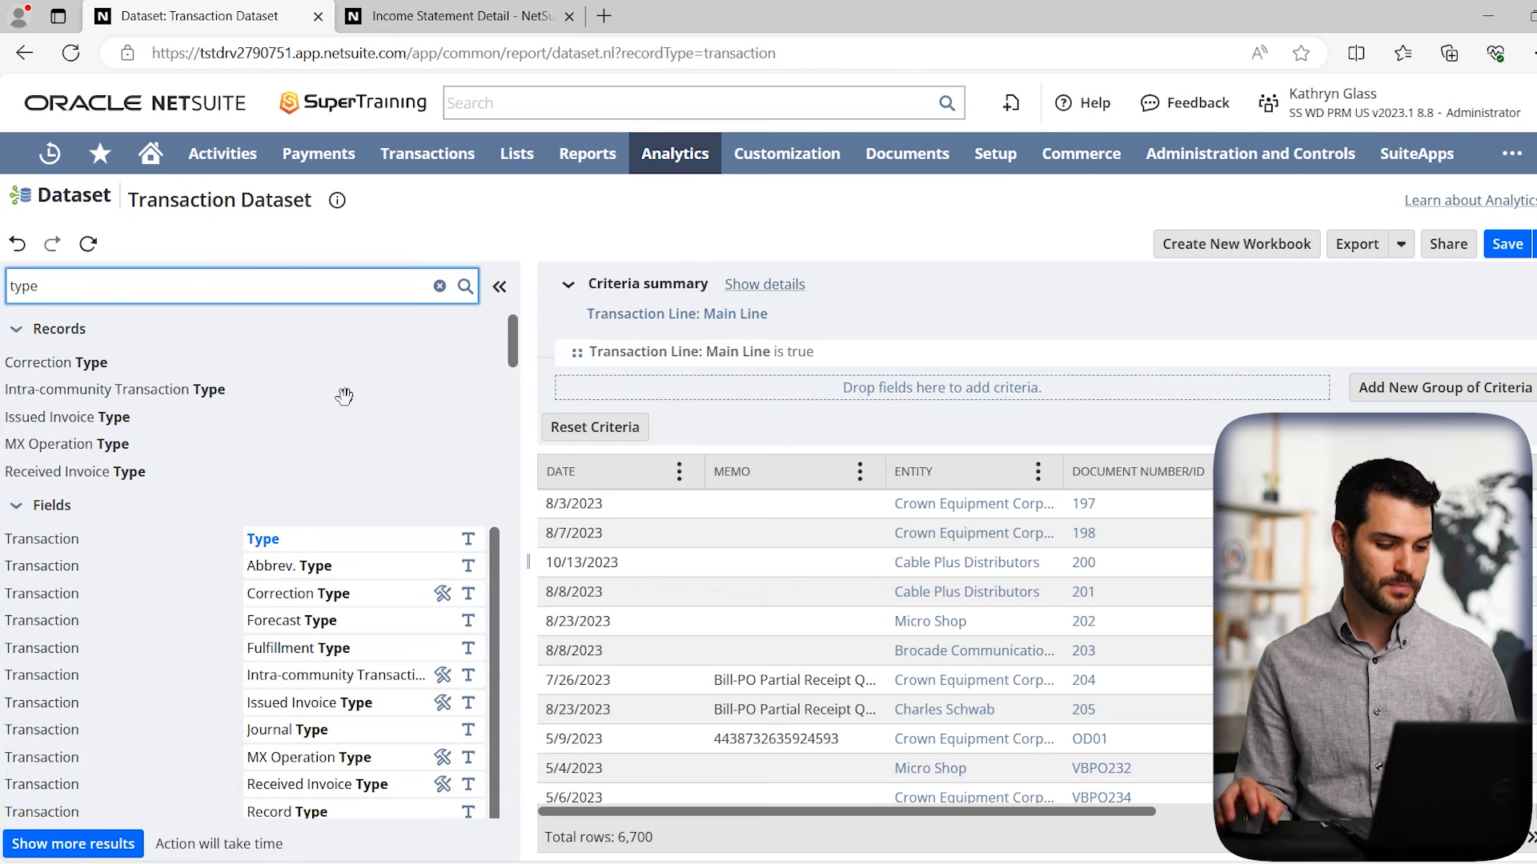
scroll(293, 456, down, 1)
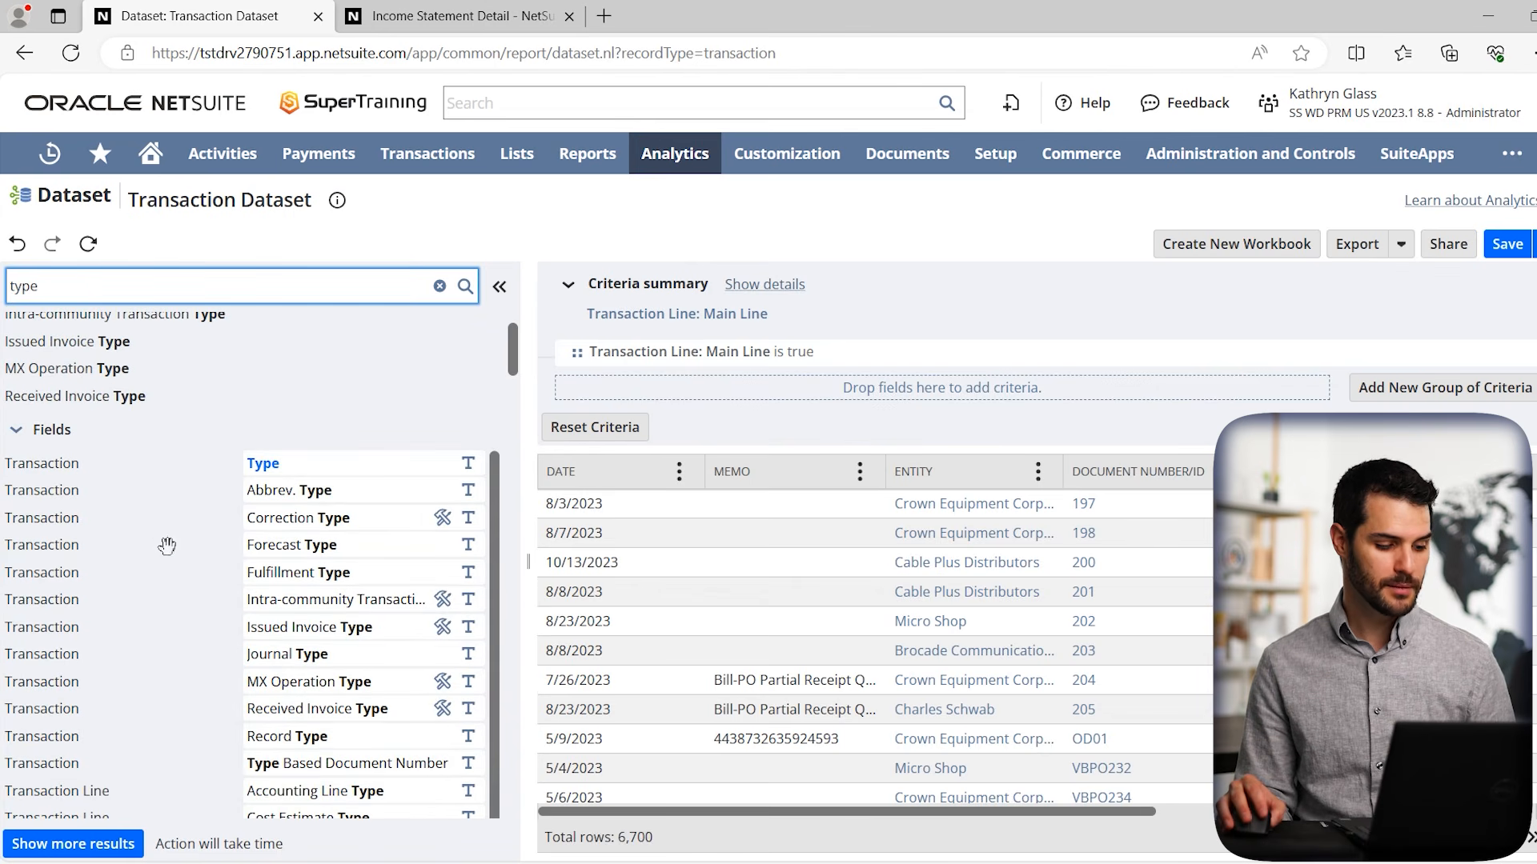
scroll(108, 520, down, 3)
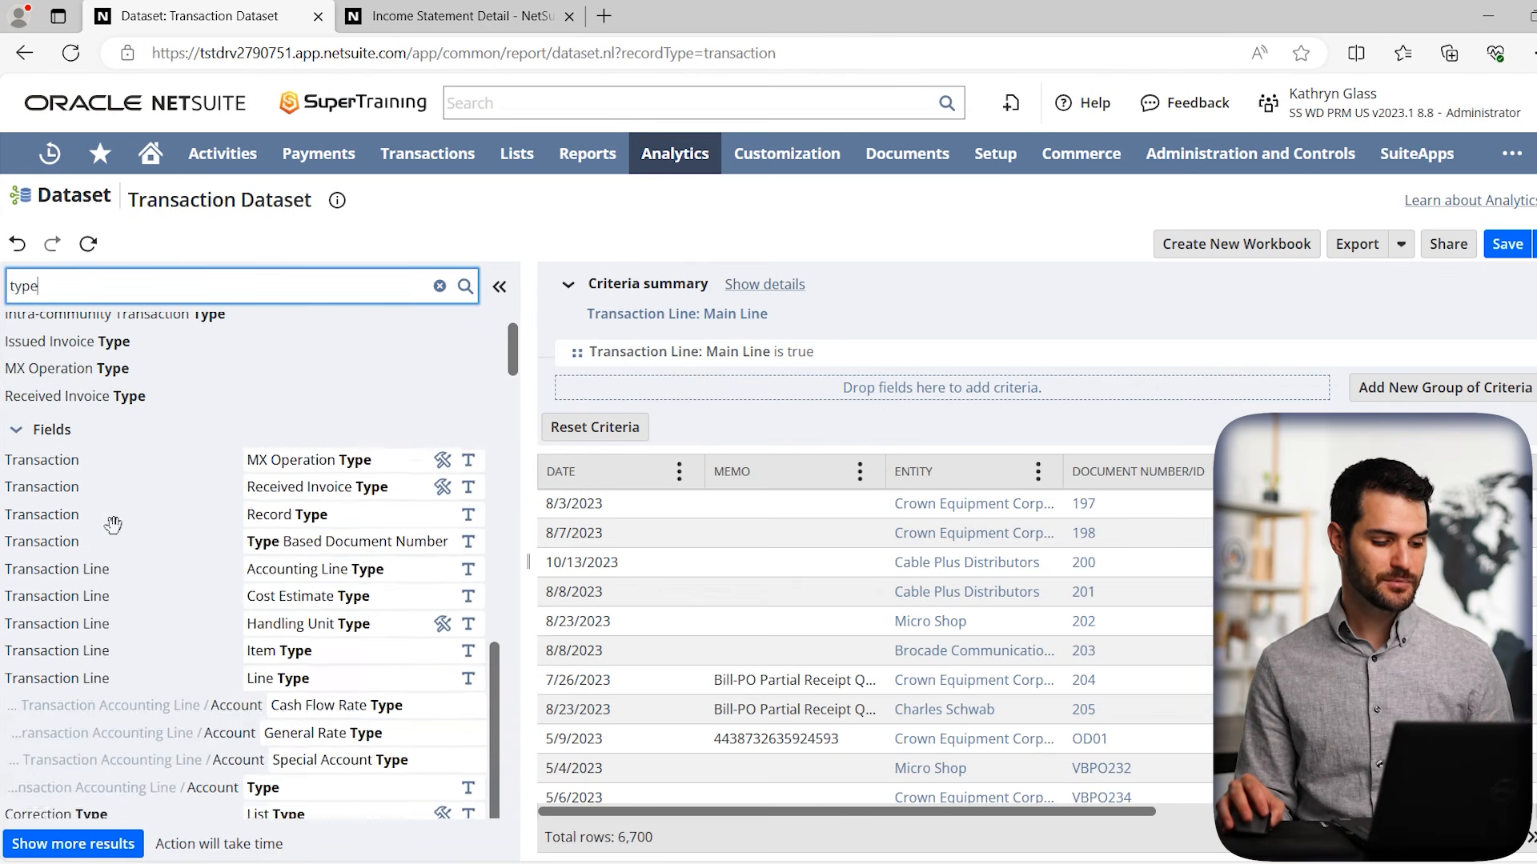
scroll(111, 525, up, 3)
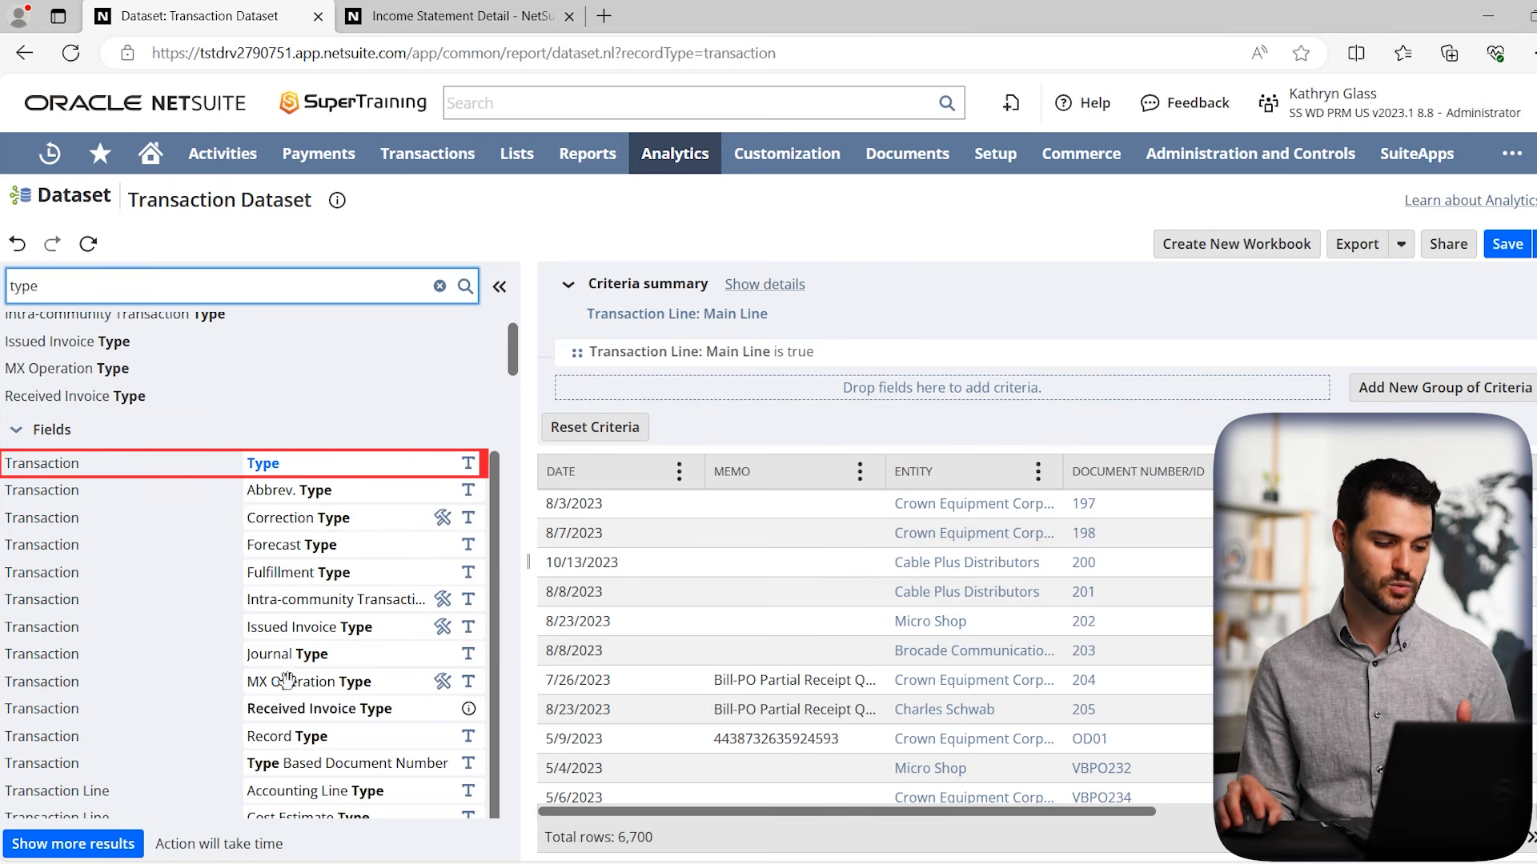
drag(276, 466, 768, 396)
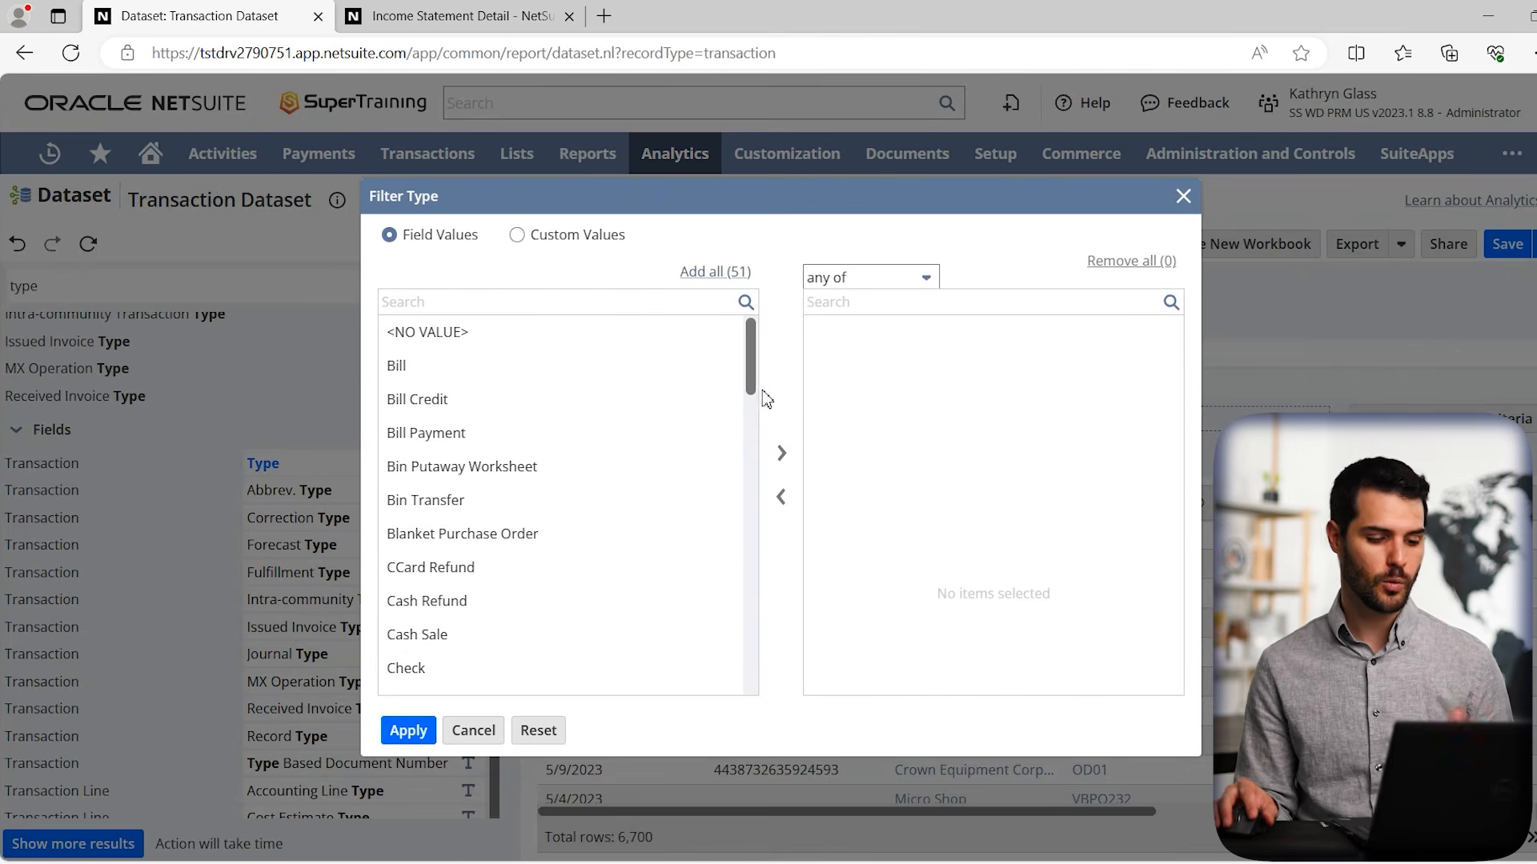
drag(750, 354, 731, 515)
click(422, 528)
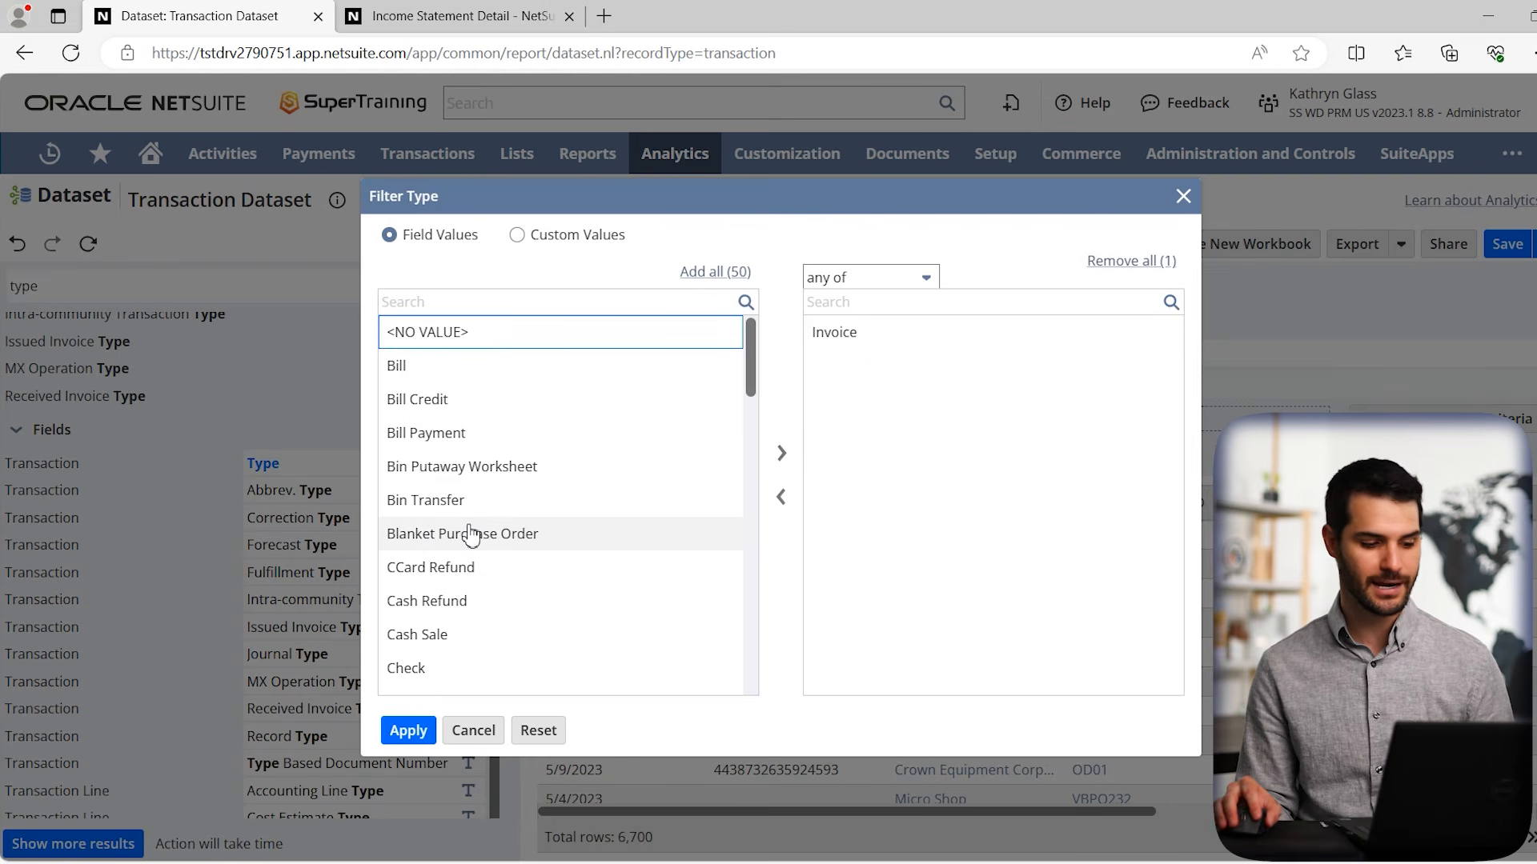
click(409, 731)
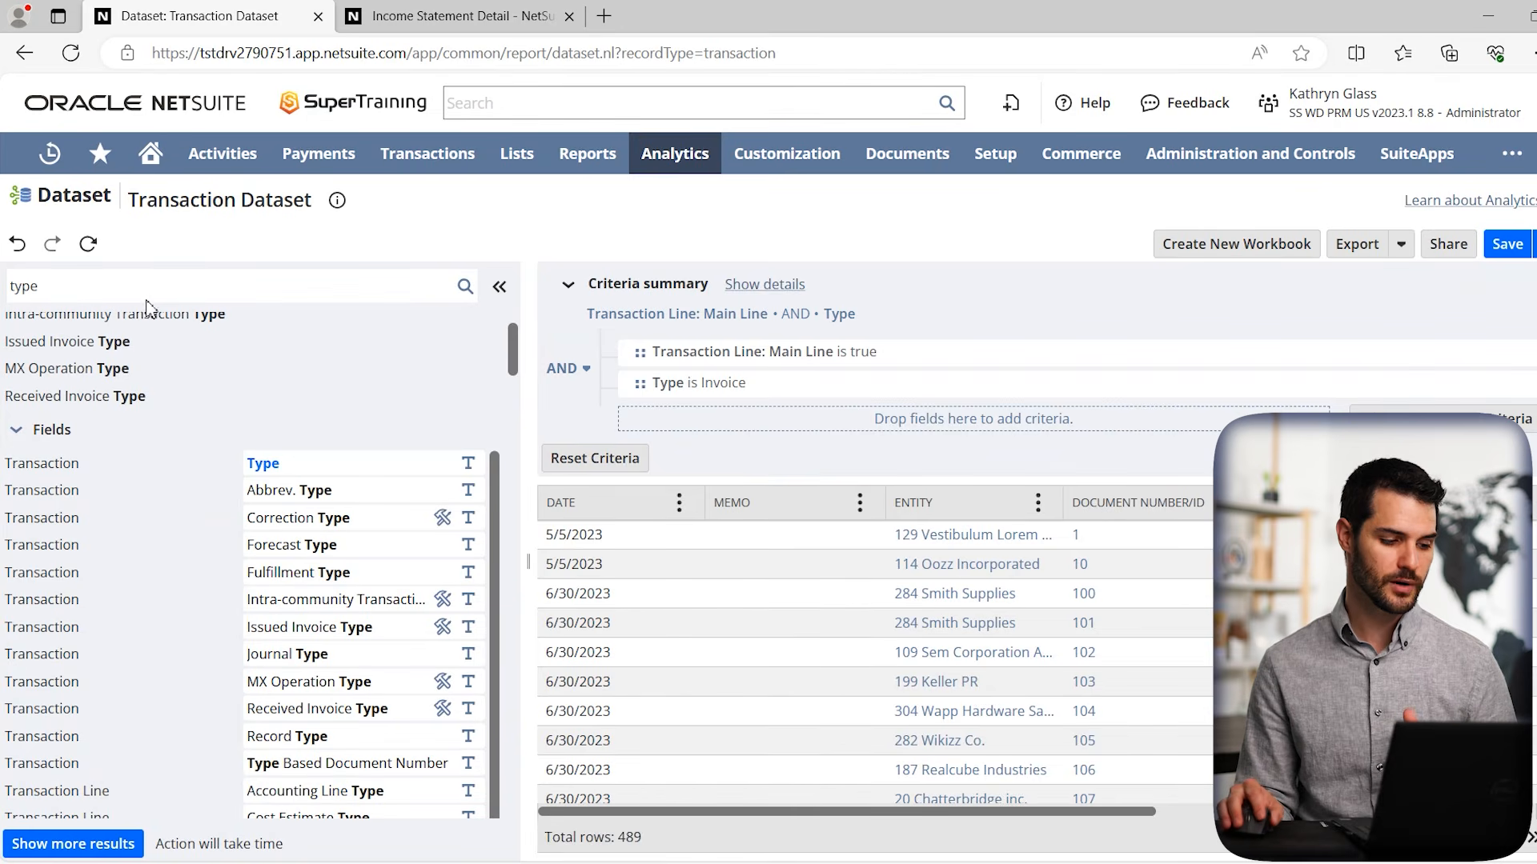
Find the transaction's Total Amount (Transaction Currency) field and add it to the dataset criteria, filtered to greater or equal 1500
double_click(93, 292)
text(am)
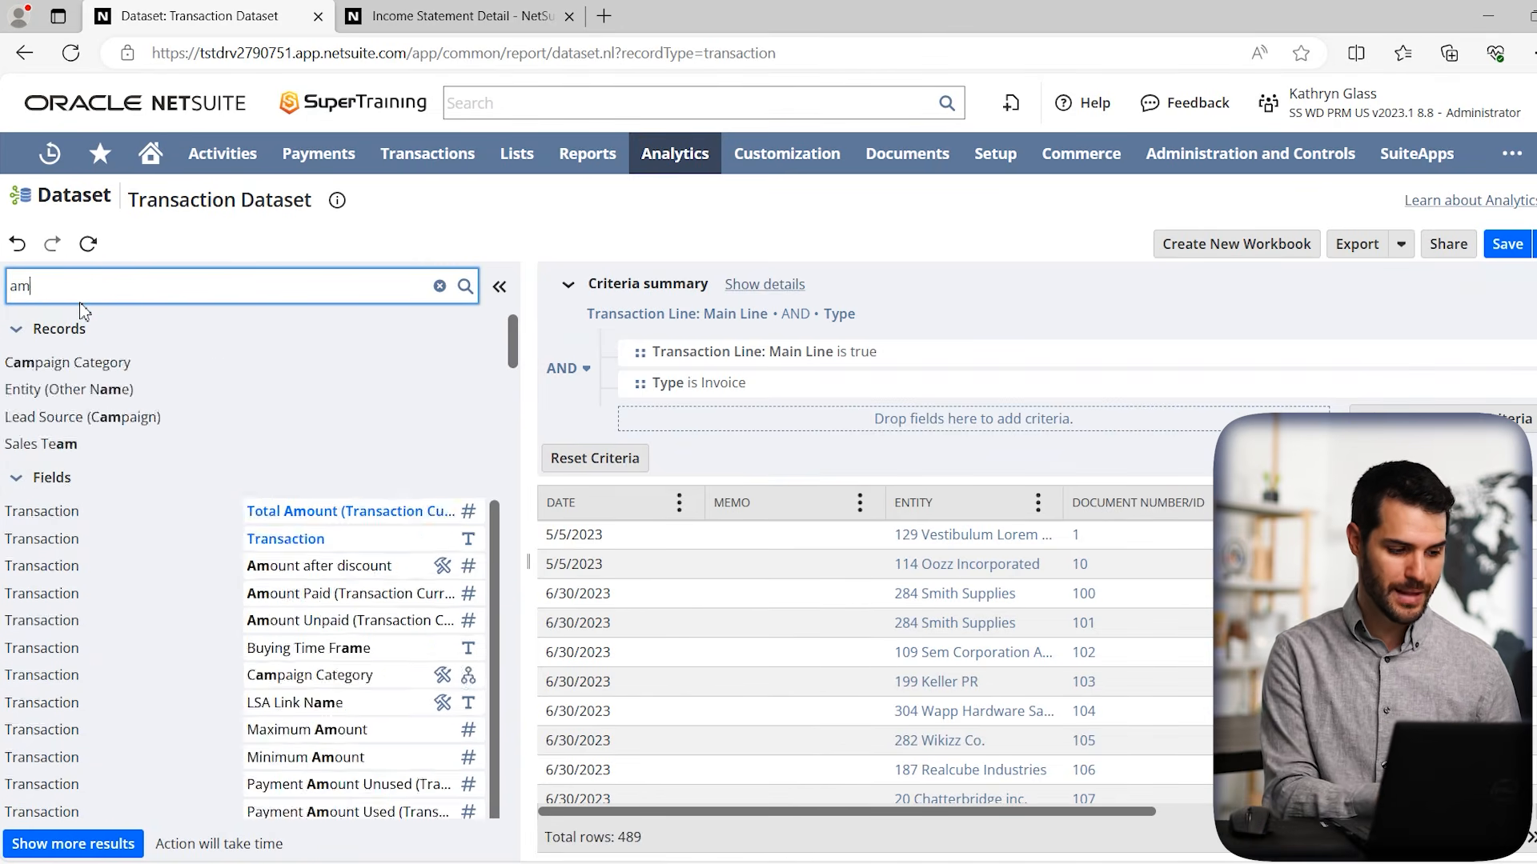
text(ount)
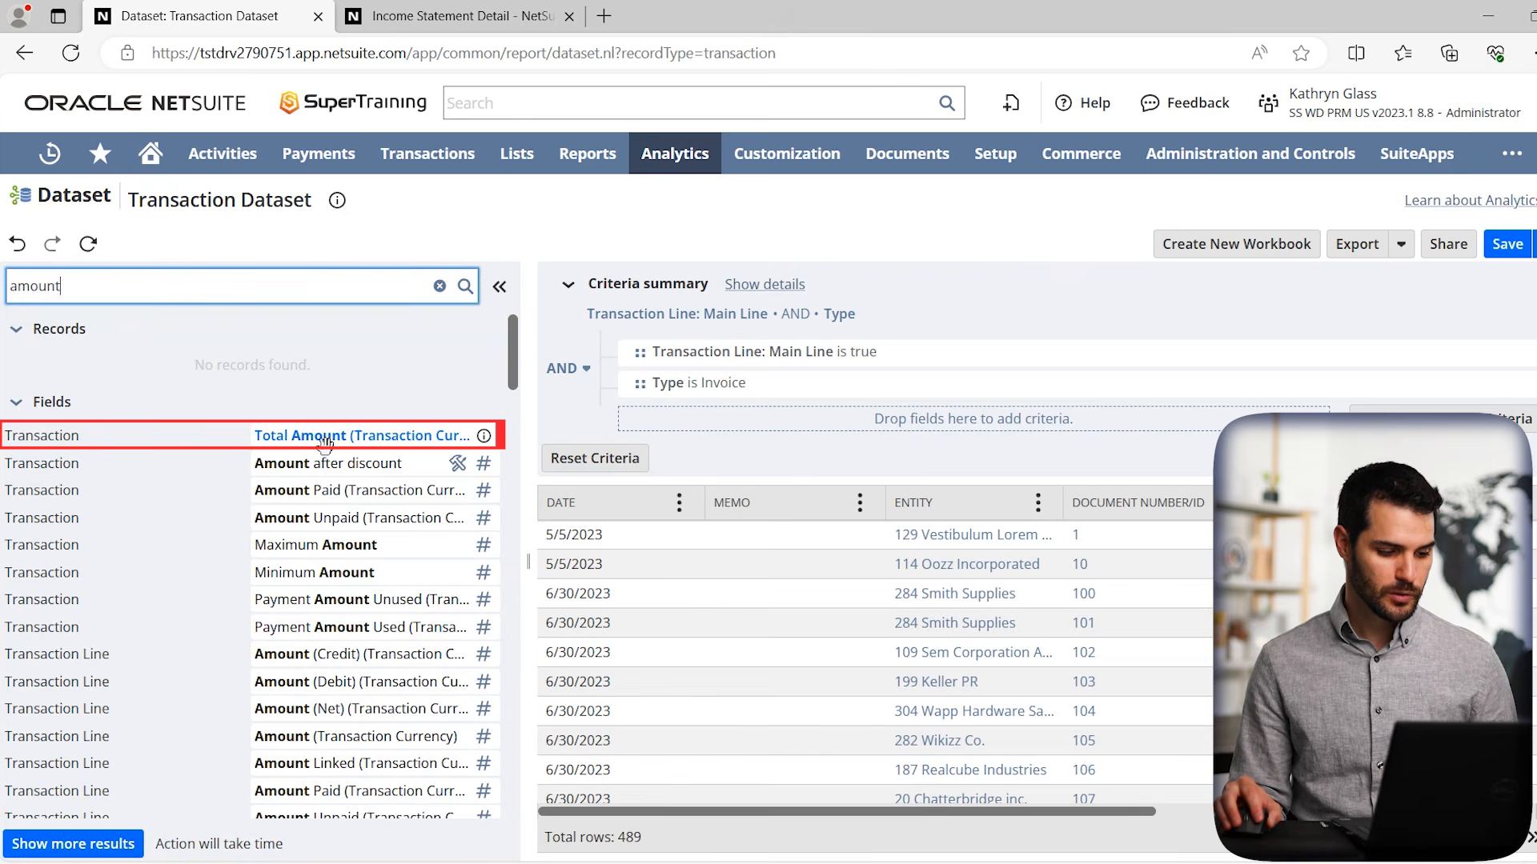
drag(312, 440, 701, 428)
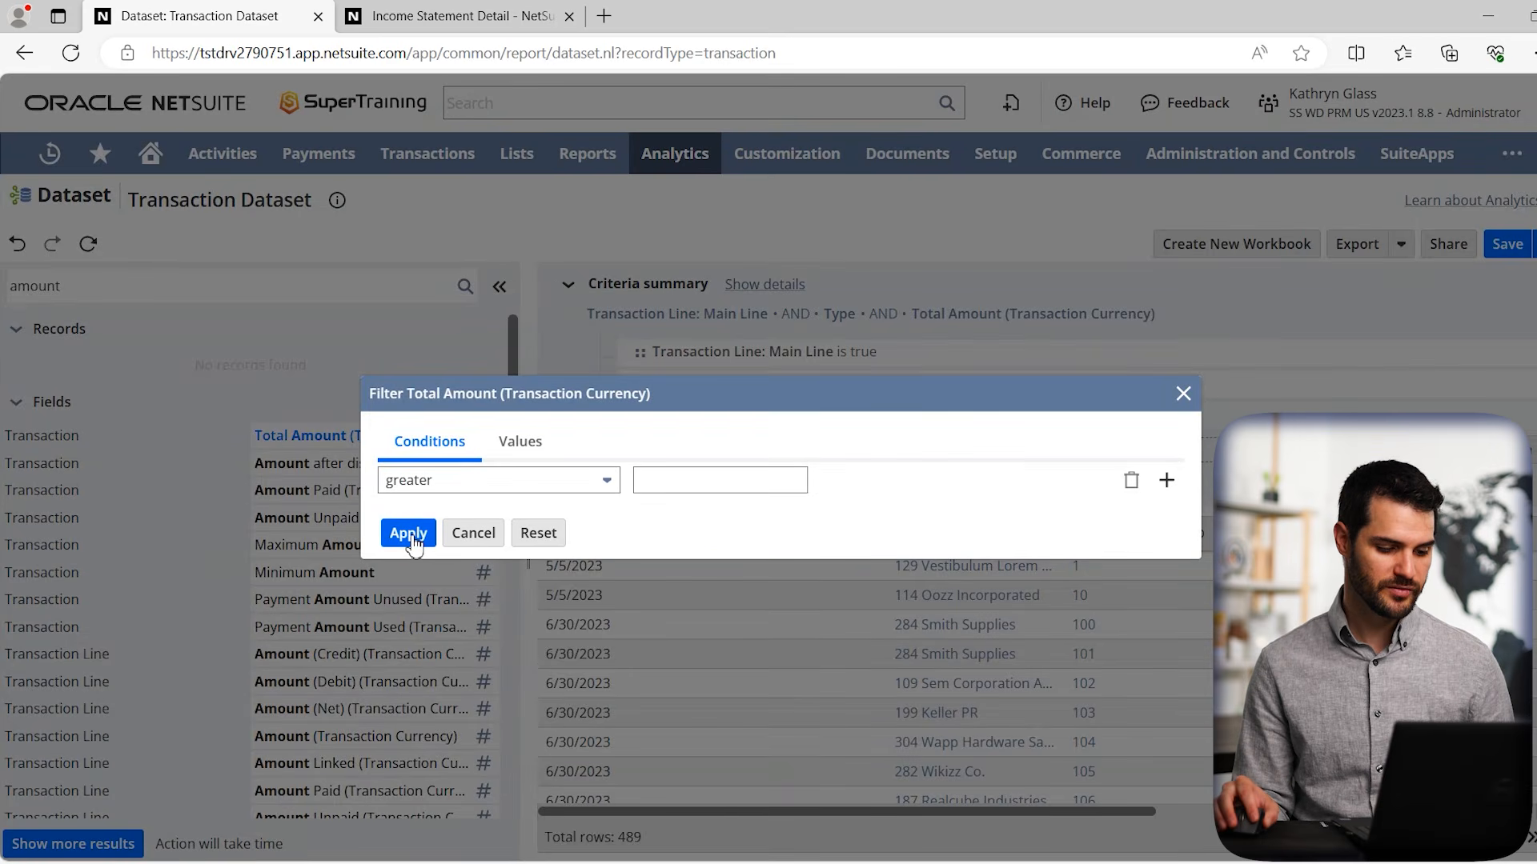
click(607, 480)
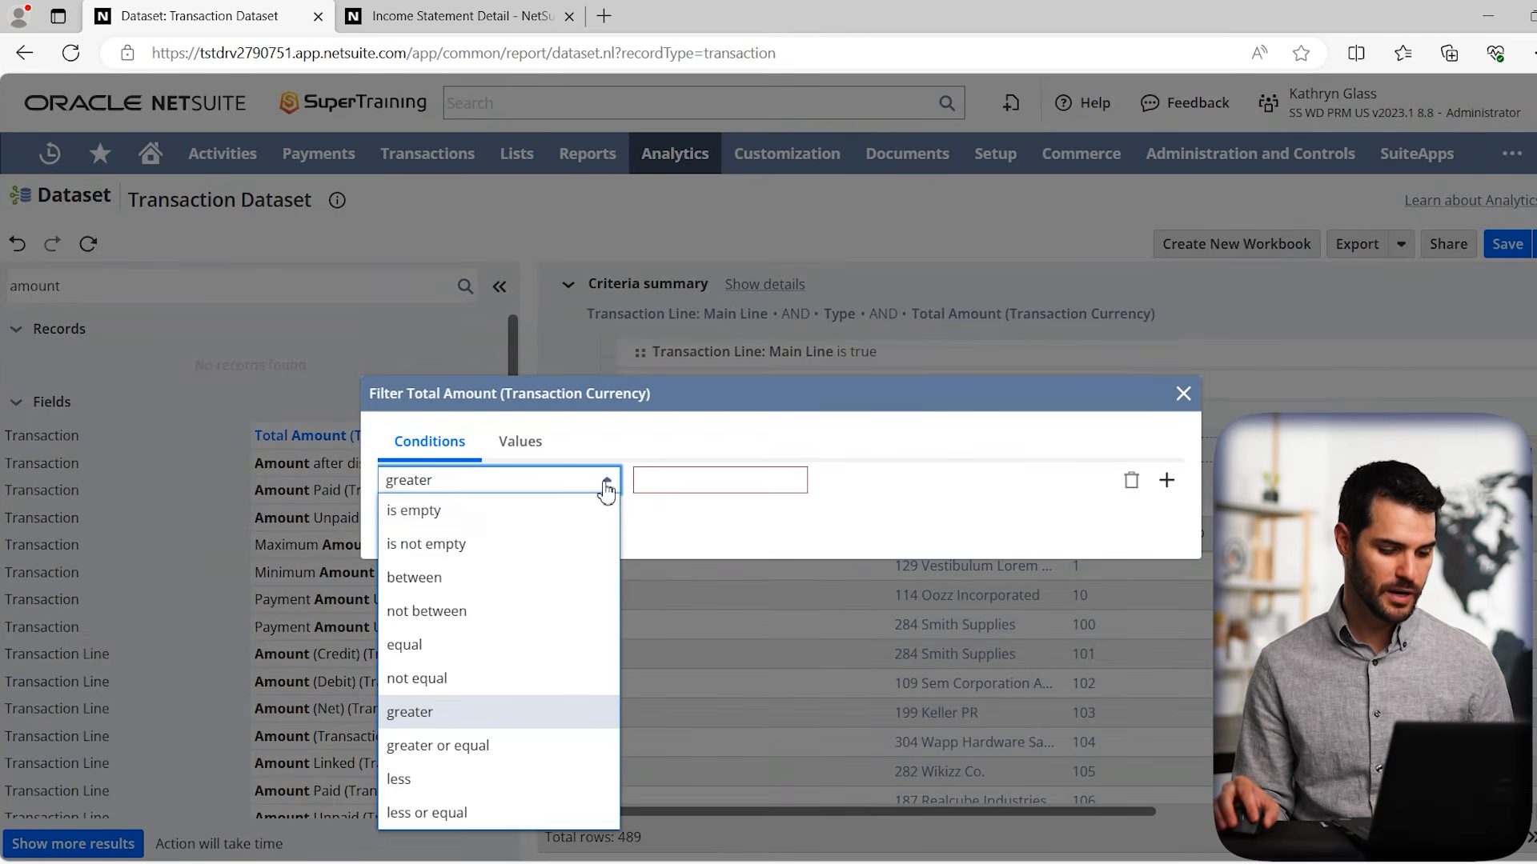
click(484, 746)
click(690, 484)
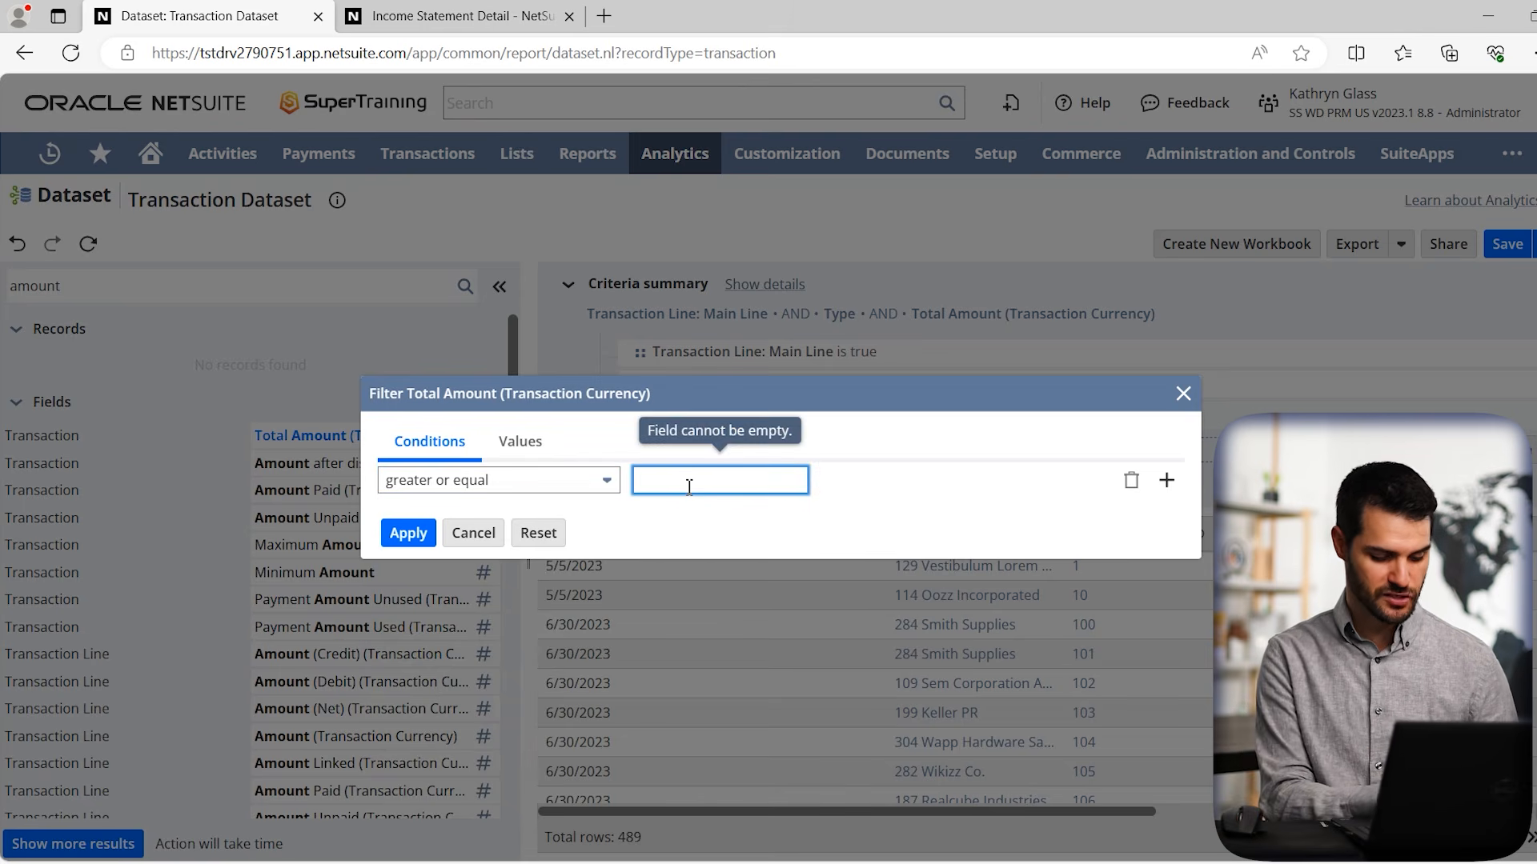
text(1500)
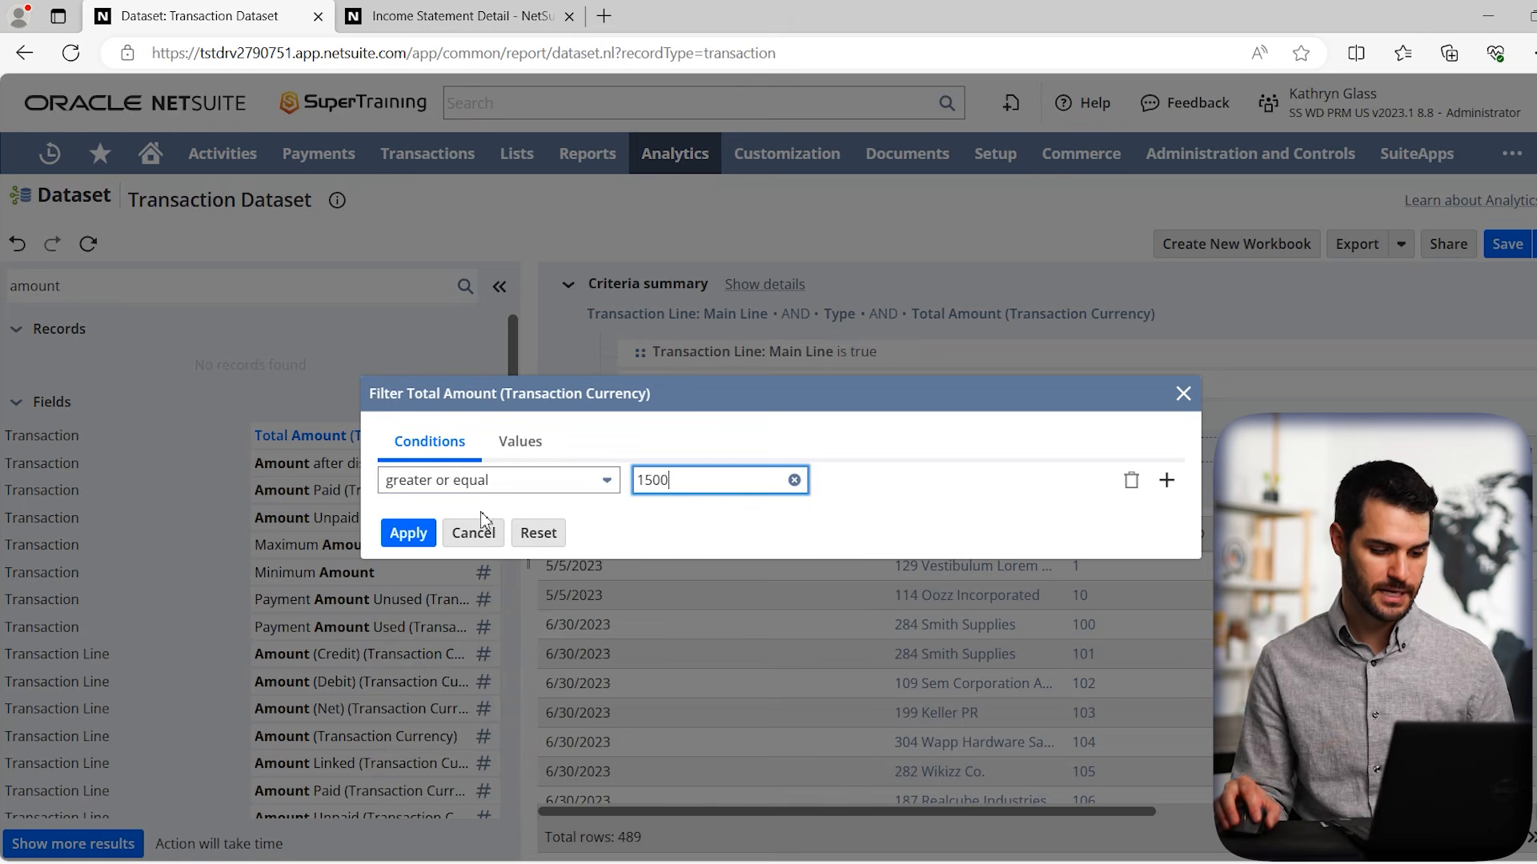
click(410, 533)
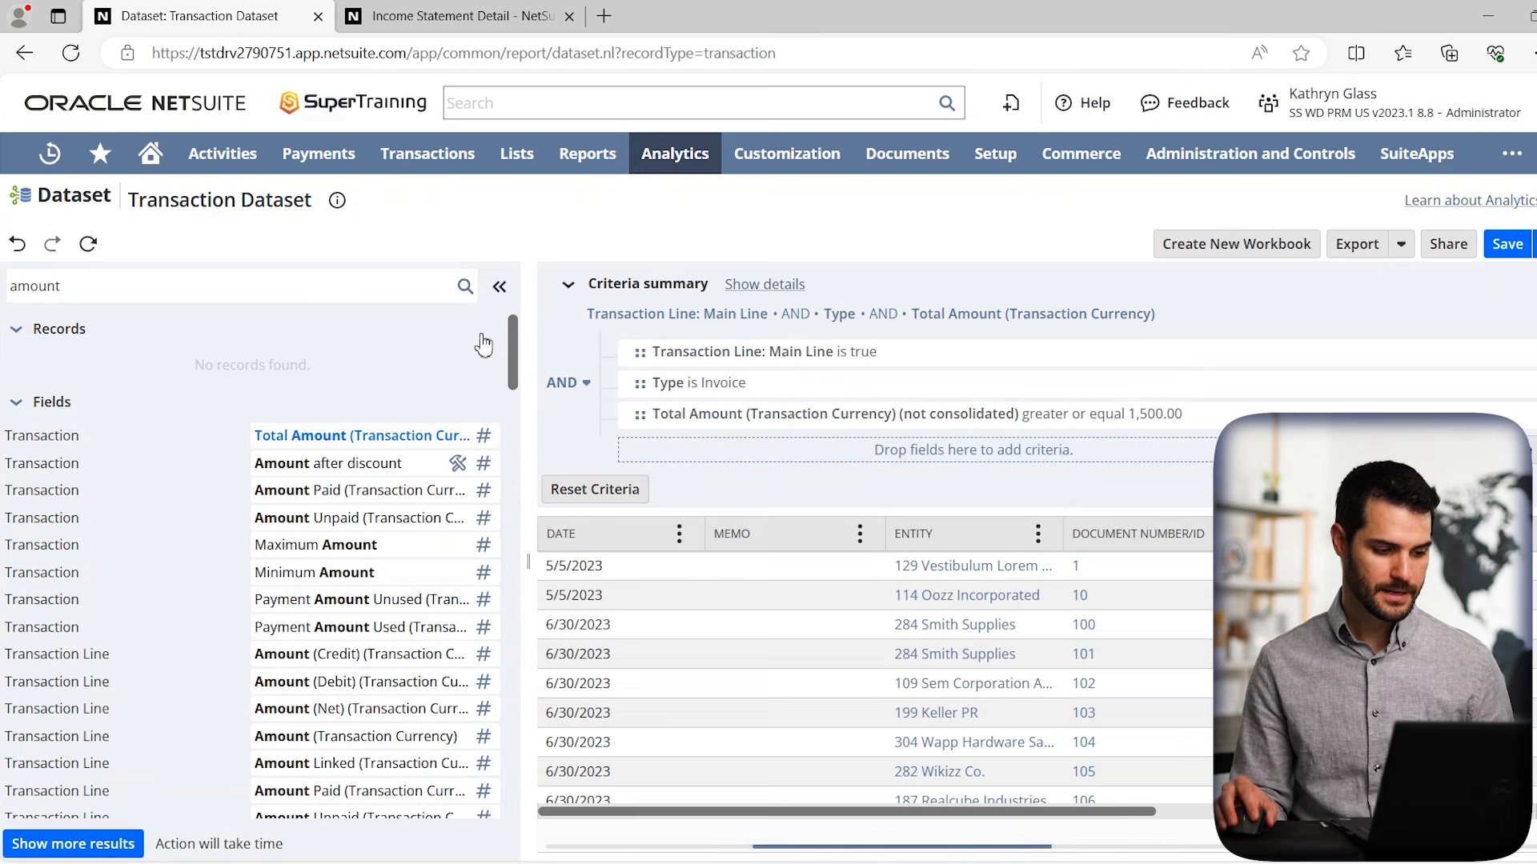
Find the transaction line's Location field and add it to the dataset criteria, filtered to any of Atlanta and Boston
click(440, 286)
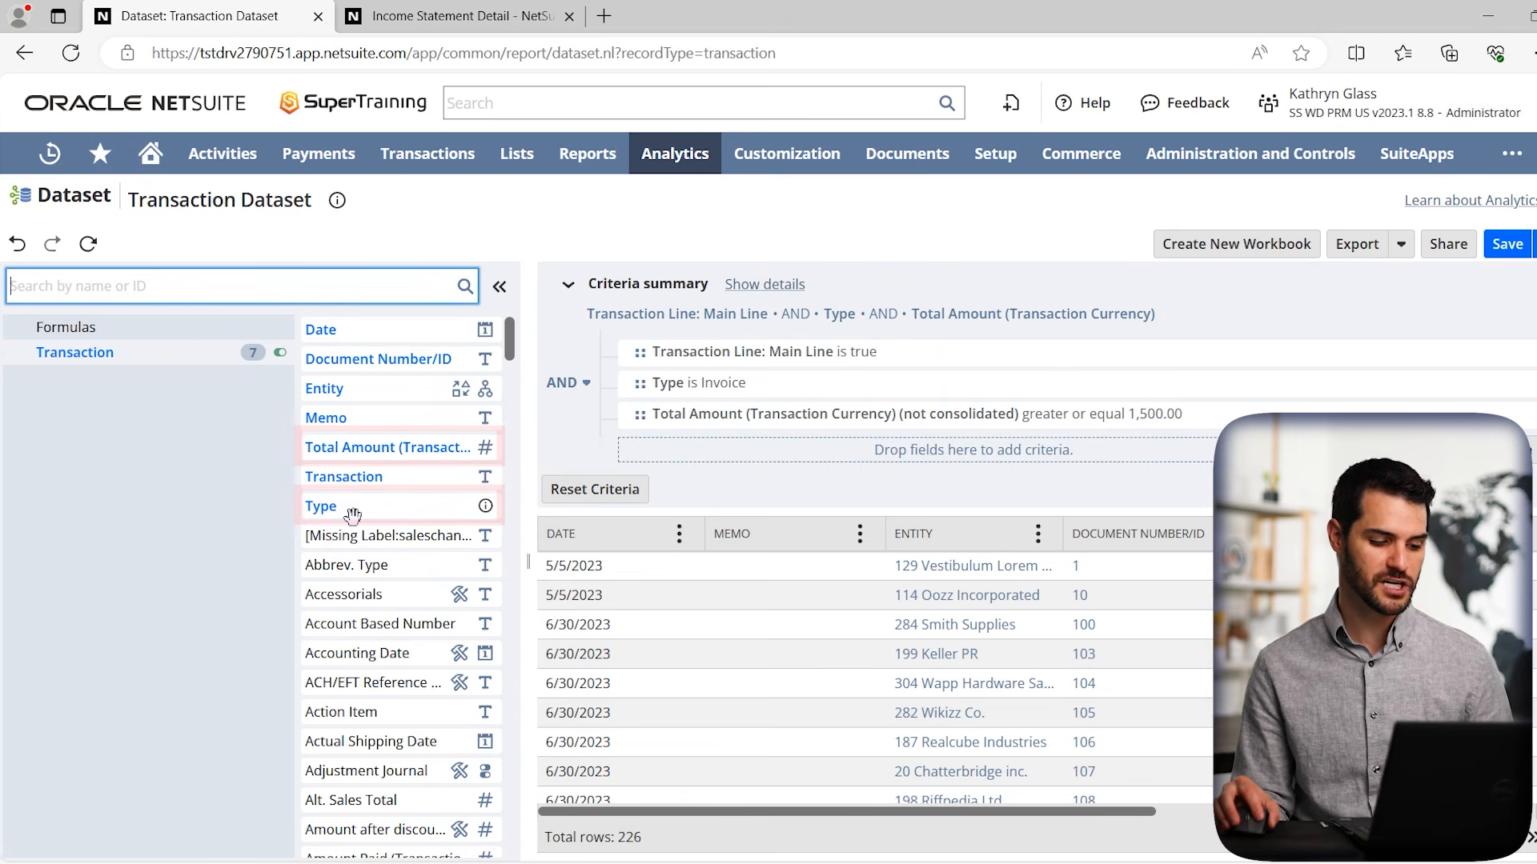
mouse_move(353, 513)
mouse_down()
mouse_move(593, 481)
mouse_move(682, 425)
mouse_move(700, 449)
mouse_move(342, 497)
mouse_up()
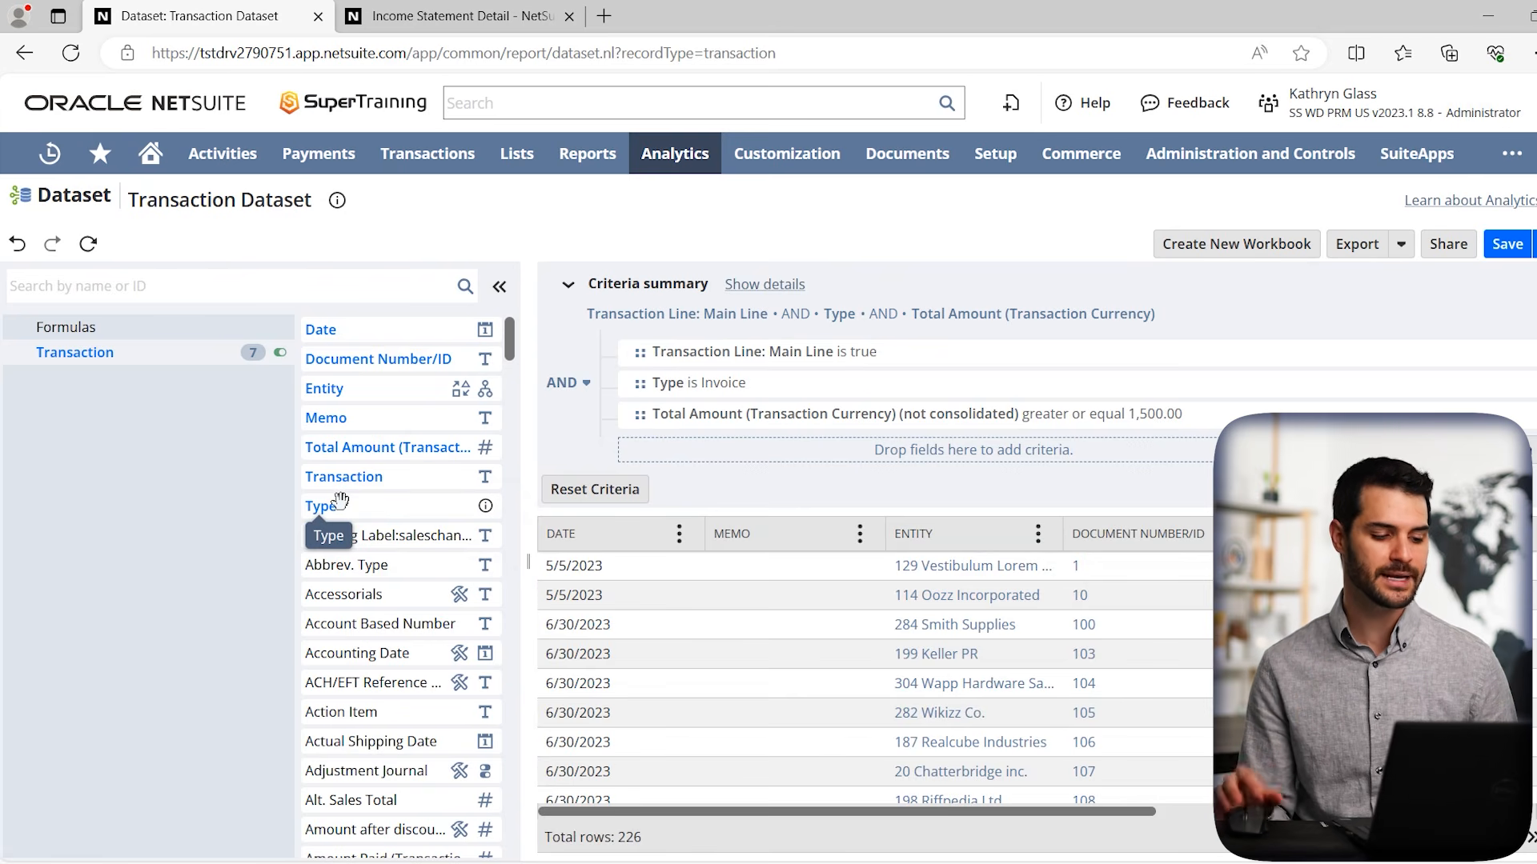
click(184, 276)
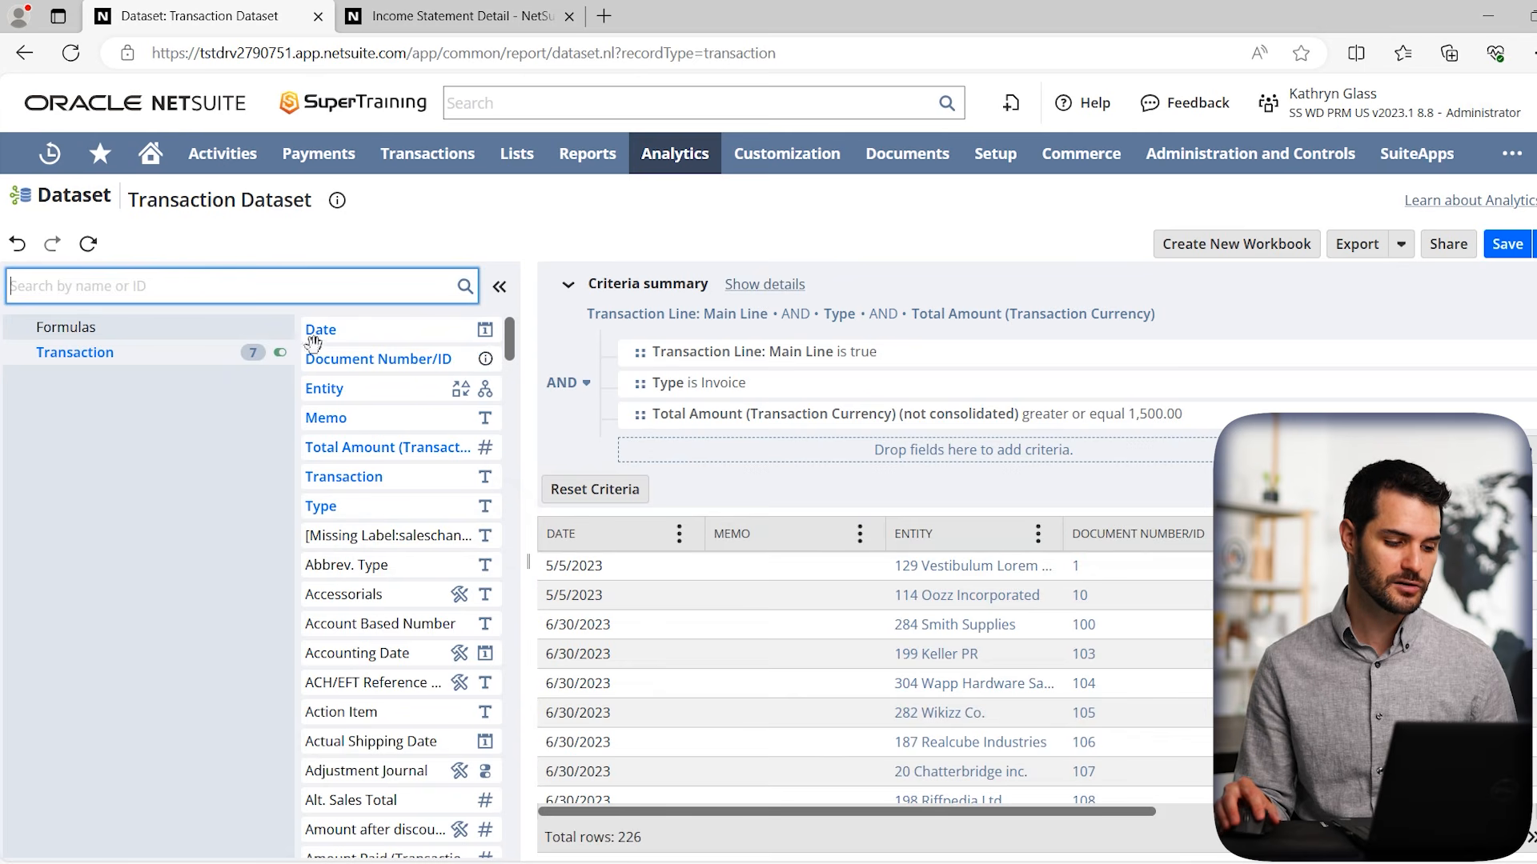
text(location)
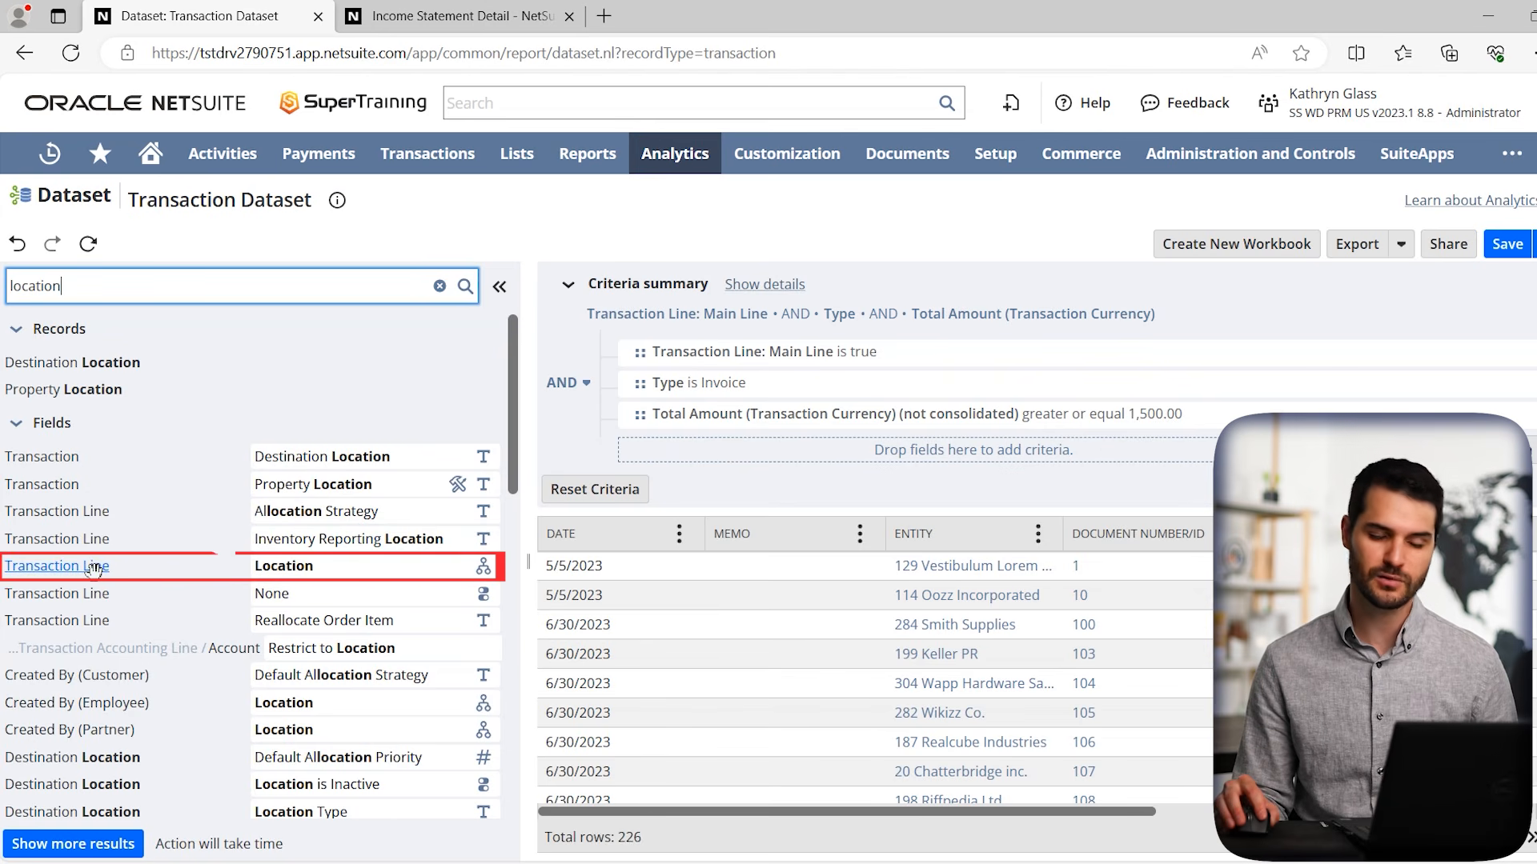
drag(284, 565, 748, 456)
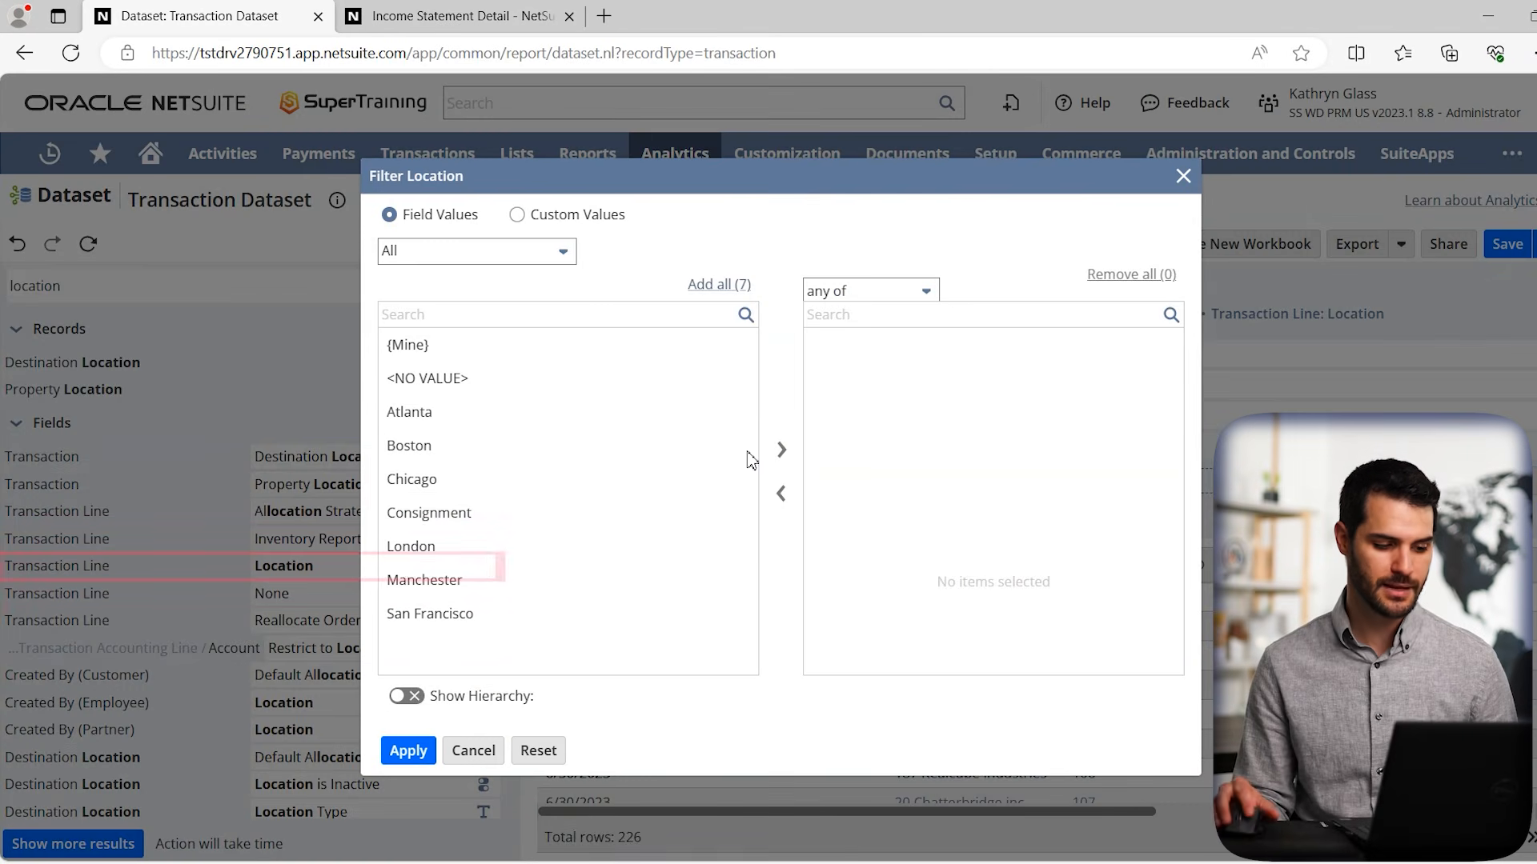
double_click(438, 421)
double_click(438, 420)
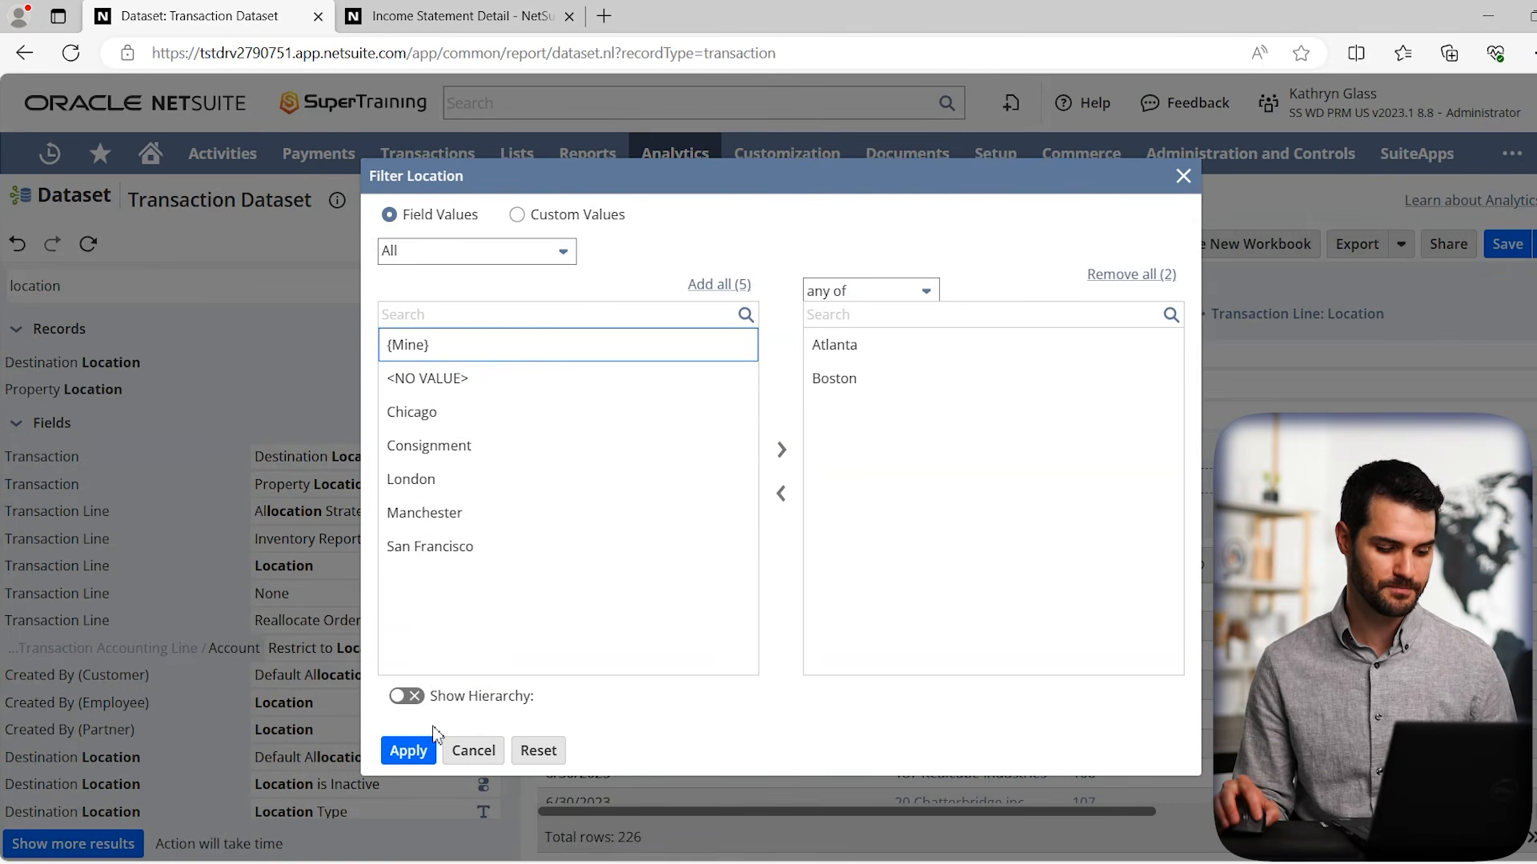
click(408, 751)
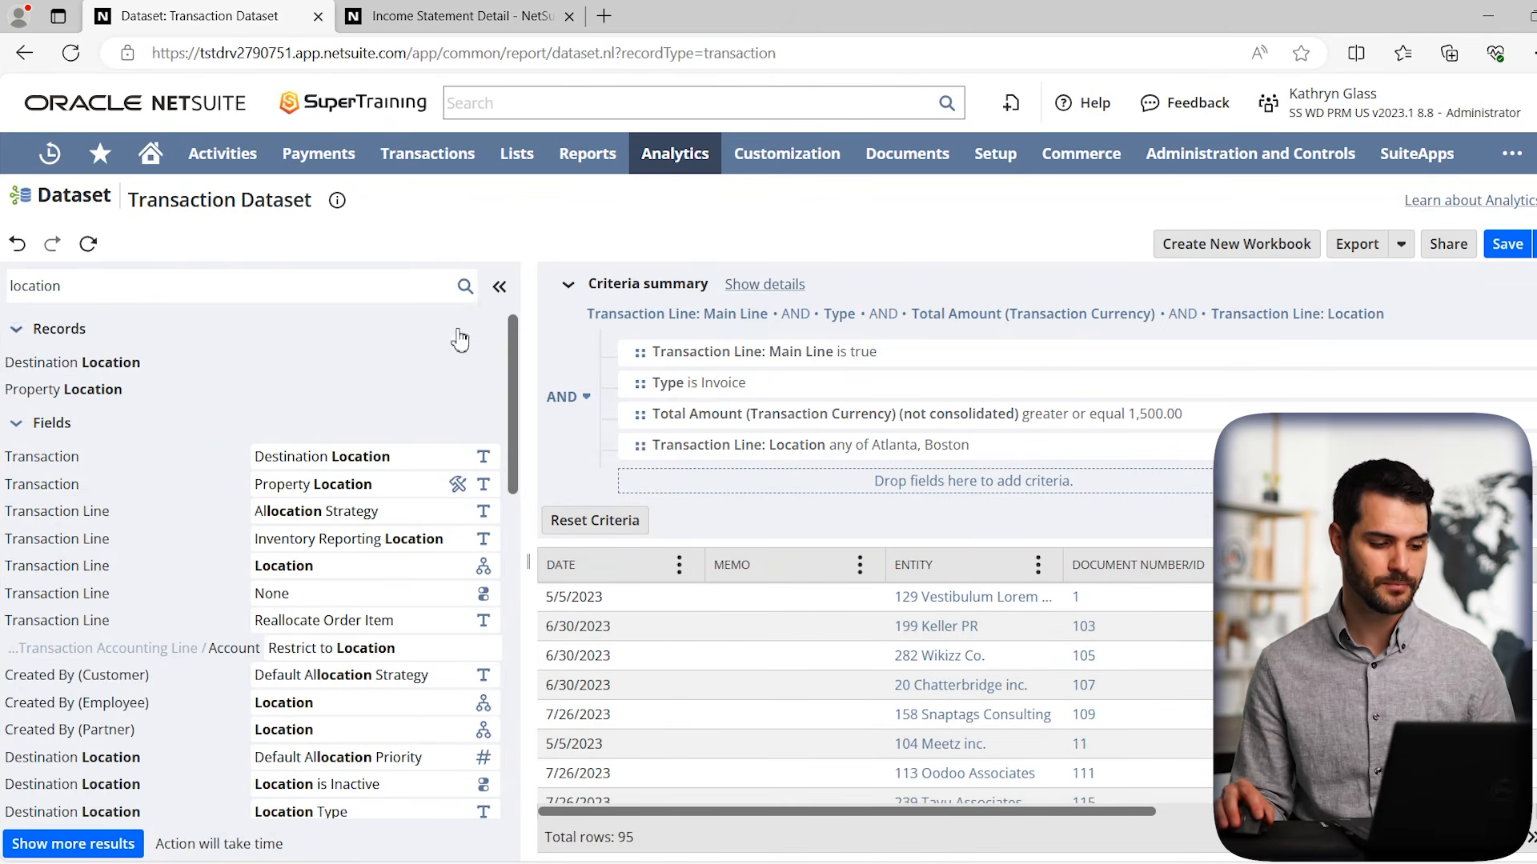
Add the transaction line's Location as a results column directly after Memo and check the listed locations
click(440, 286)
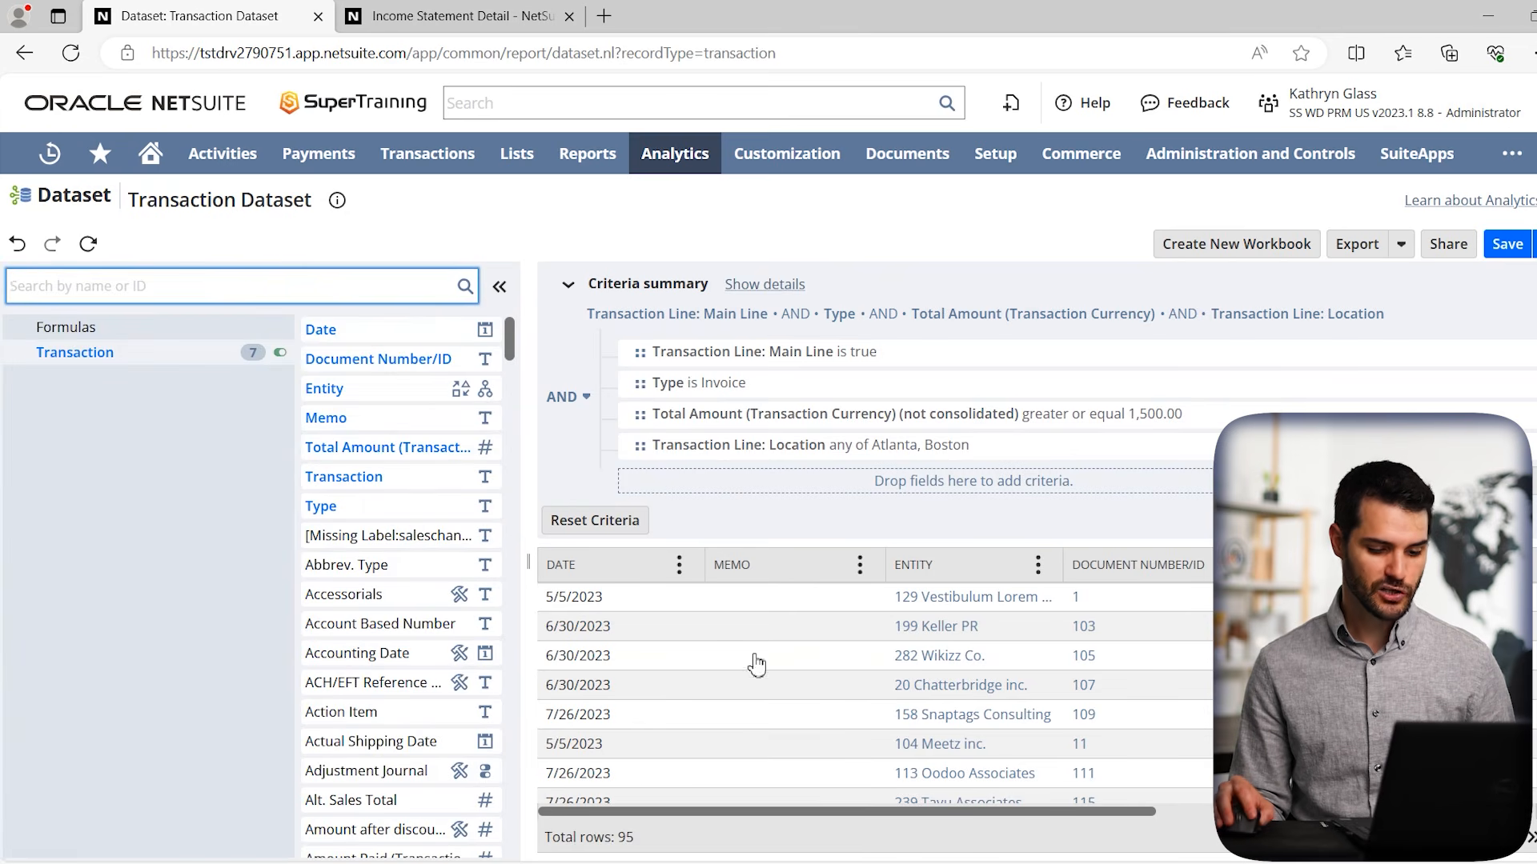
drag(1025, 811, 1432, 807)
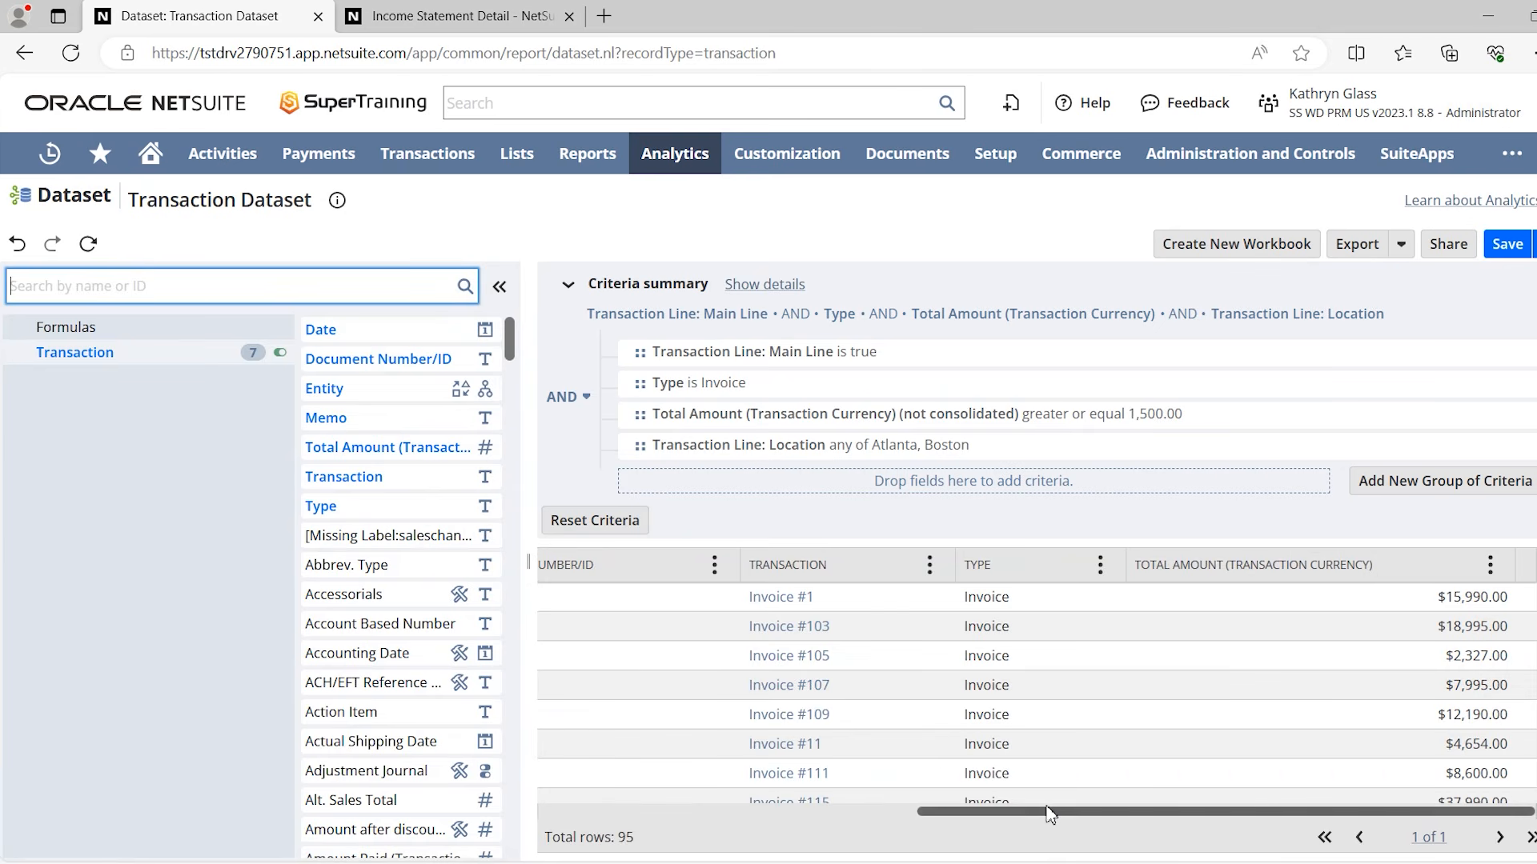
drag(1045, 813, 666, 812)
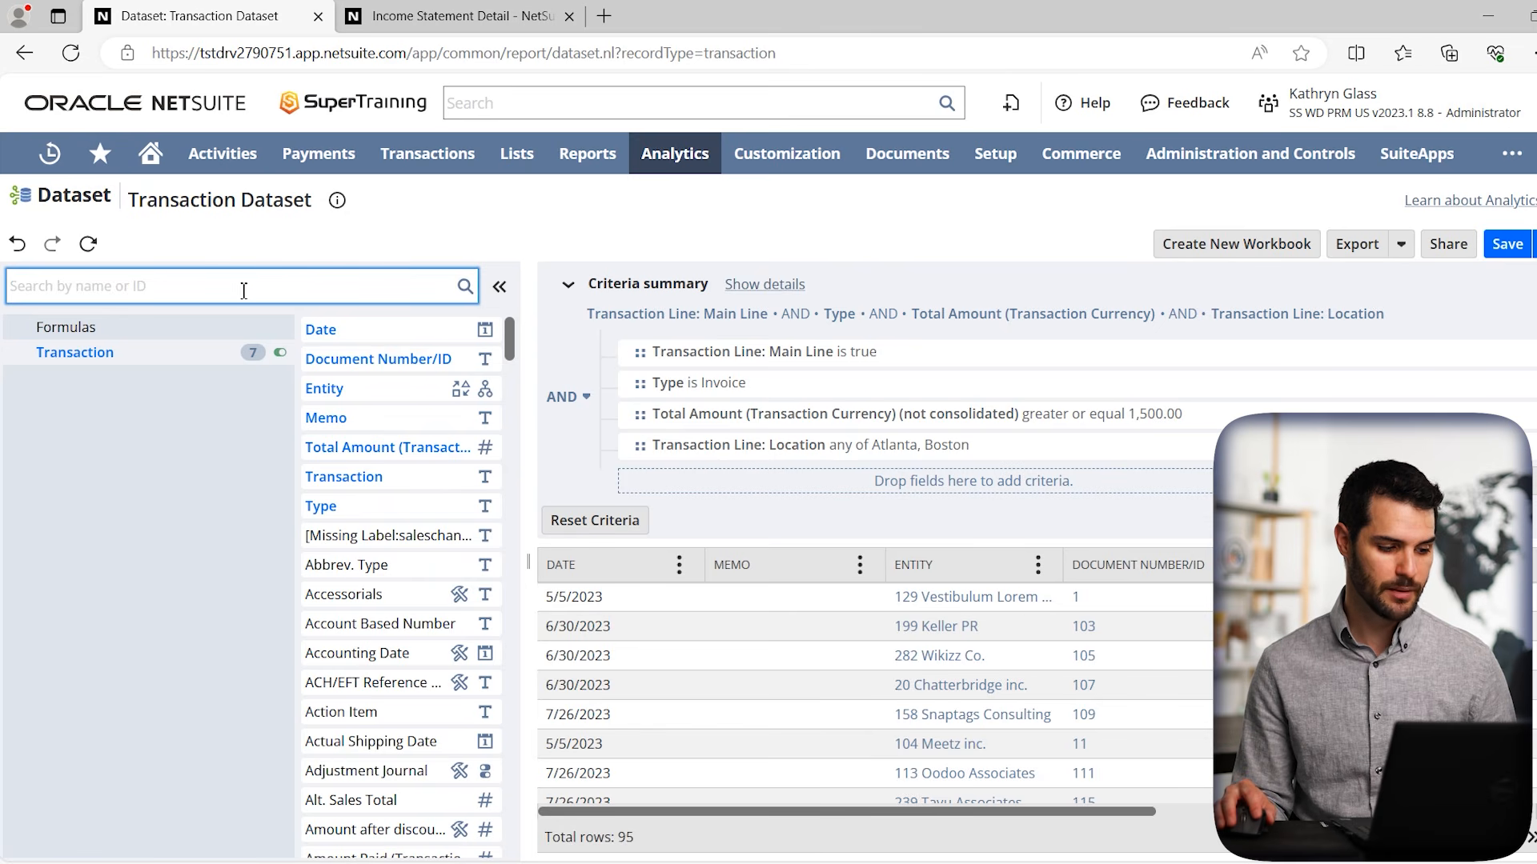
text(l)
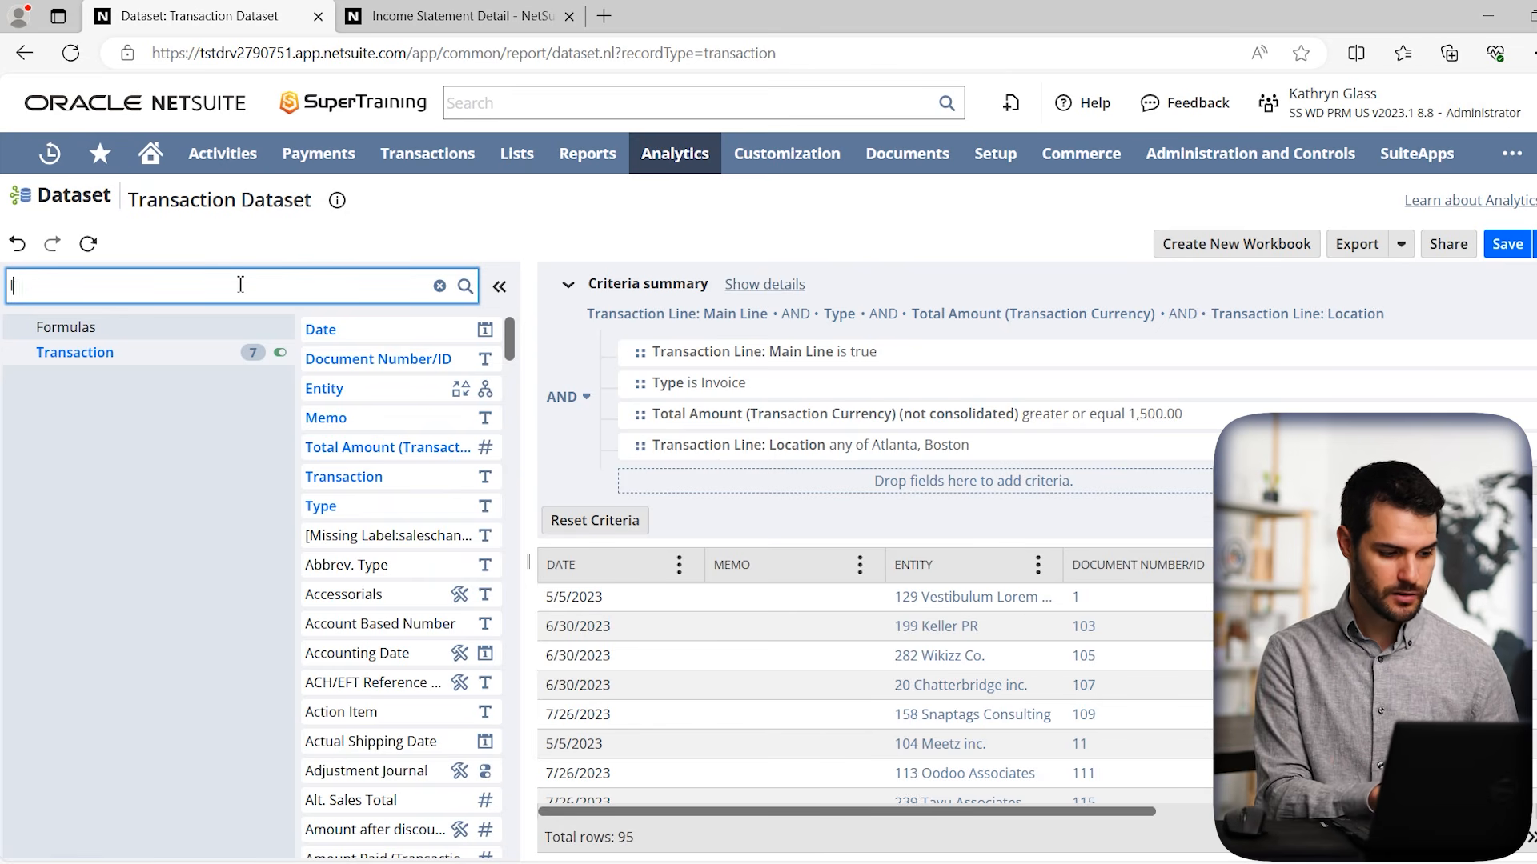
text(ocation)
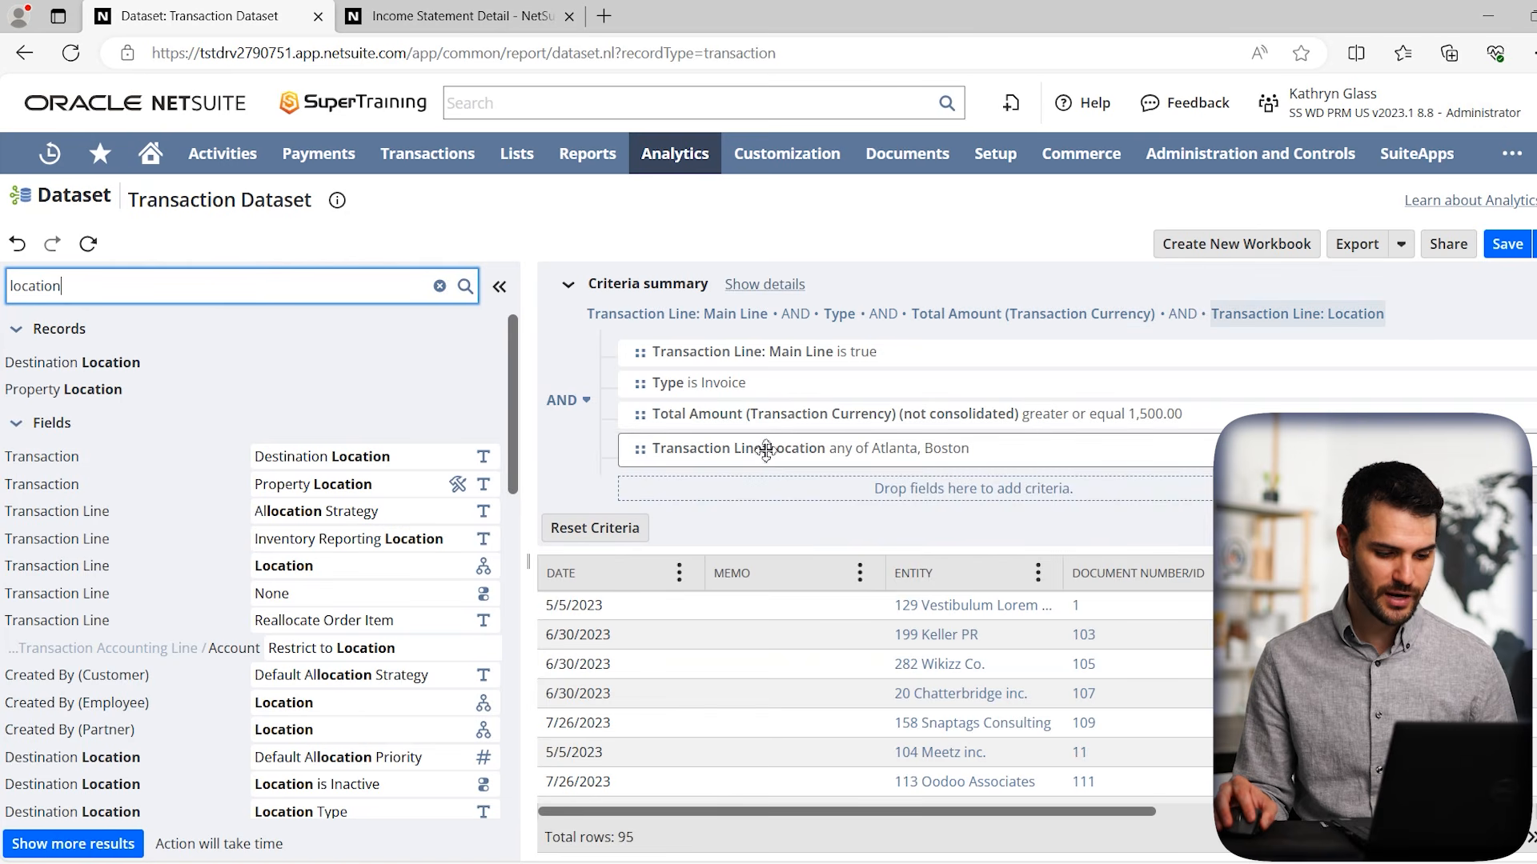
drag(760, 452, 849, 589)
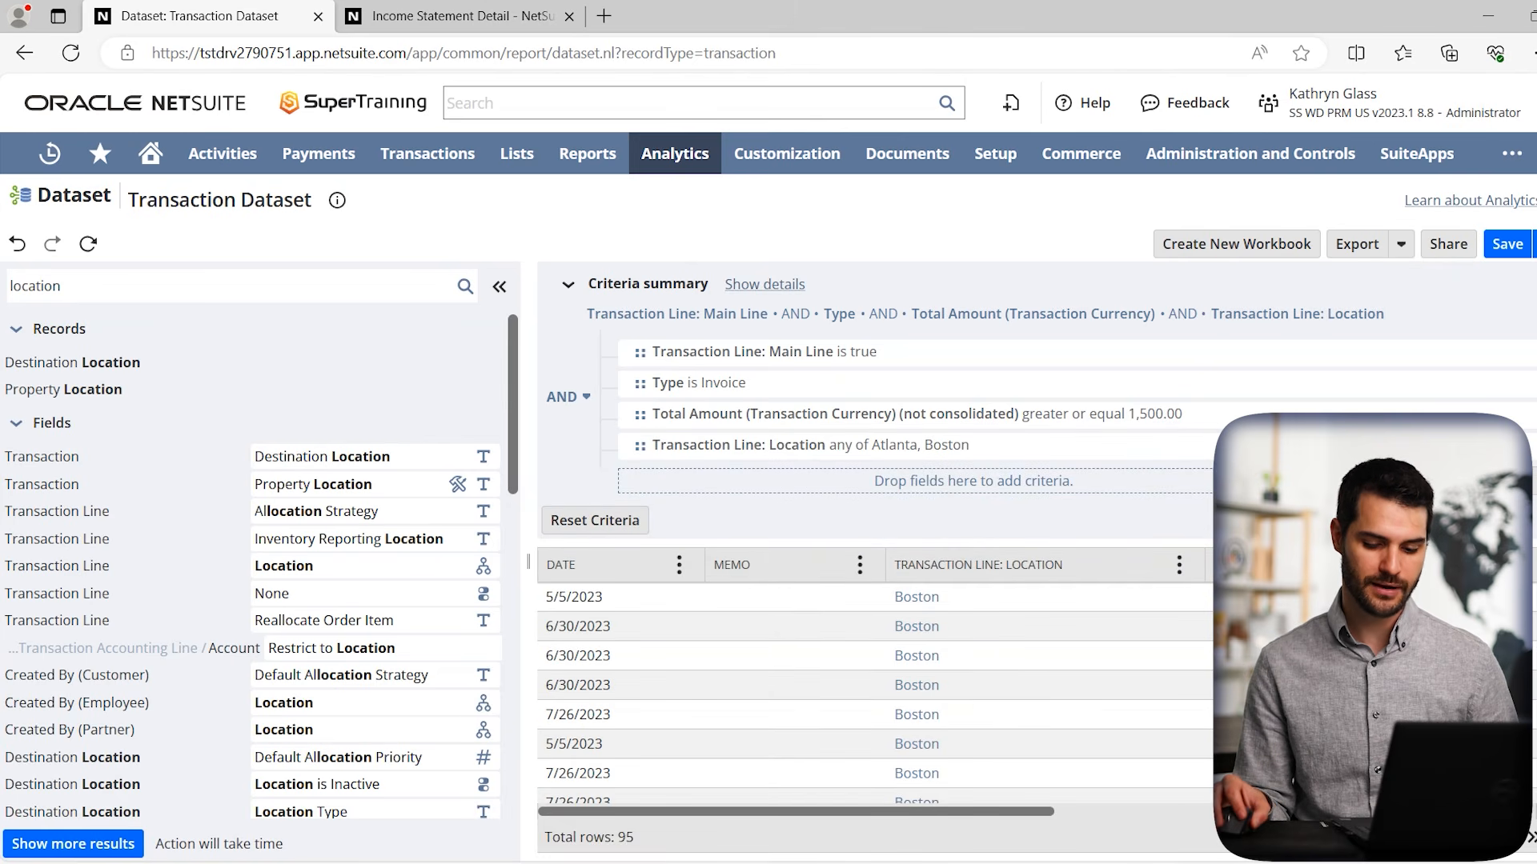
scroll(872, 696, down, 3)
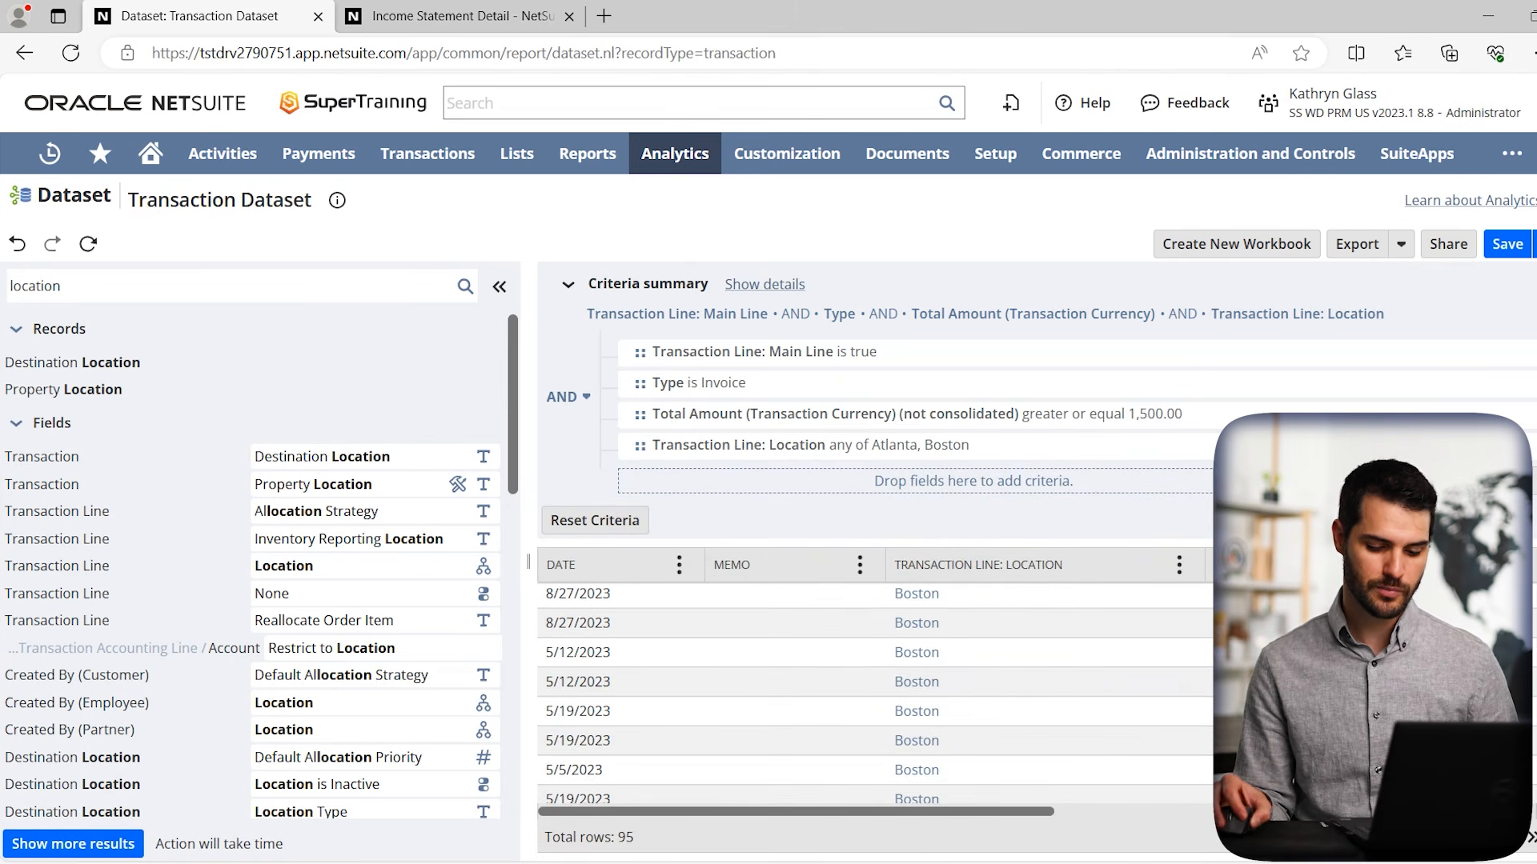
scroll(873, 696, down, 3)
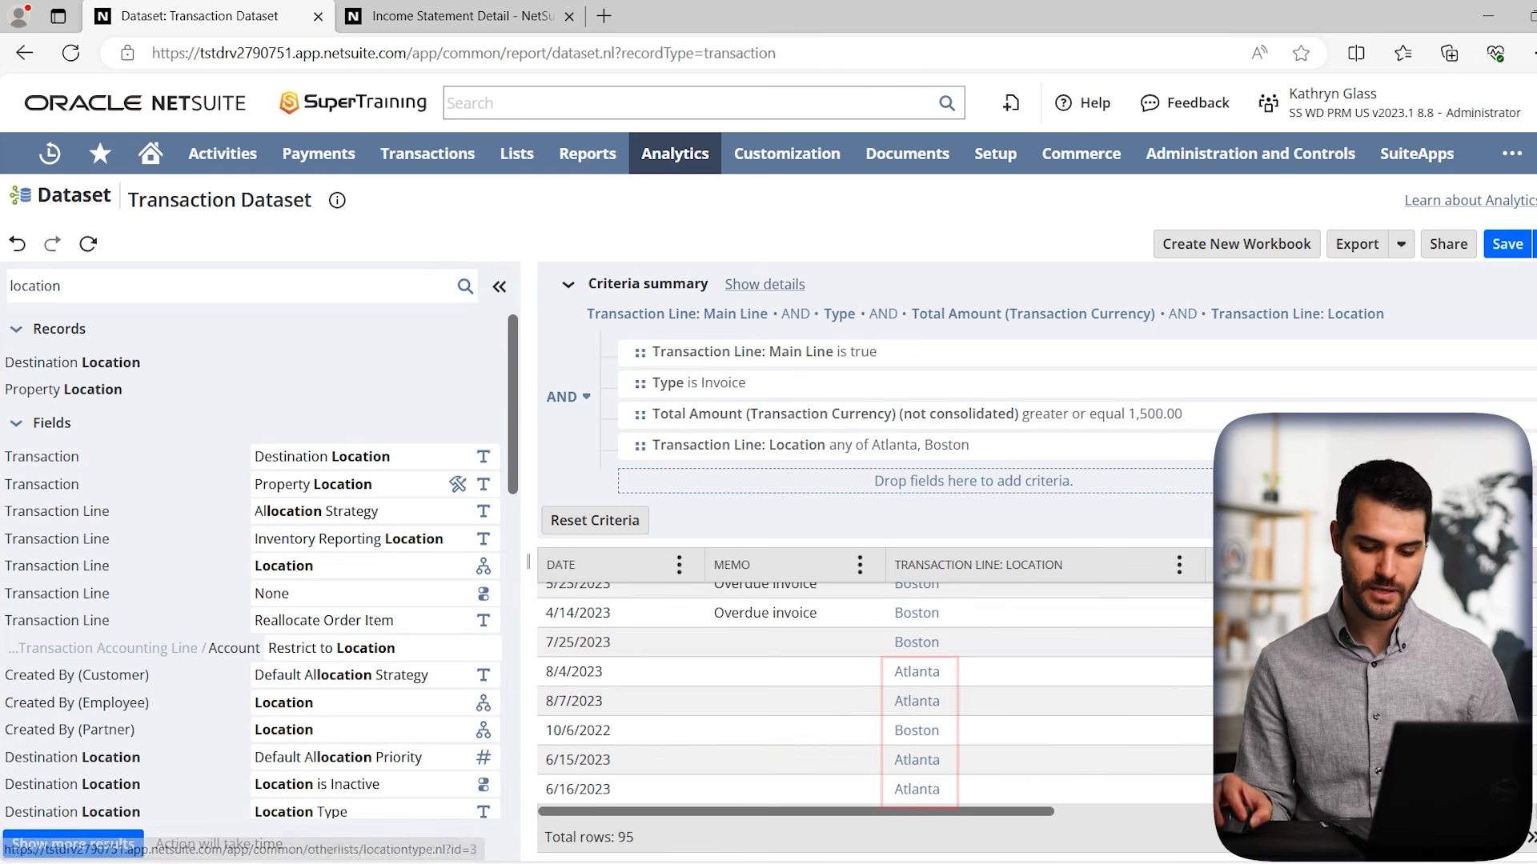
scroll(872, 696, up, 6)
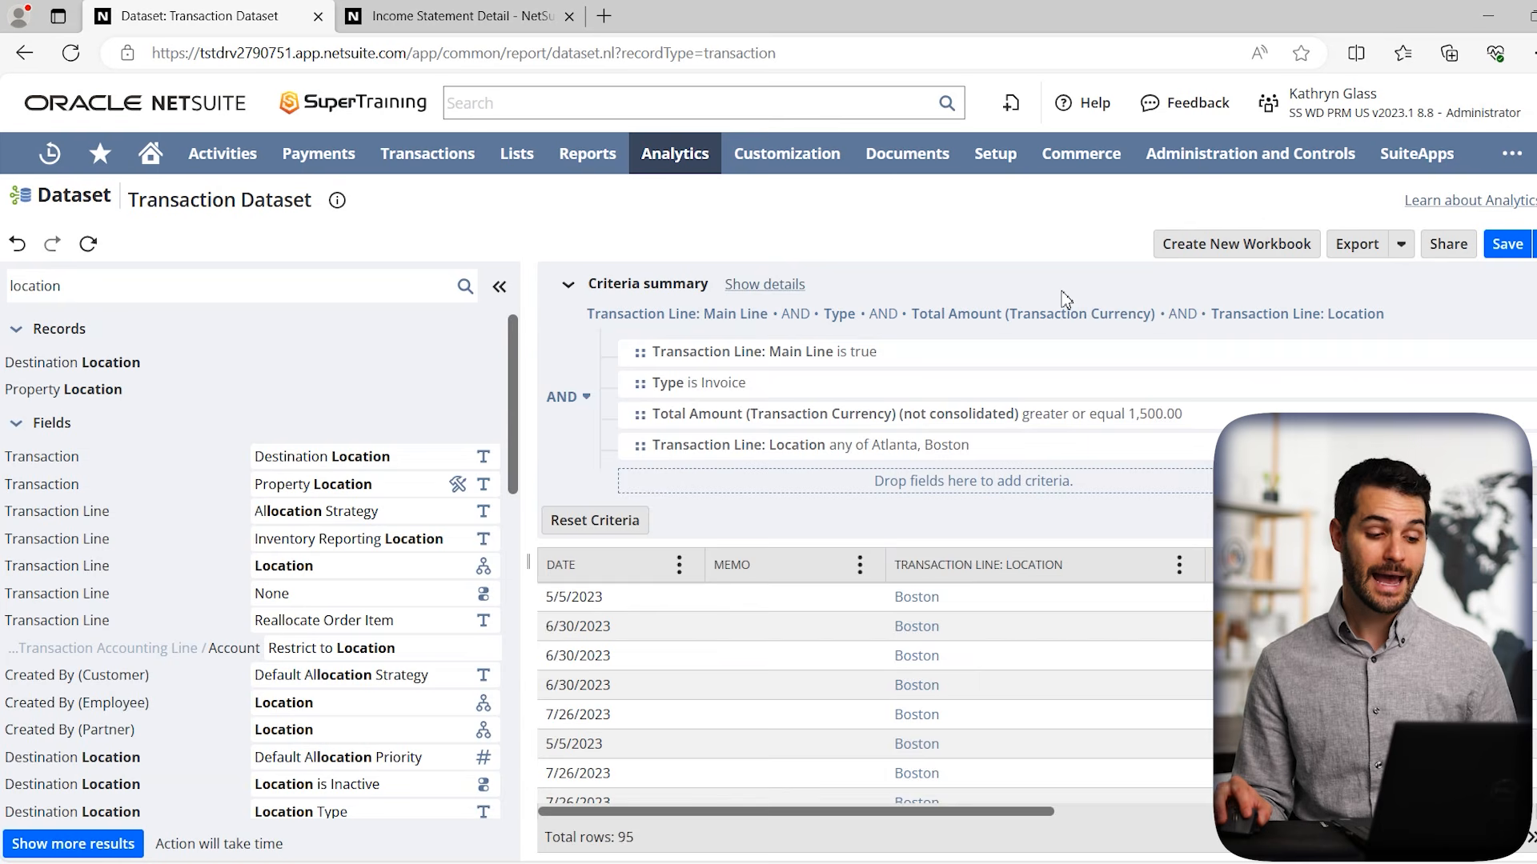
mouse_move(975, 398)
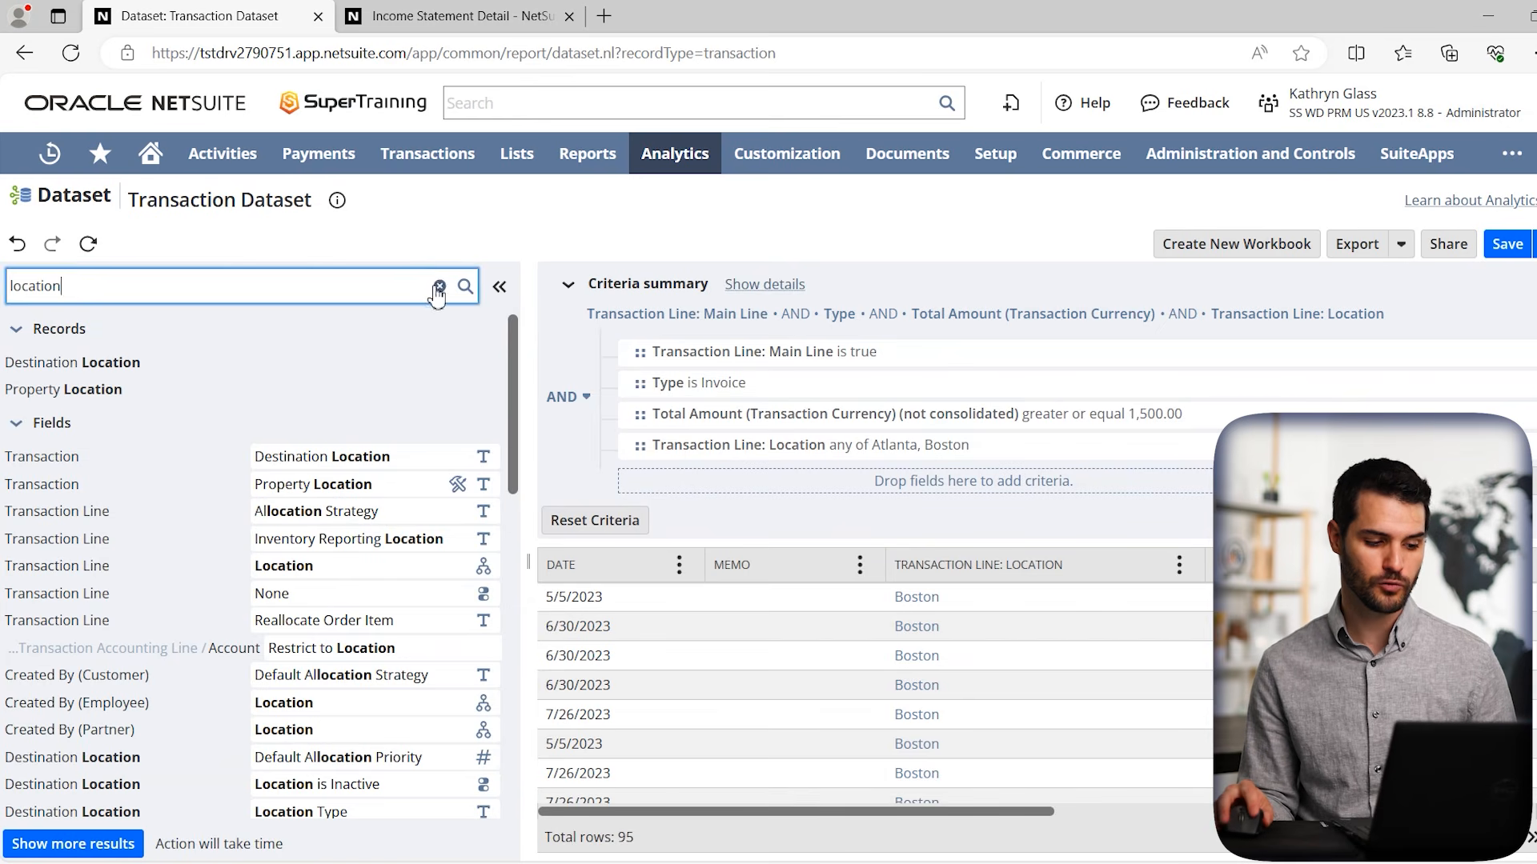
Clear the field search and save the dataset as "Invoice Dataset TEST 1"
click(439, 286)
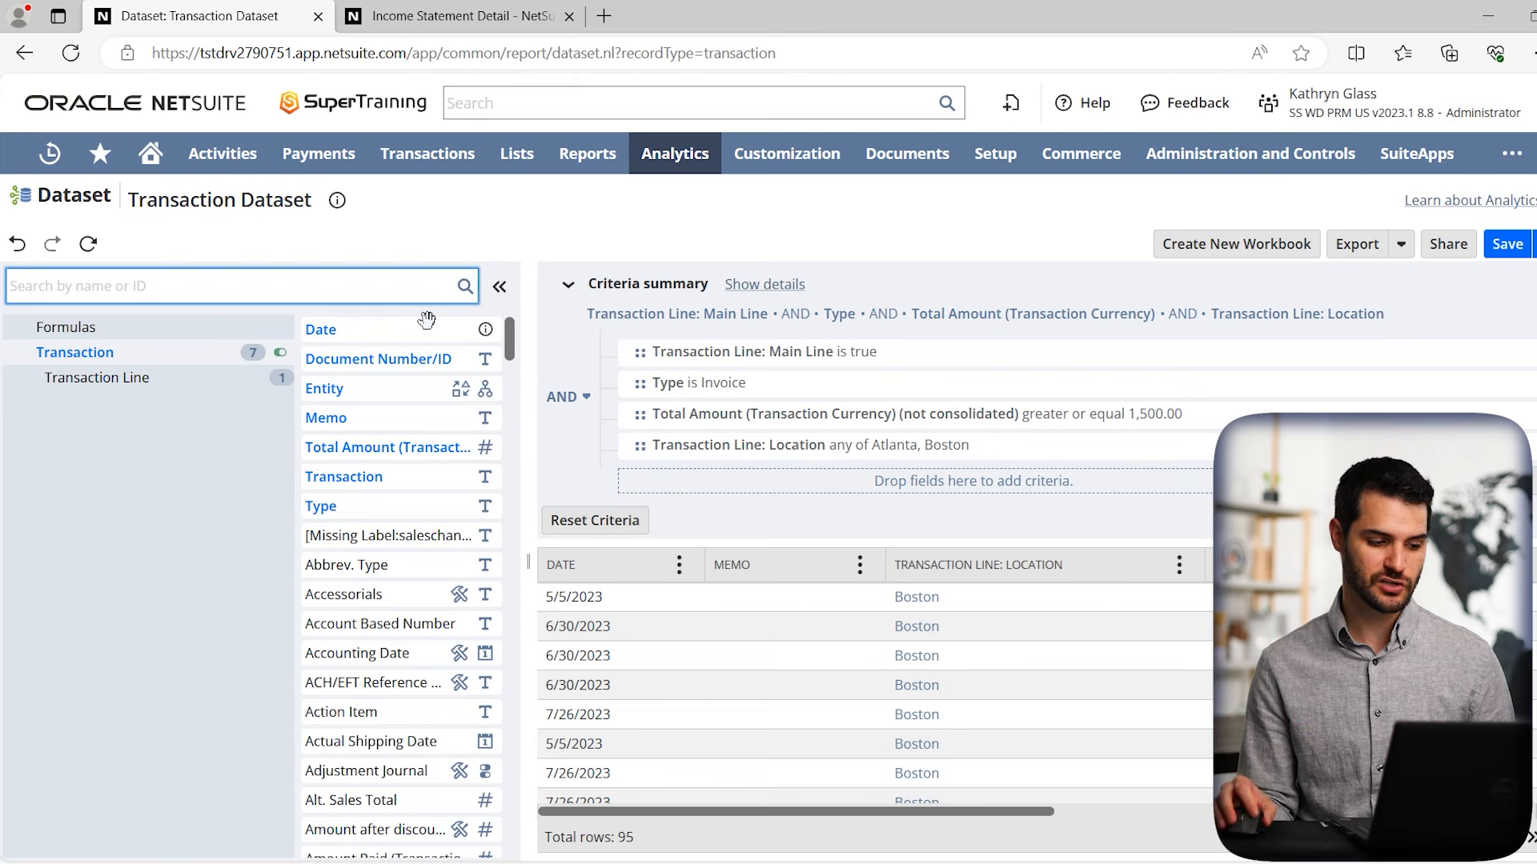
click(462, 240)
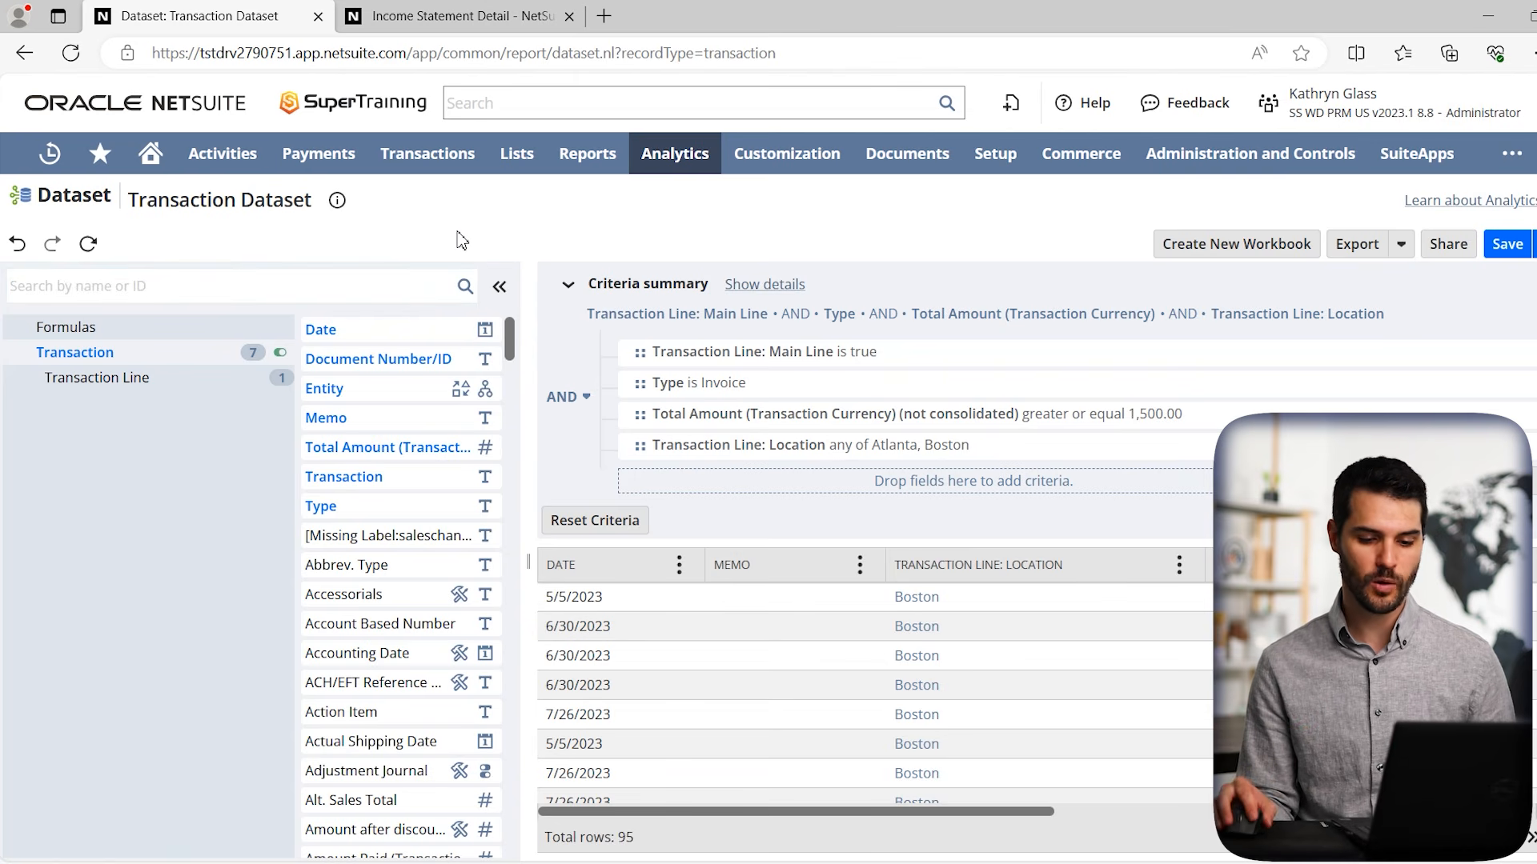
click(1509, 245)
drag(558, 269, 384, 296)
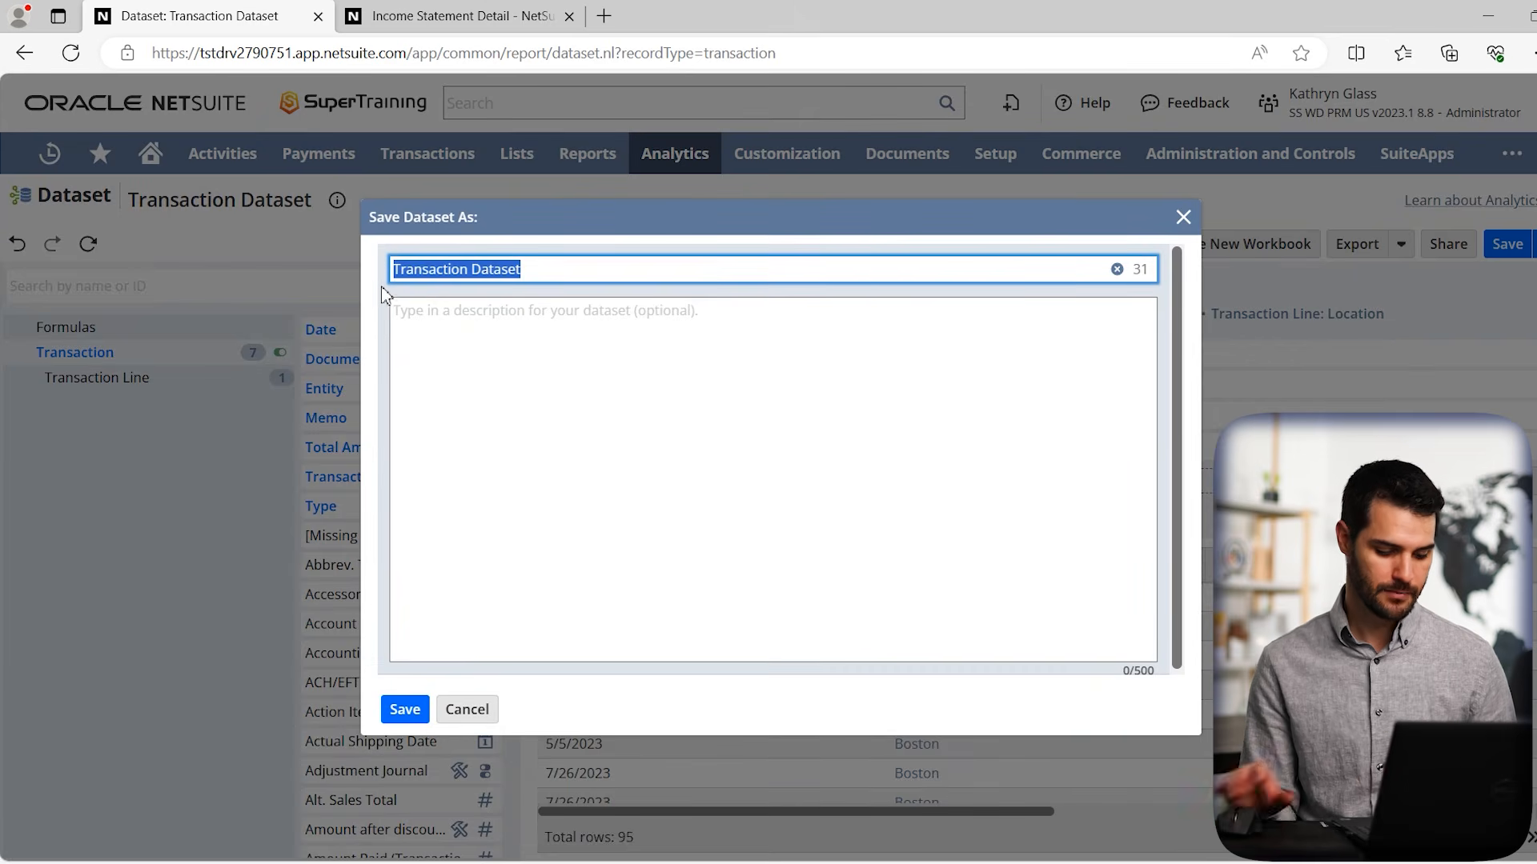
text(Invoice Dataset TEST)
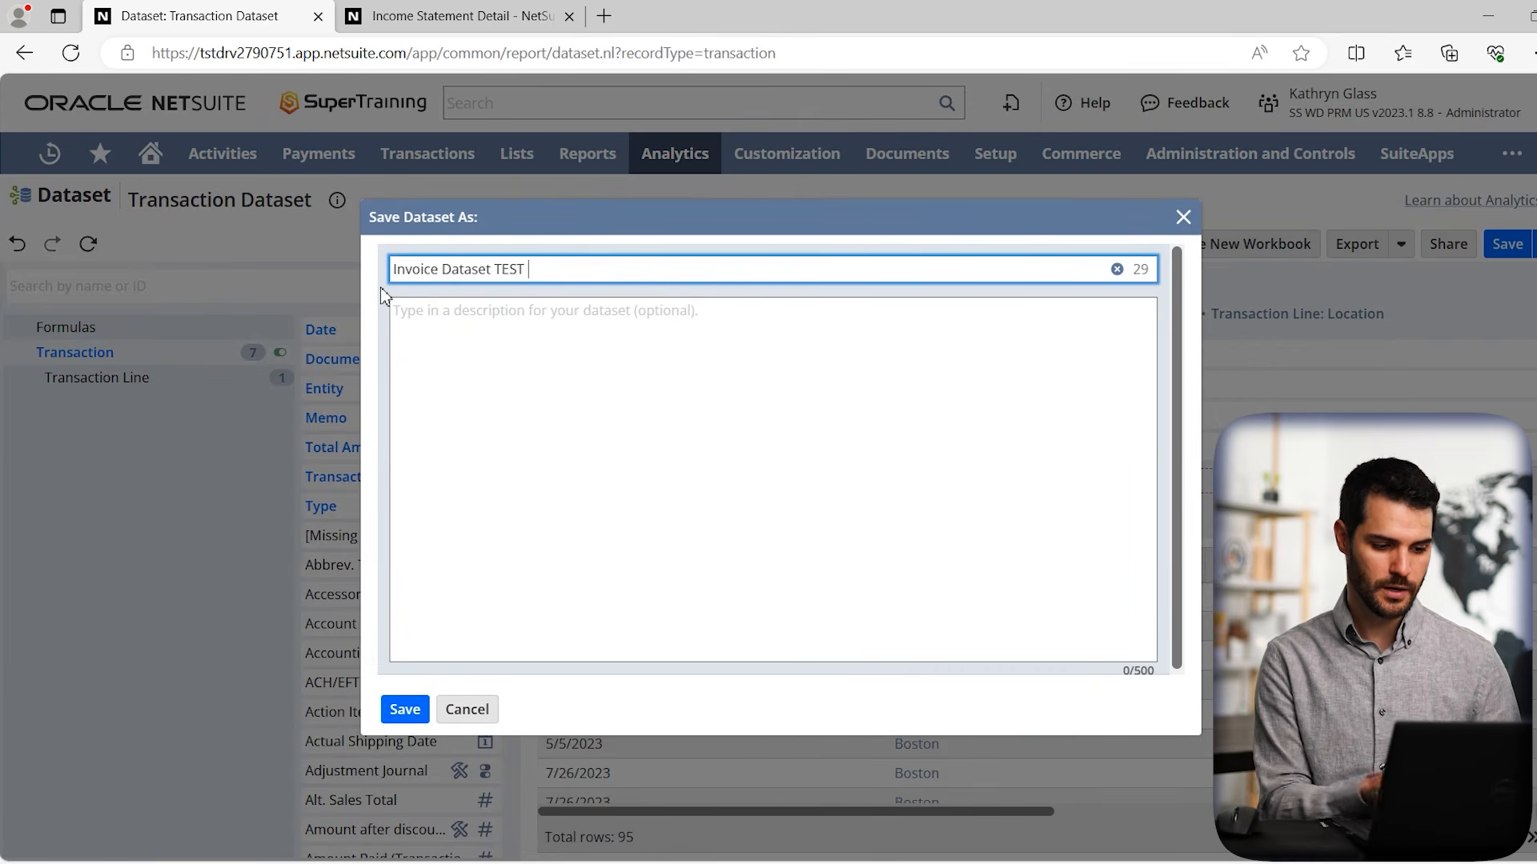
text( 1)
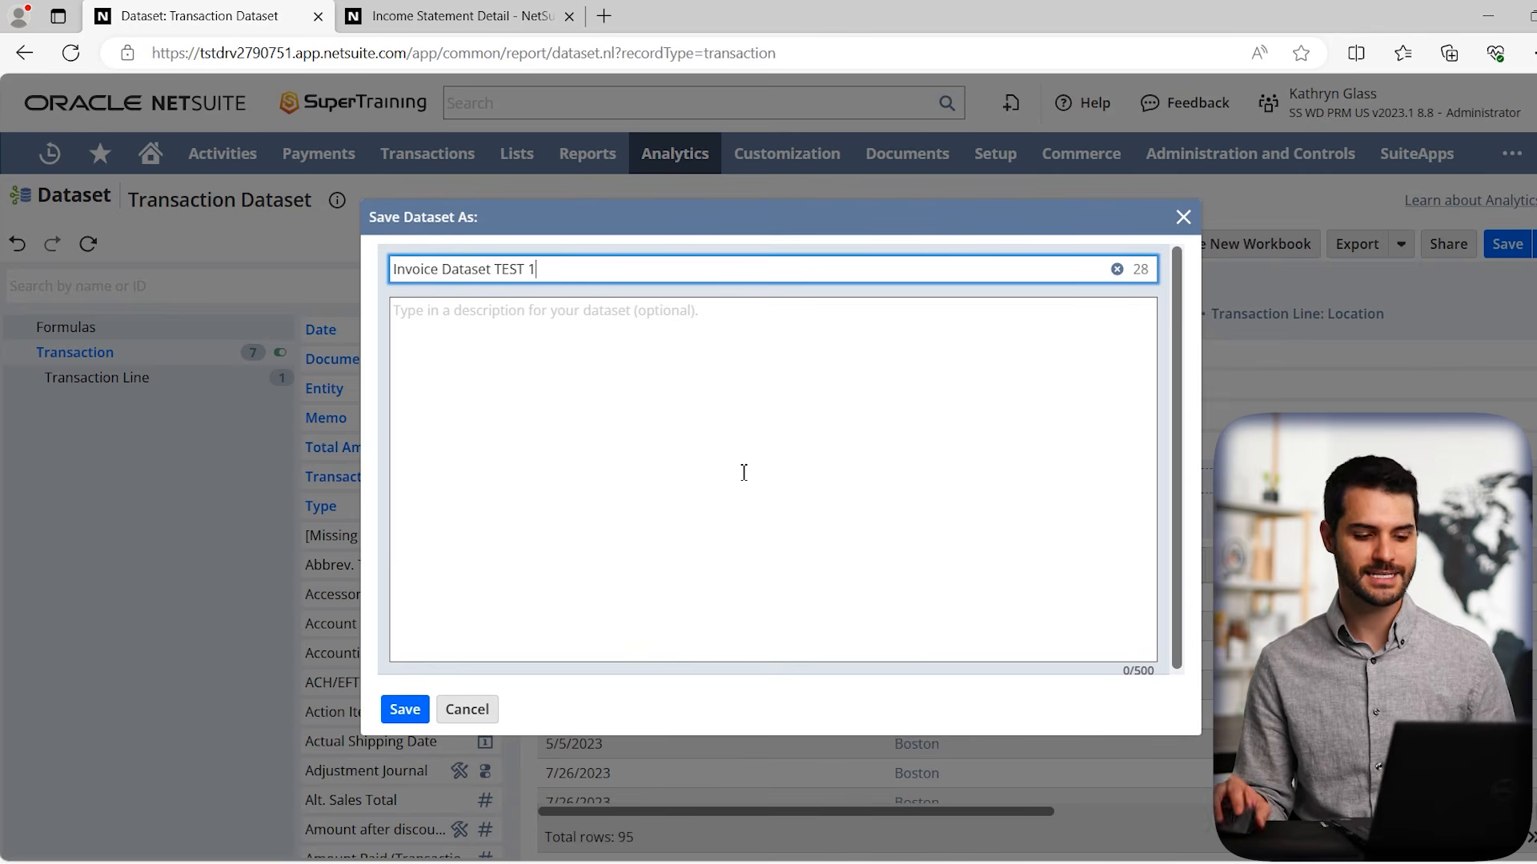
click(416, 717)
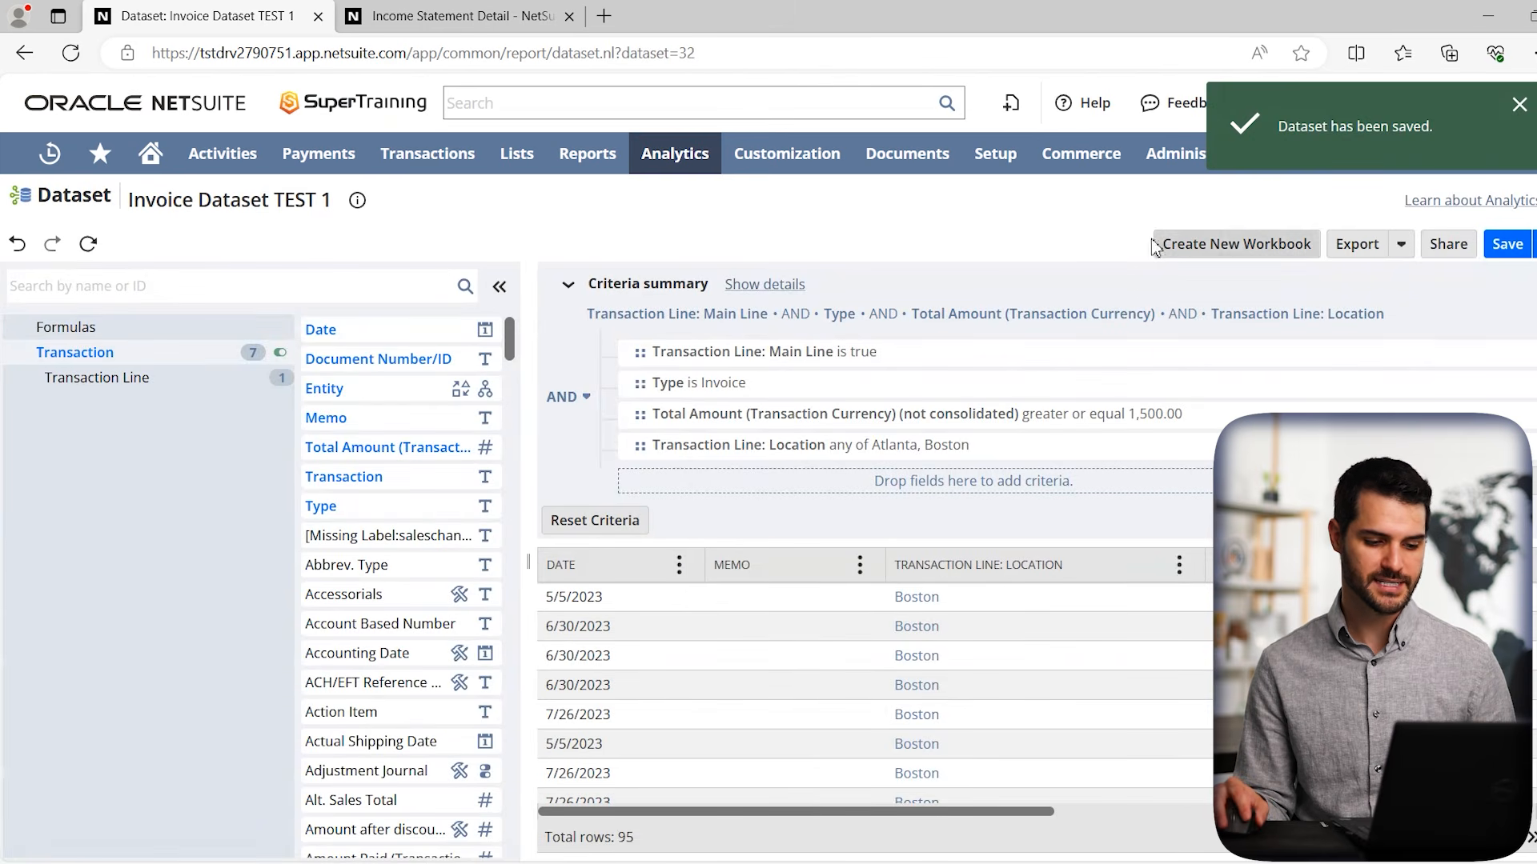
Create a new Analytics workbook connected to Invoice Dataset TEST 1 and start a pivot visualization in it
click(693, 165)
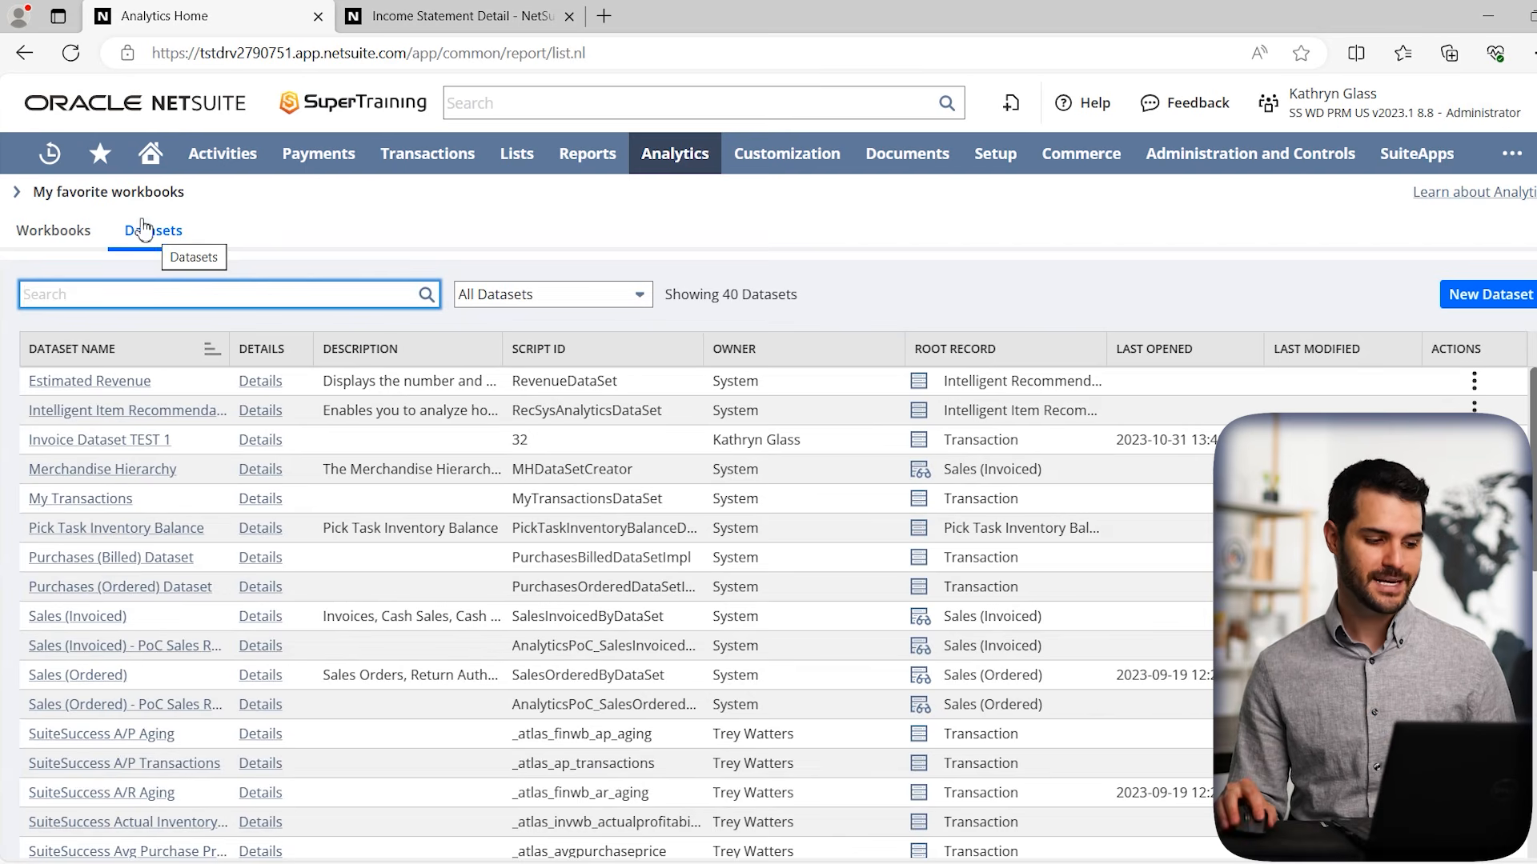
click(64, 241)
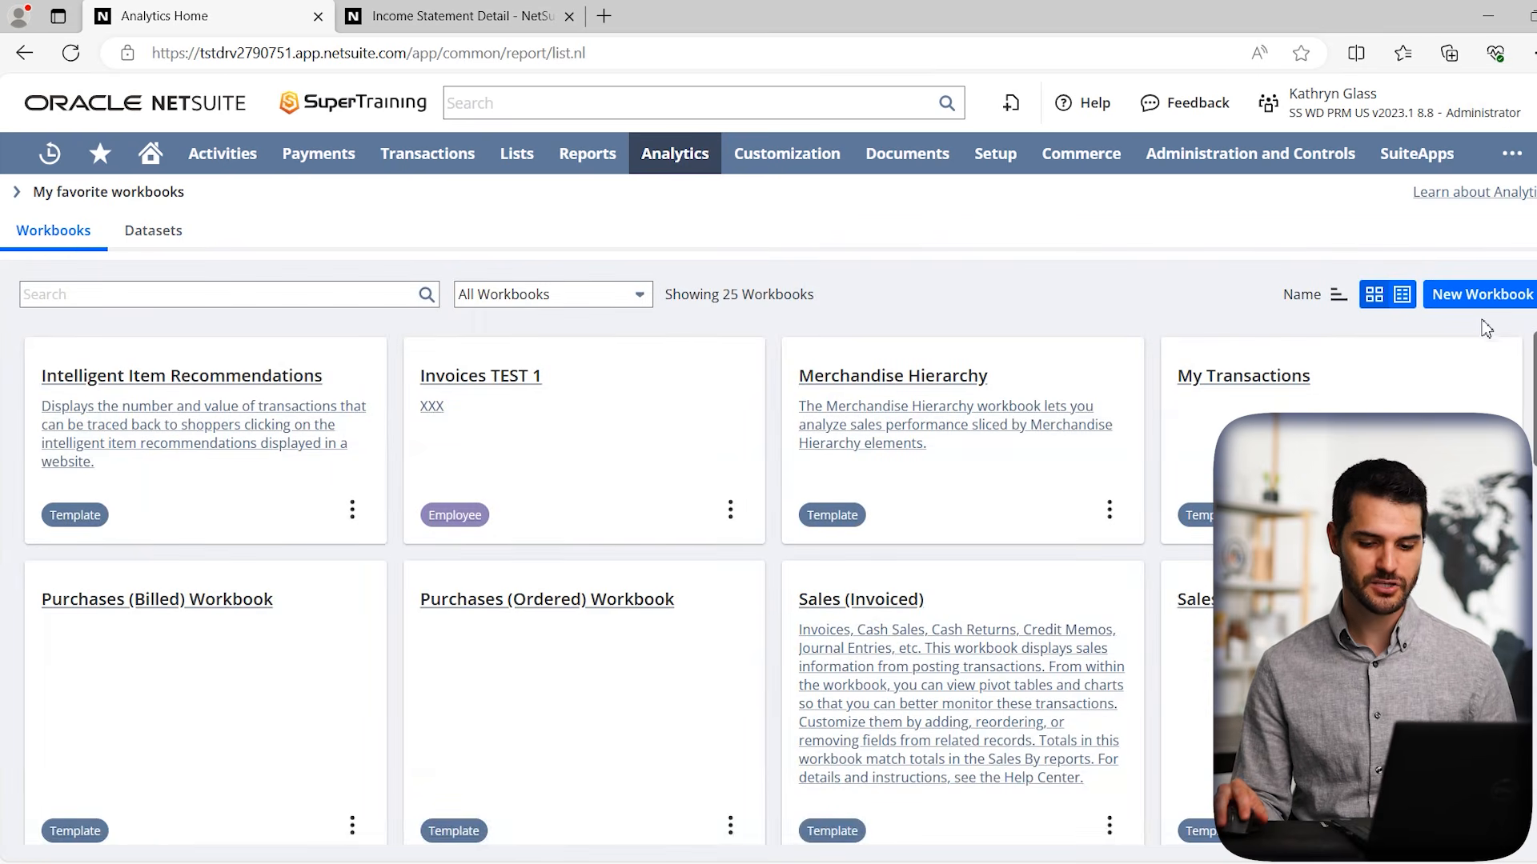
click(1483, 295)
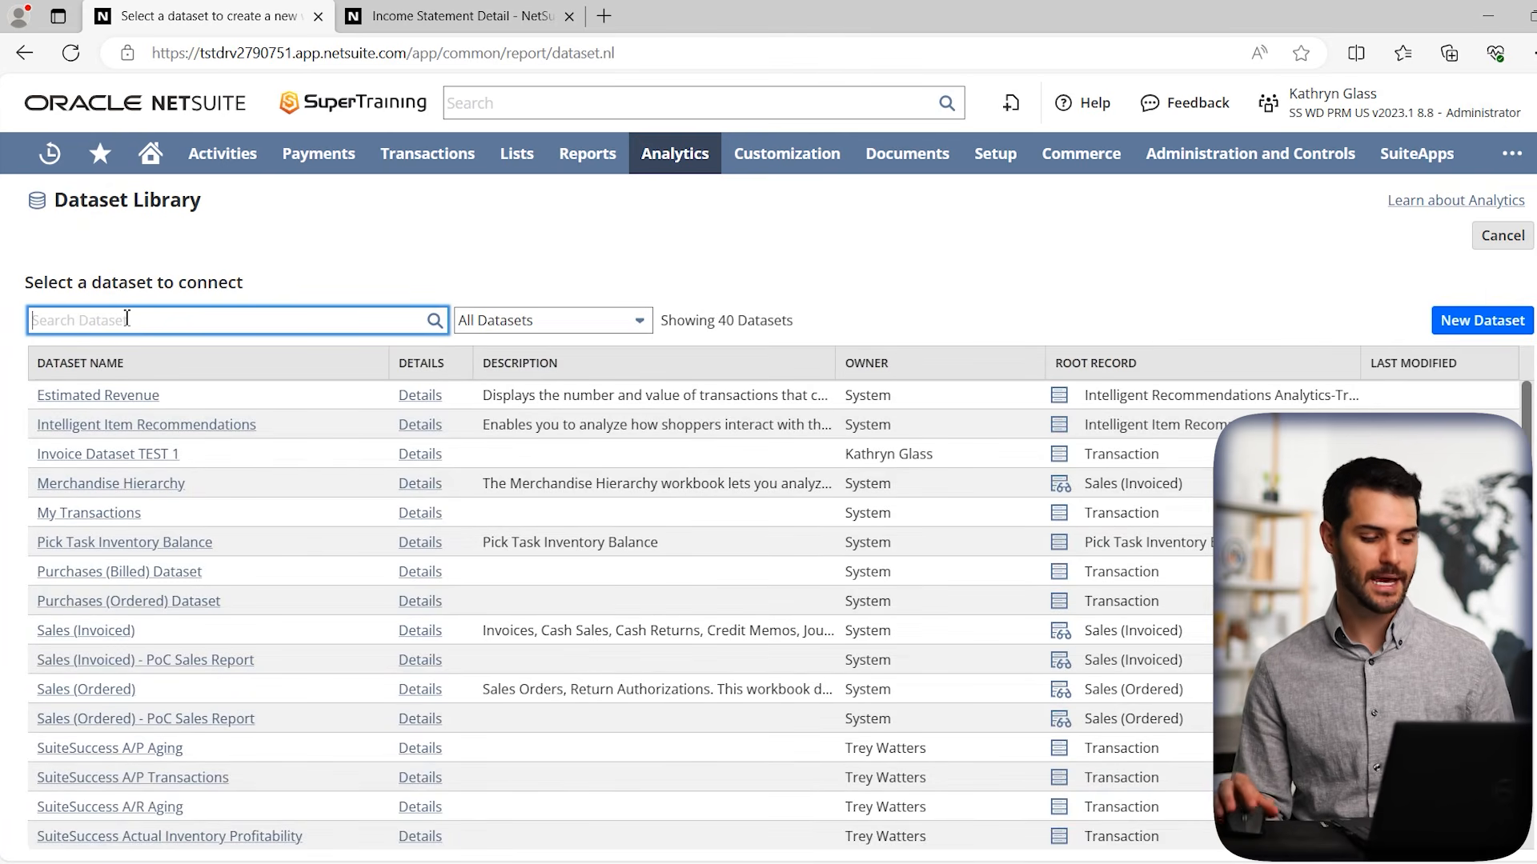
click(126, 462)
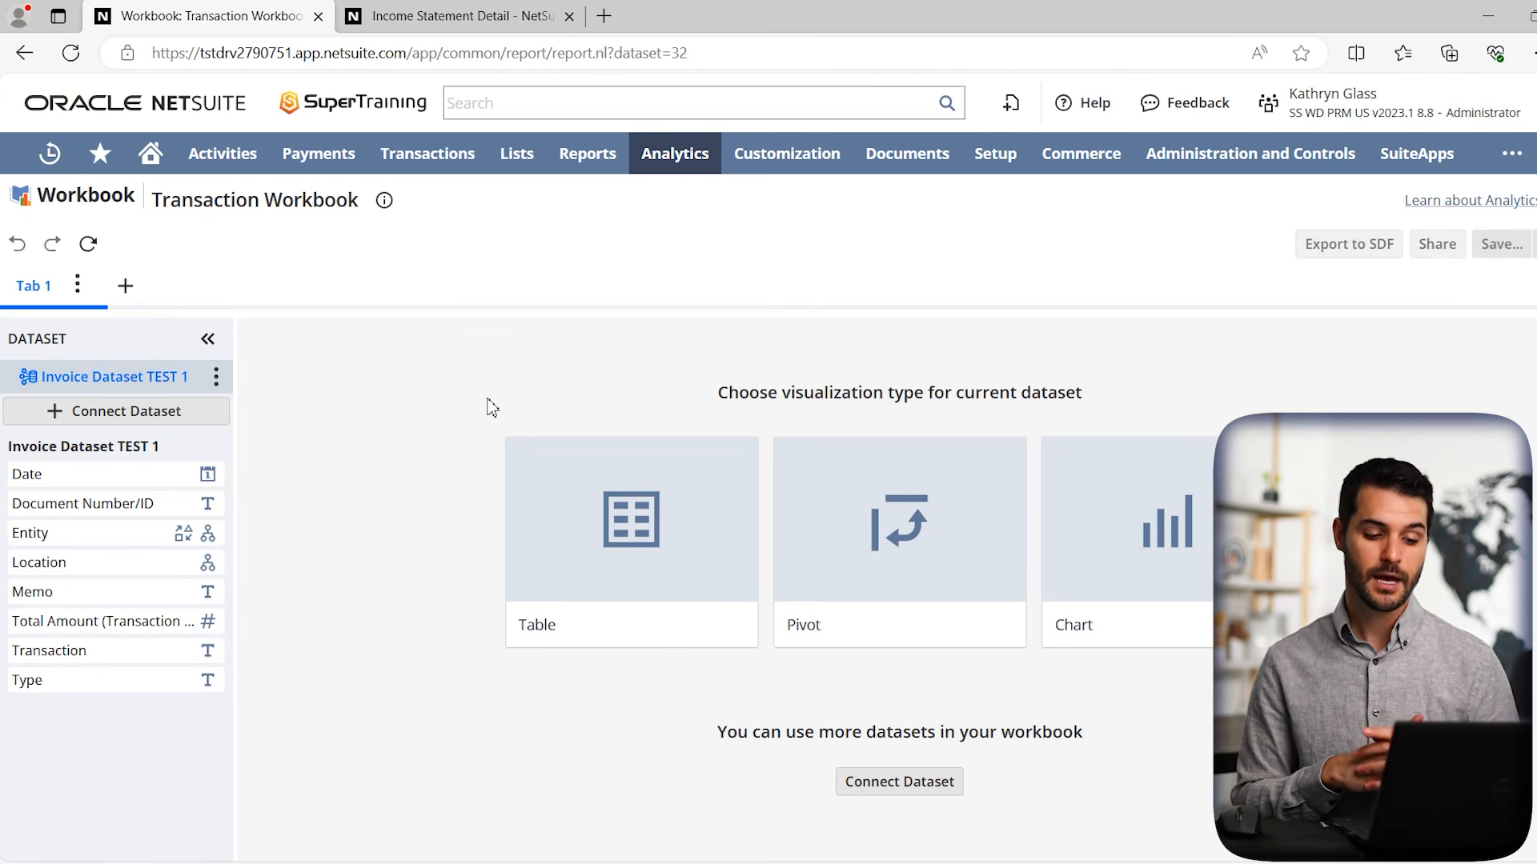
click(850, 527)
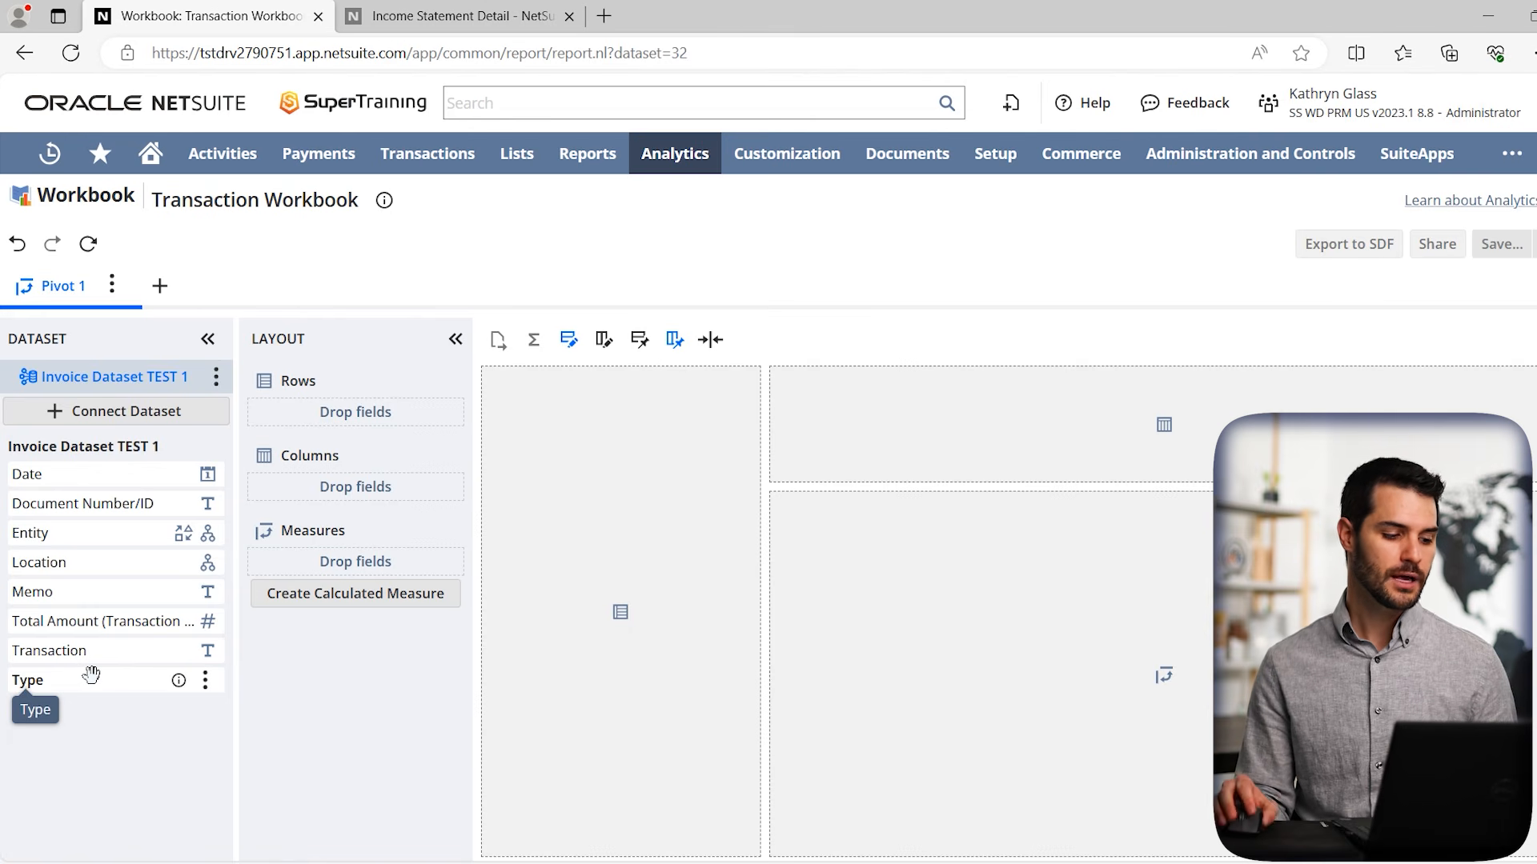
click(216, 378)
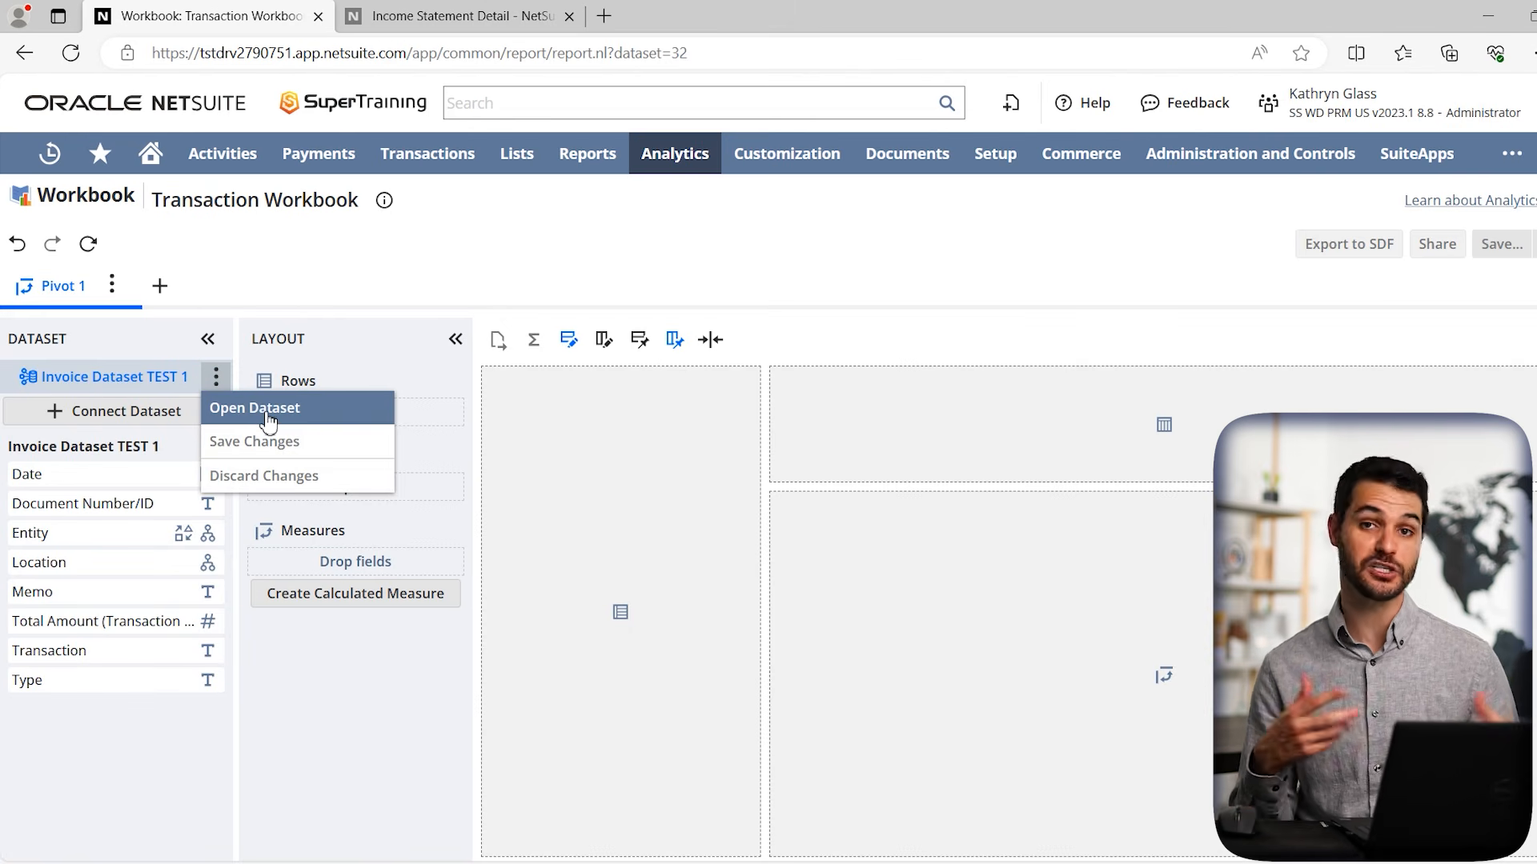
click(196, 746)
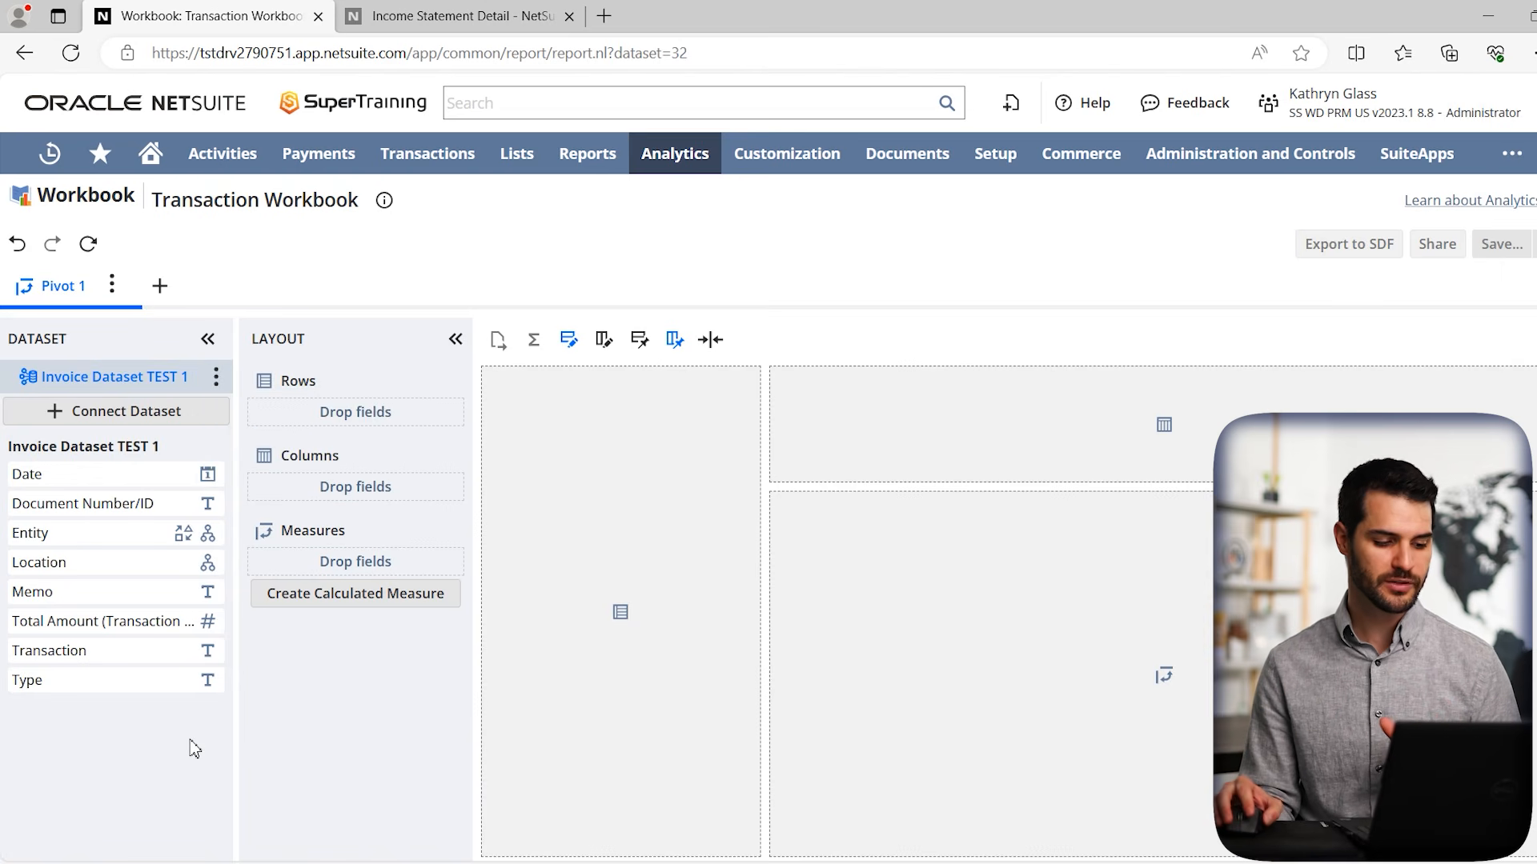
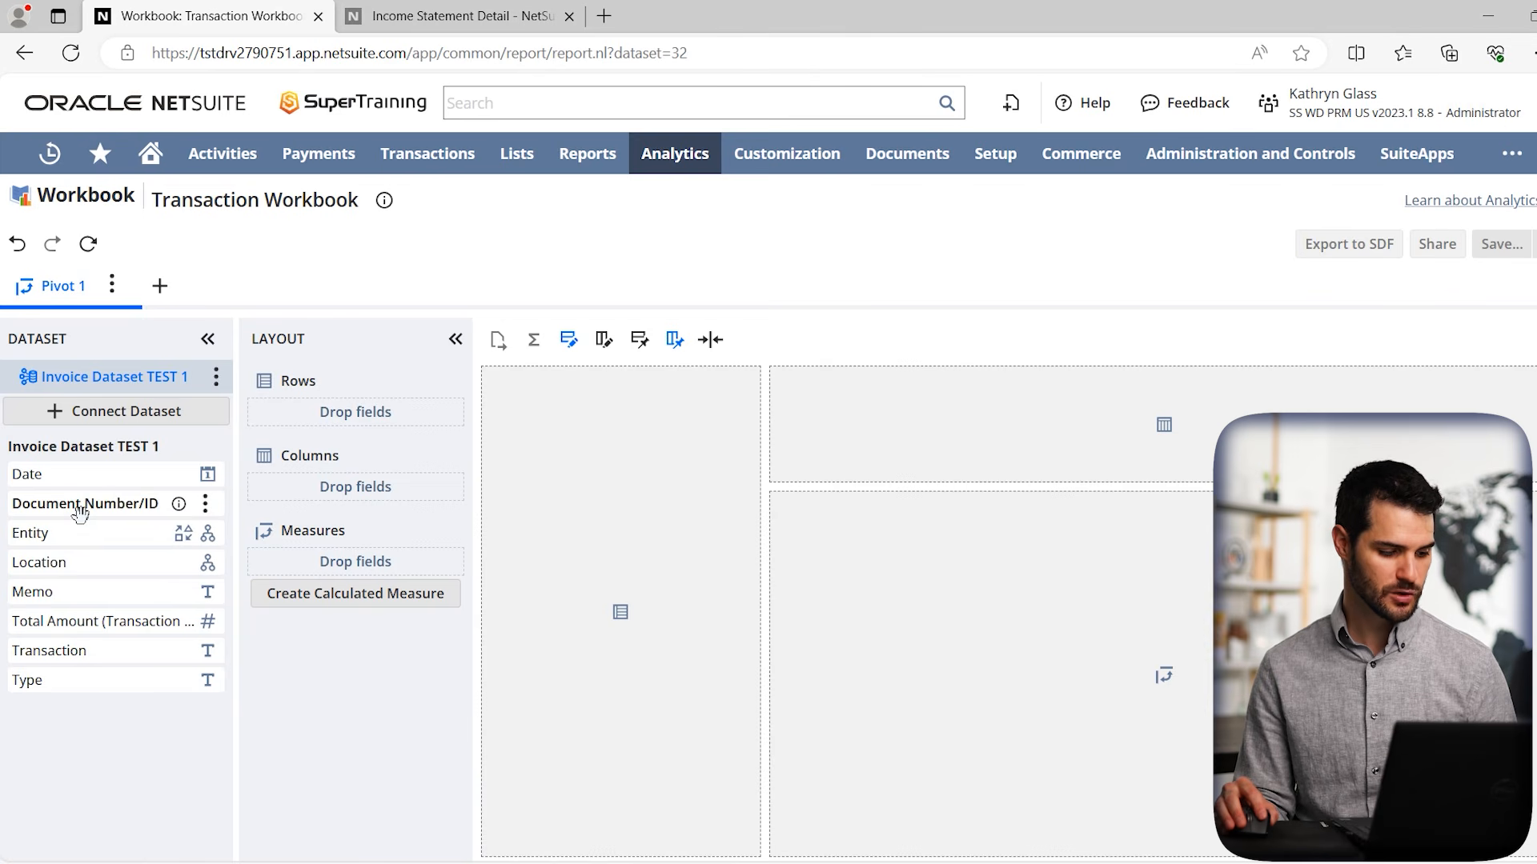
Lay out the pivot with Entity as rows, Date (Year) as columns and Total Amount as the measure, and refresh the results
drag(61, 537, 355, 413)
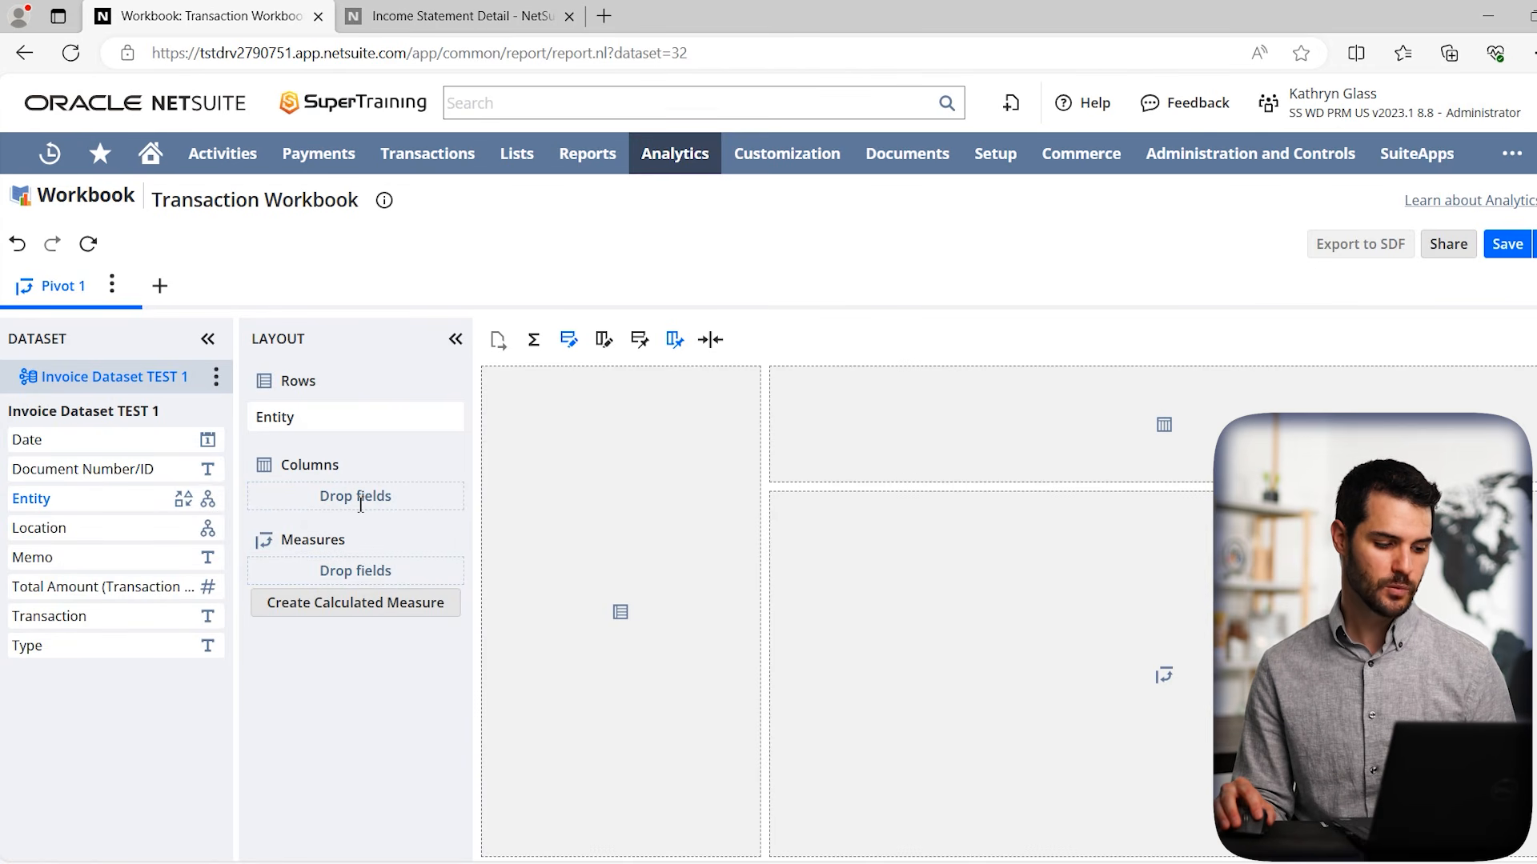
drag(48, 440, 359, 501)
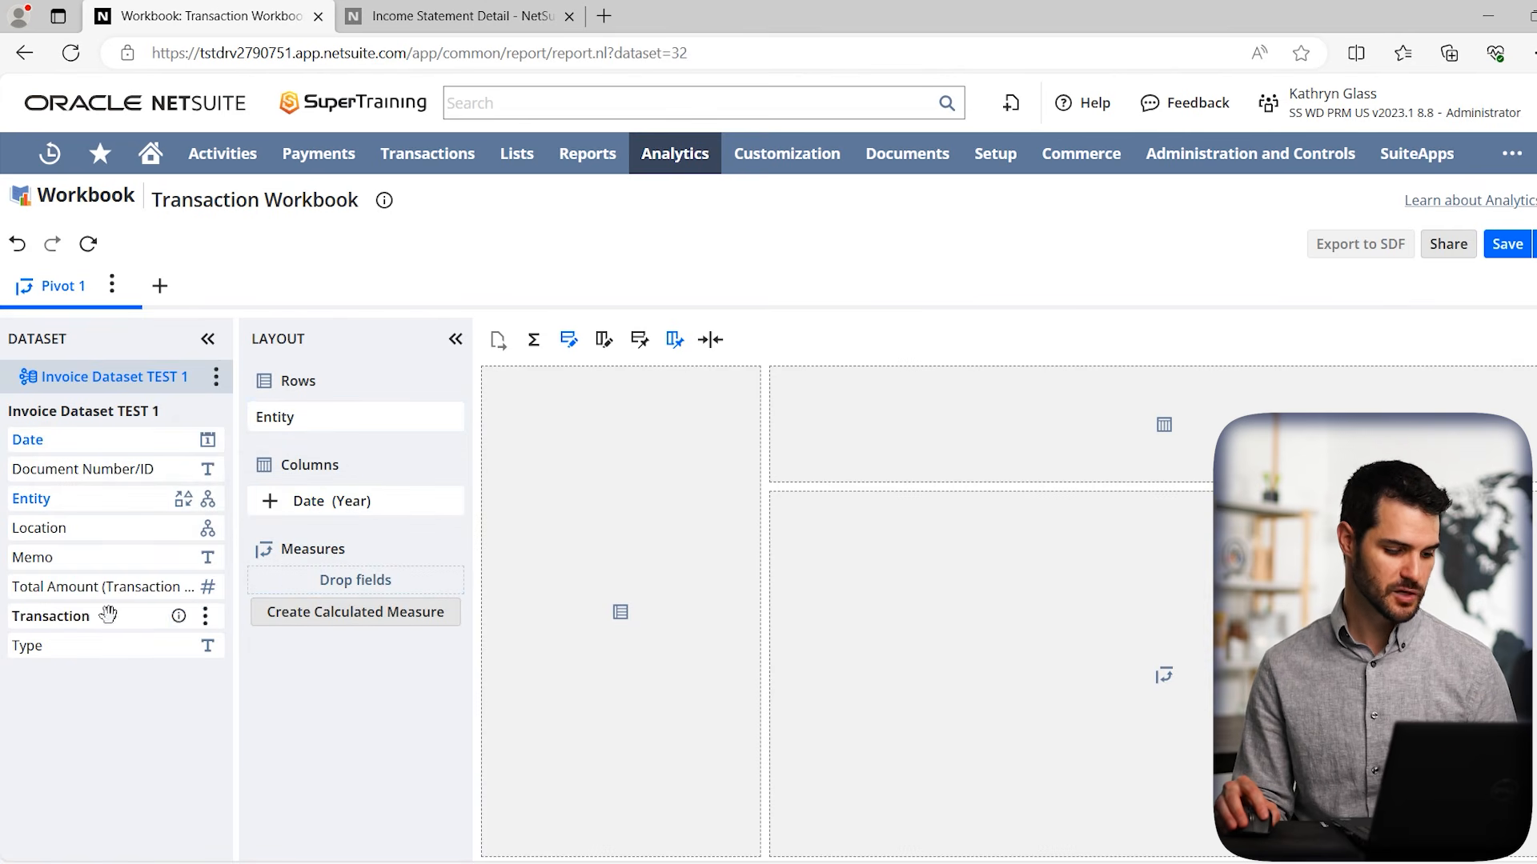
drag(89, 591, 392, 594)
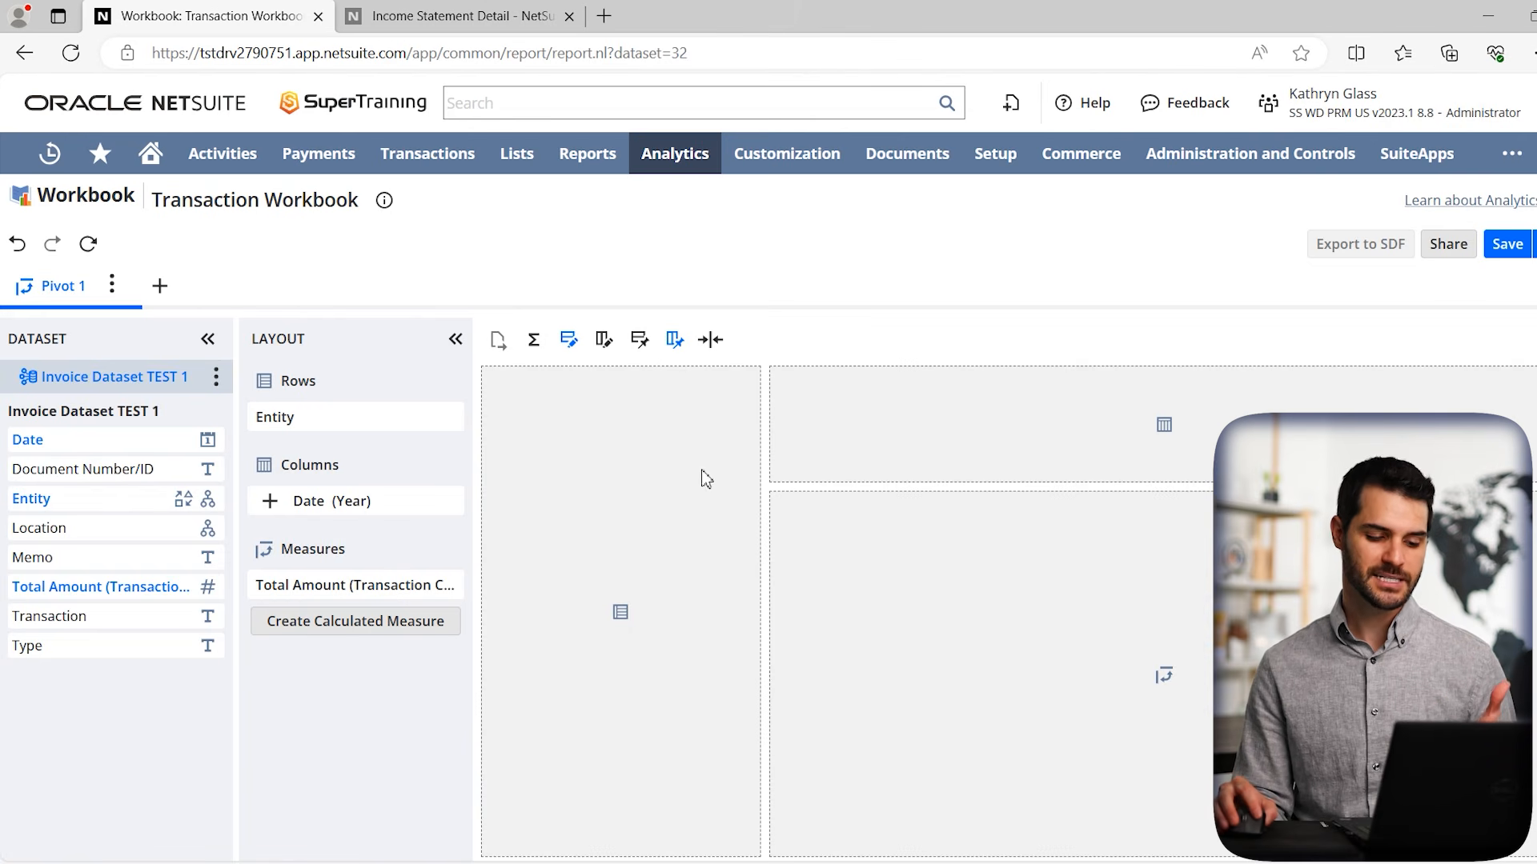
click(88, 245)
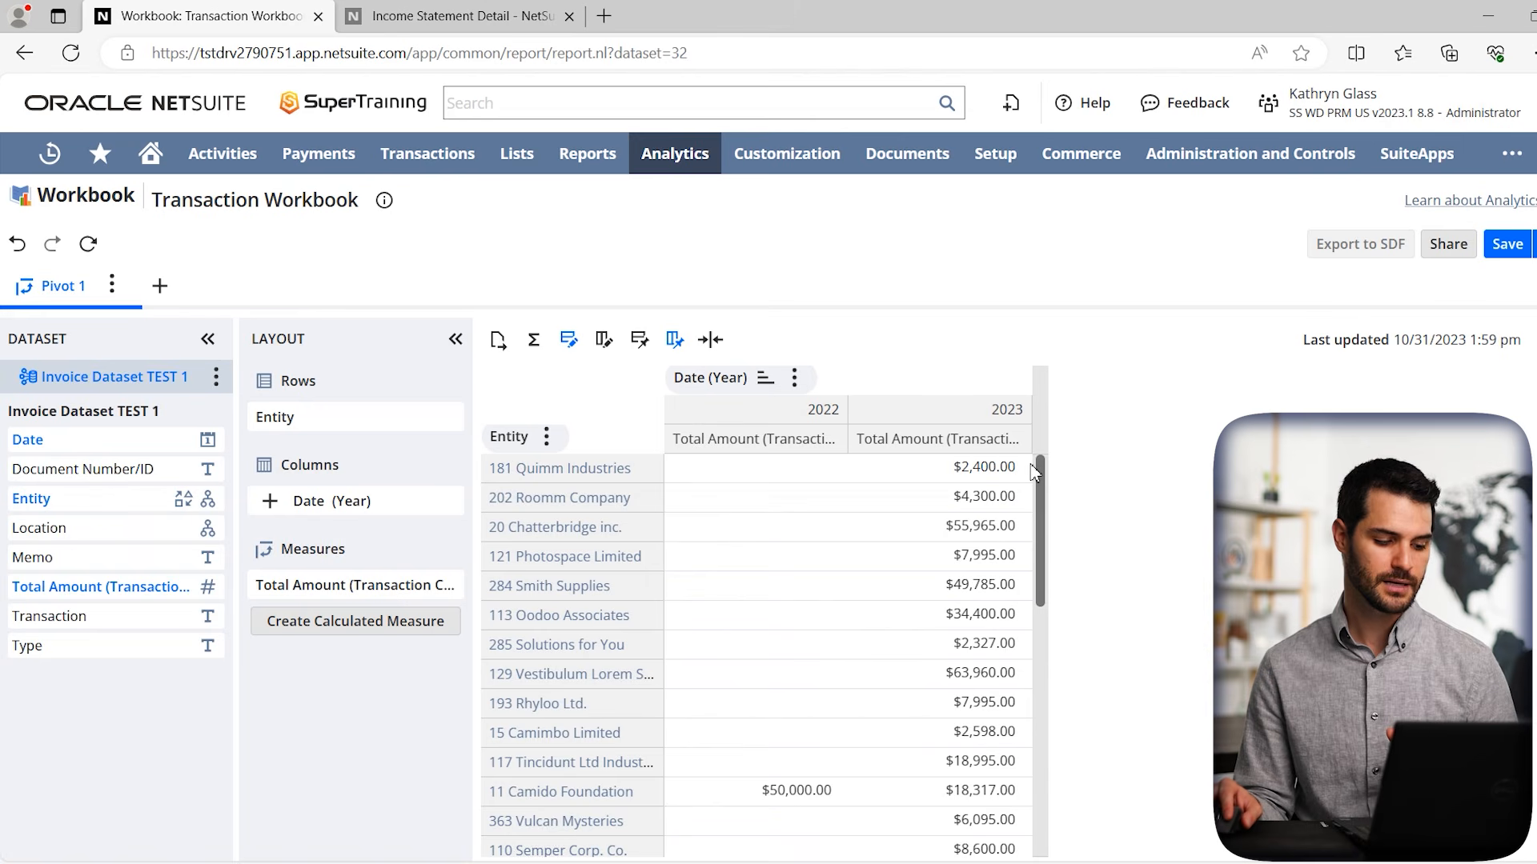
Add Document Number/ID below Entity in the pivot rows and Location below Date in the columns, and refresh the results
drag(68, 474, 319, 437)
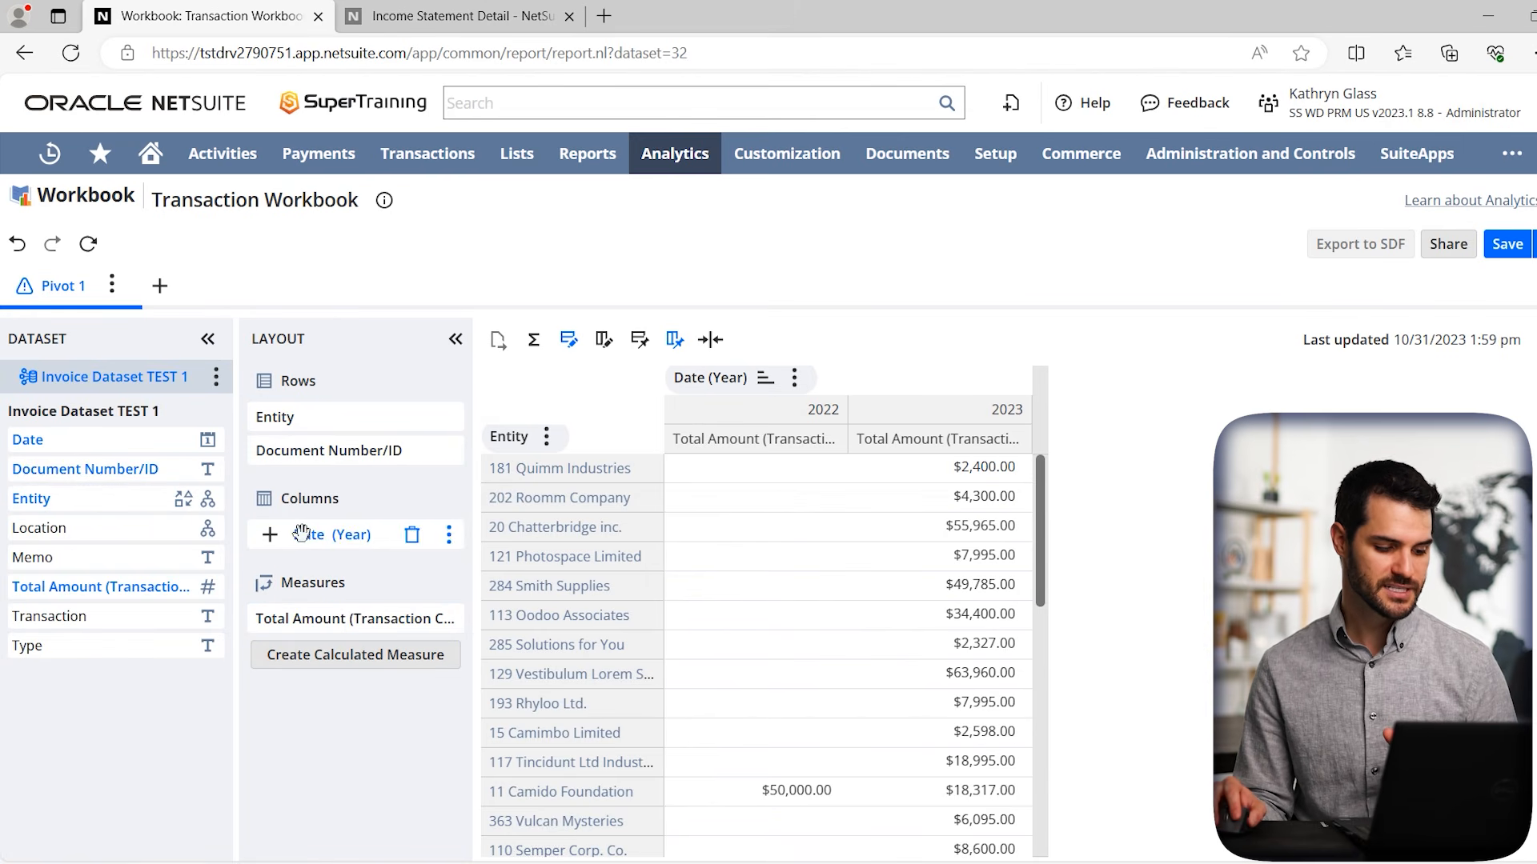
drag(206, 529, 313, 561)
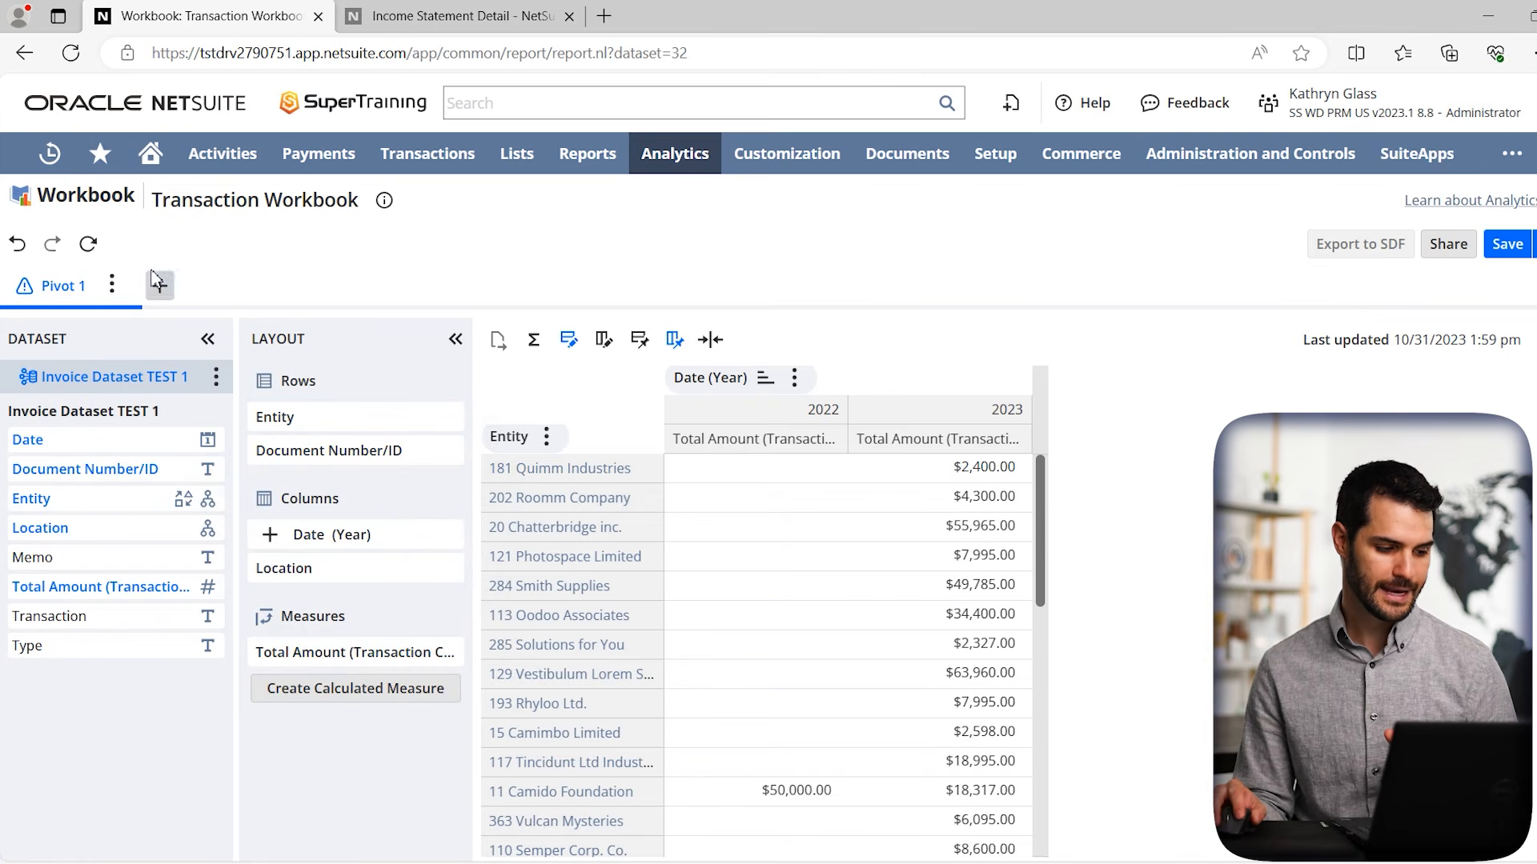
click(88, 243)
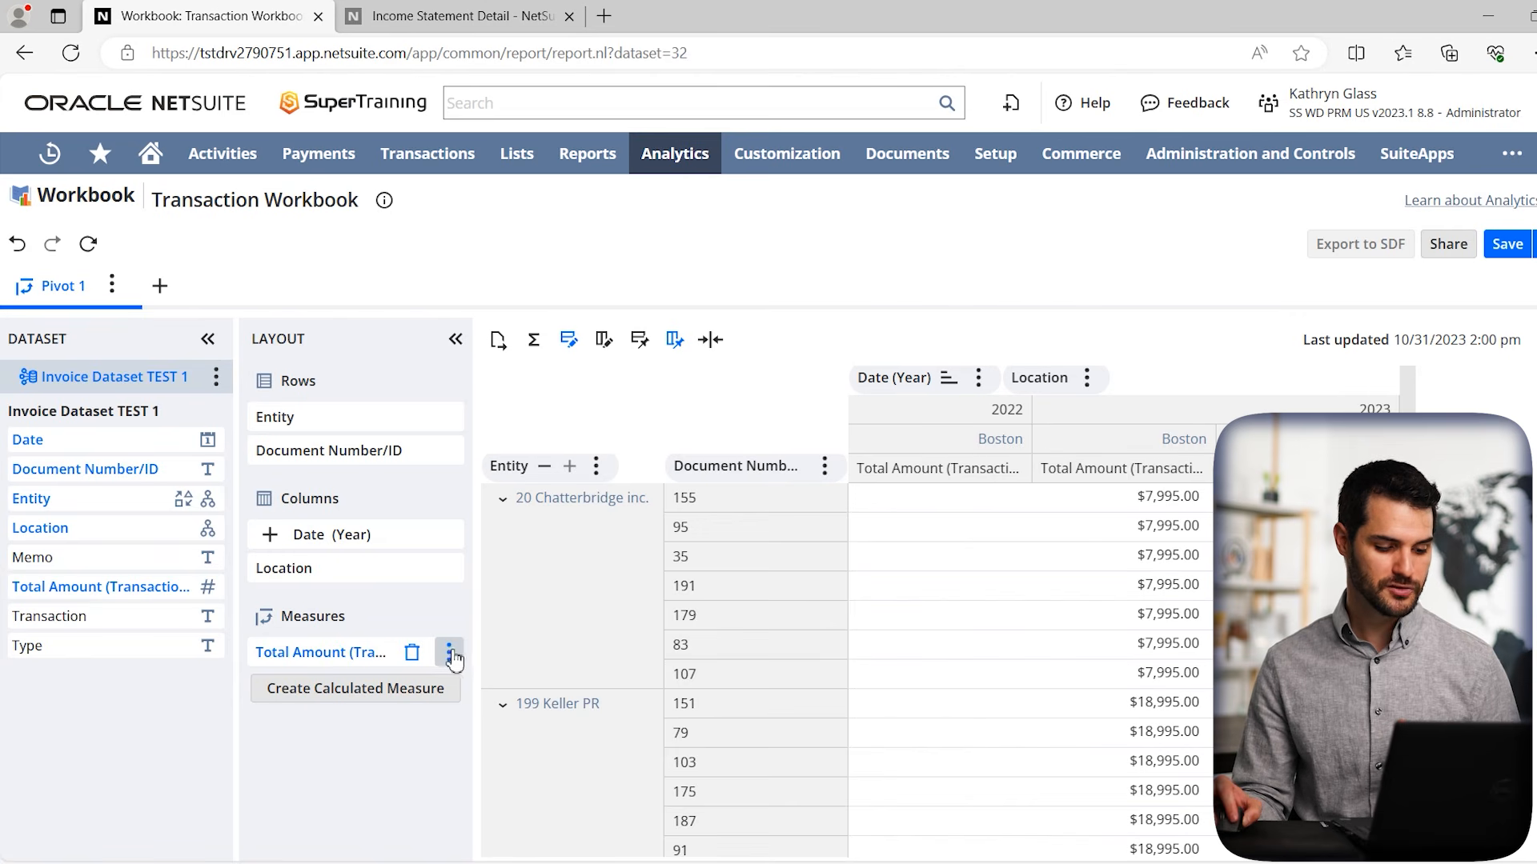
Review the Total Amount measure's summary type, filter and conditional formatting options without changing any
click(451, 654)
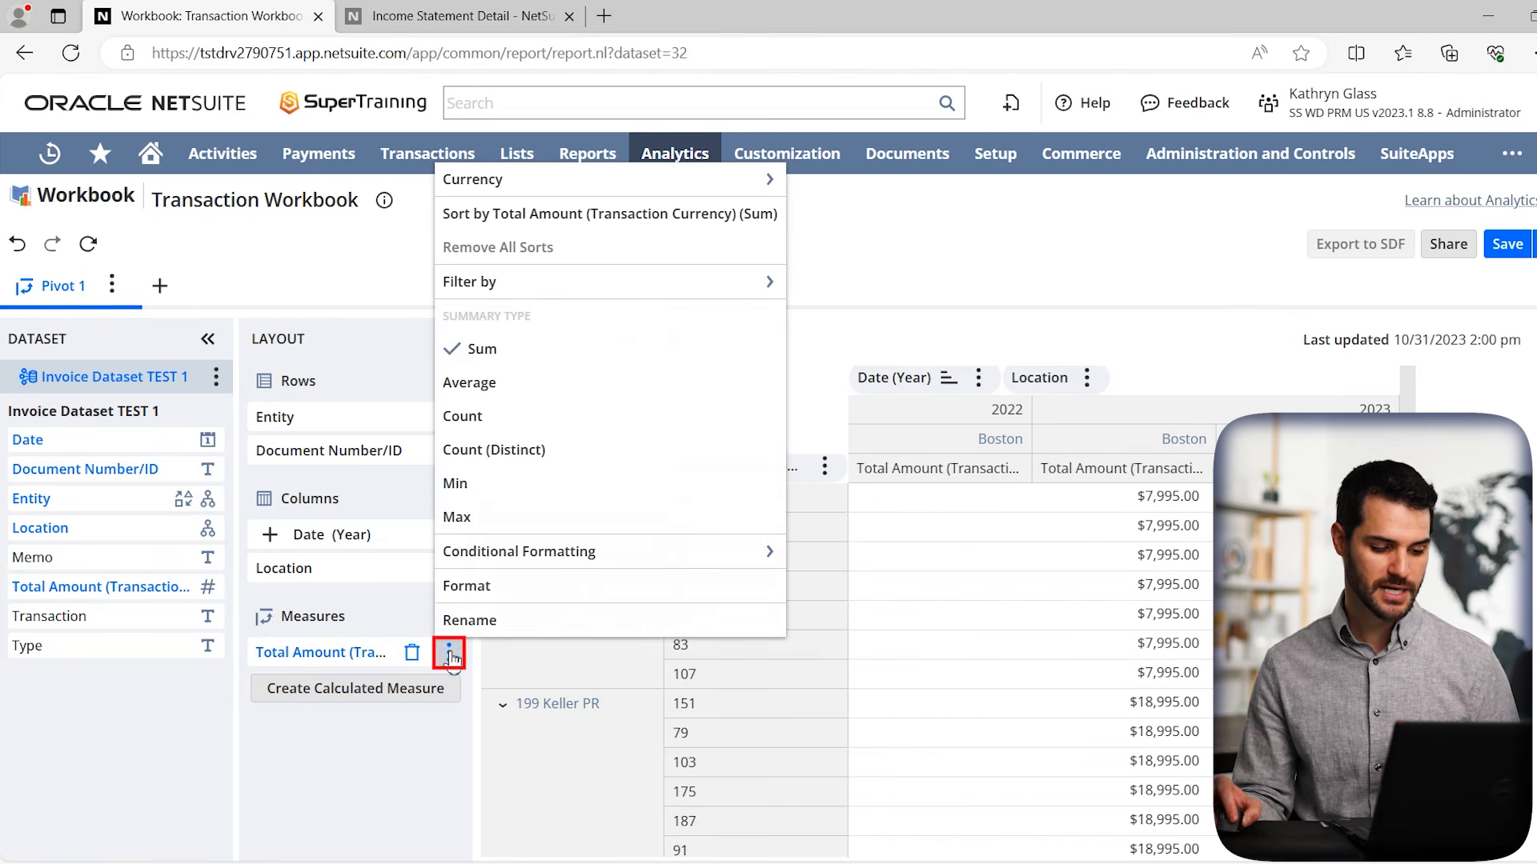
mouse_move(529, 566)
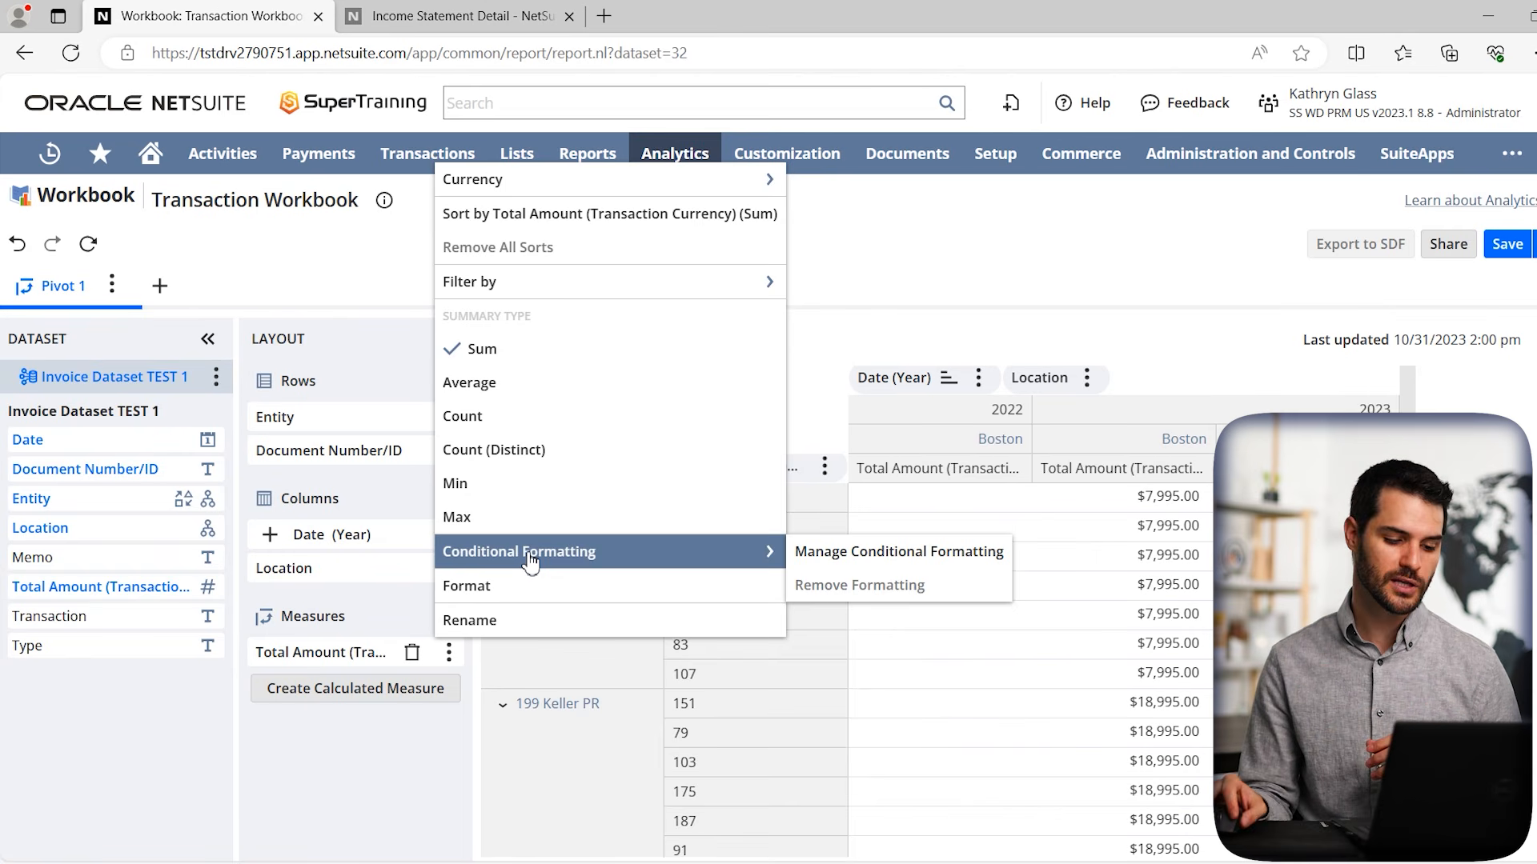
click(926, 260)
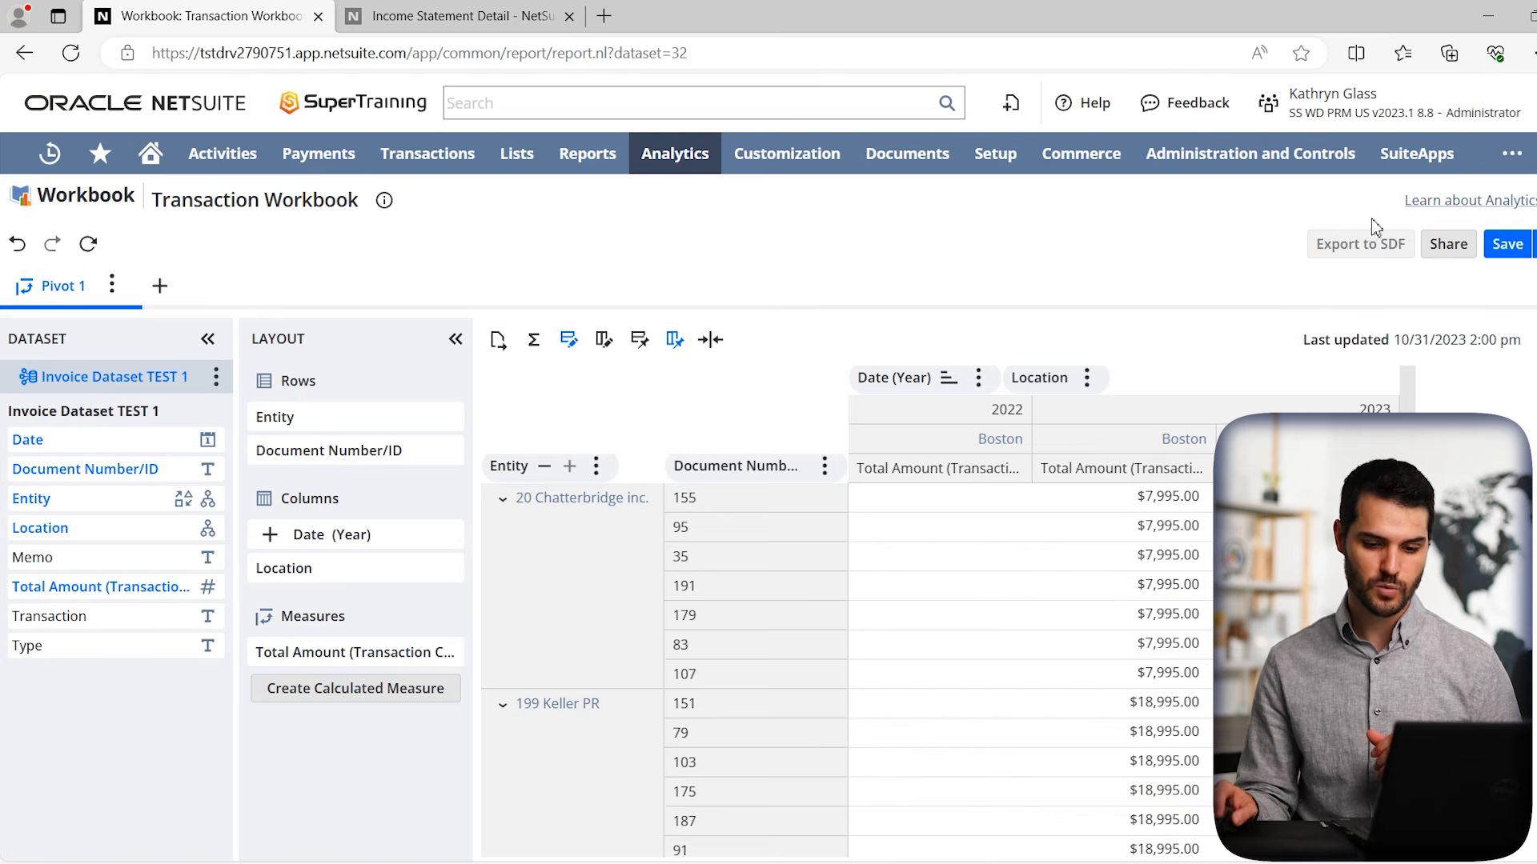
Save the workbook under the name "Invoice Pivot Table"
click(1521, 245)
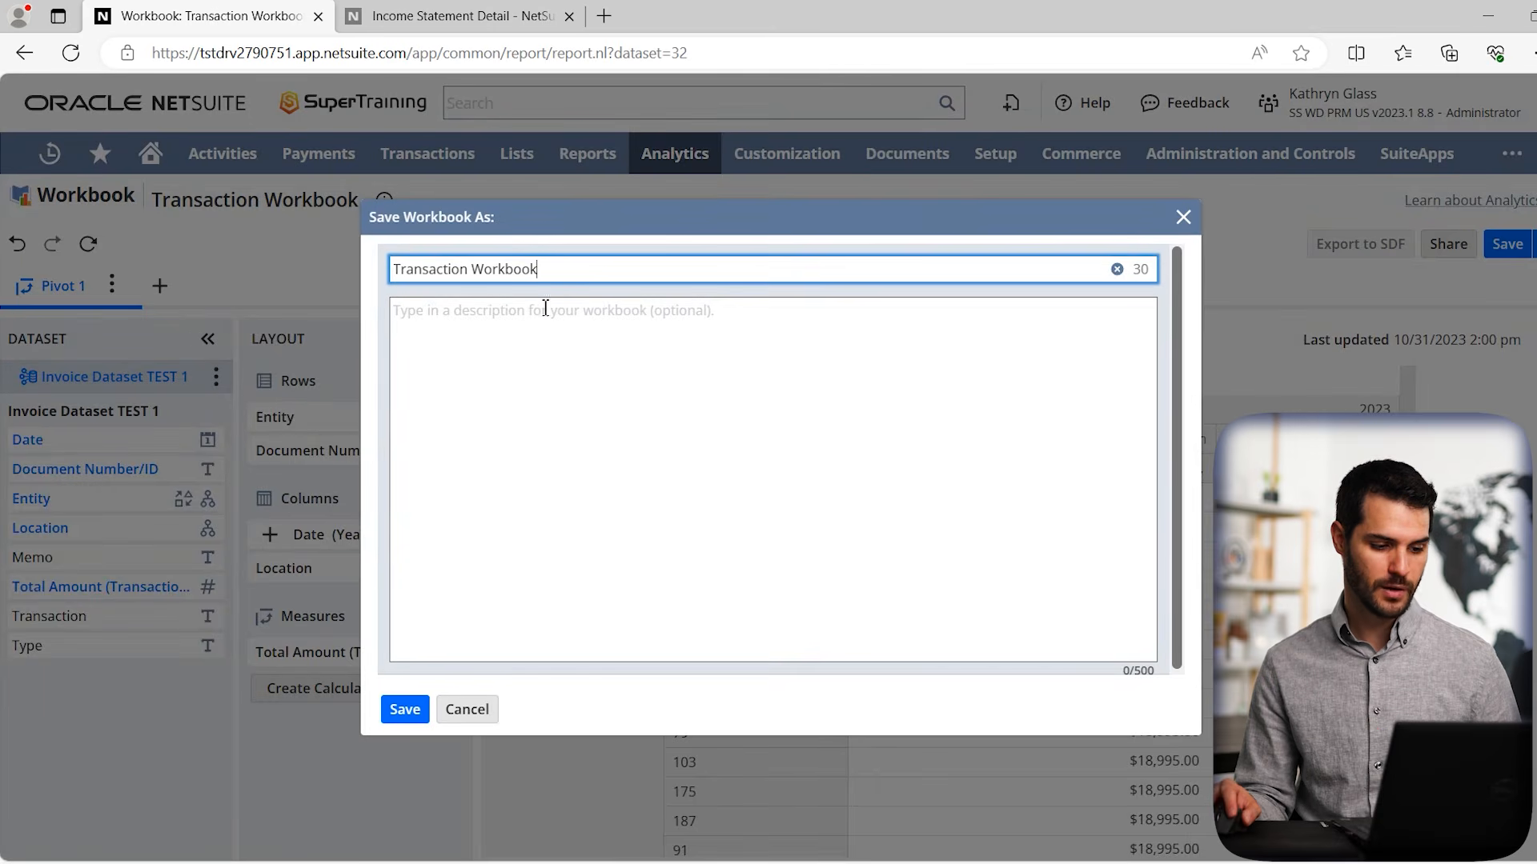
drag(451, 269, 380, 279)
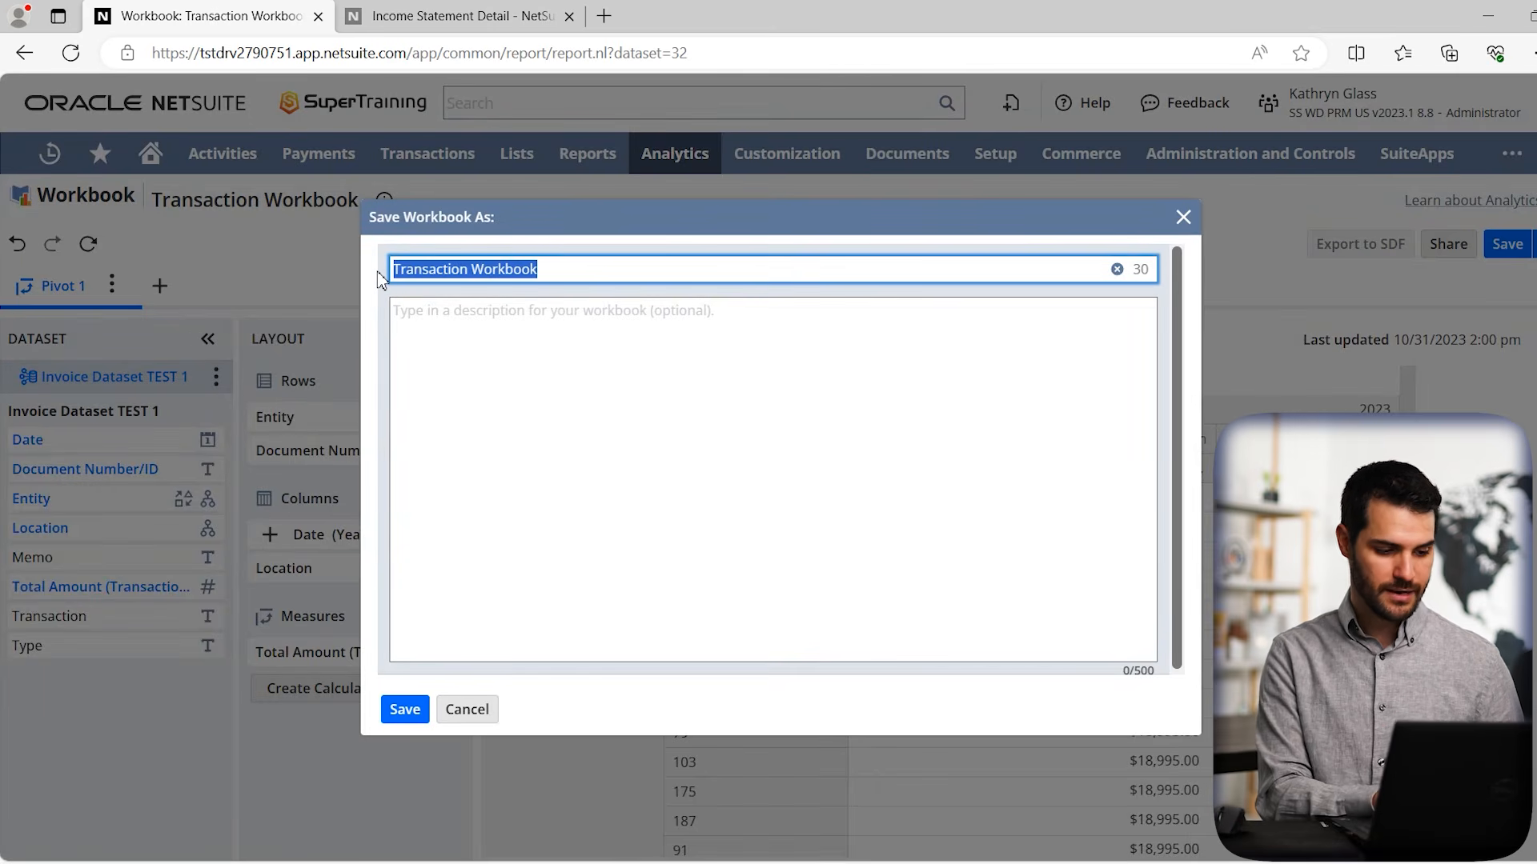
text(Invoice Pivot Table)
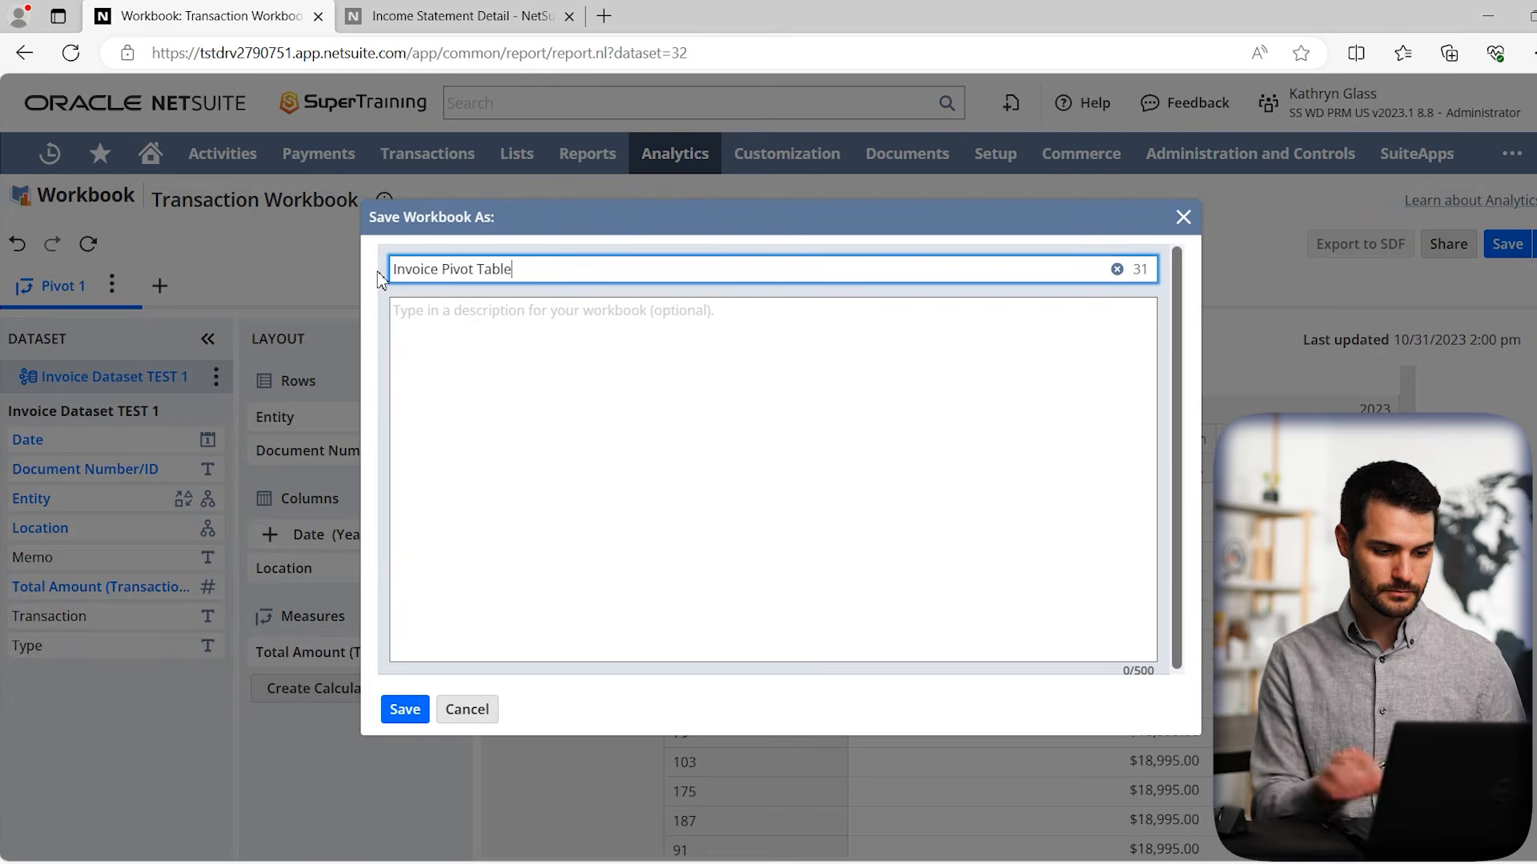
click(403, 719)
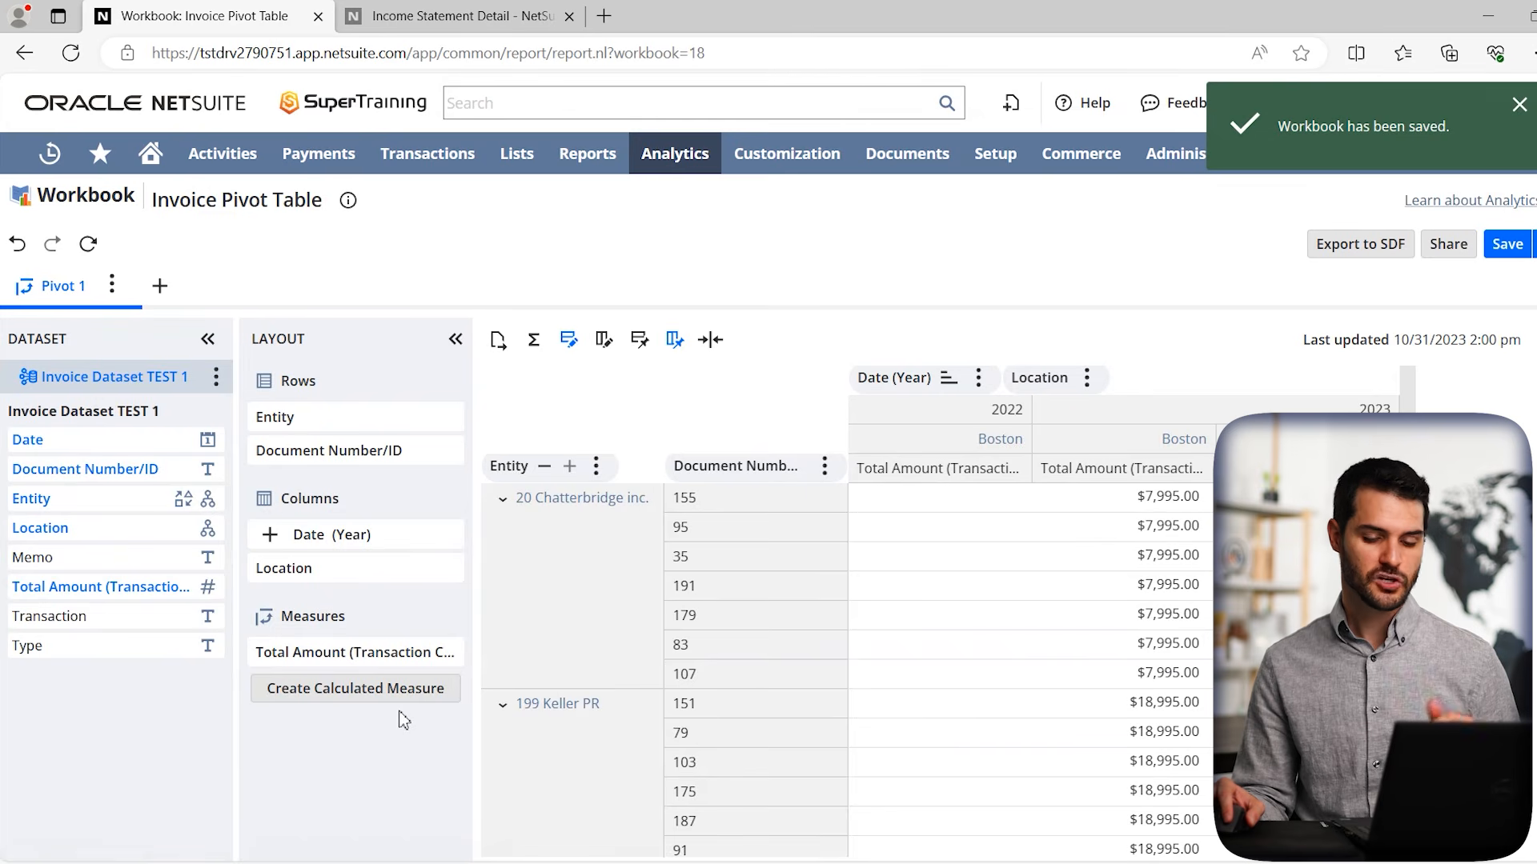
Add a chart visualization to the workbook with Entity on the x-axis and Total Amount as the measure, and refresh it
click(160, 286)
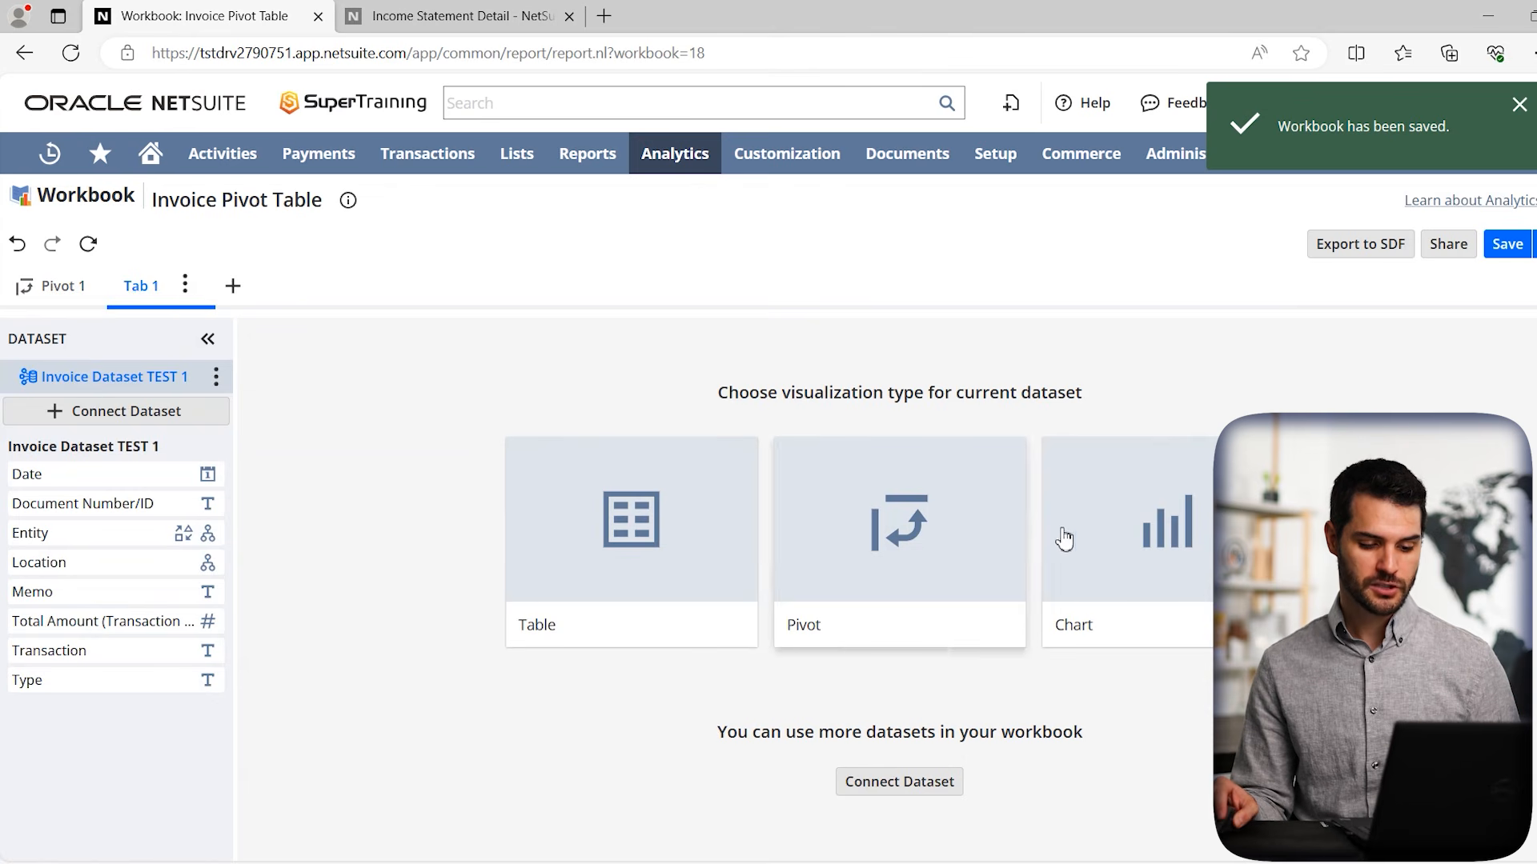
click(1165, 519)
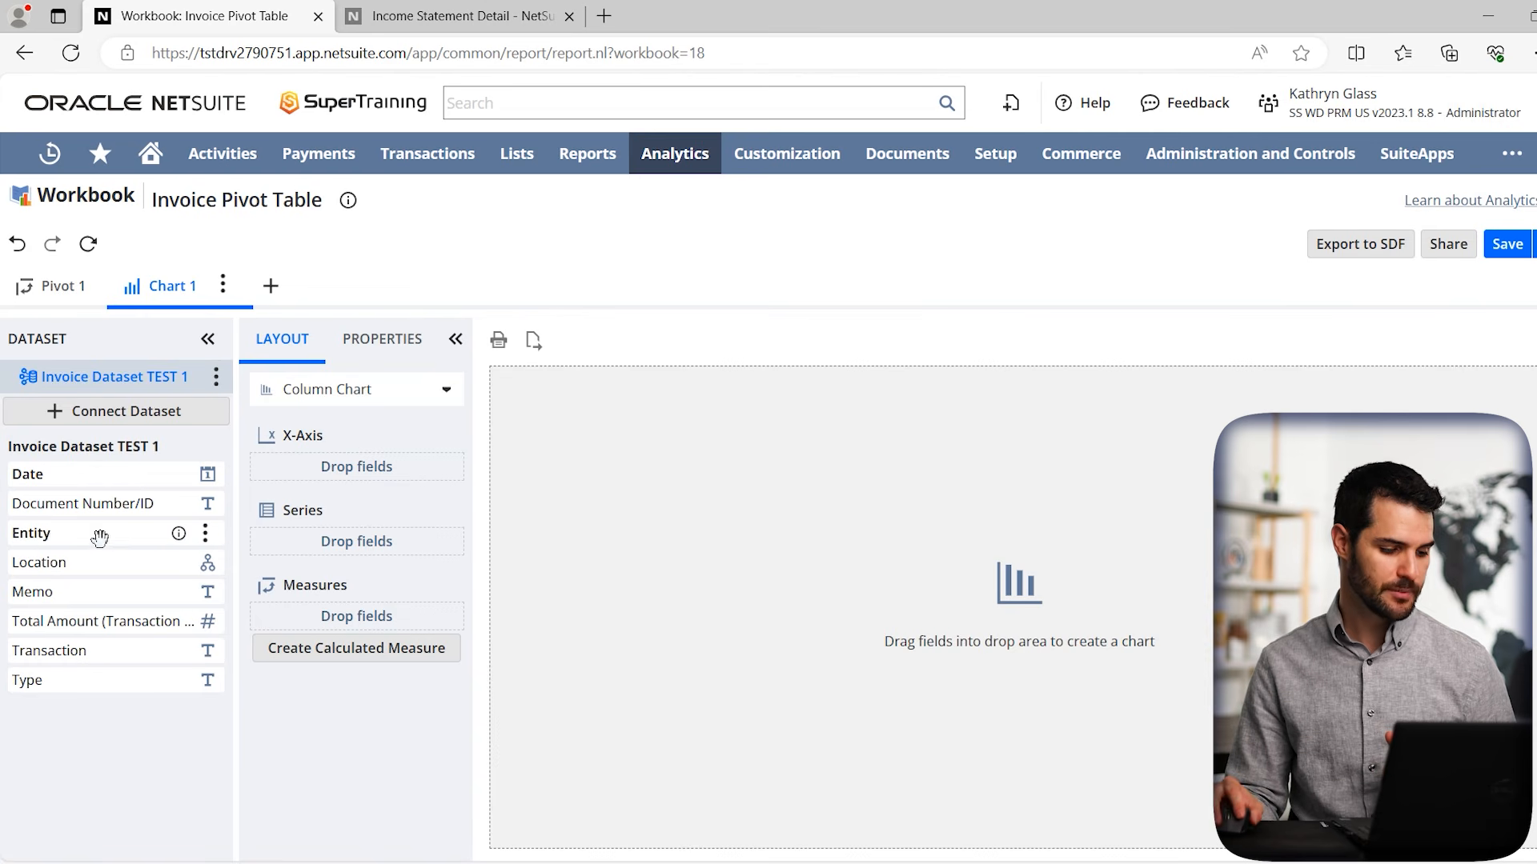
drag(54, 541, 321, 472)
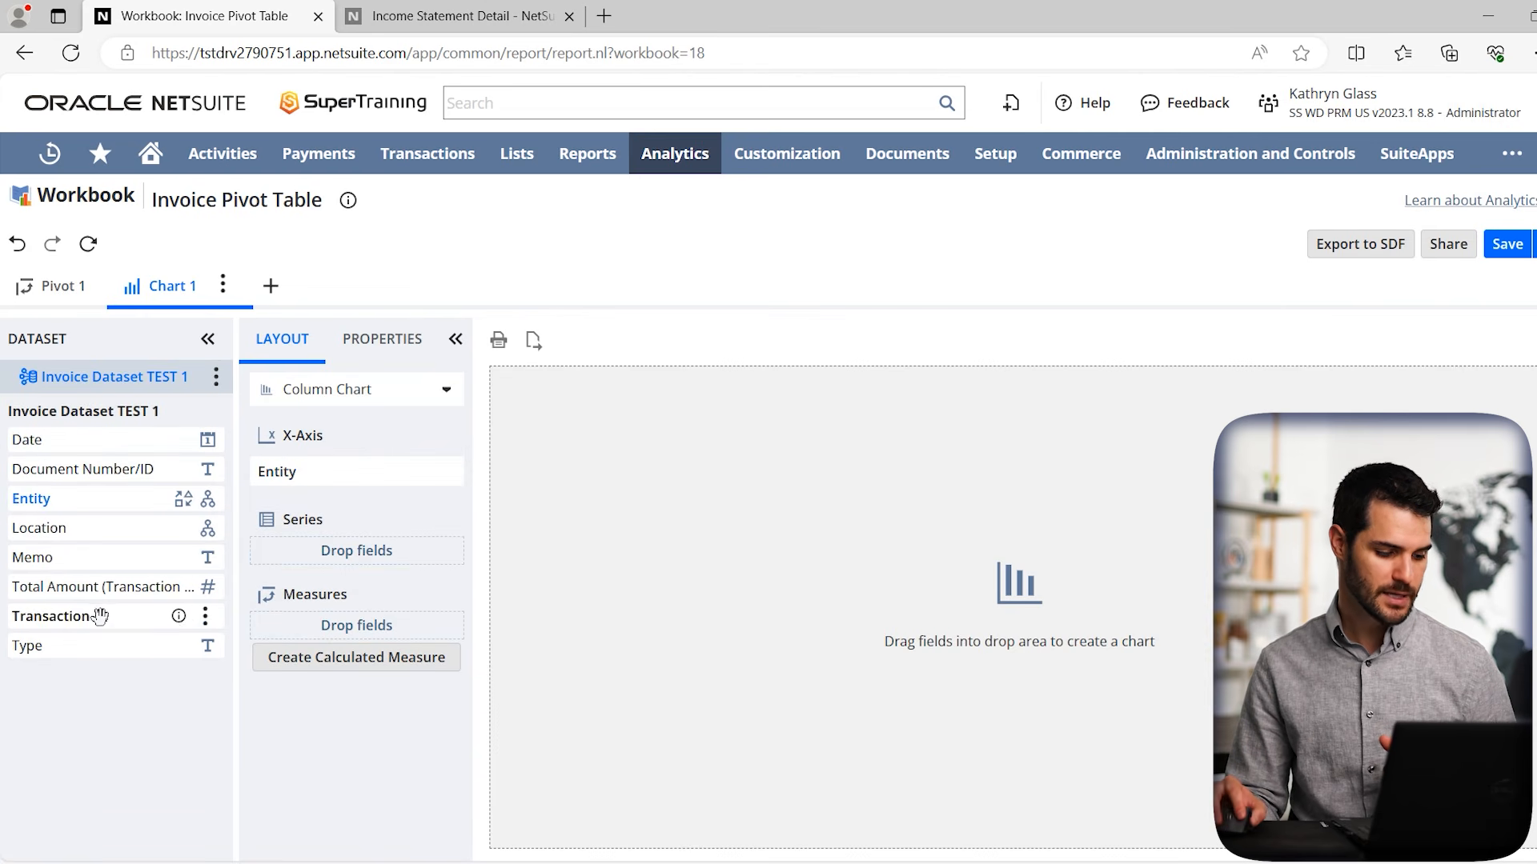
drag(75, 599, 360, 632)
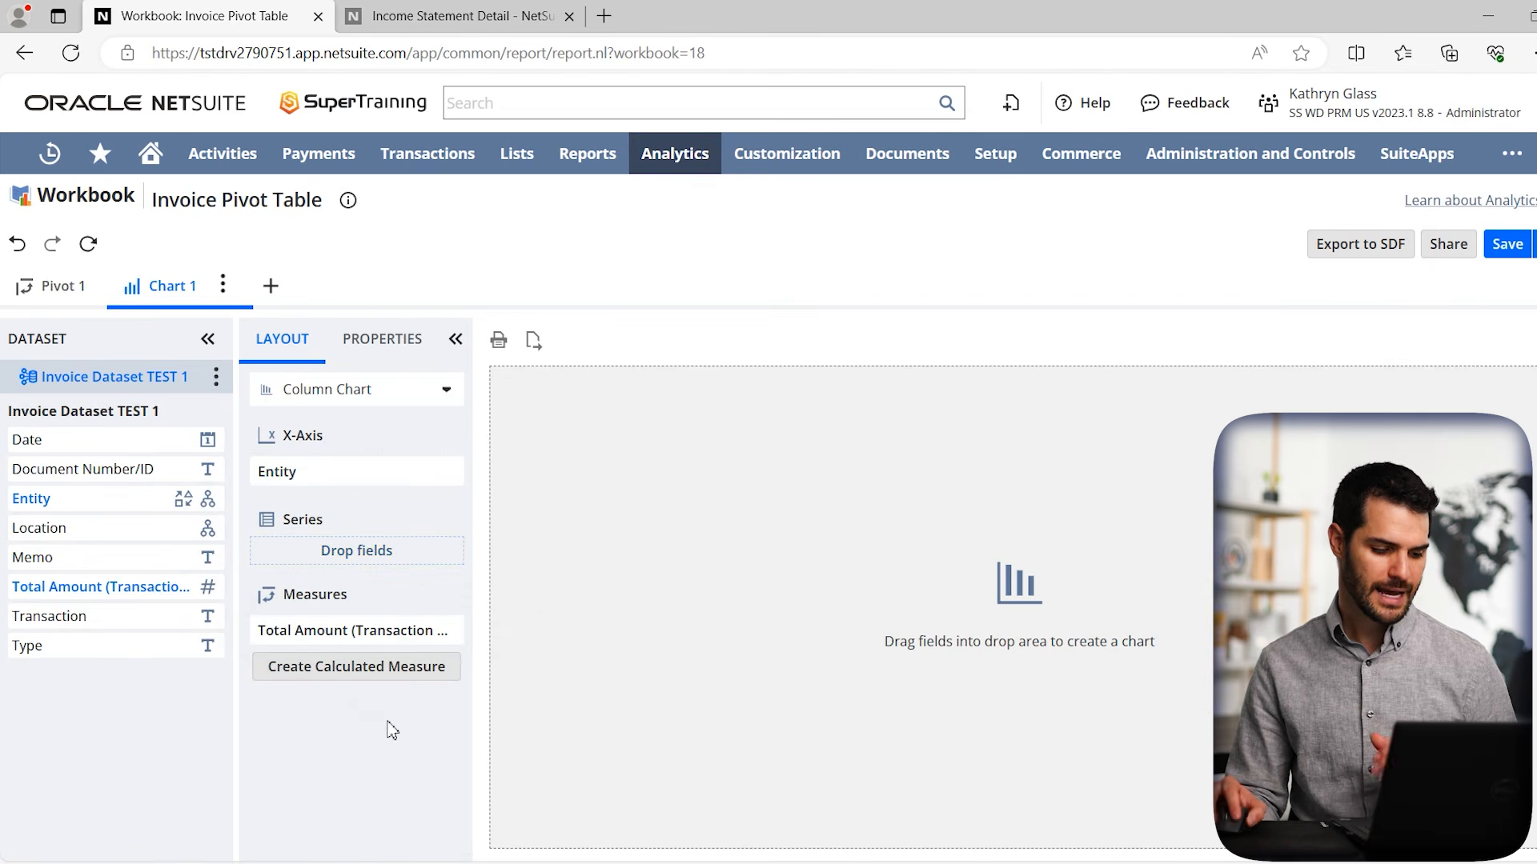
click(90, 245)
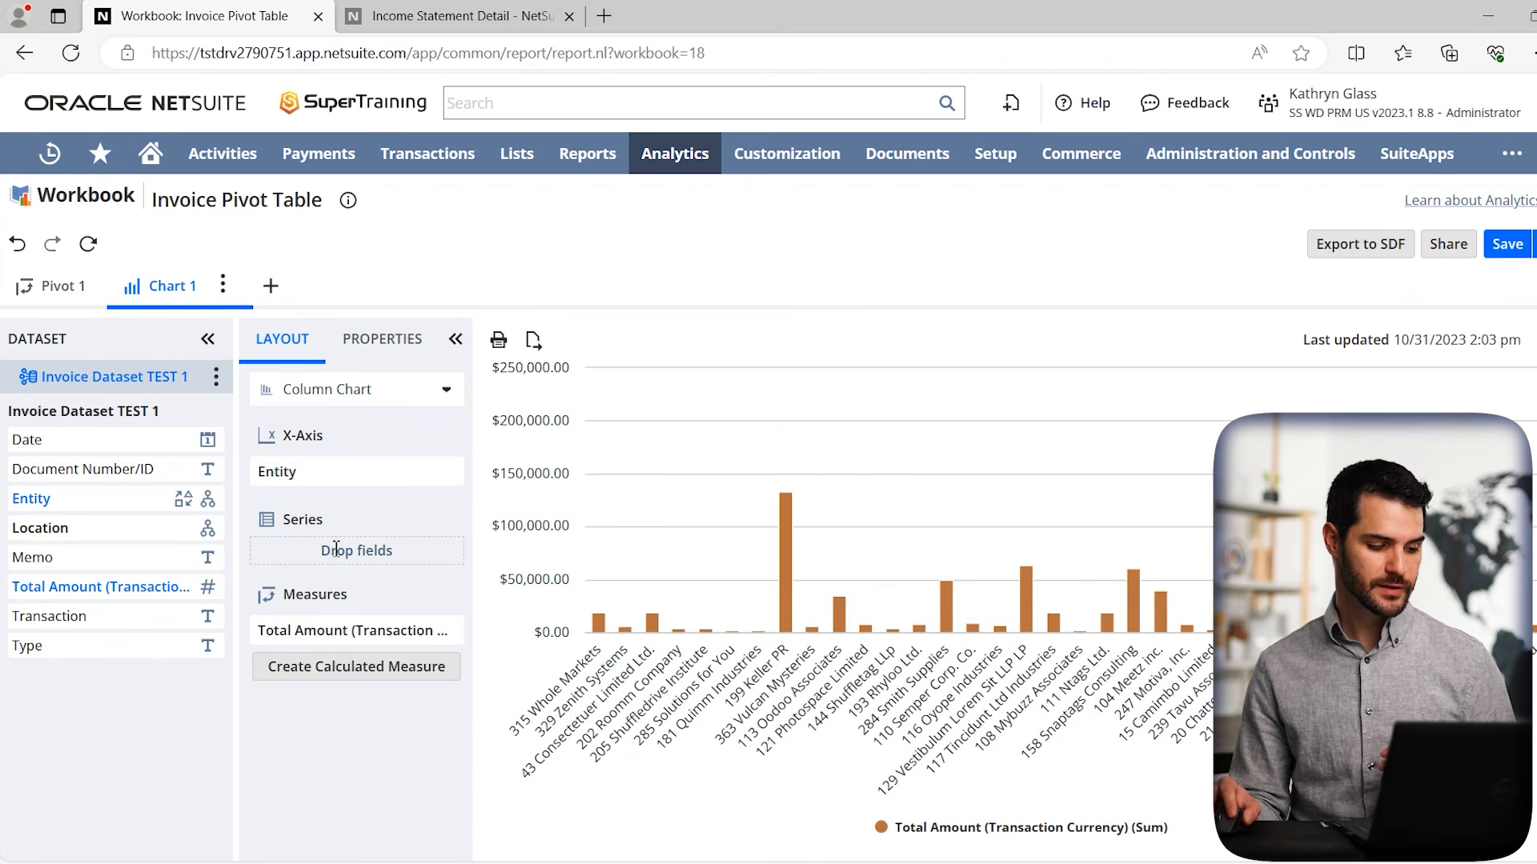
Add Date (Year) as the chart's series, refresh the results and inspect the 2022 column
drag(53, 436, 380, 558)
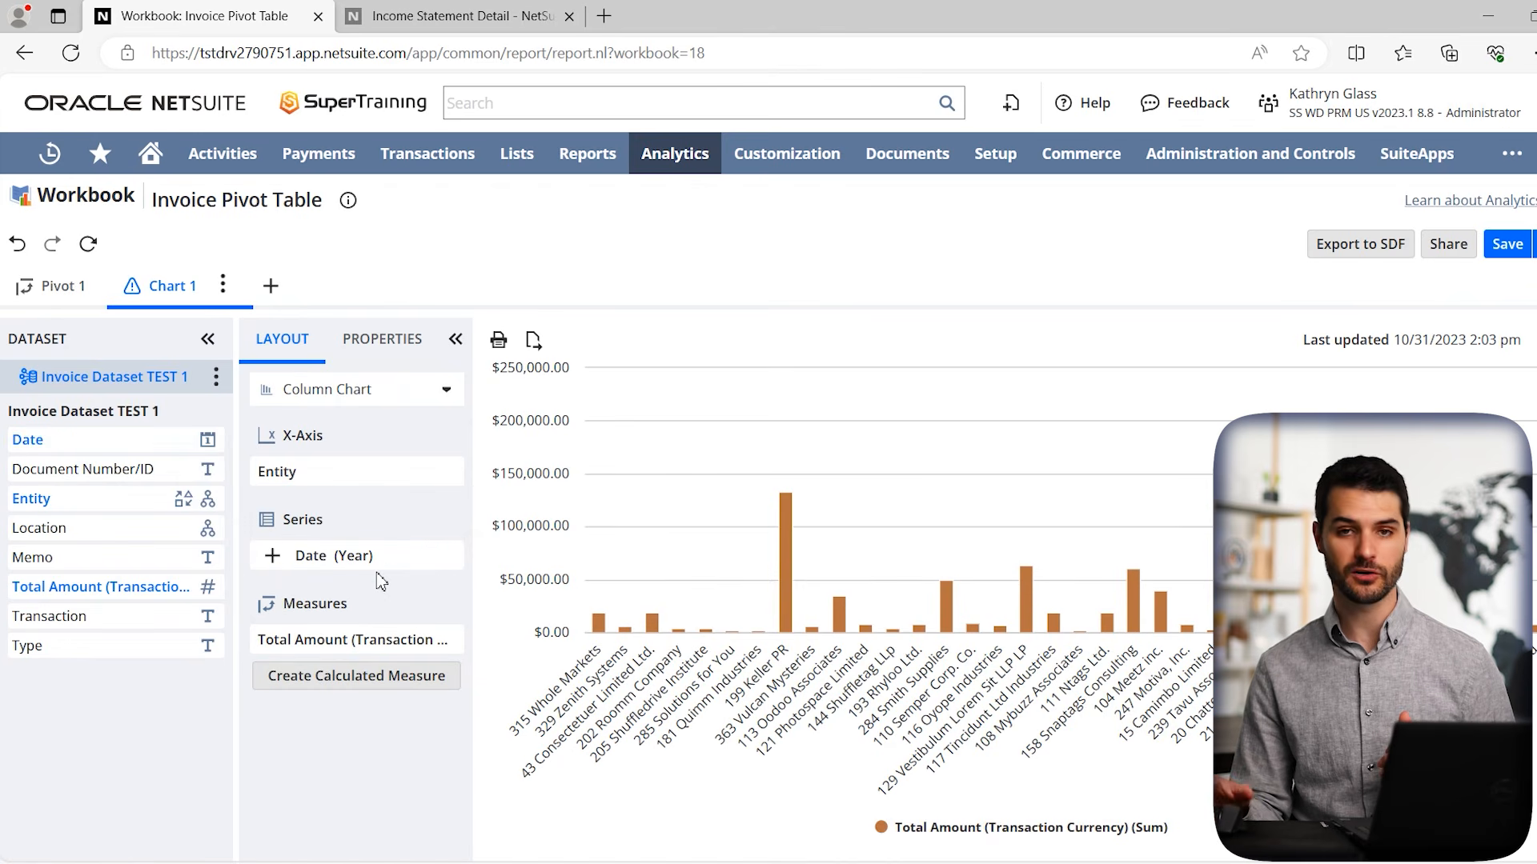
click(88, 243)
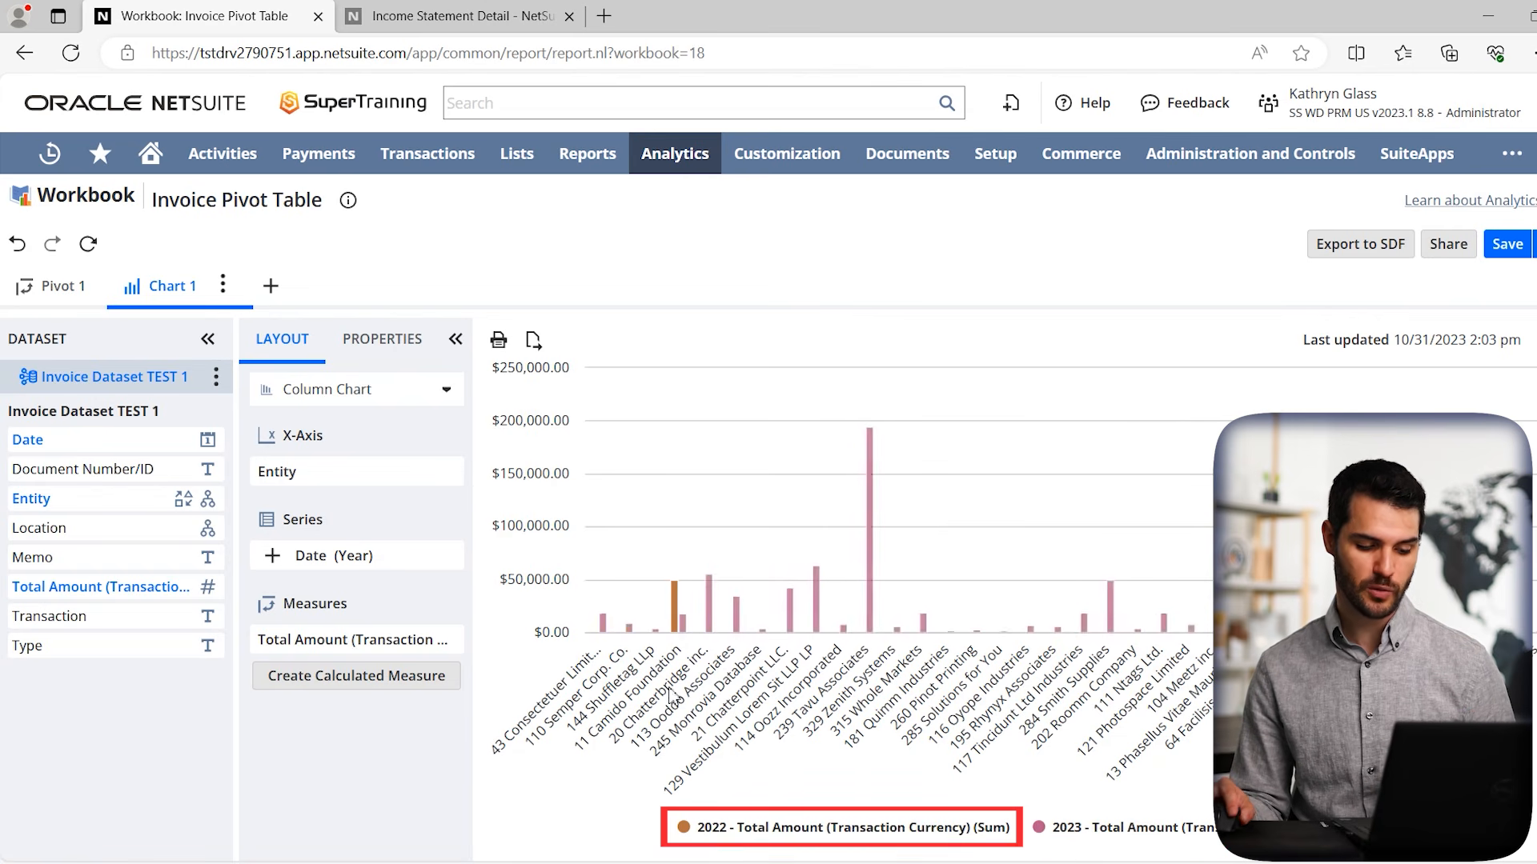
mouse_move(677, 604)
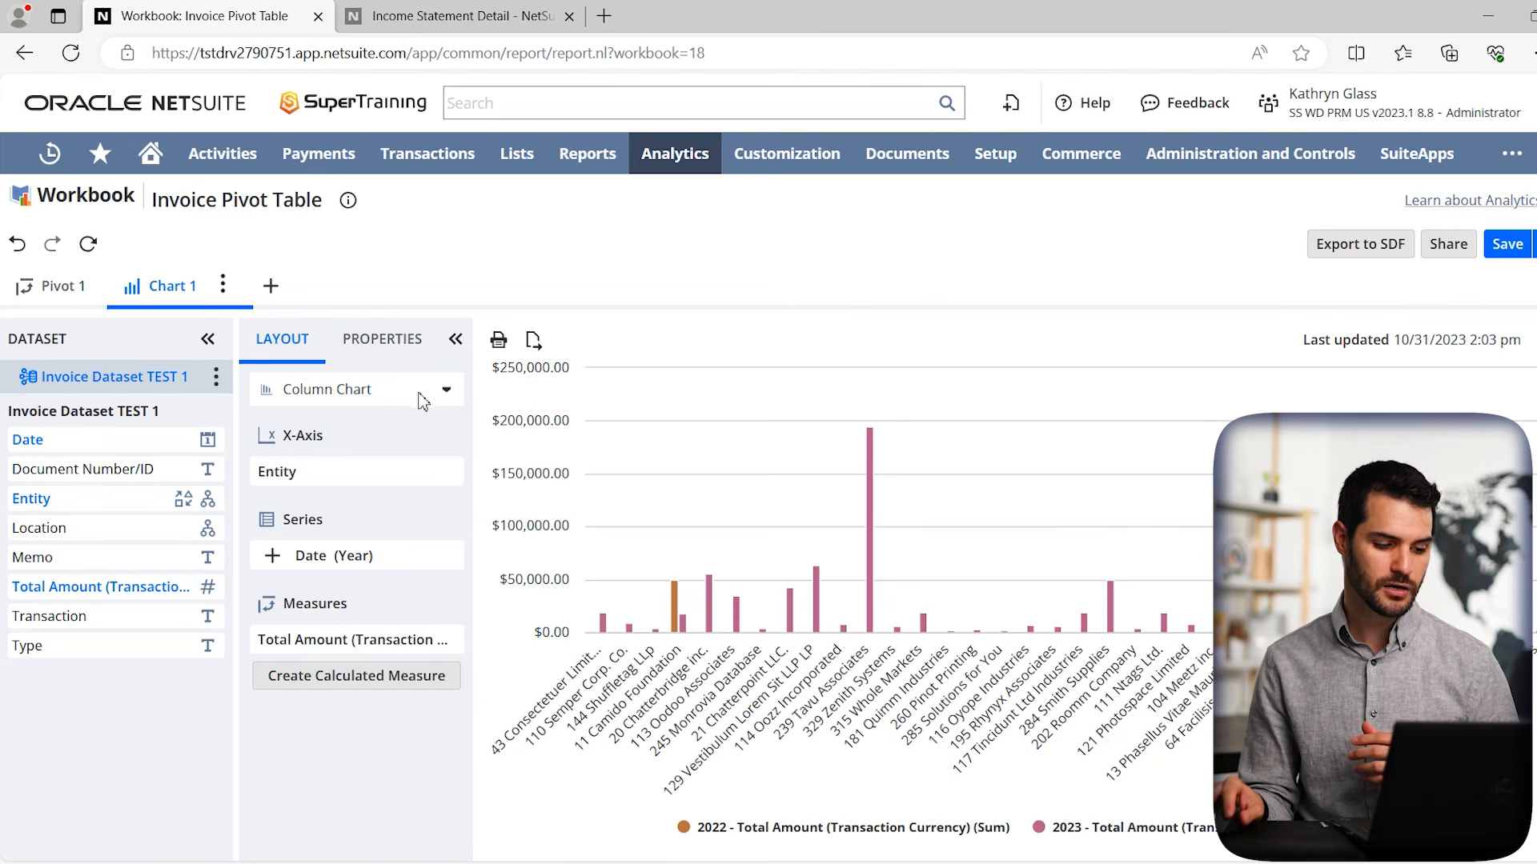
Change the chart type to Line Chart and refresh the results
click(444, 389)
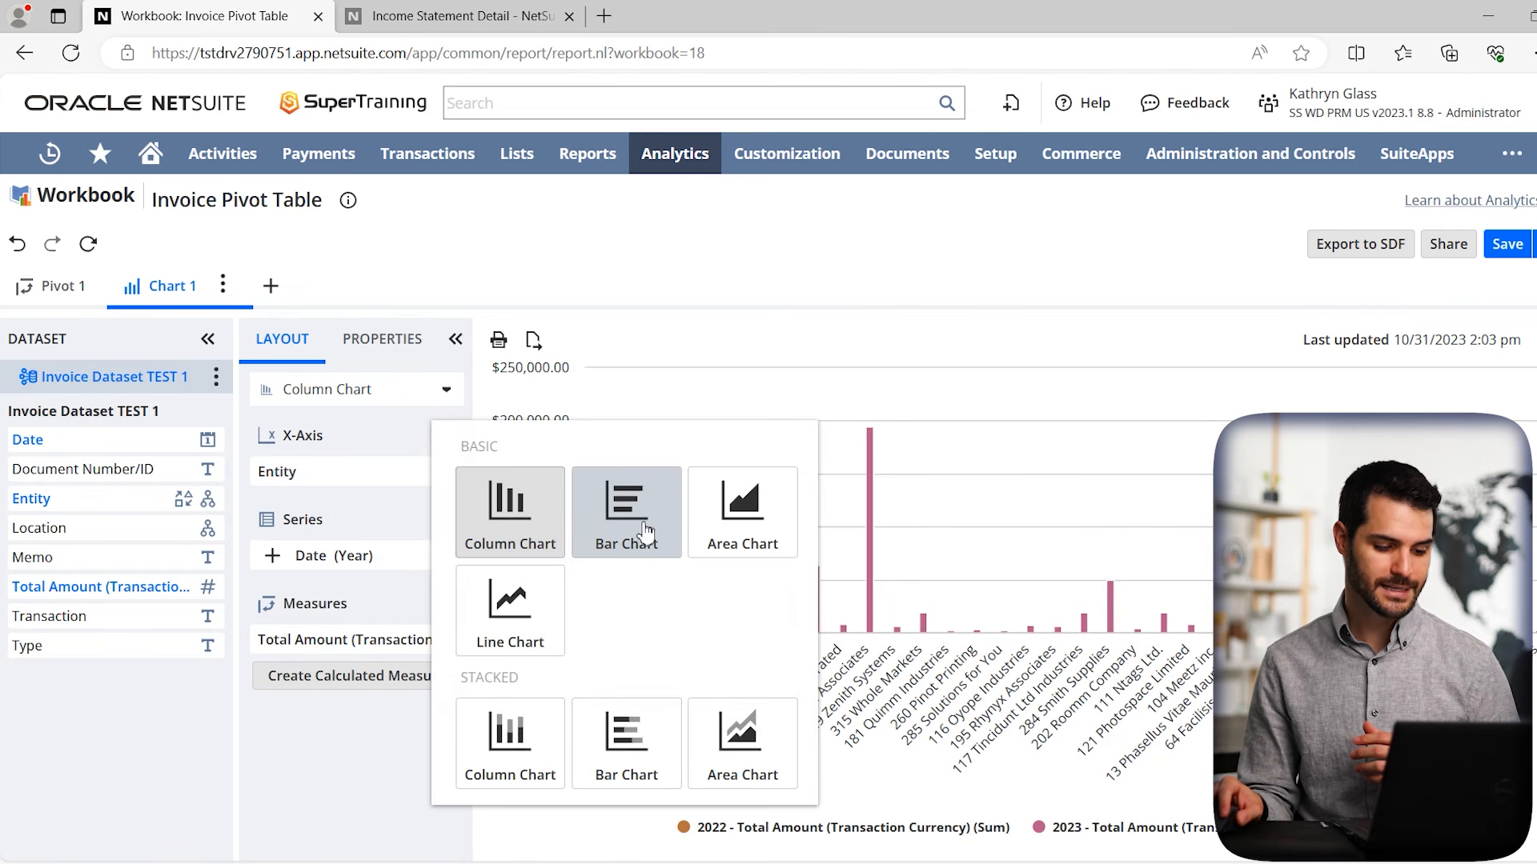
click(509, 608)
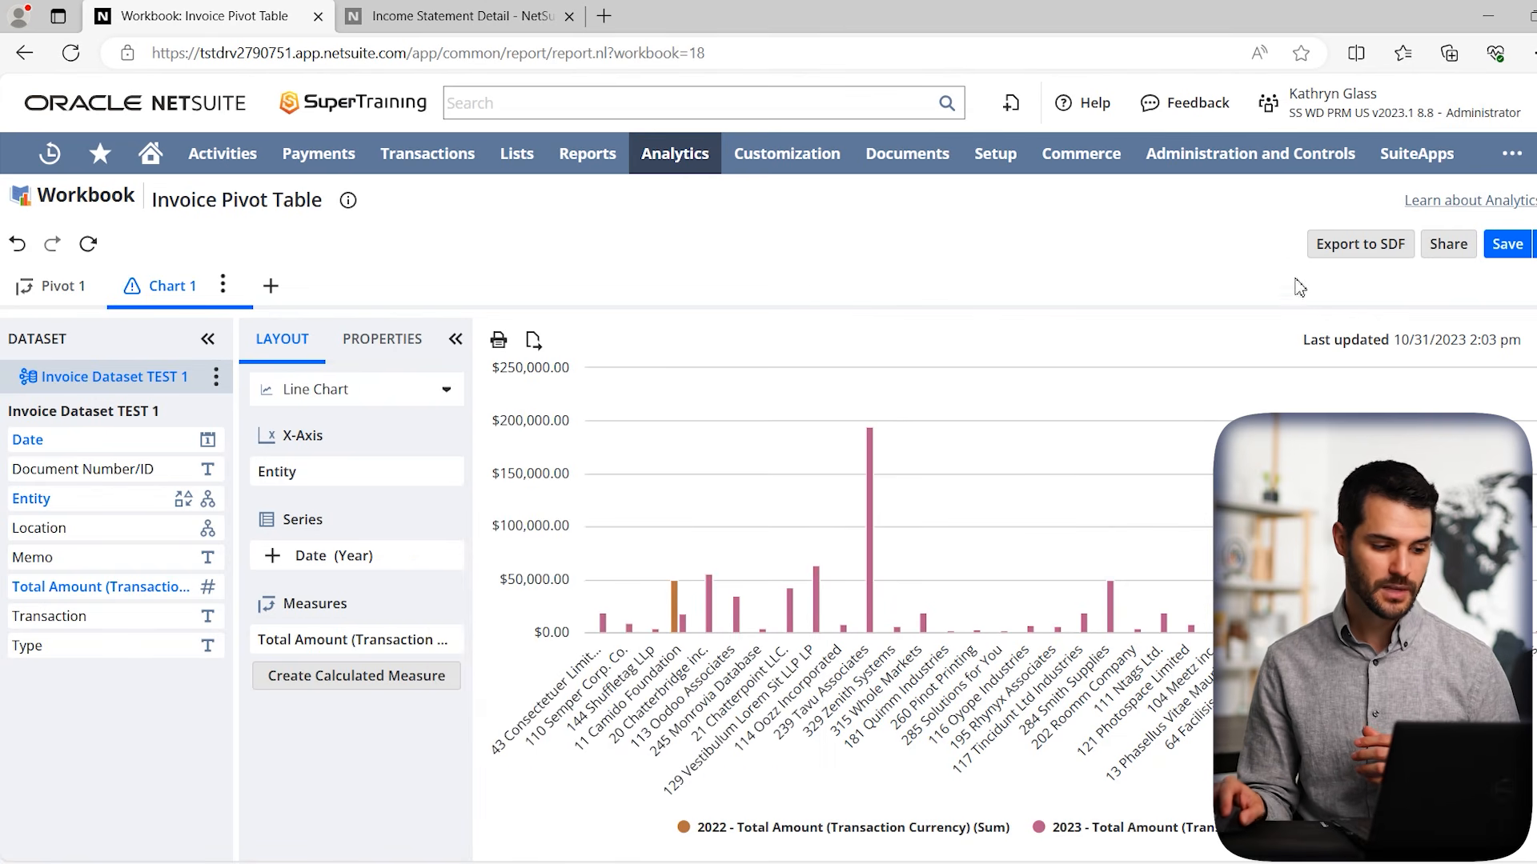
click(88, 244)
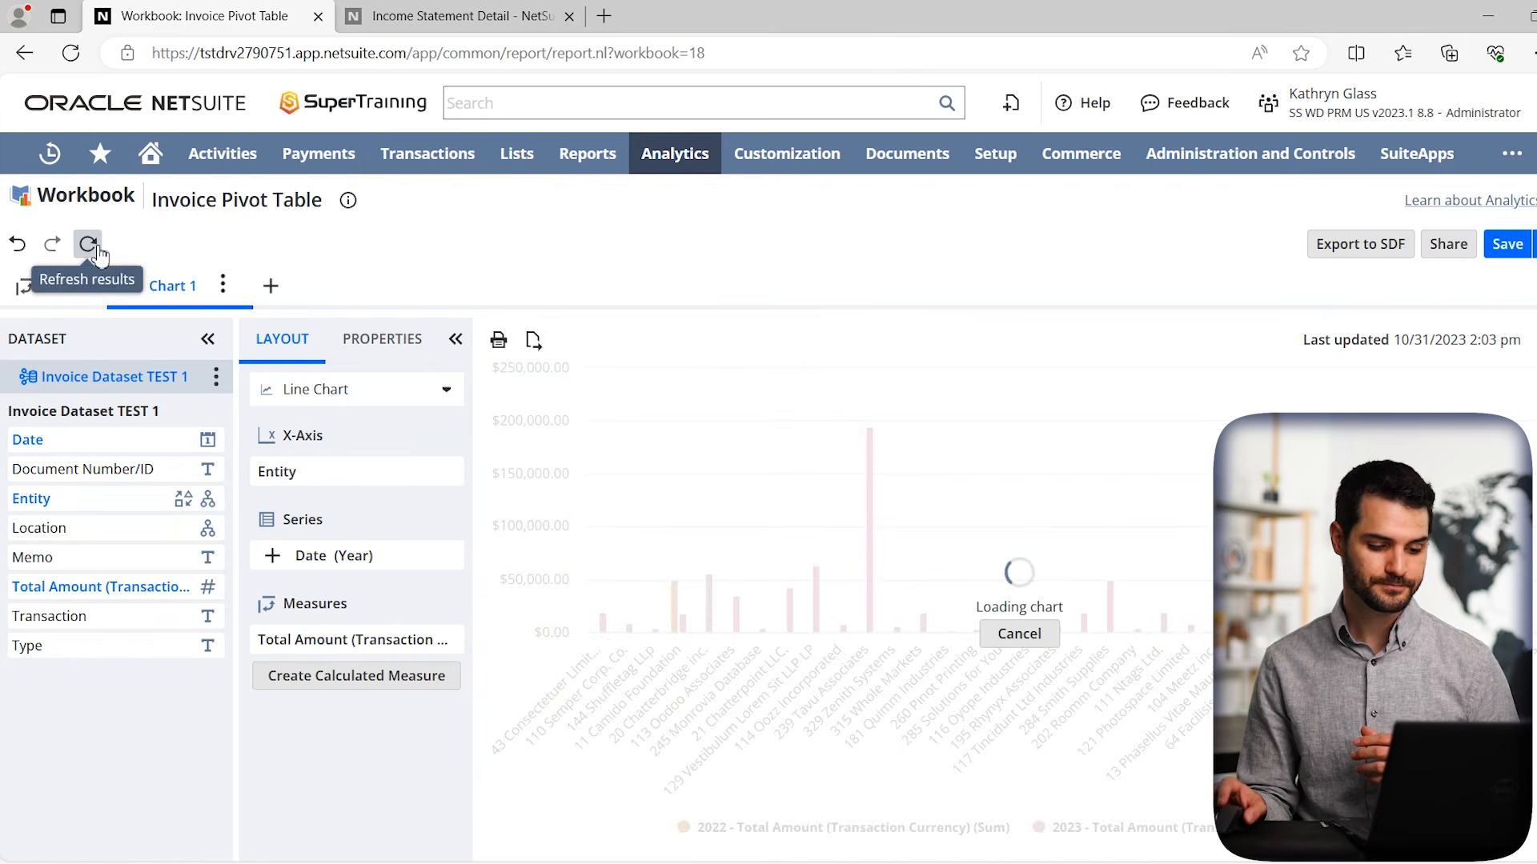